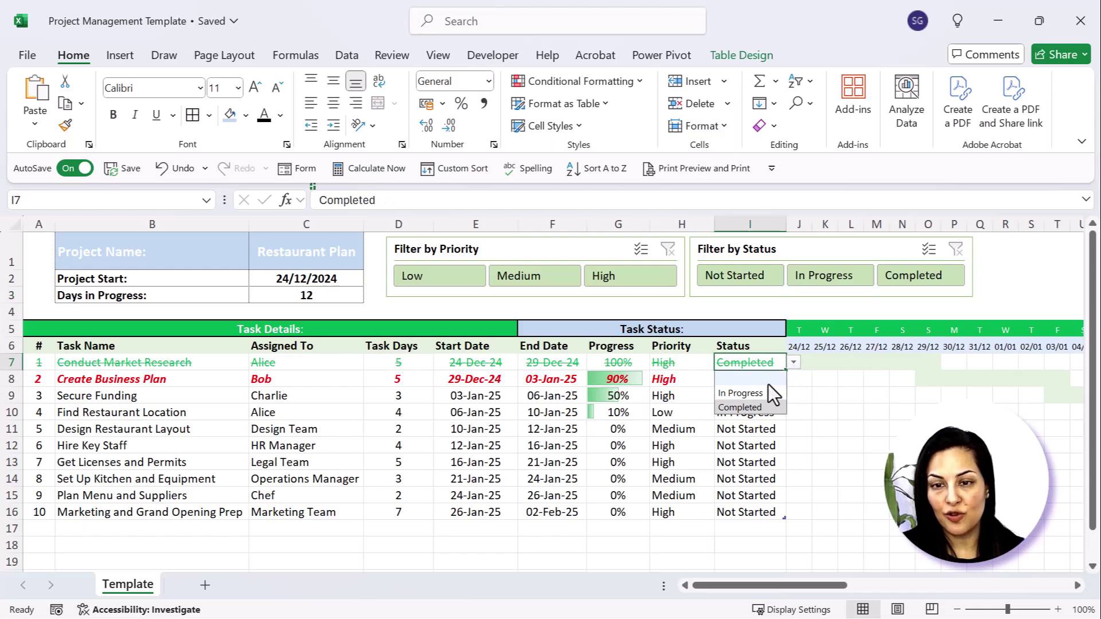
Step: Switch the Conduct Market Research task's status to In Progress and back to Completed
click(765, 393)
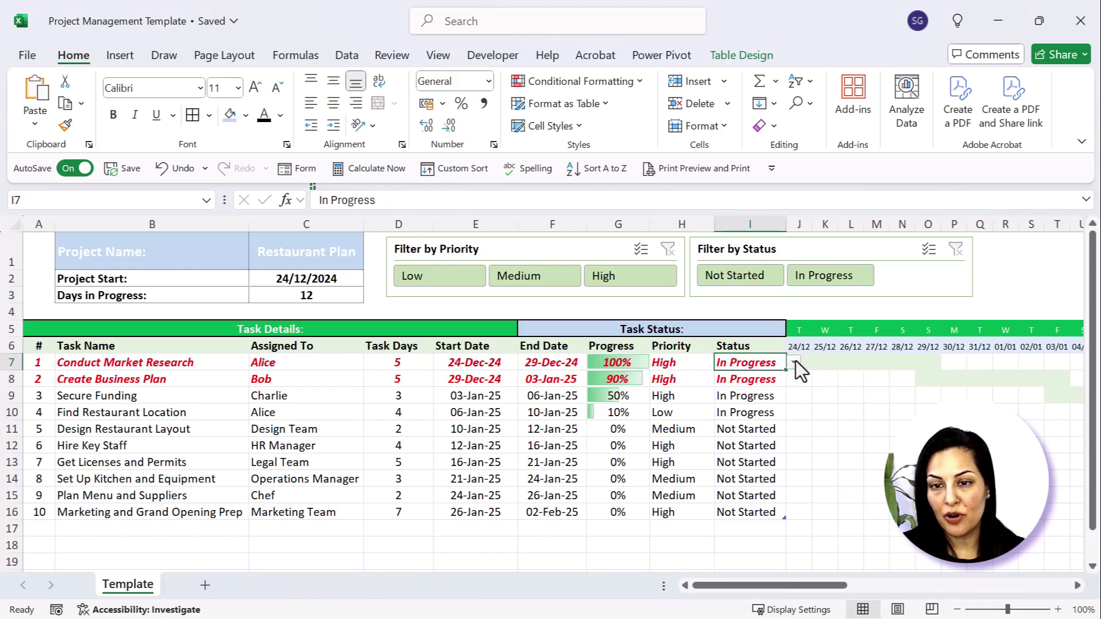
click(794, 362)
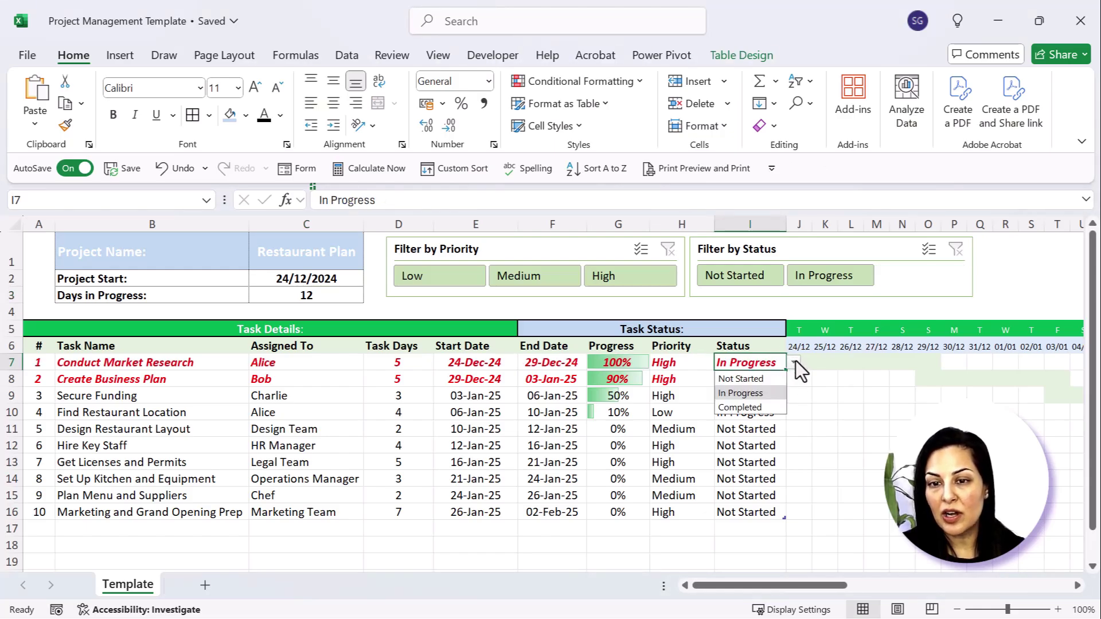
click(766, 409)
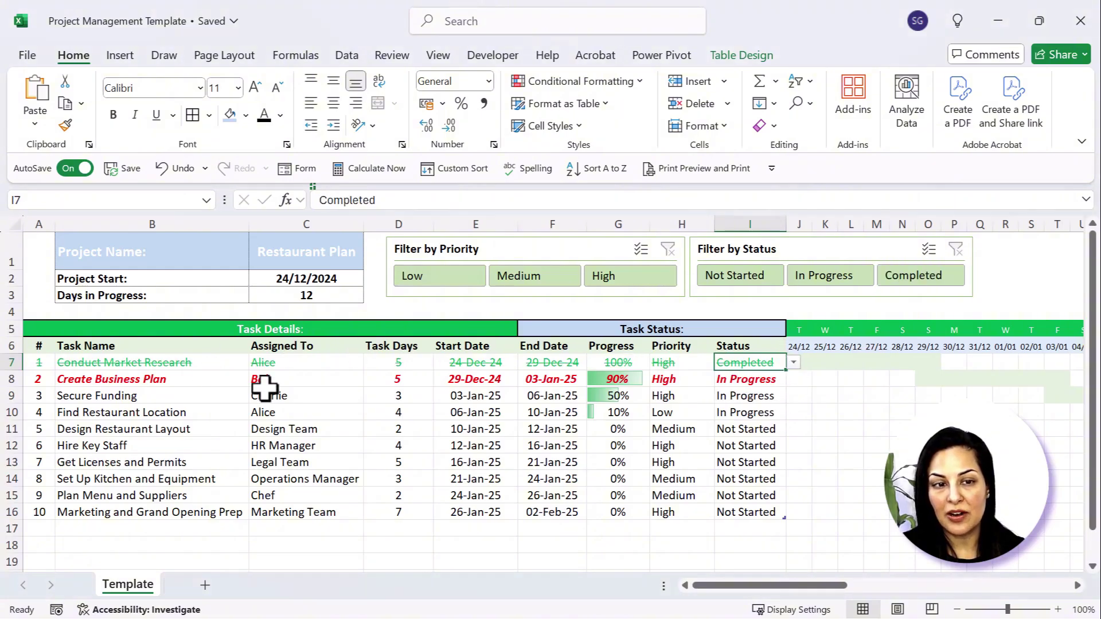
Step: Examine the status cells of the in-progress tasks and the timeline's weekday initials, date header and shaded task bars
click(758, 398)
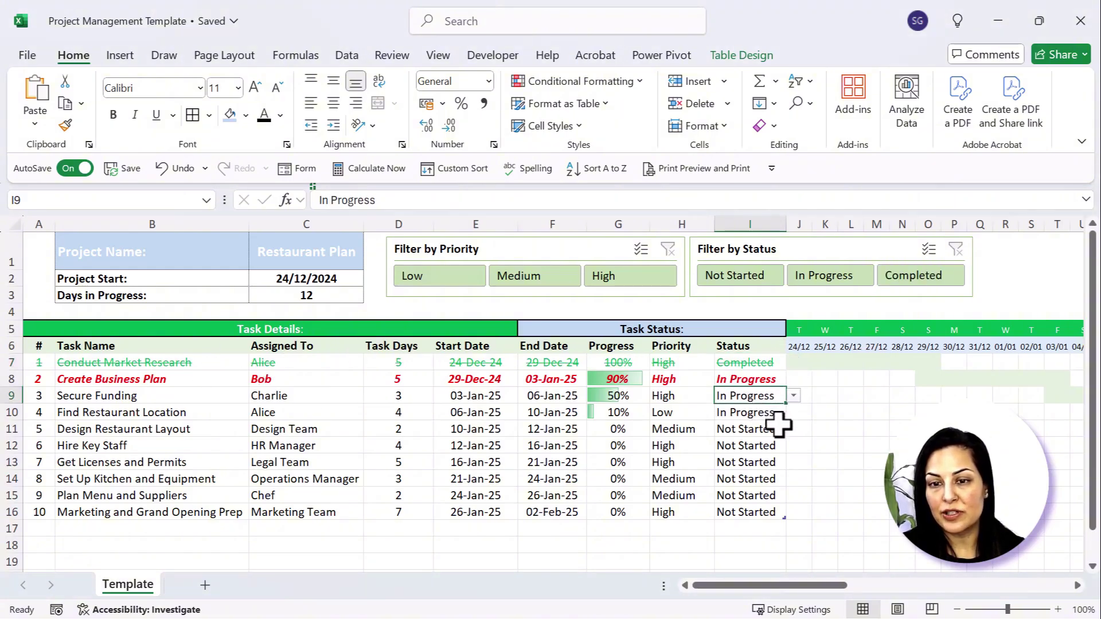
click(774, 380)
click(762, 401)
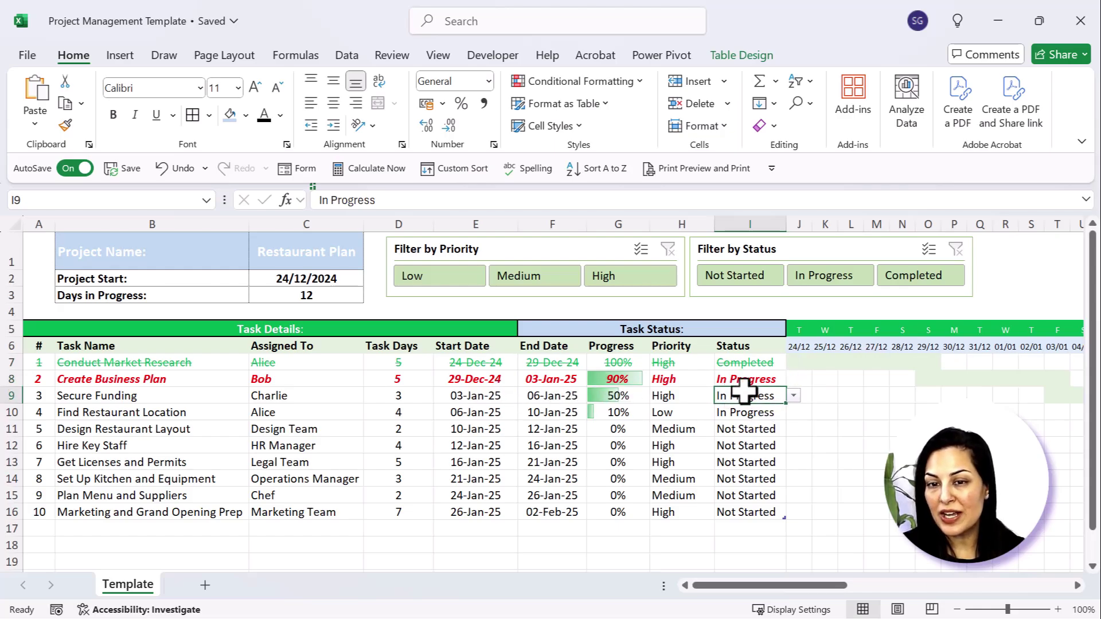
click(767, 379)
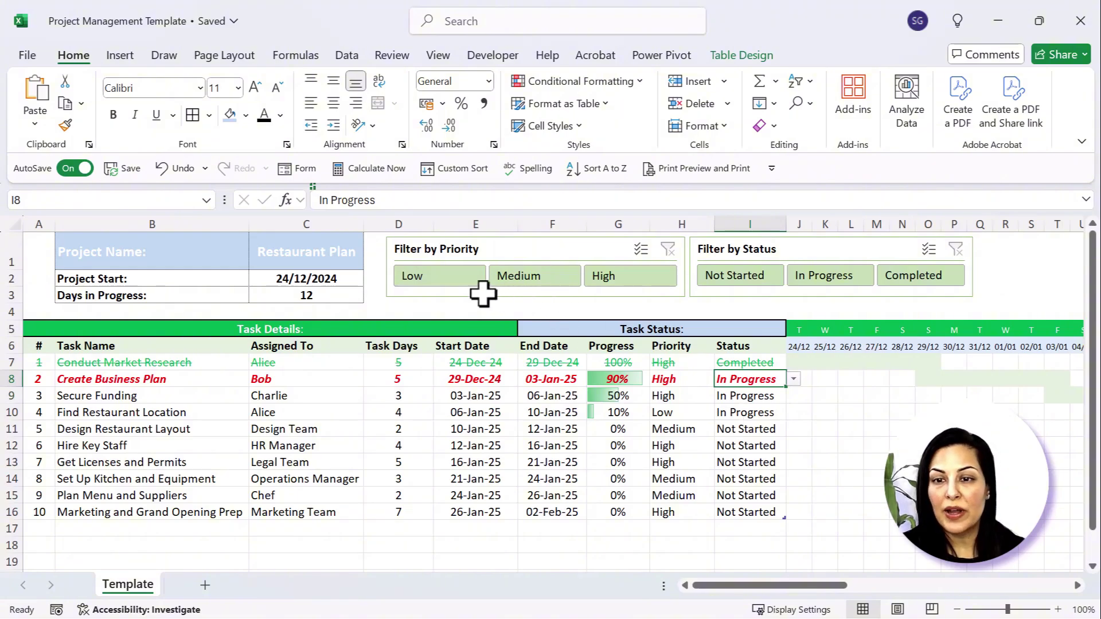
click(798, 329)
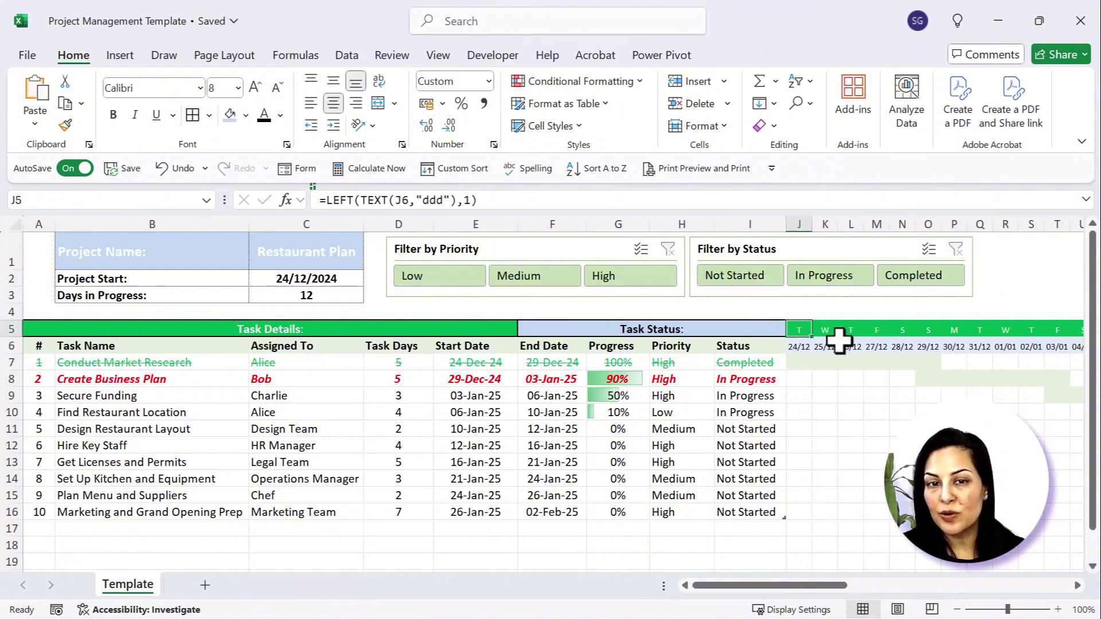
click(803, 346)
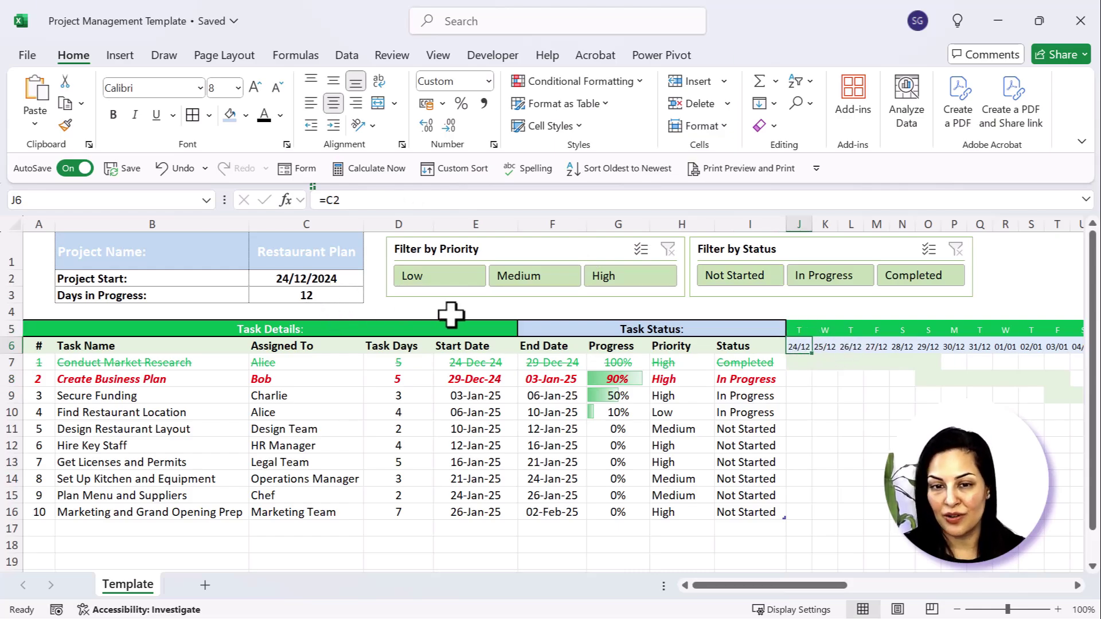
drag(818, 358, 948, 379)
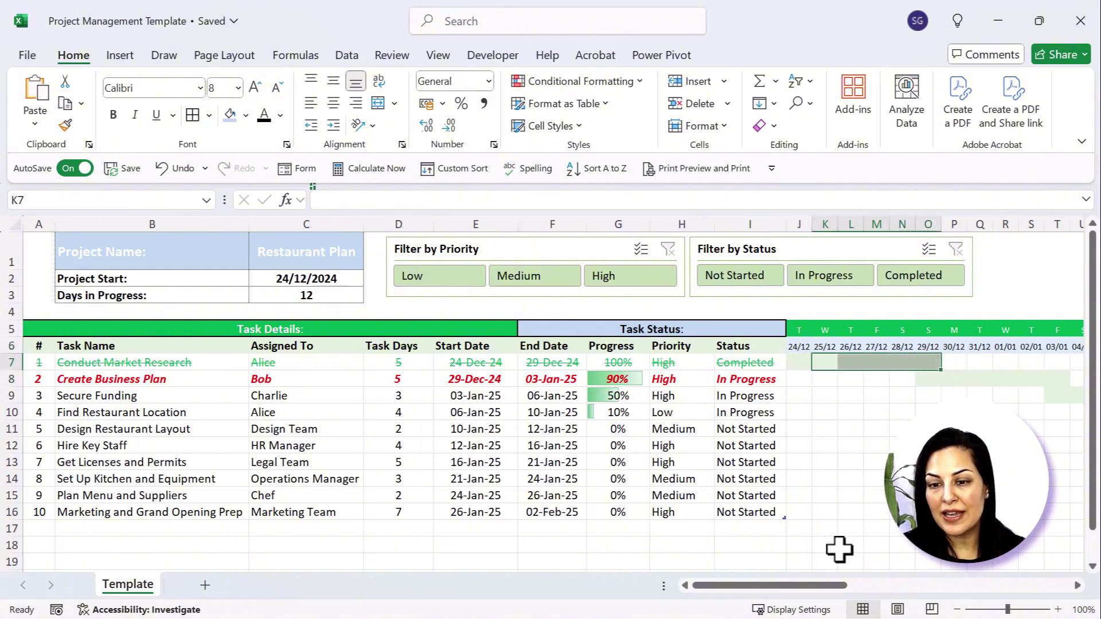
drag(839, 585, 523, 461)
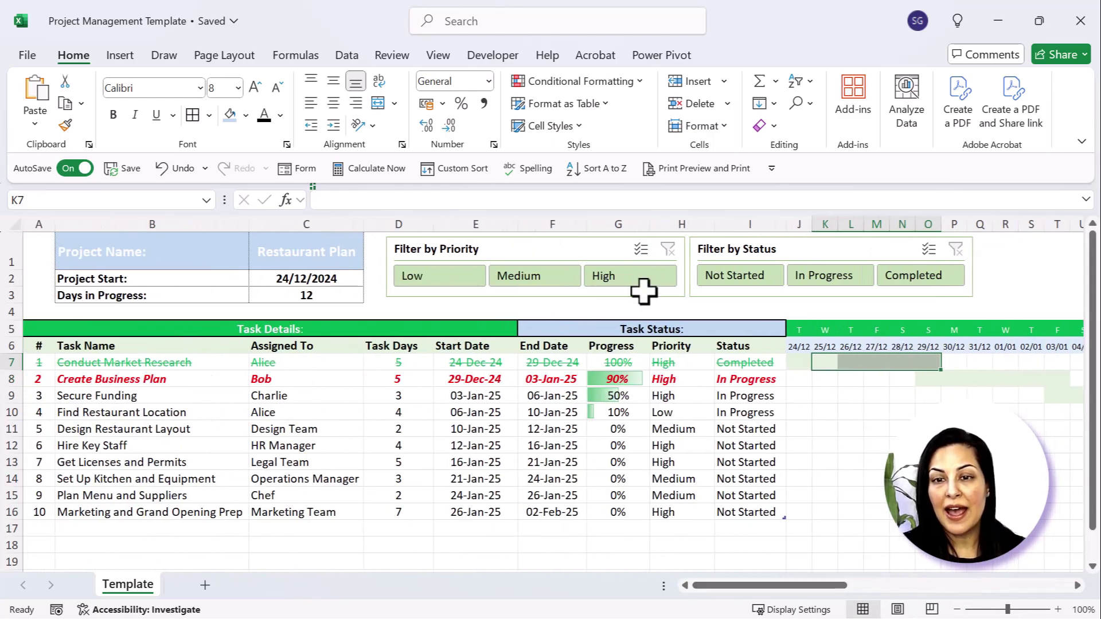
click(703, 308)
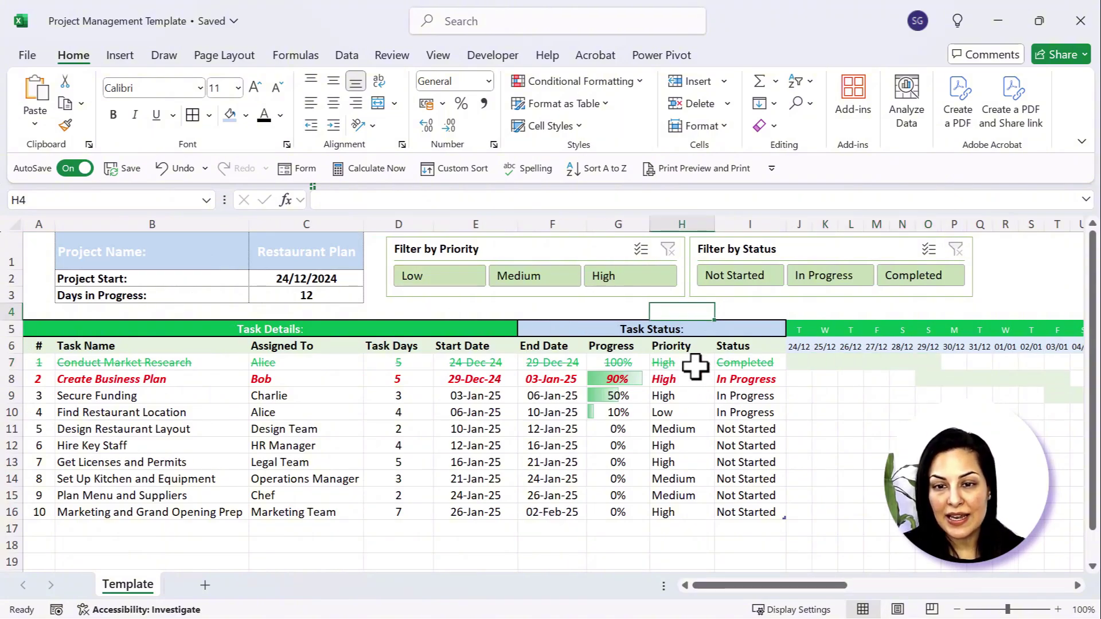
Step: Filter the task table by Low, Medium and High priority in turn, and clear the priority filter
click(453, 274)
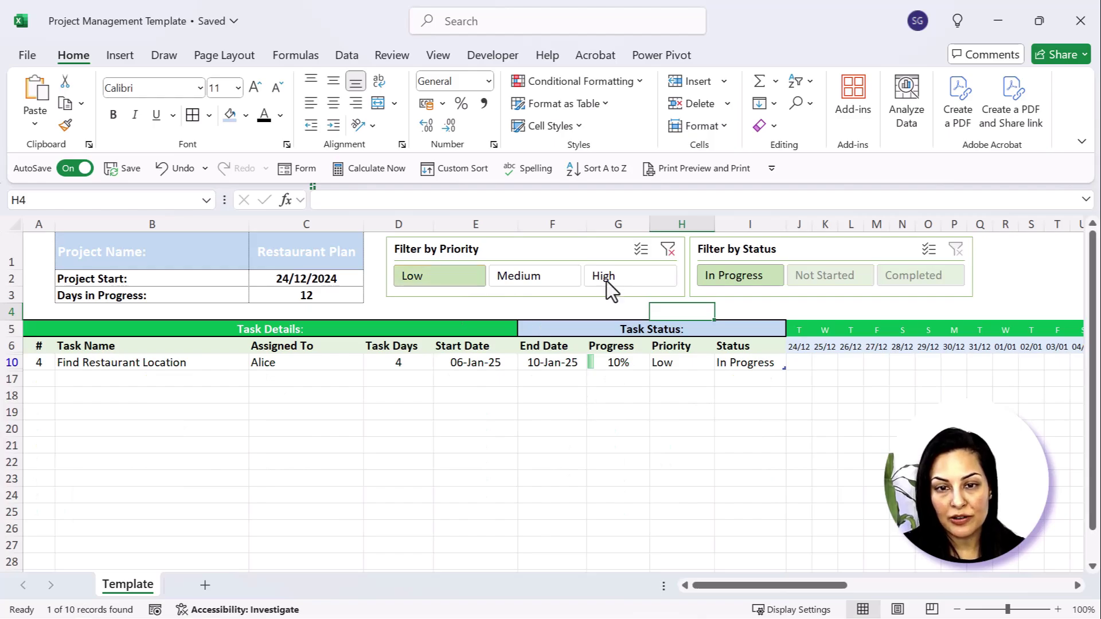
click(557, 277)
click(663, 278)
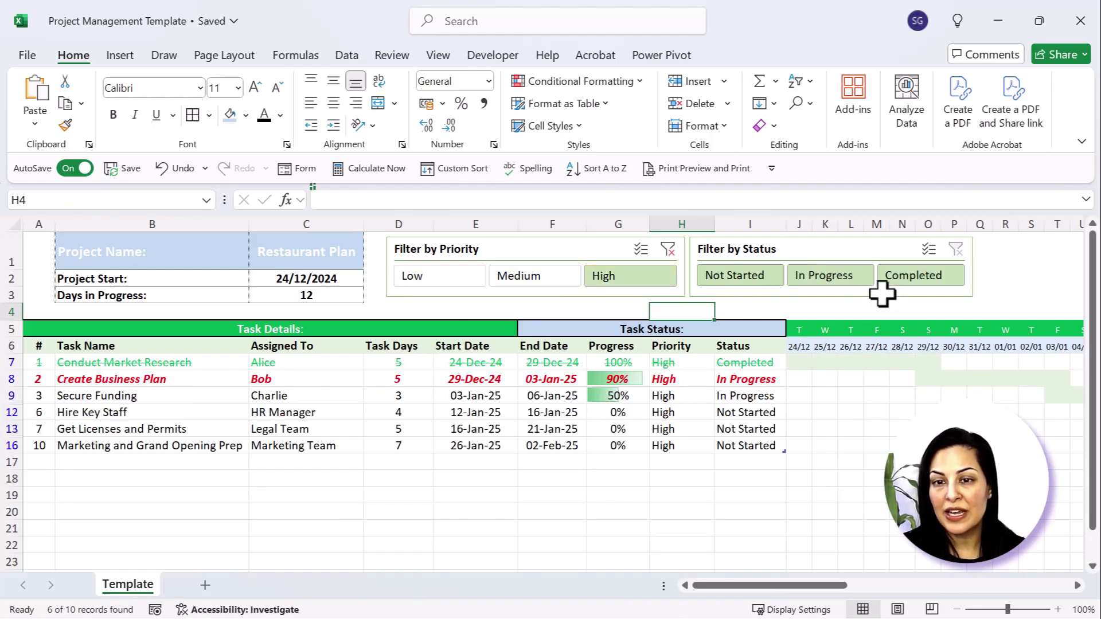
click(667, 251)
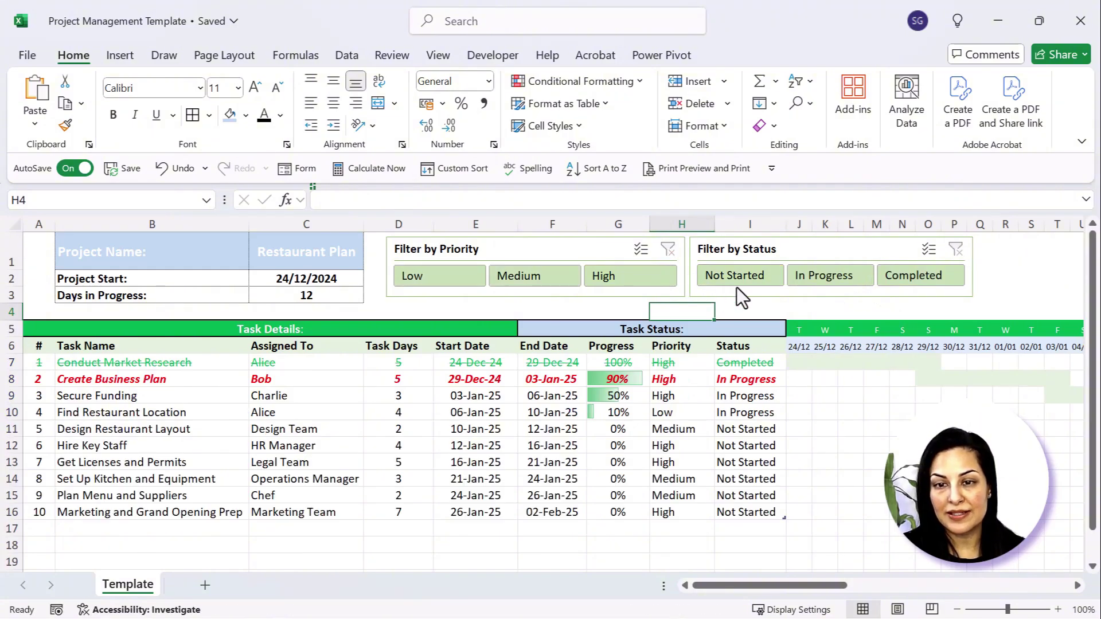
Step: Filter the task table by In Progress, Not Started and Completed status in turn, and clear the status filter
click(820, 289)
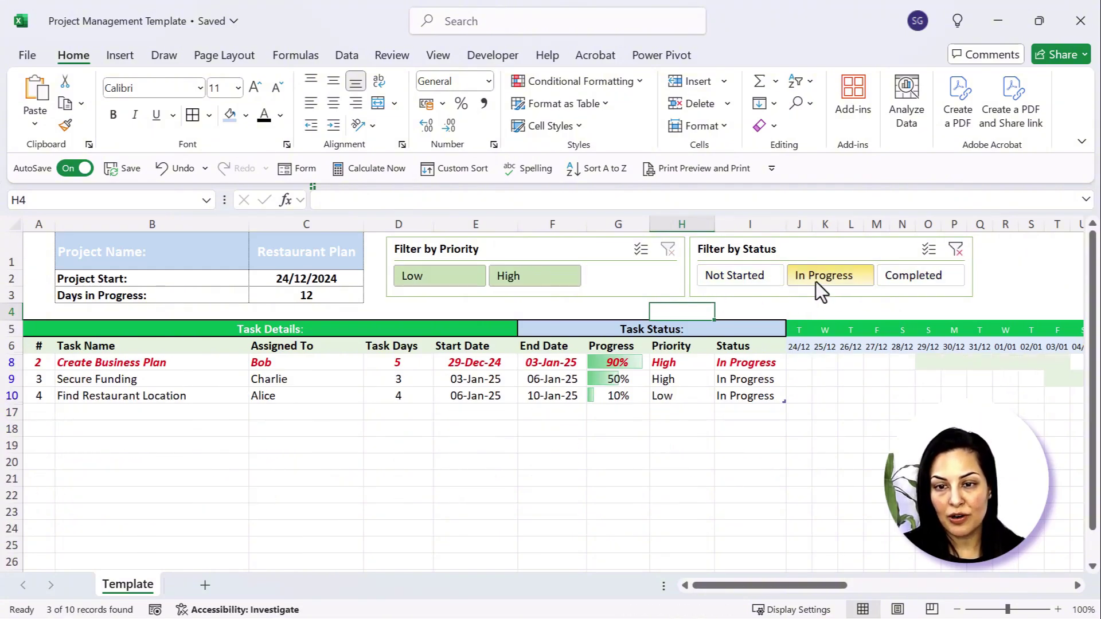
click(759, 282)
click(916, 277)
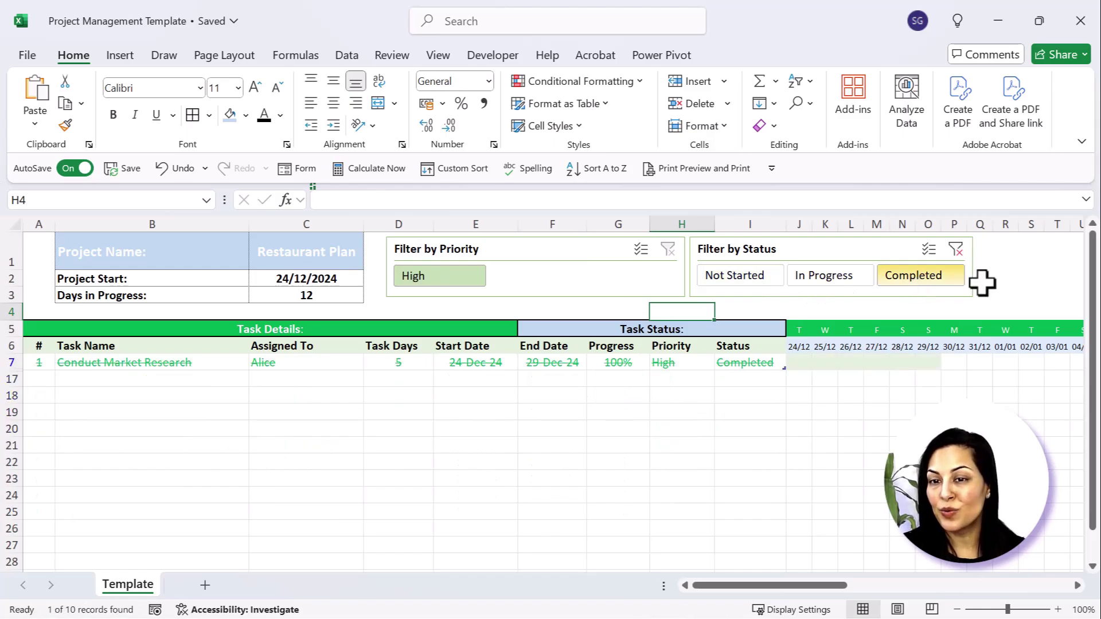
click(995, 281)
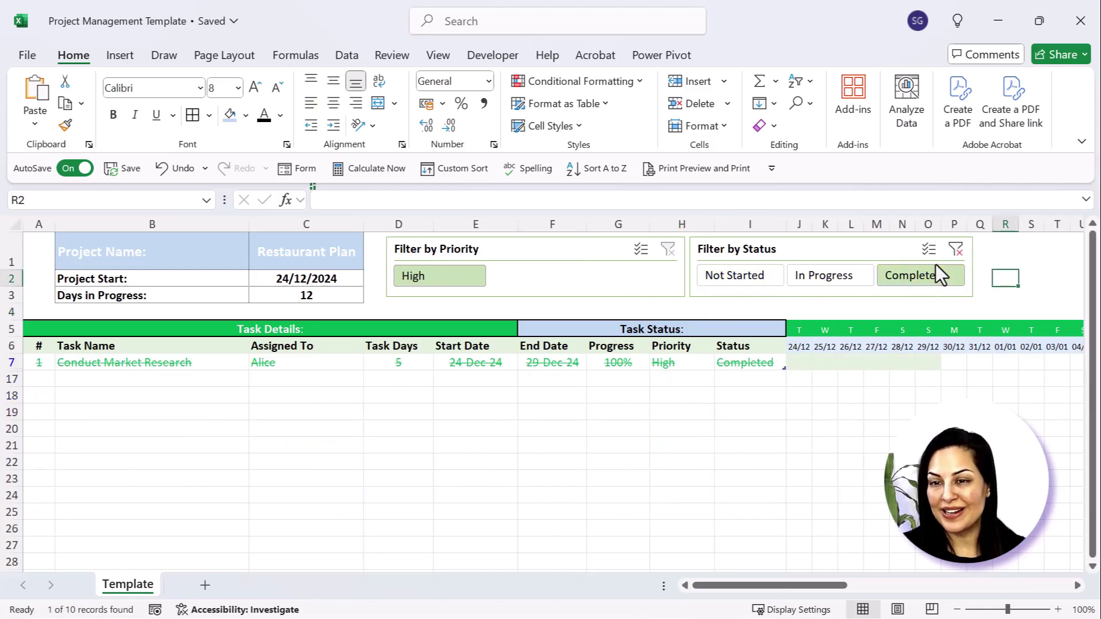
click(954, 250)
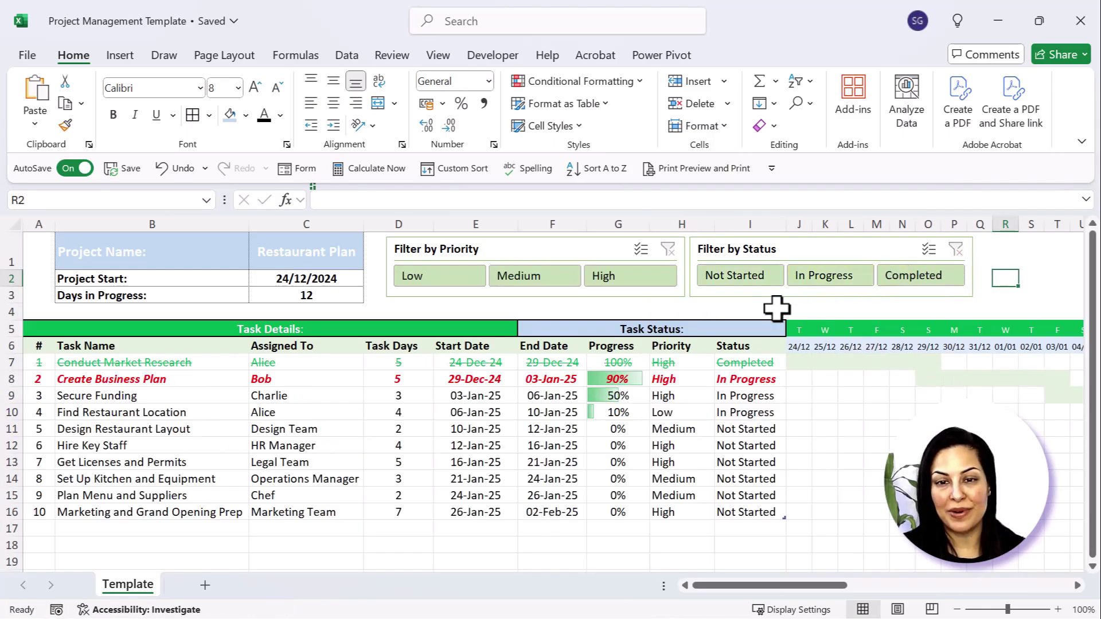
Step: Copy the project header block B1:C3 from the Template sheet to B1 of the Working Template sheet, and autofit columns B and C
click(154, 263)
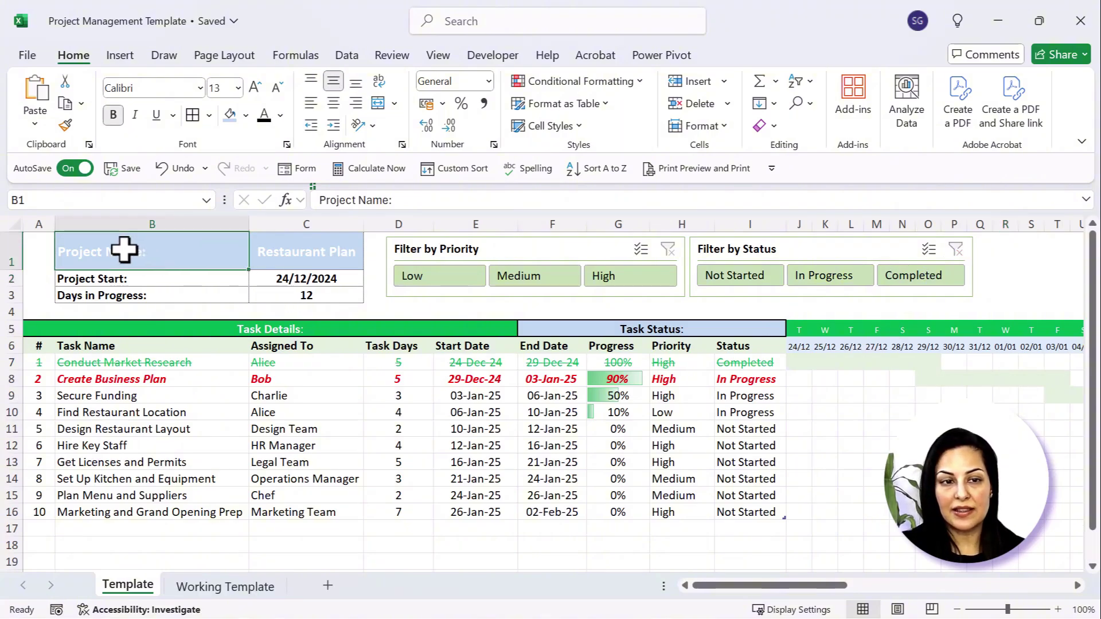
drag(123, 250, 319, 291)
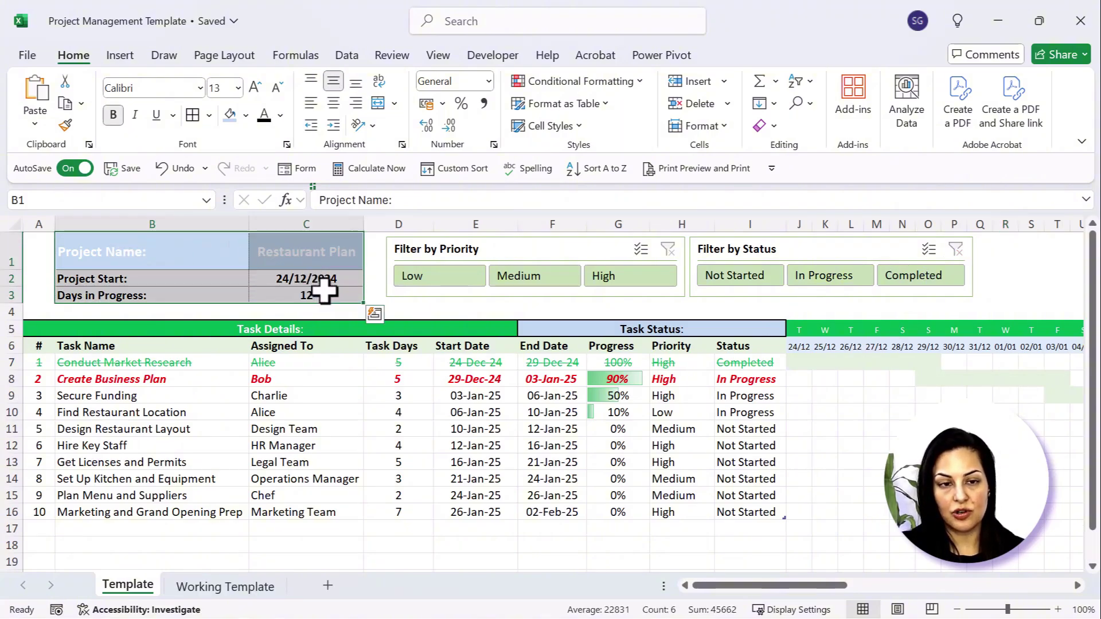
key(ctrl+c)
click(227, 585)
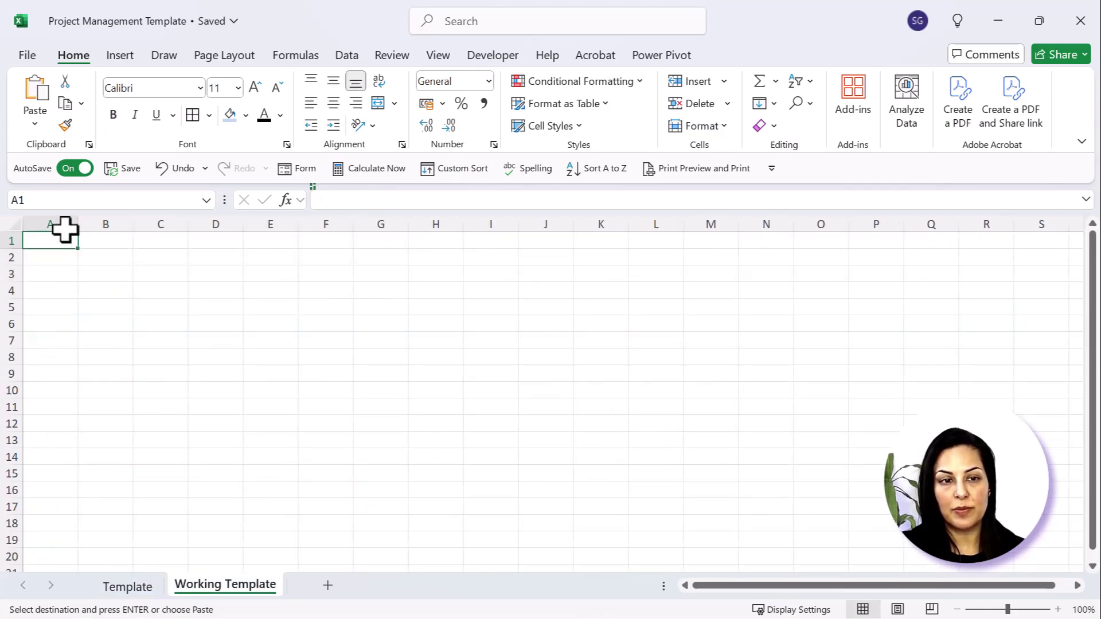
click(105, 240)
key(ctrl+v)
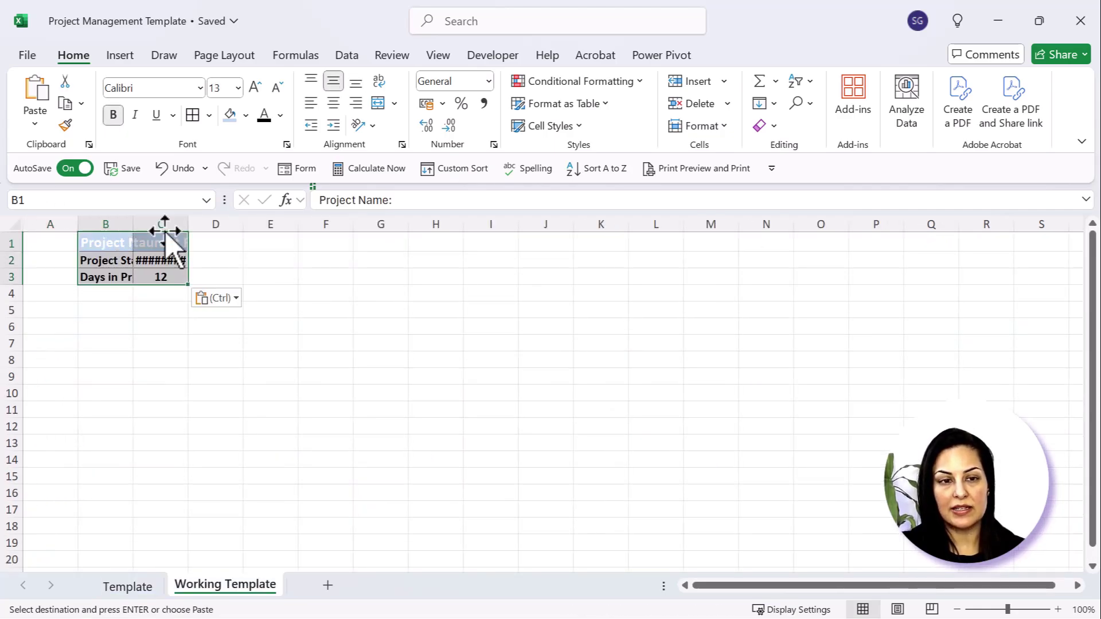
double_click(133, 223)
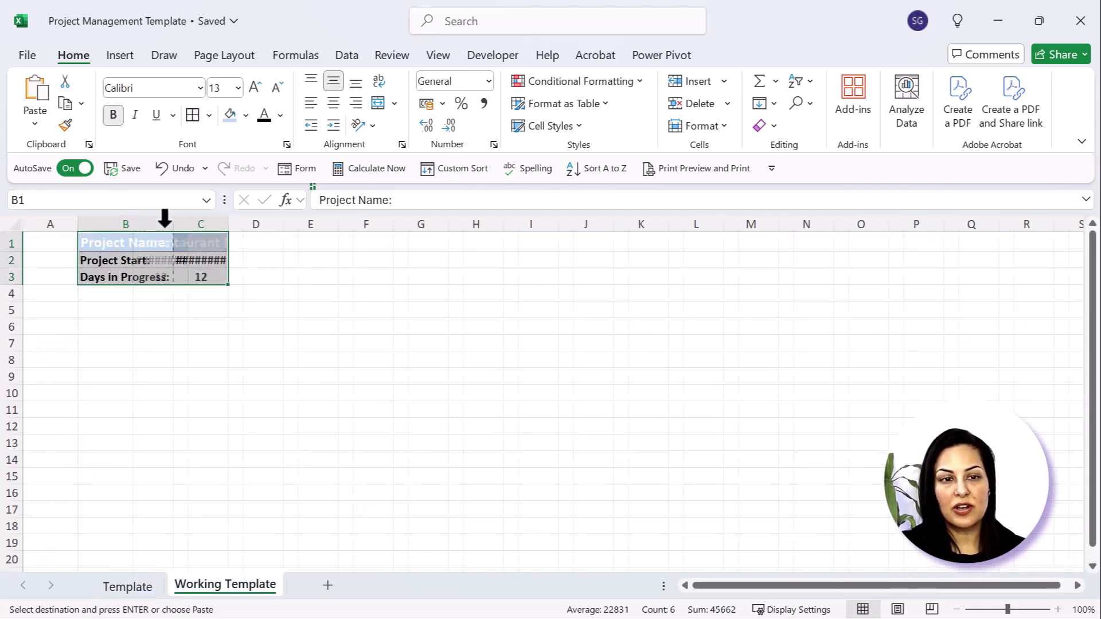
double_click(228, 224)
Step: Clear the Days in Progress value in cell C3 of the Working Template sheet
click(257, 266)
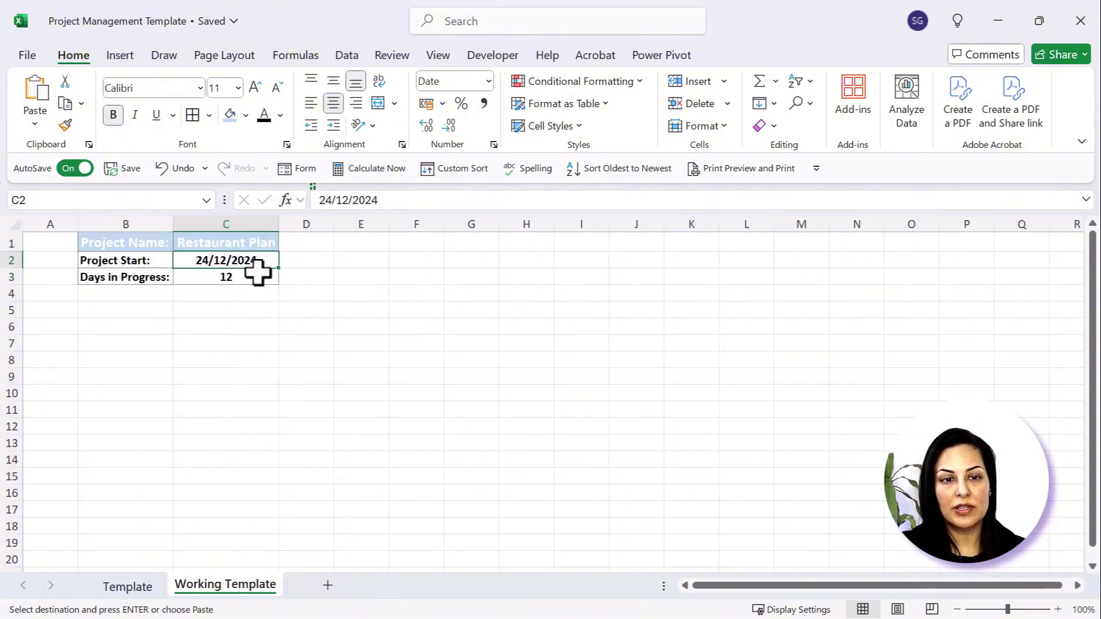
click(257, 274)
key(Delete)
Step: Format the project start date in C2 with the long date type *14 March 2012
click(209, 258)
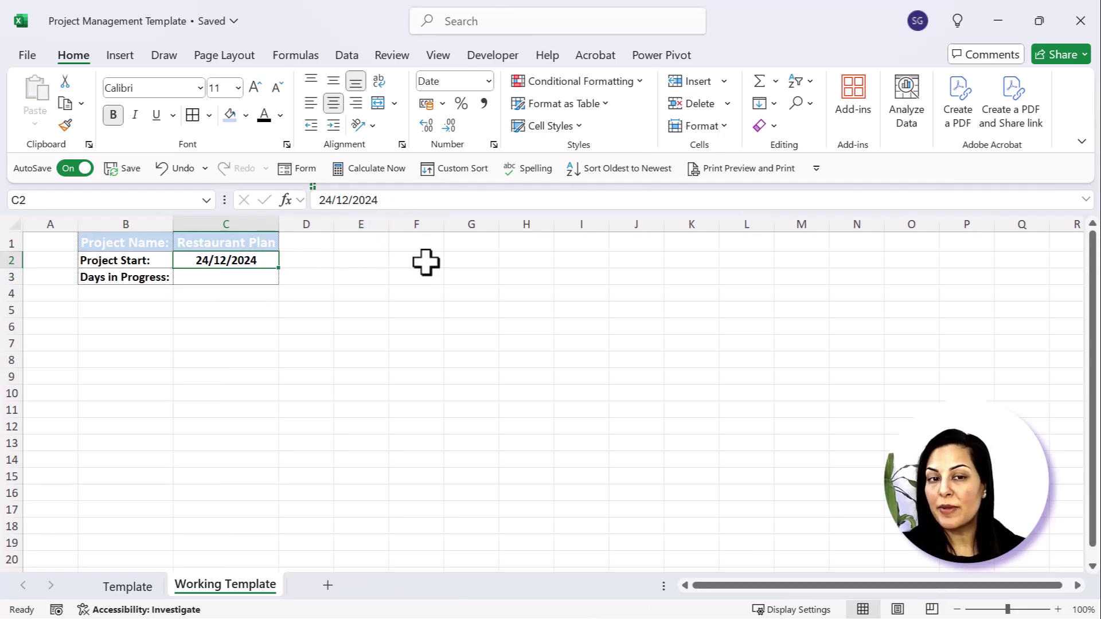
key(ctrl+1)
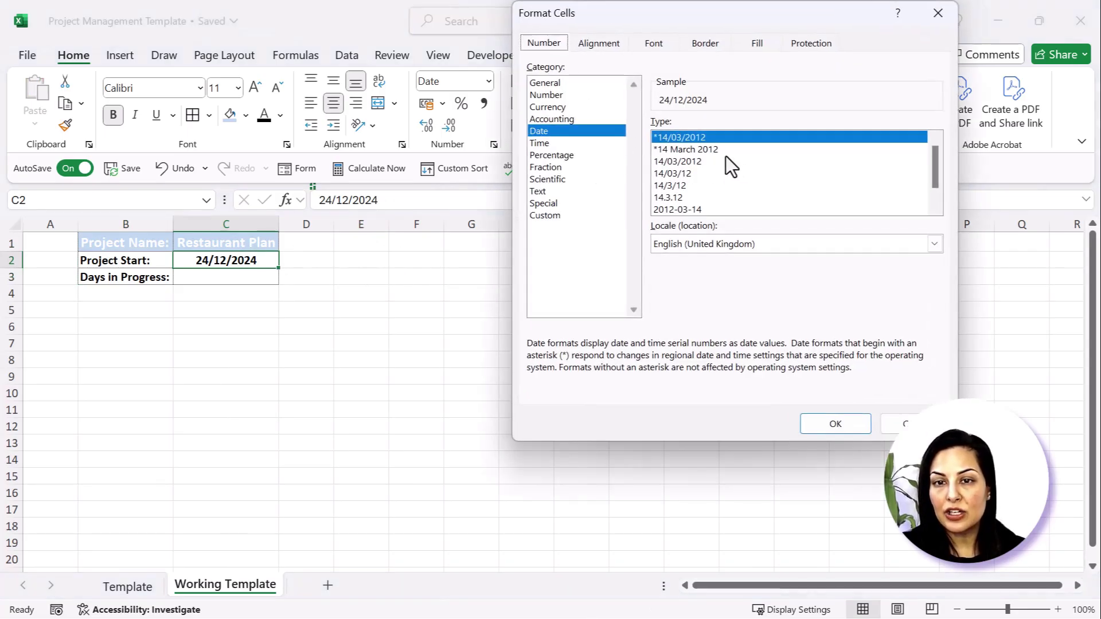
click(705, 159)
click(706, 150)
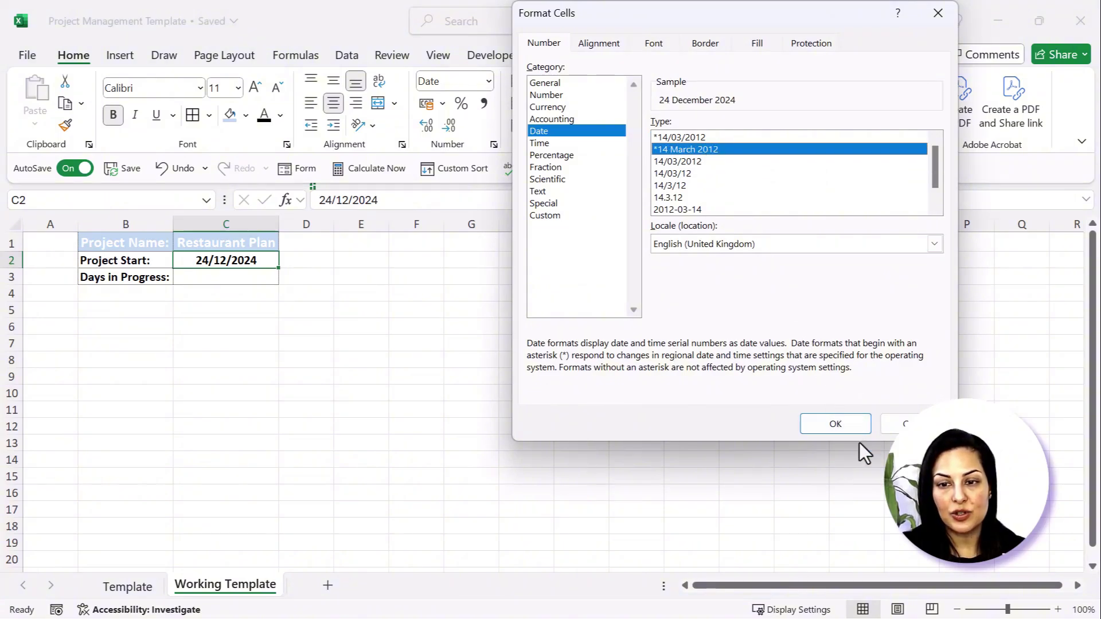
click(836, 424)
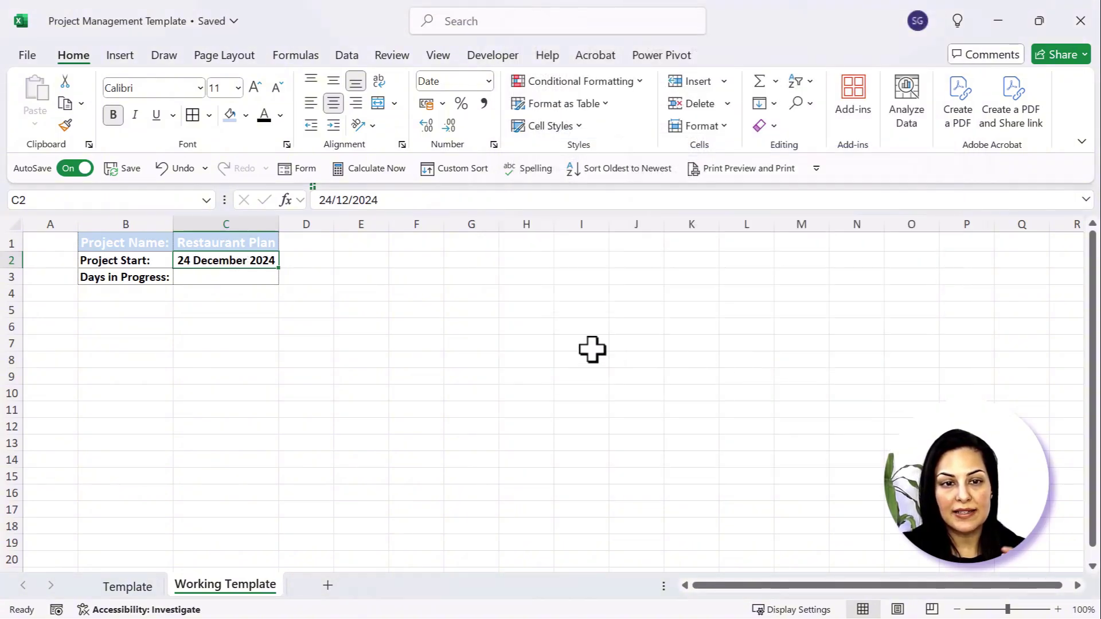
Step: Calculate the Days in Progress in C3 with the formula =TODAY()-C2
click(261, 278)
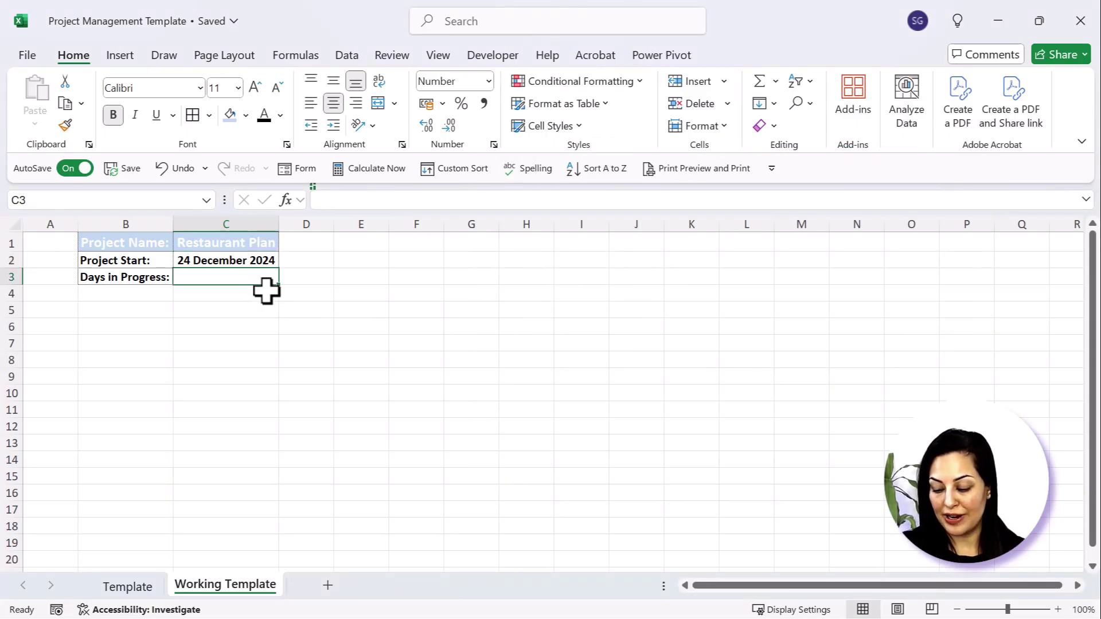
text(=to)
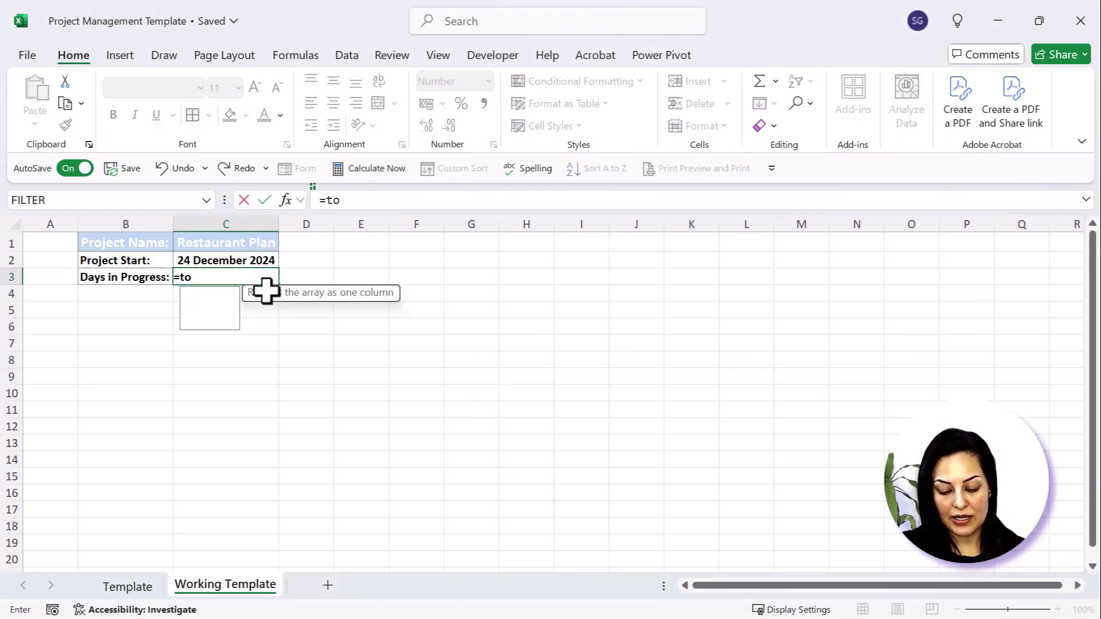
text(day)
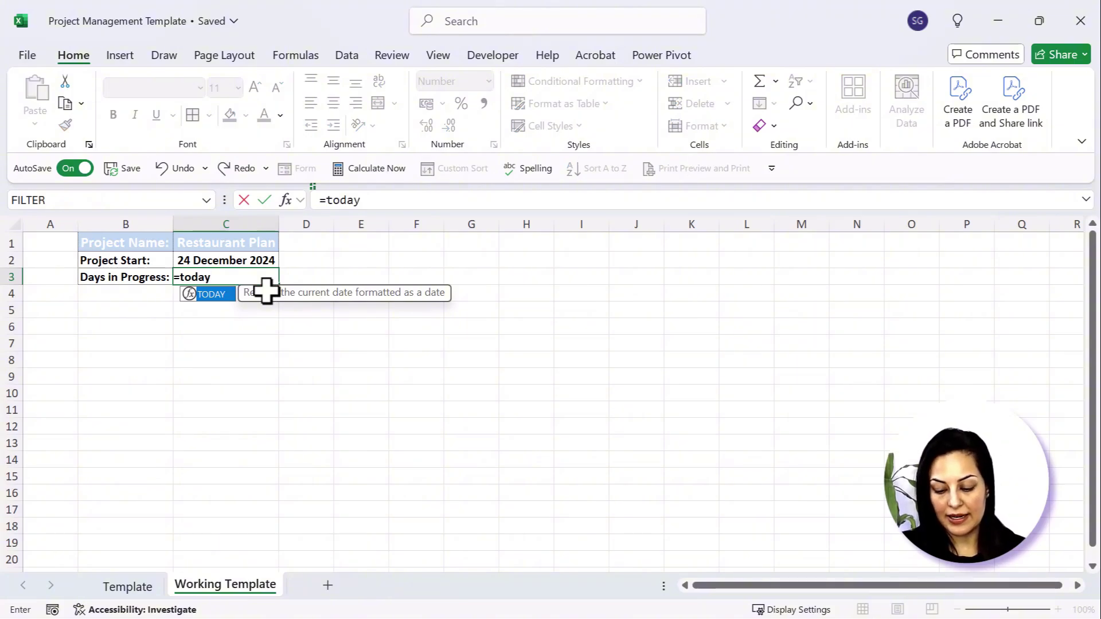
text(())
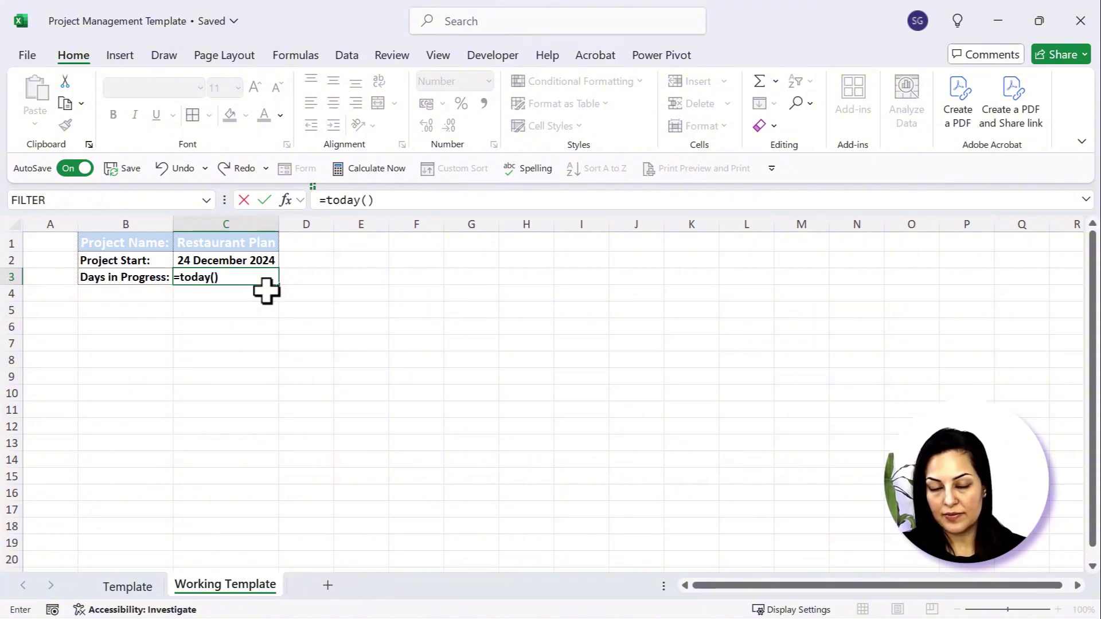
text(-)
click(233, 259)
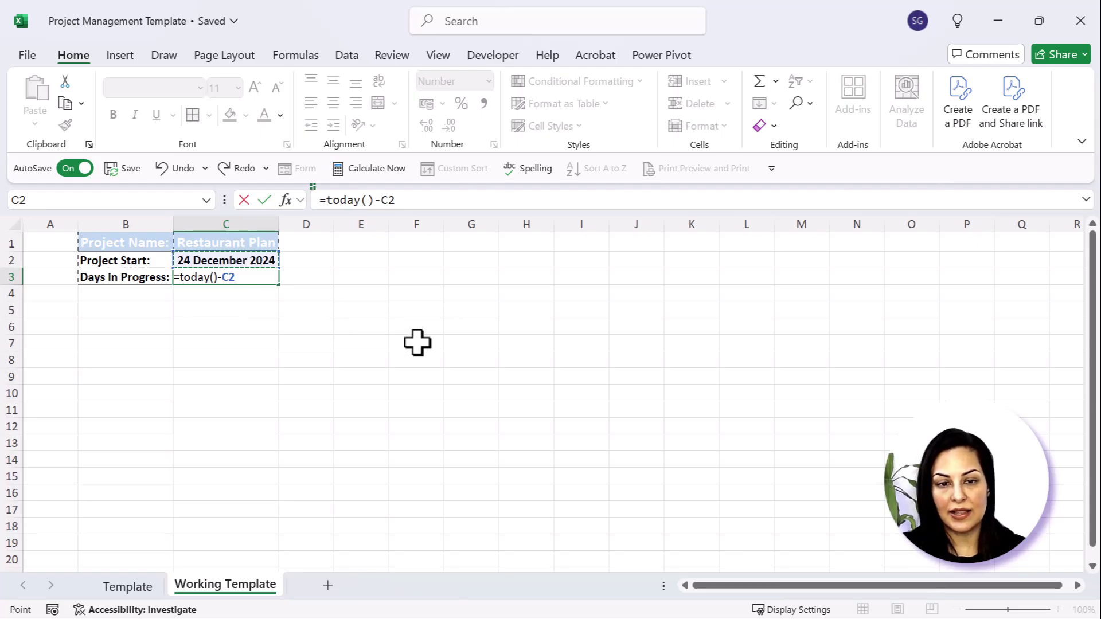
key(Return)
click(255, 277)
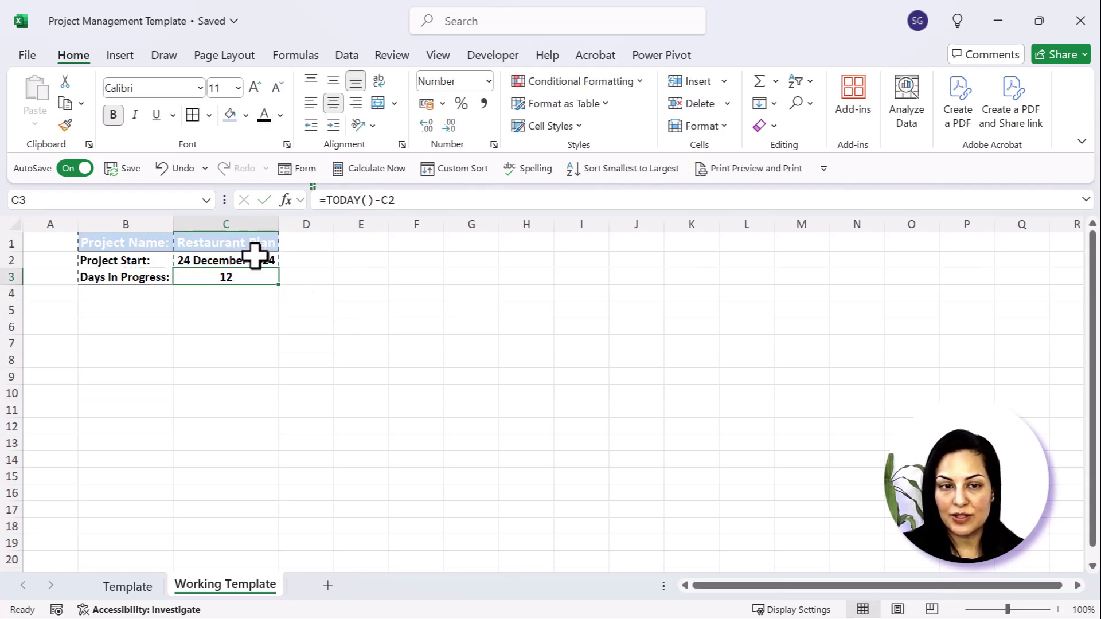
click(255, 258)
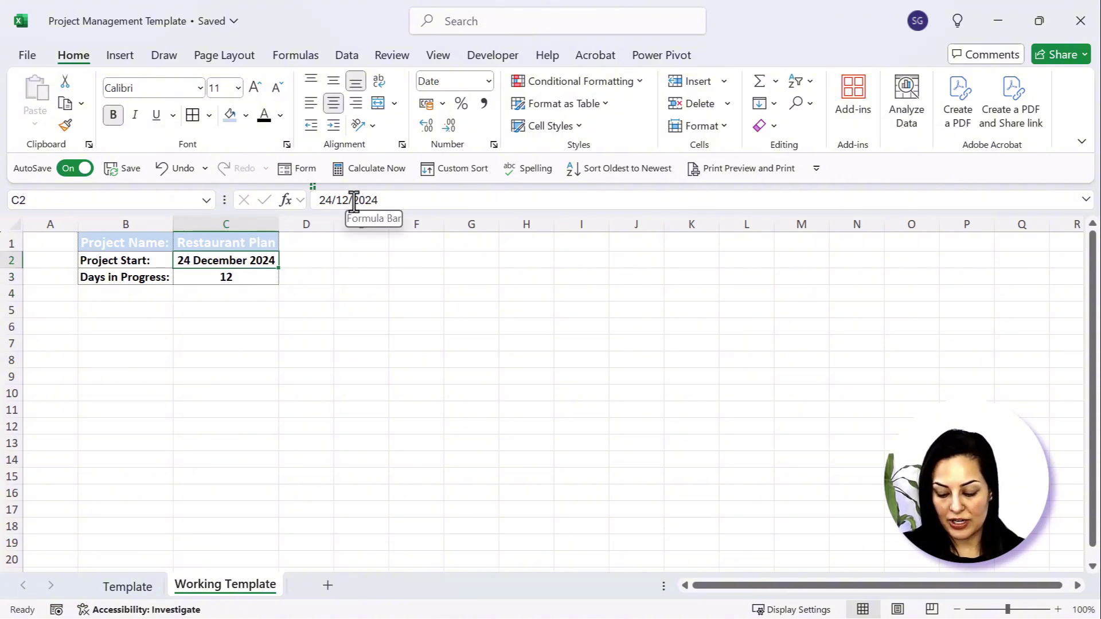
Step: Test the Days in Progress formula with the project start date 1/1/25 in C2, and undo that date change
text(1/1/25)
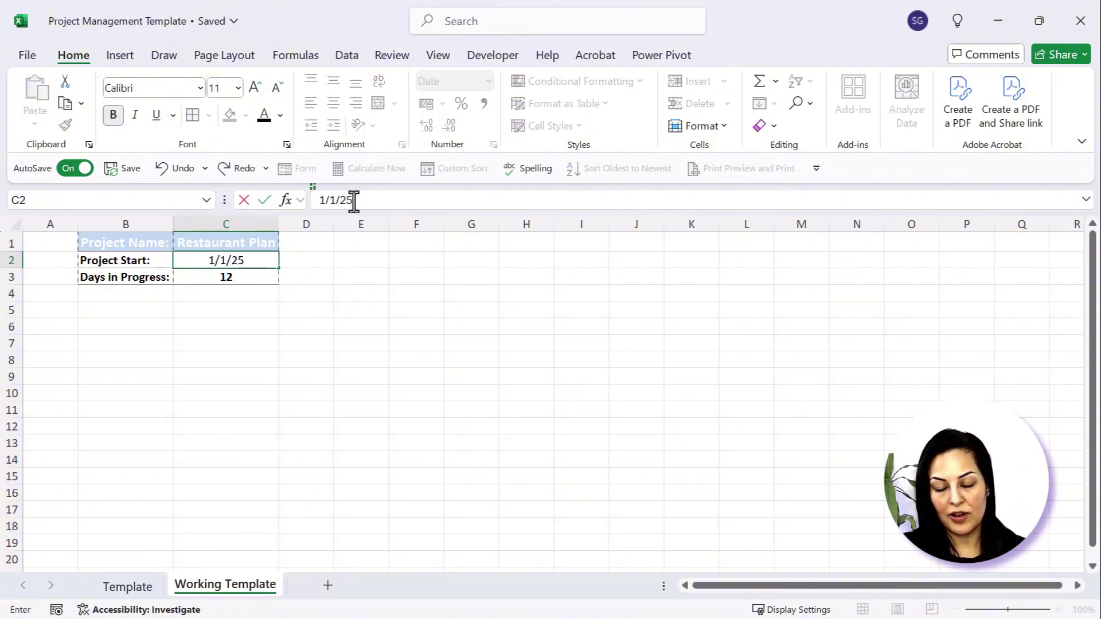
key(Return)
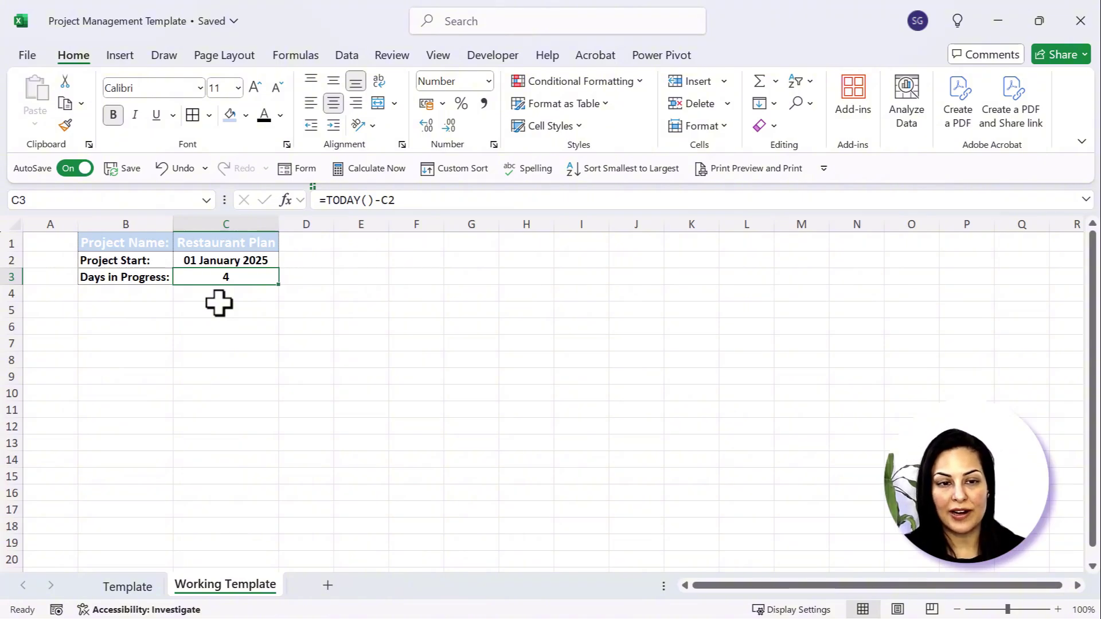
key(ctrl+z)
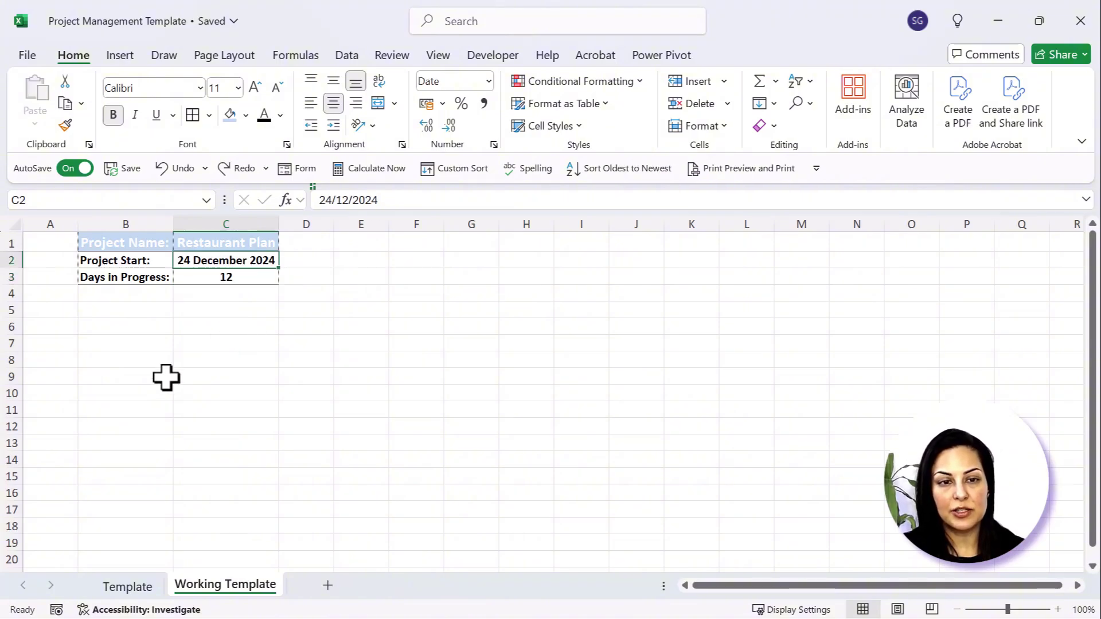
Step: Copy the table header row A6:I6, from # to Status, from the Template sheet to A6 of the Working Template sheet
click(119, 585)
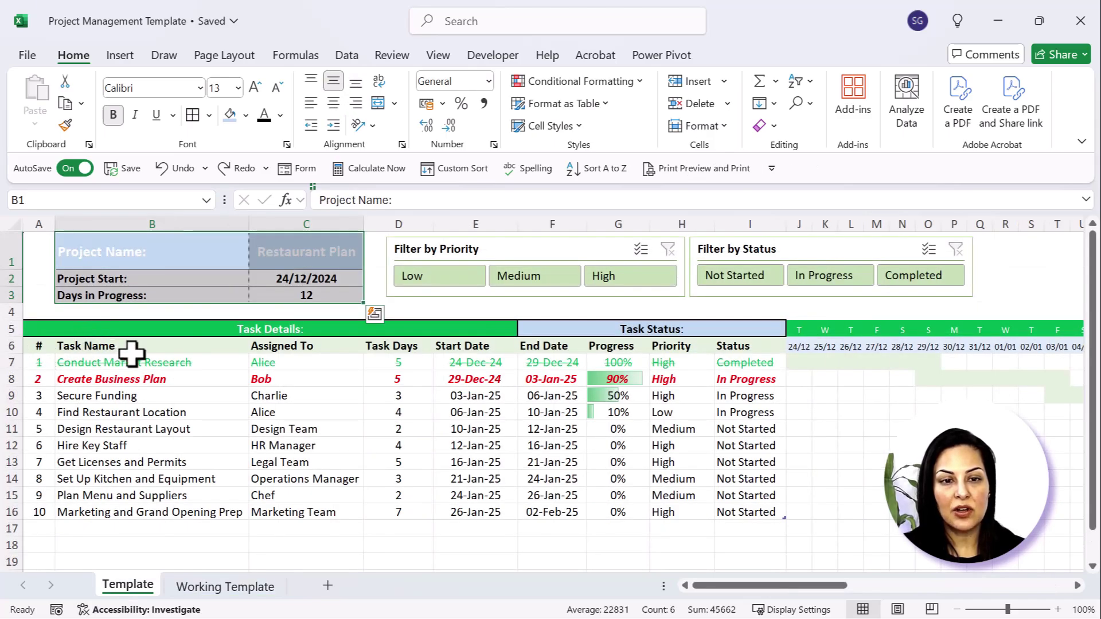
drag(738, 347, 43, 348)
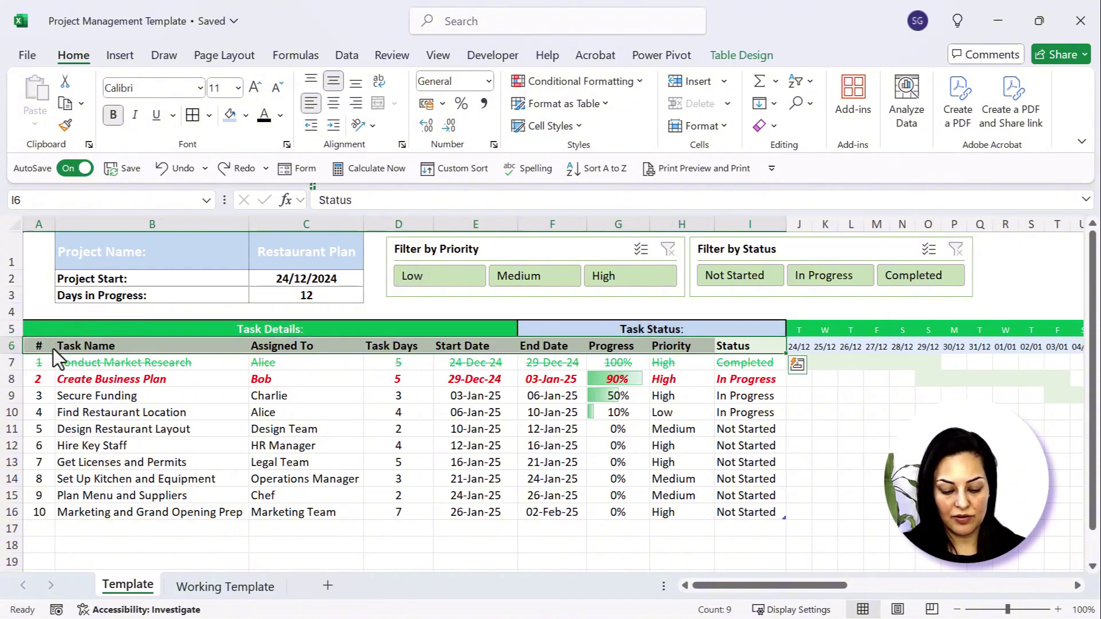
key(ctrl+c)
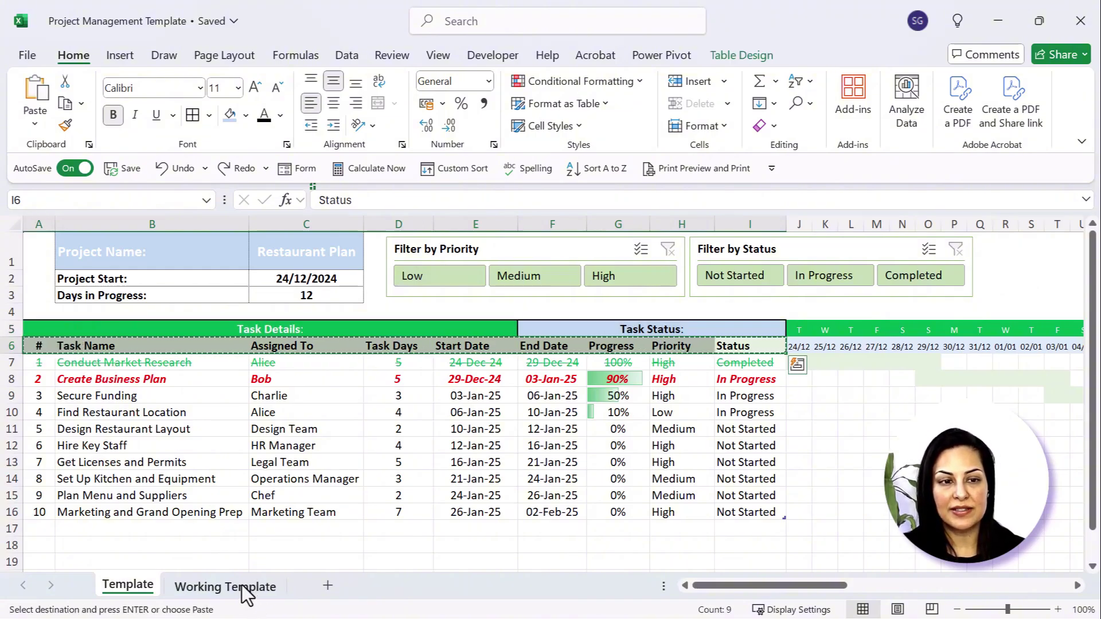
click(243, 591)
click(48, 331)
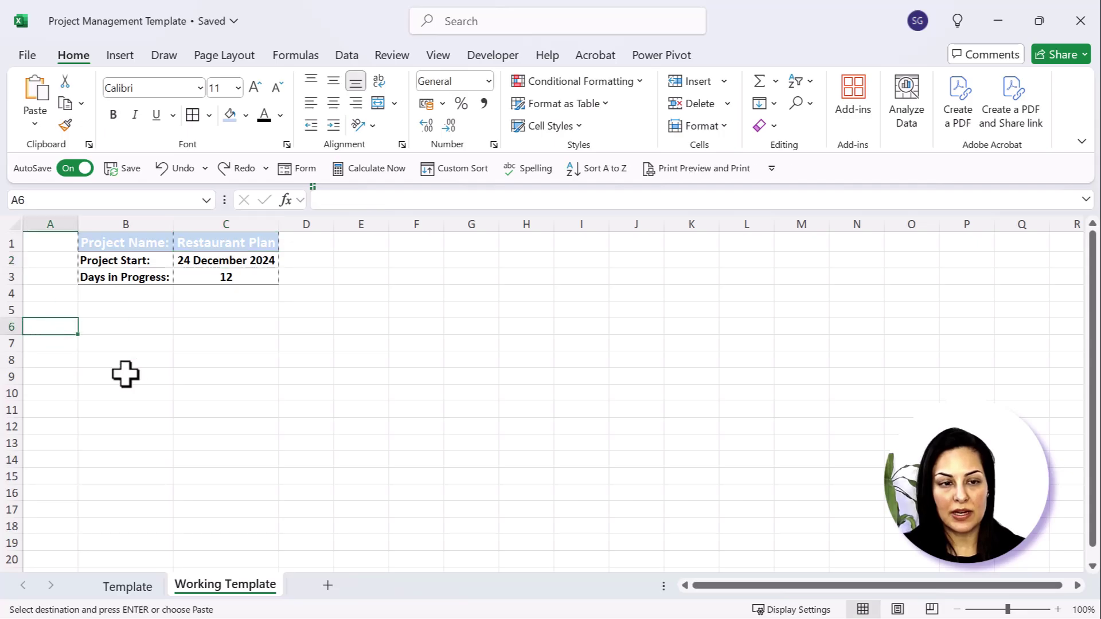
key(ctrl+v)
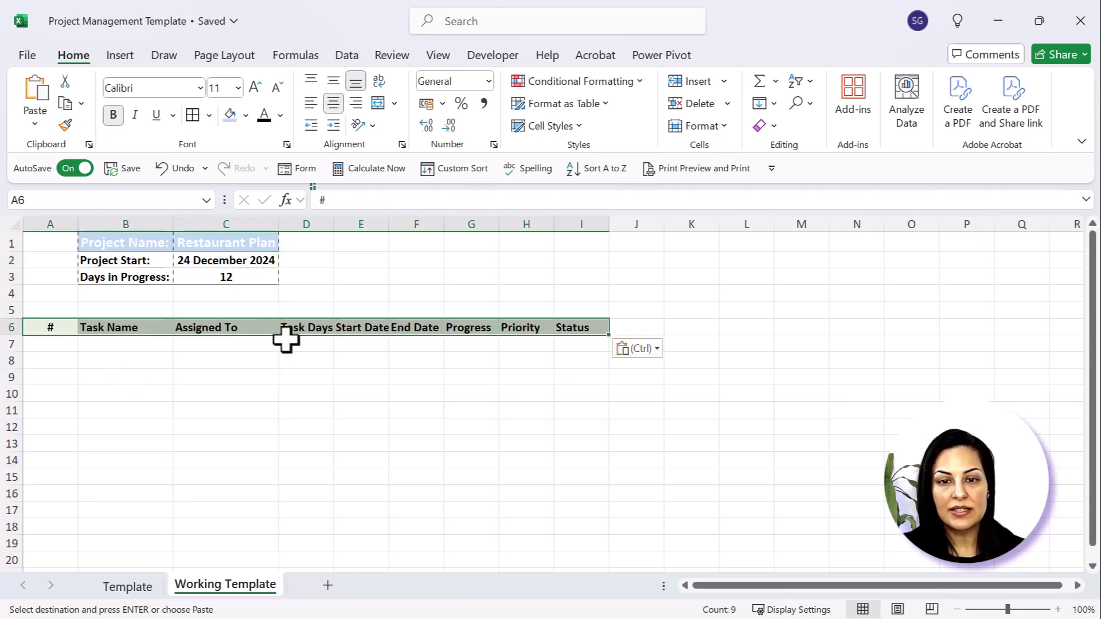
Step: Copy the Task Details and Task Status banners in A5:I5 from the Template sheet to A5 of the Working Template sheet
click(128, 586)
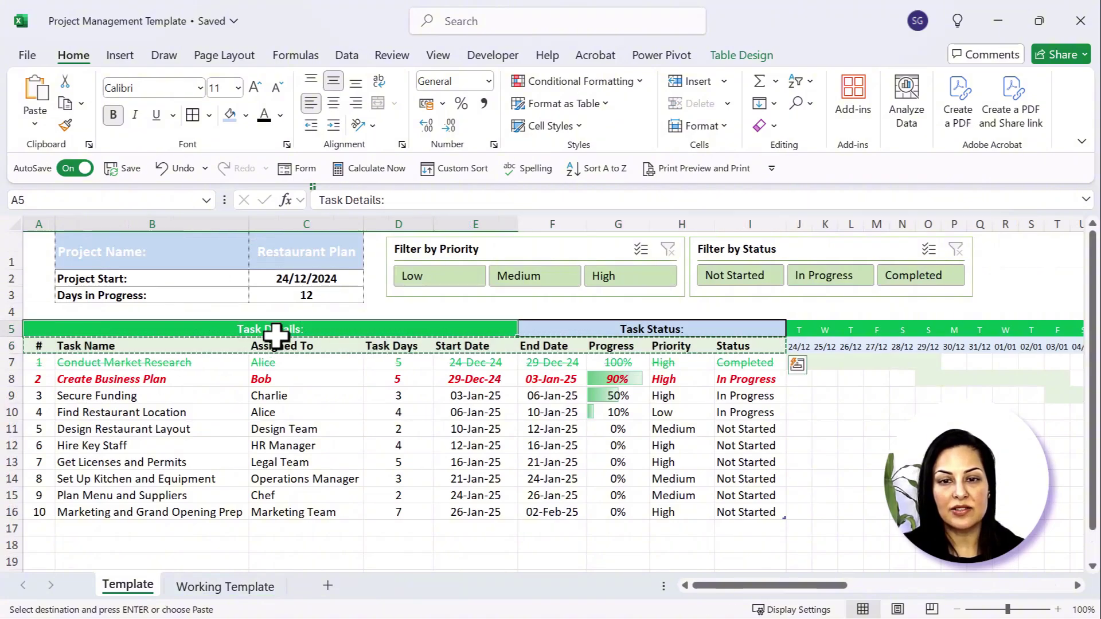
drag(275, 335, 583, 336)
key(Escape)
key(ctrl+c)
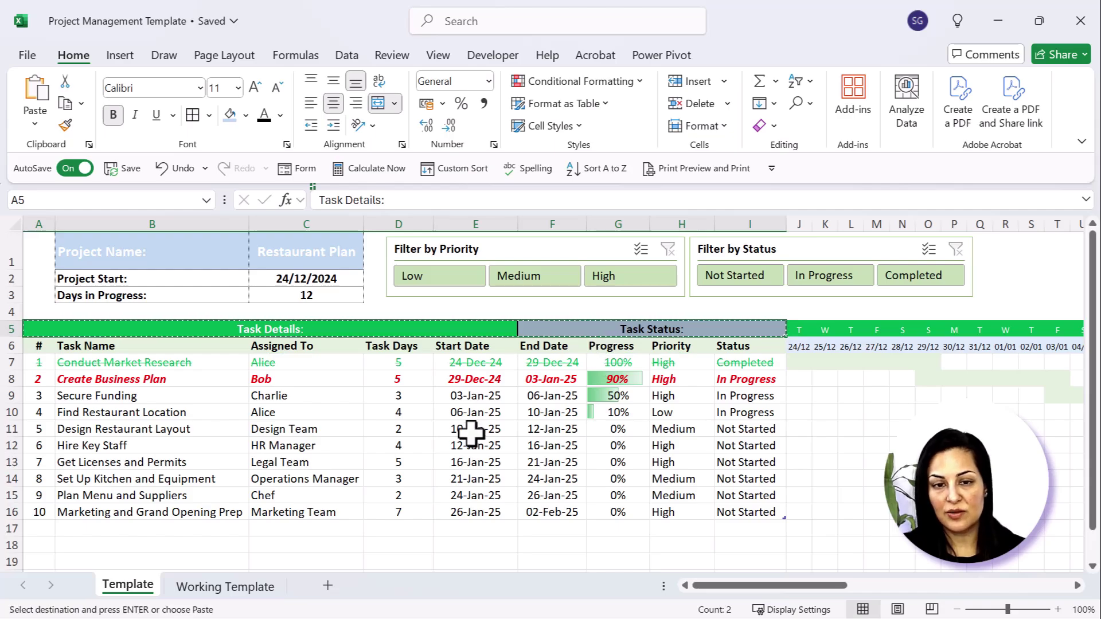
click(218, 587)
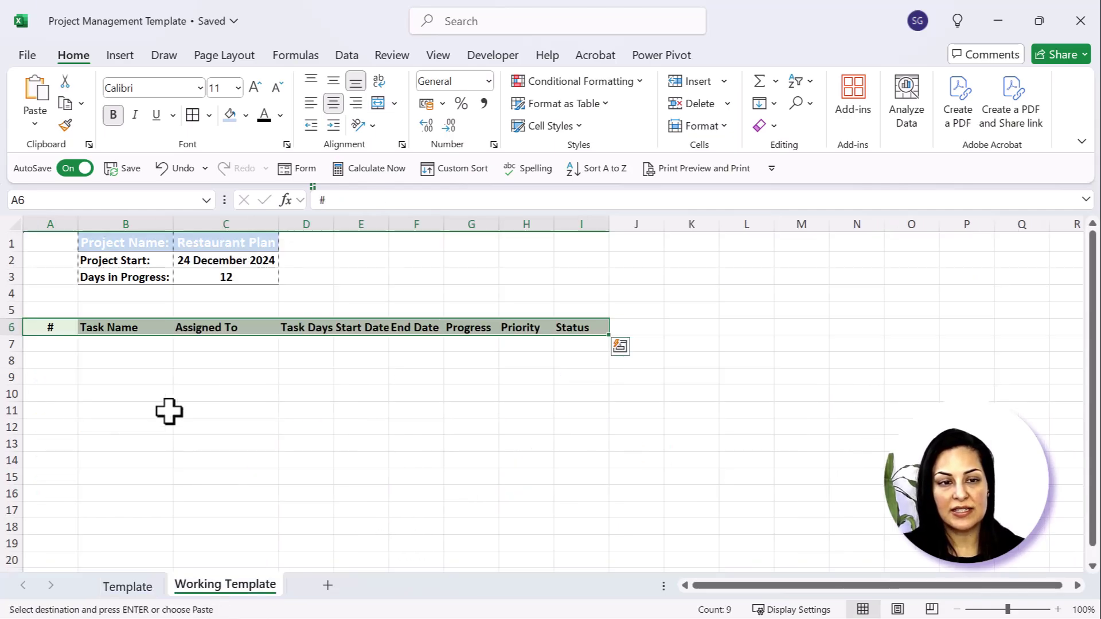
click(61, 313)
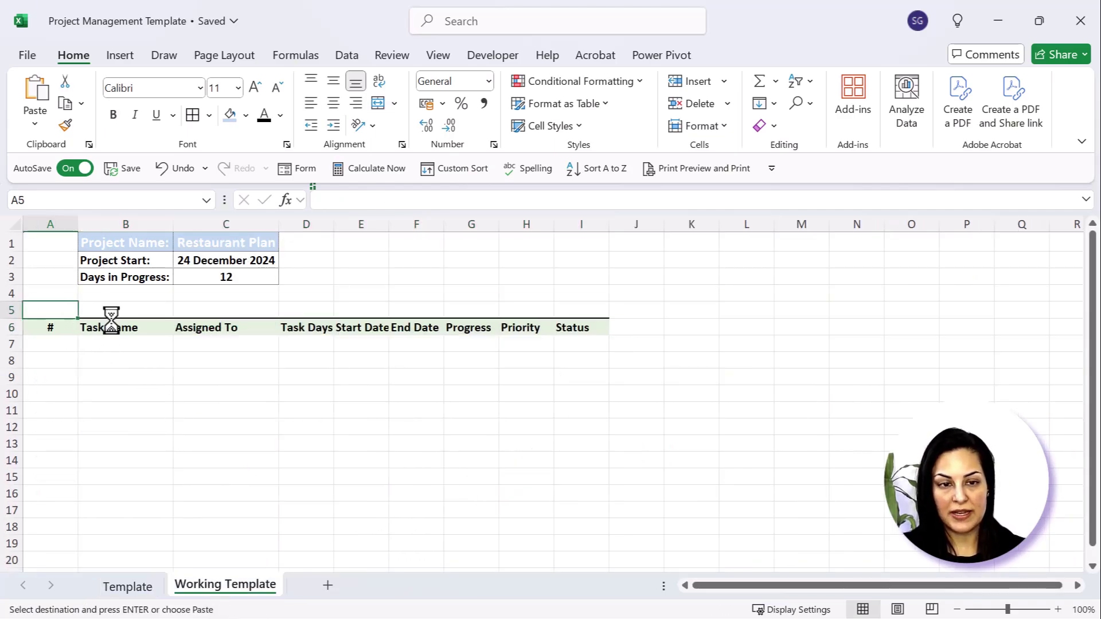
key(ctrl+v)
click(622, 371)
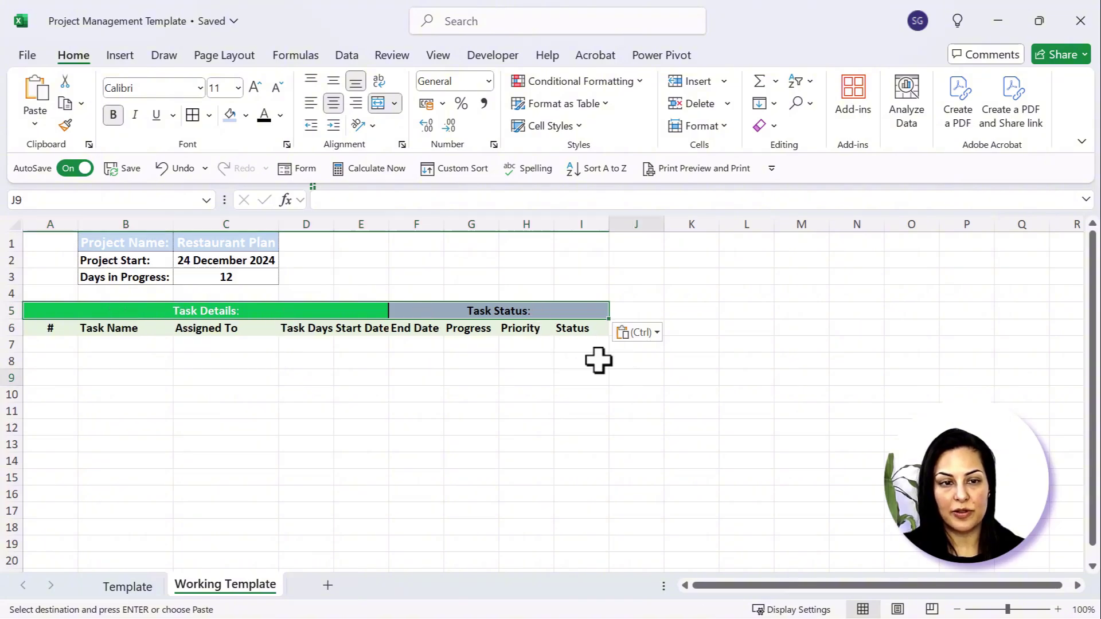
Step: Number the task rows 1 to 10 in column A with the formula =SEQUENCE(10,1,1) in A7
click(67, 345)
text(1)
key(Return)
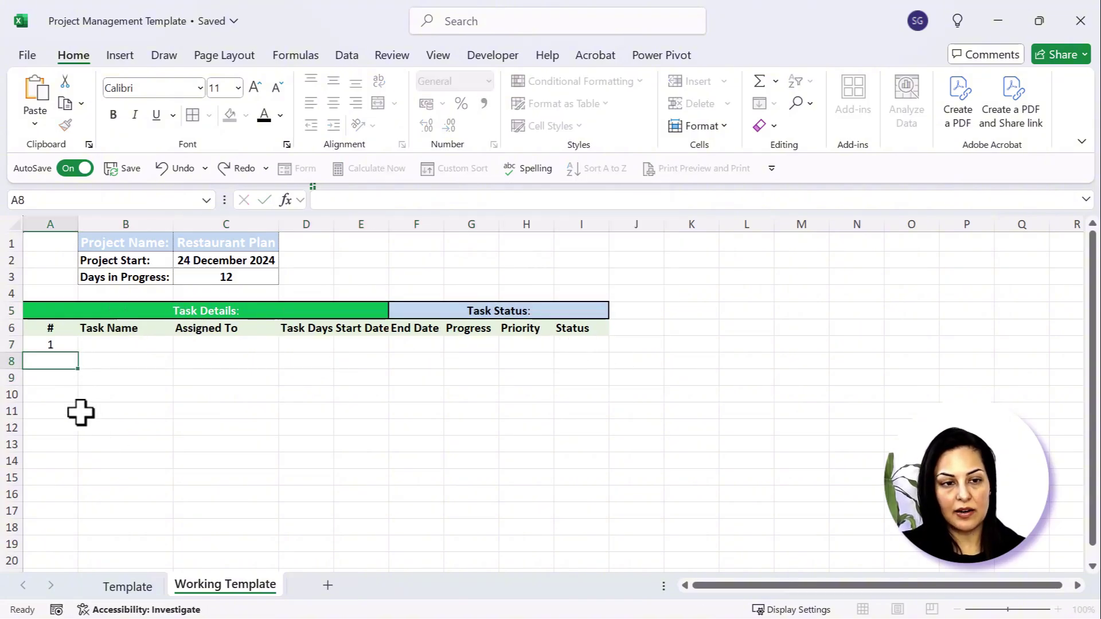
text(2)
key(Return)
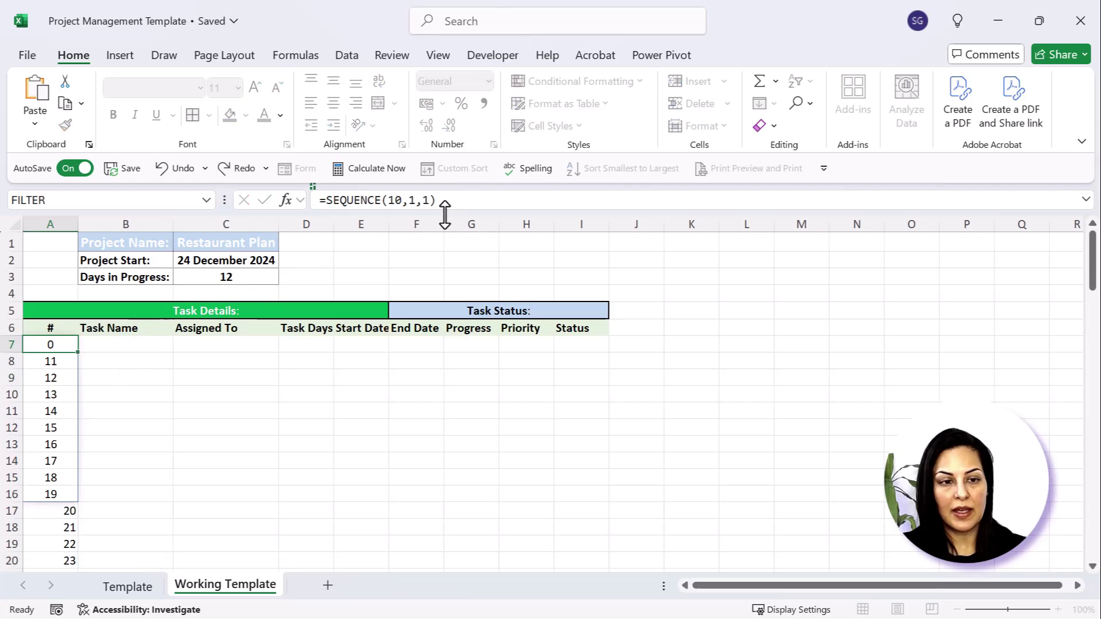
key(Return)
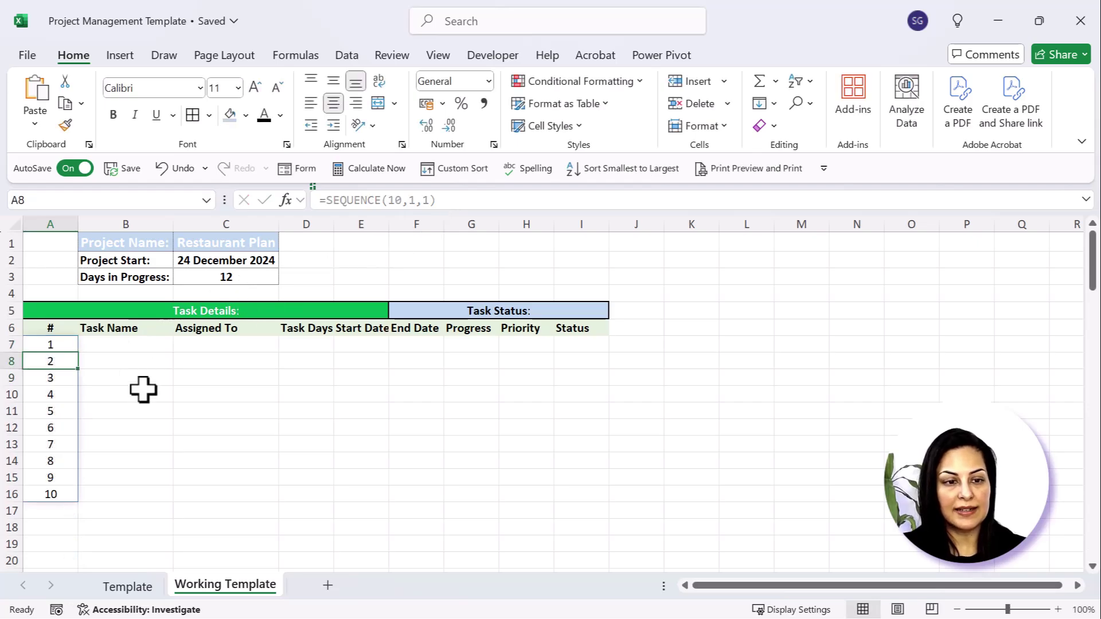
Step: Copy the task names and assignees in B7:C16 of the Template sheet to B7 of the Working Template sheet as values only
key(Up)
key(Right)
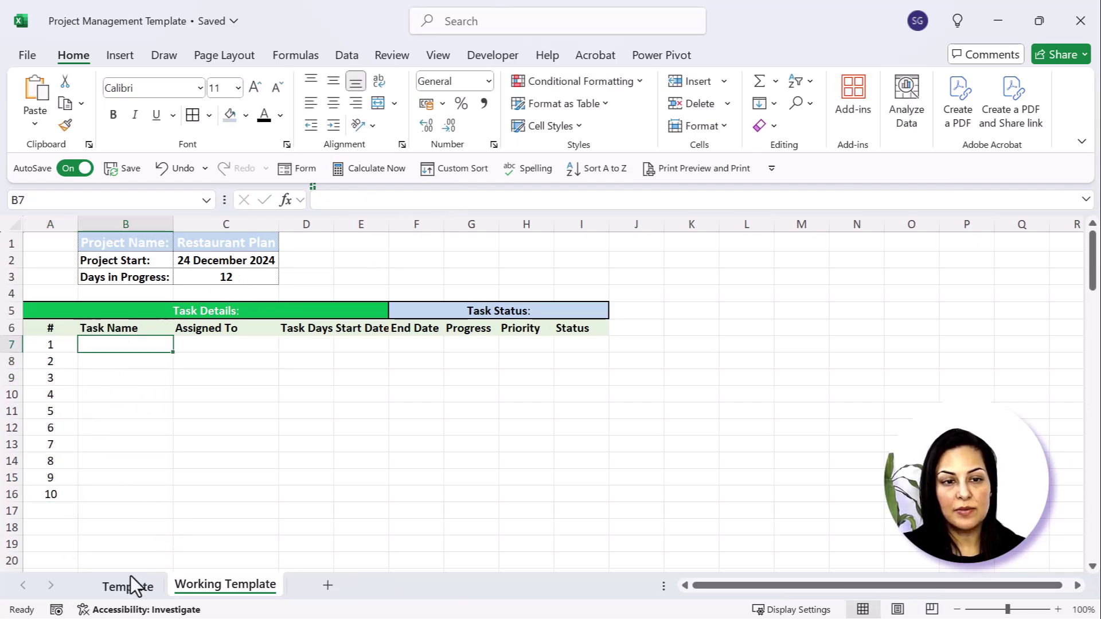
click(130, 585)
drag(122, 364, 281, 512)
key(ctrl+c)
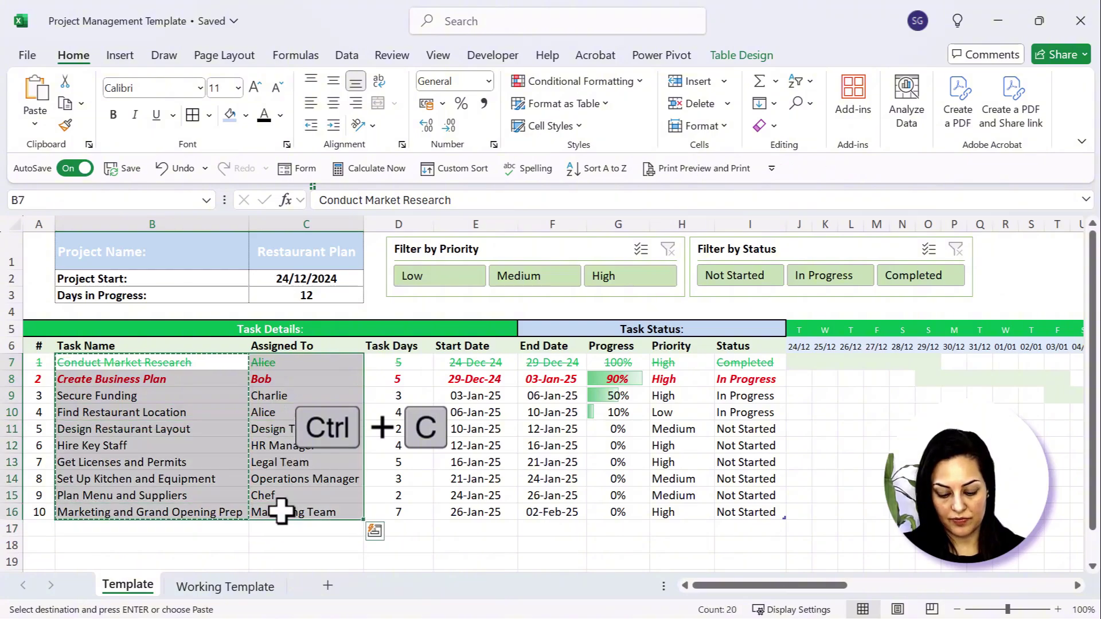
click(225, 586)
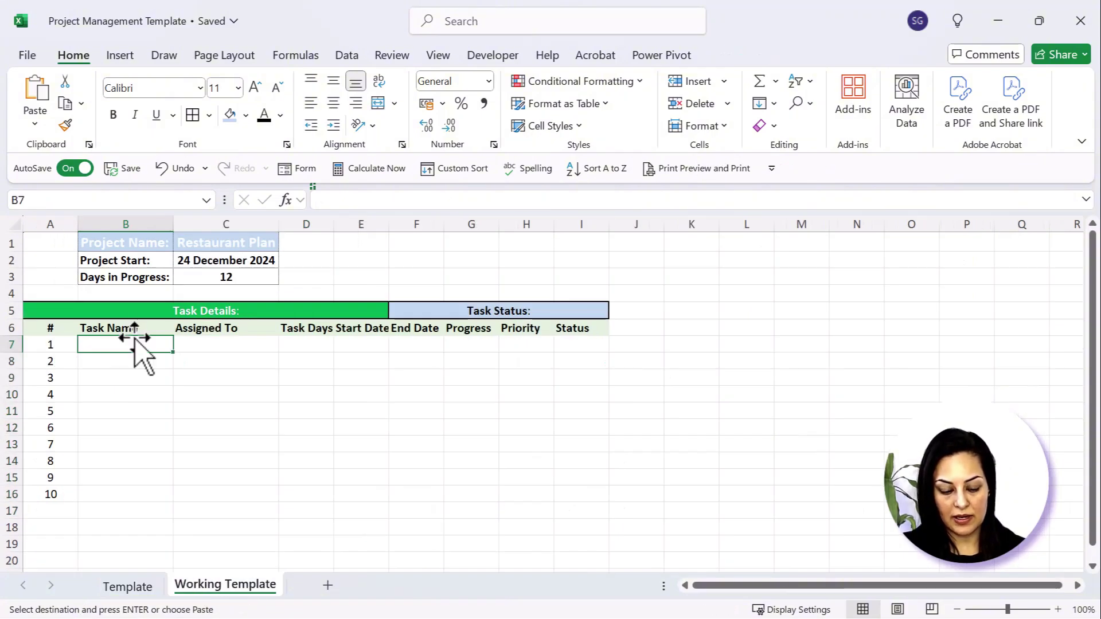
key(ctrl+shift+v)
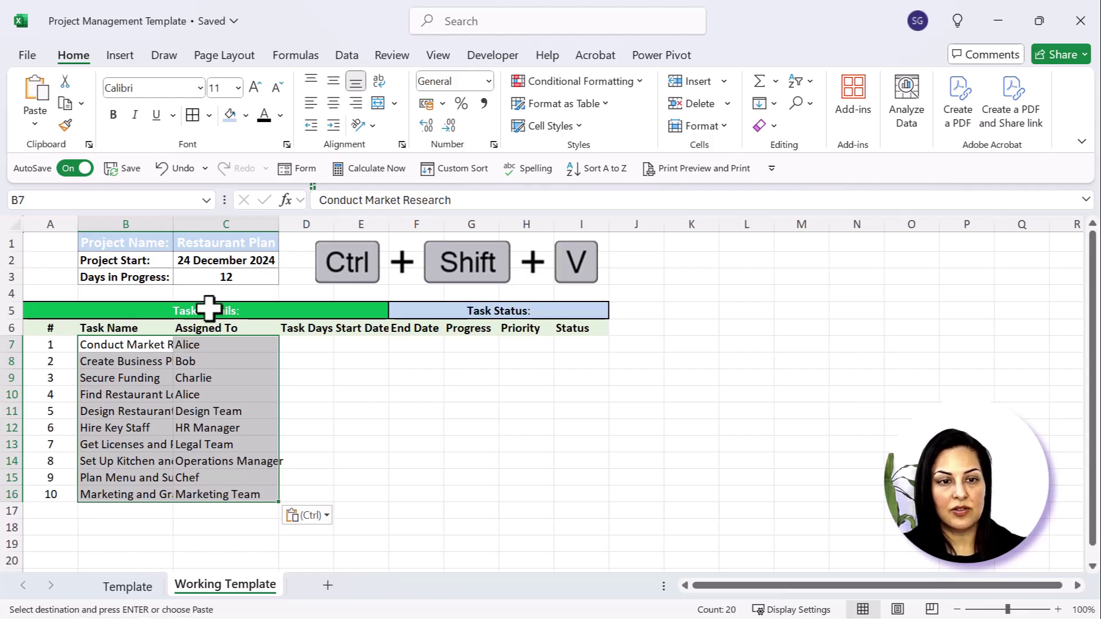
Step: Autofit columns B and C to the task names and assignees
double_click(174, 226)
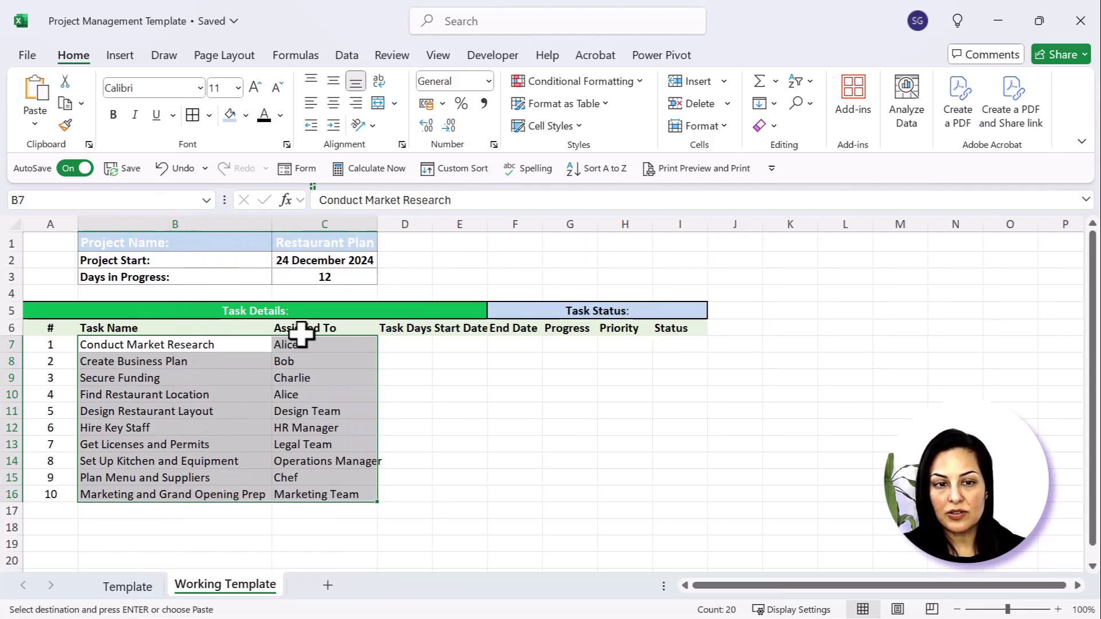
double_click(373, 226)
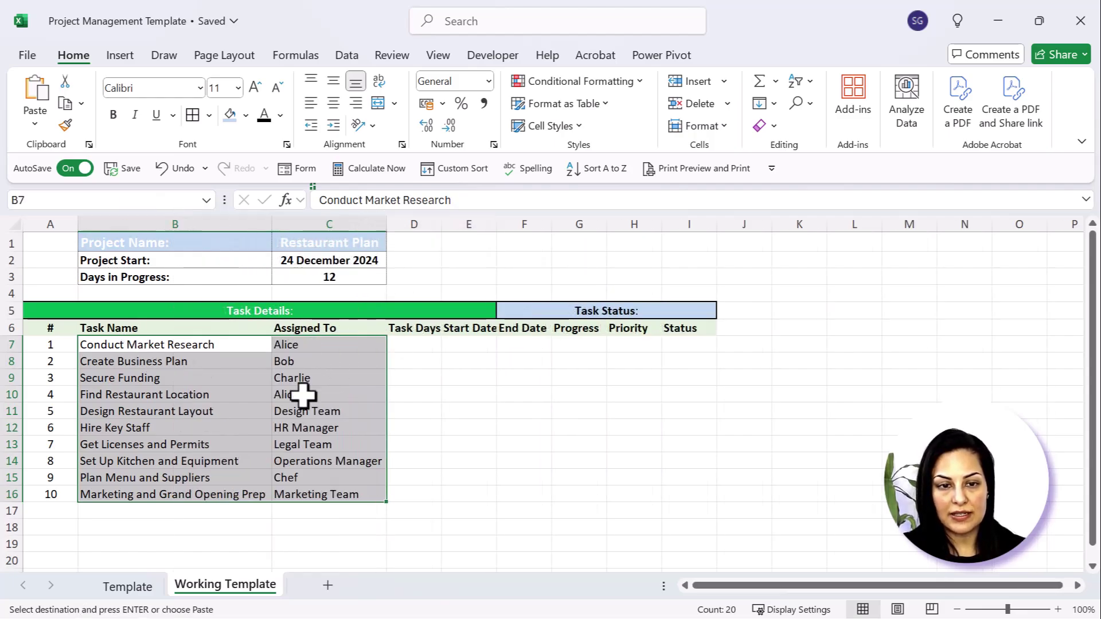
click(312, 363)
click(182, 346)
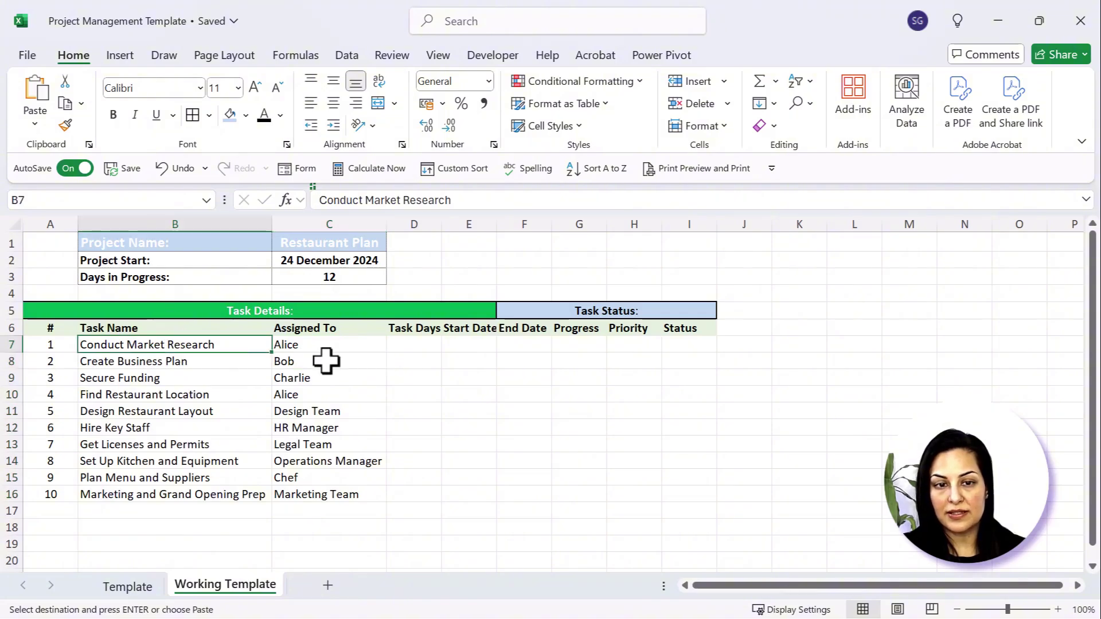
Step: Copy the Task Days values D7:D16 from the Template sheet to D7 of the Working Template sheet, and center them
click(418, 351)
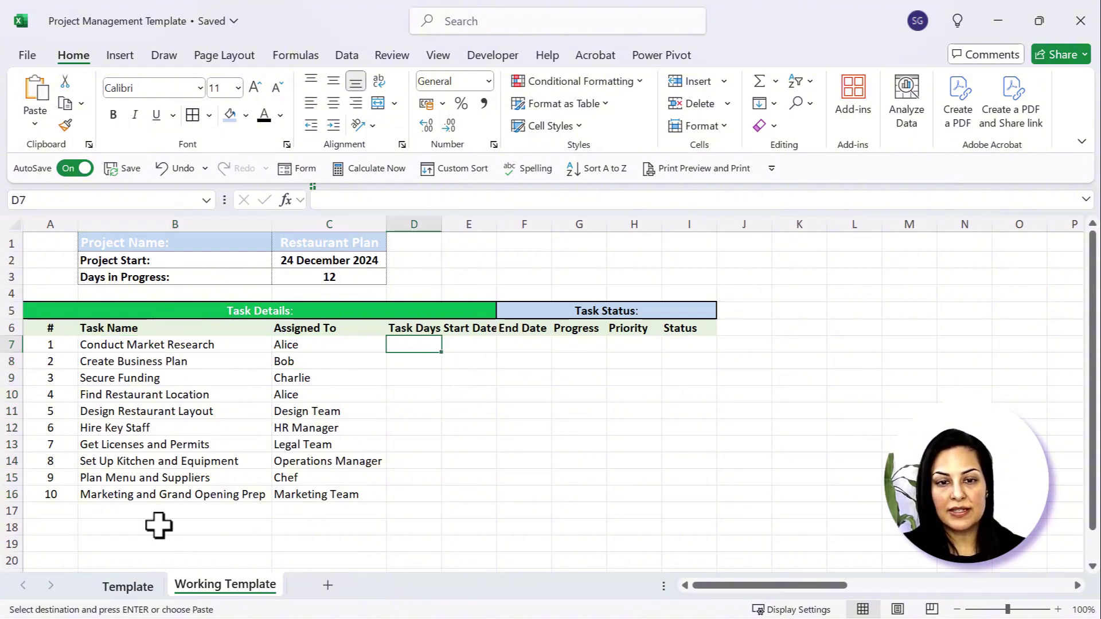
click(128, 586)
drag(397, 360, 394, 513)
key(ctrl+c)
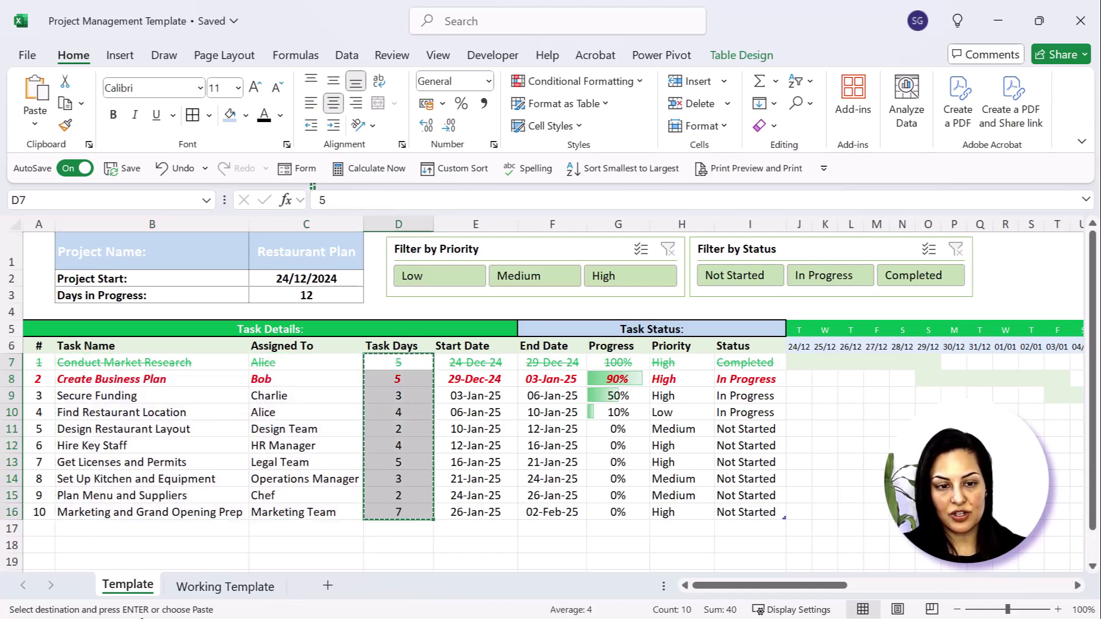
click(195, 588)
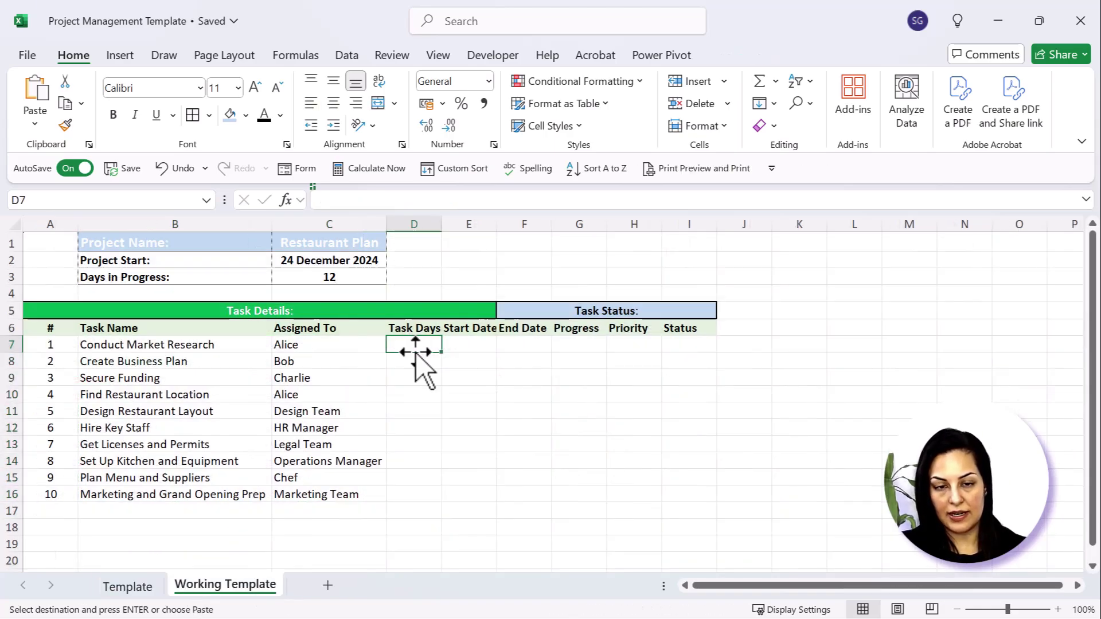
key(ctrl+v)
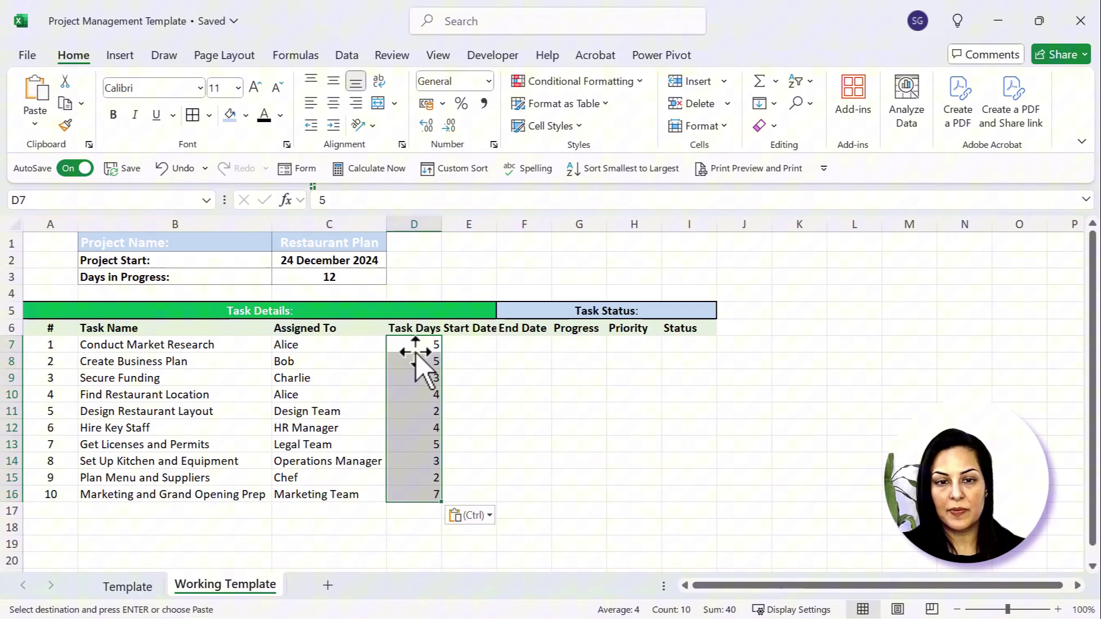
click(334, 105)
Step: Widen the Start Date and End Date columns E and F, and format E7:F17 with the date type 14/3/12
drag(497, 224, 599, 218)
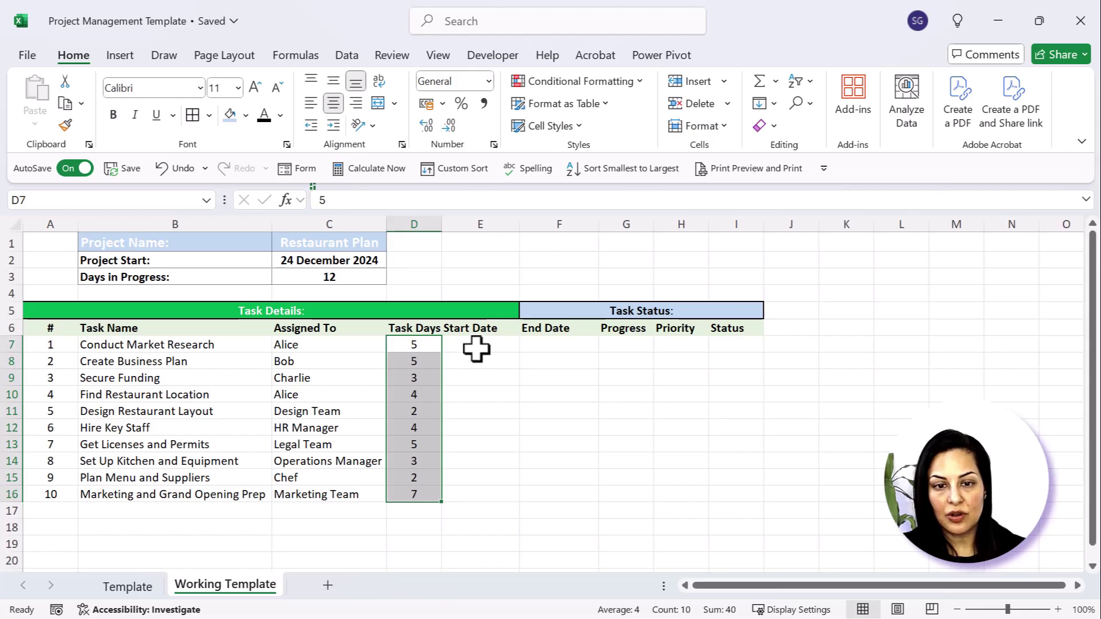
drag(476, 349, 555, 518)
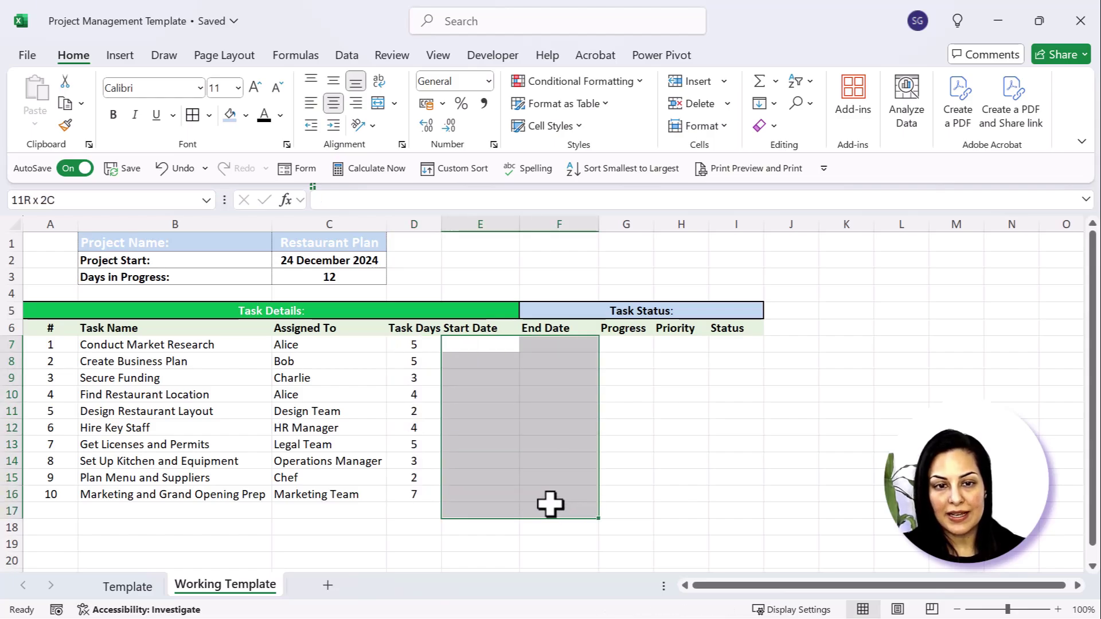
key(ctrl+1)
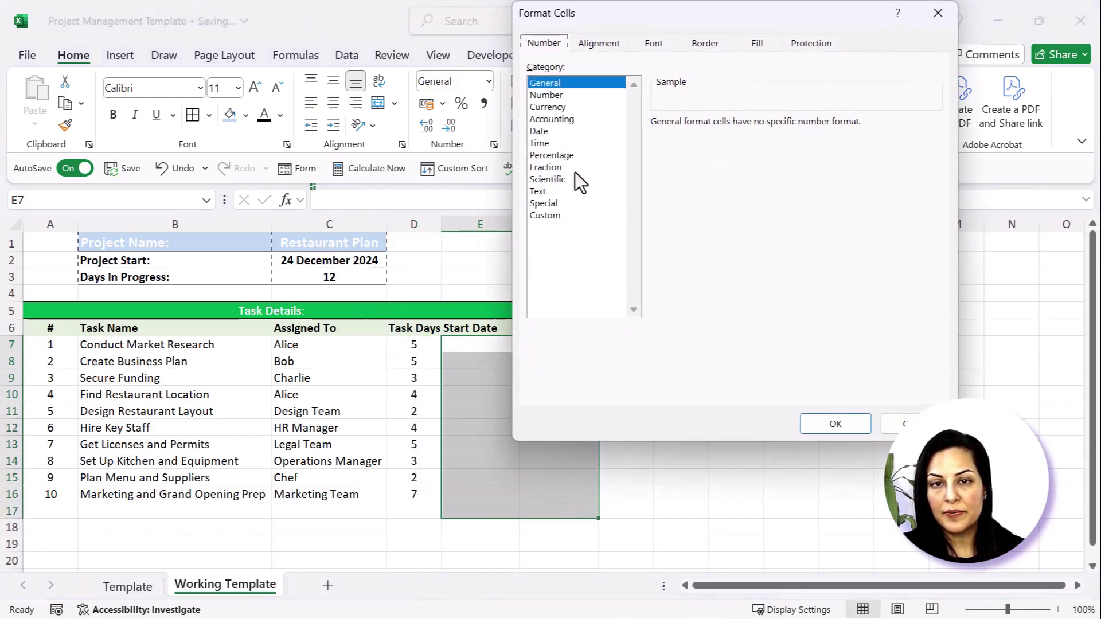
click(542, 133)
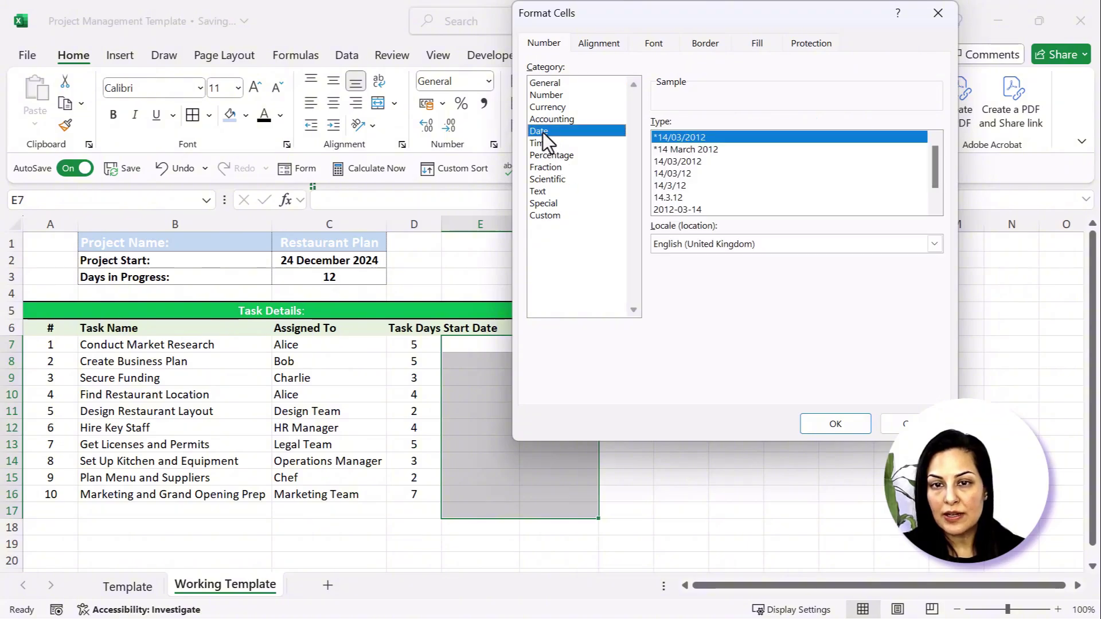
click(692, 164)
click(686, 185)
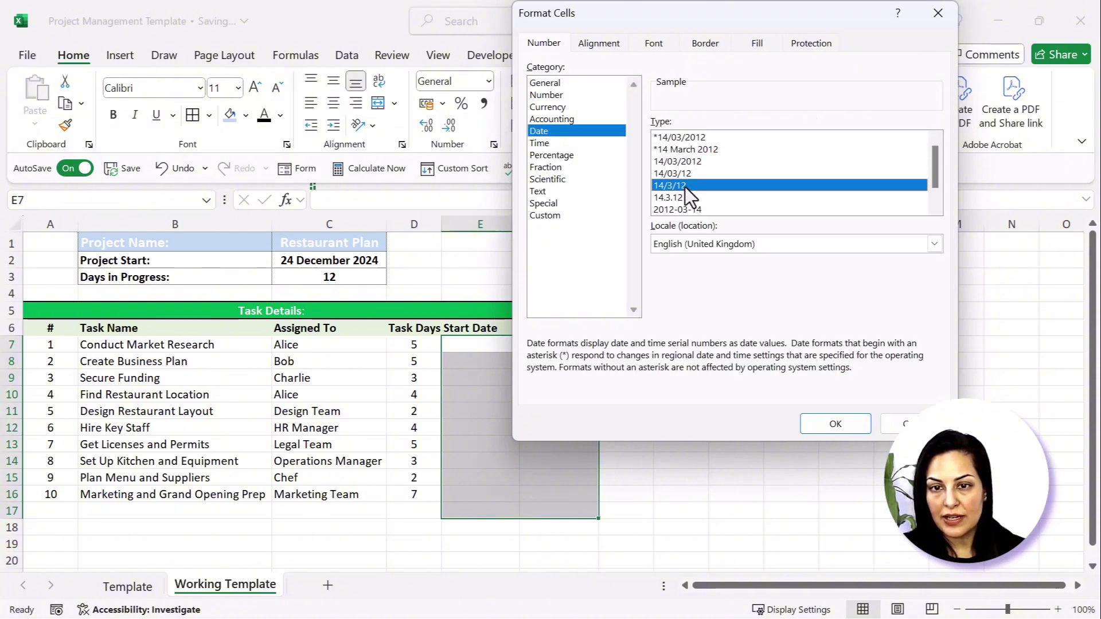
key(Return)
Step: Link the first task's start date in E7 to the project start date with the formula =C2
click(497, 344)
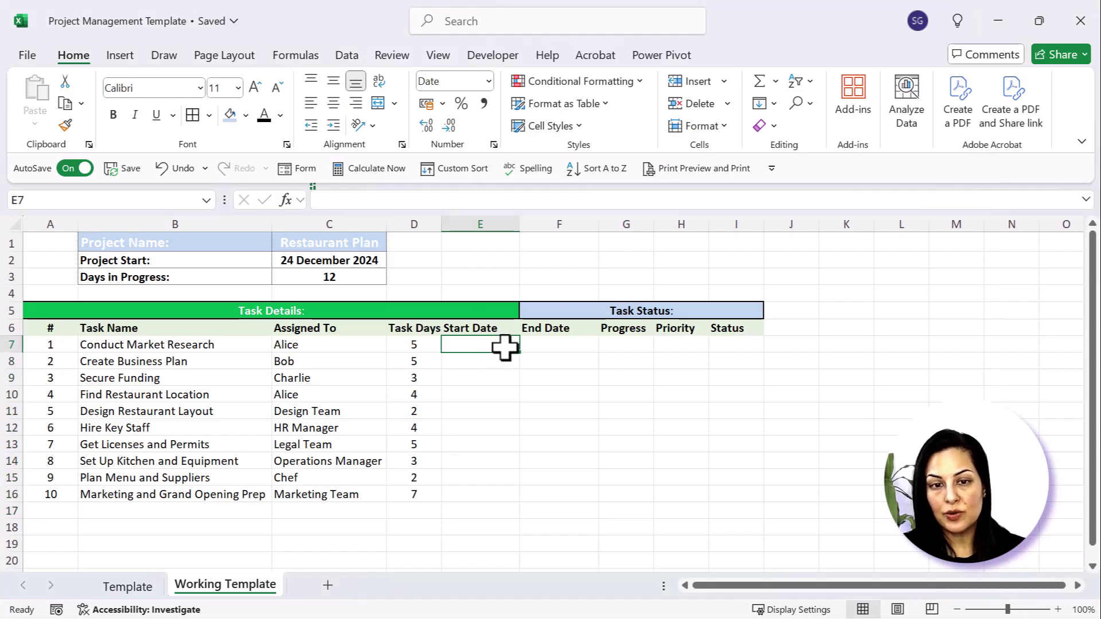
text(=)
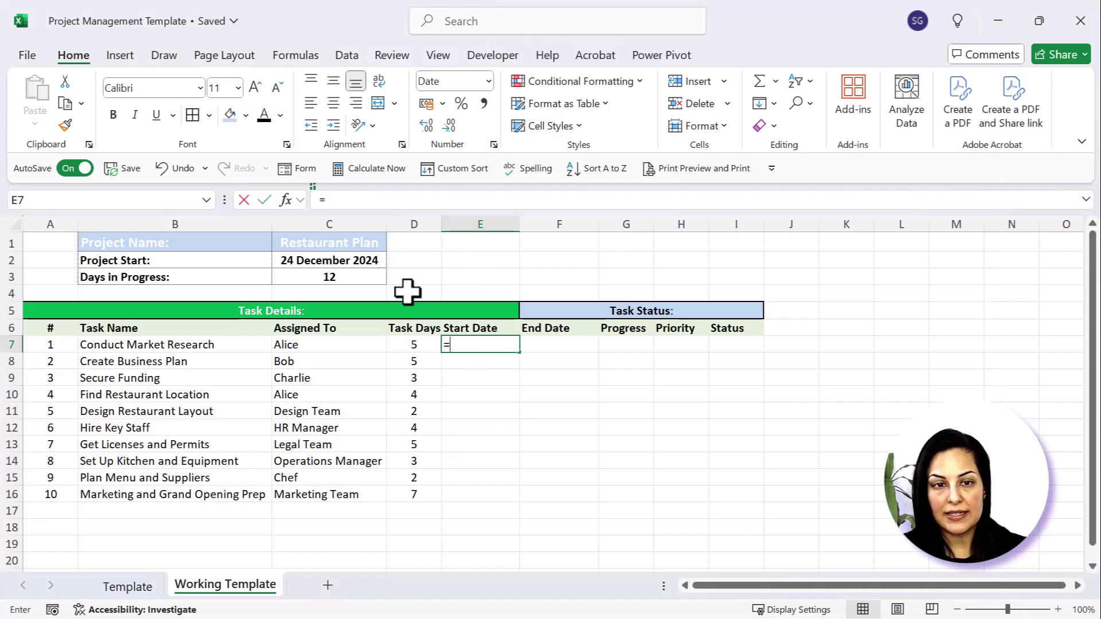
click(364, 263)
key(Return)
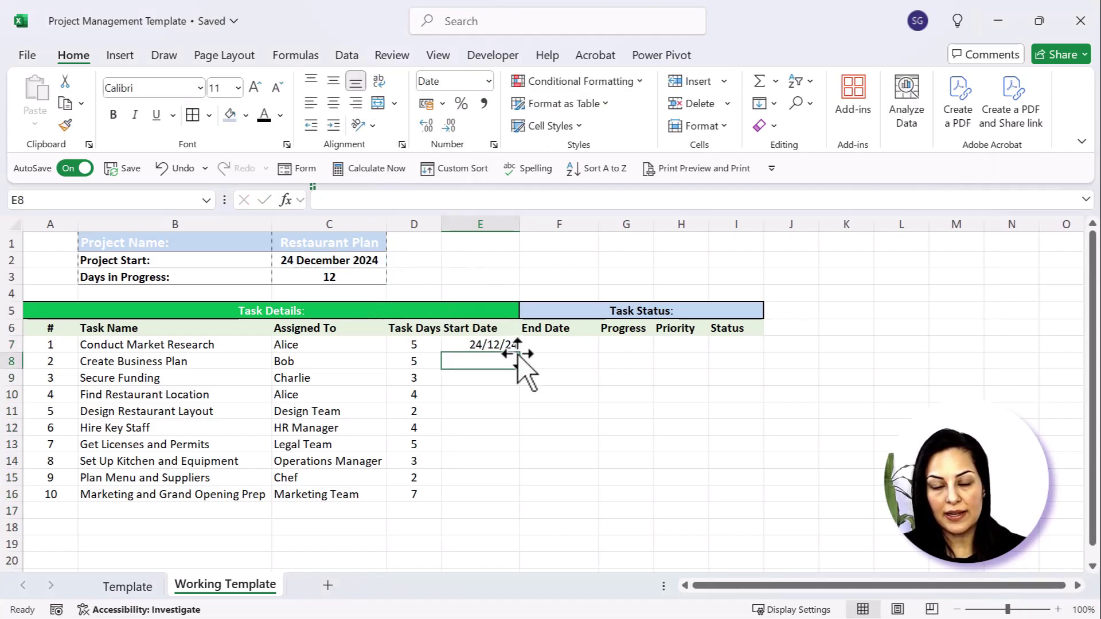
Step: Test the start date link by setting the project start in C2 to 1/1/25, and undo the change
click(501, 344)
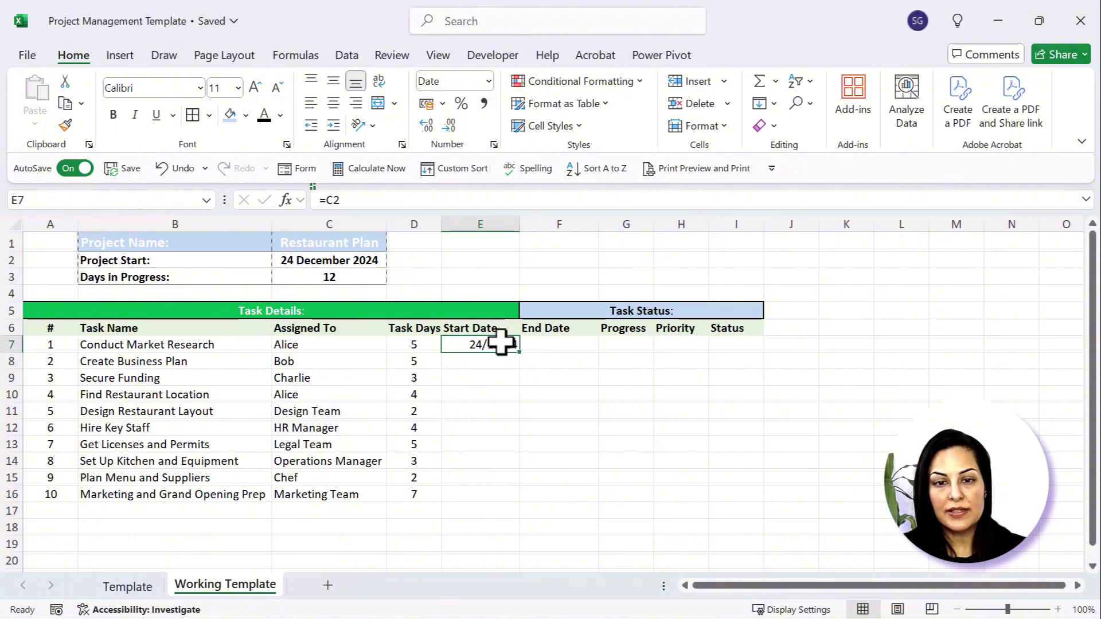
click(377, 261)
text(1/1/2)
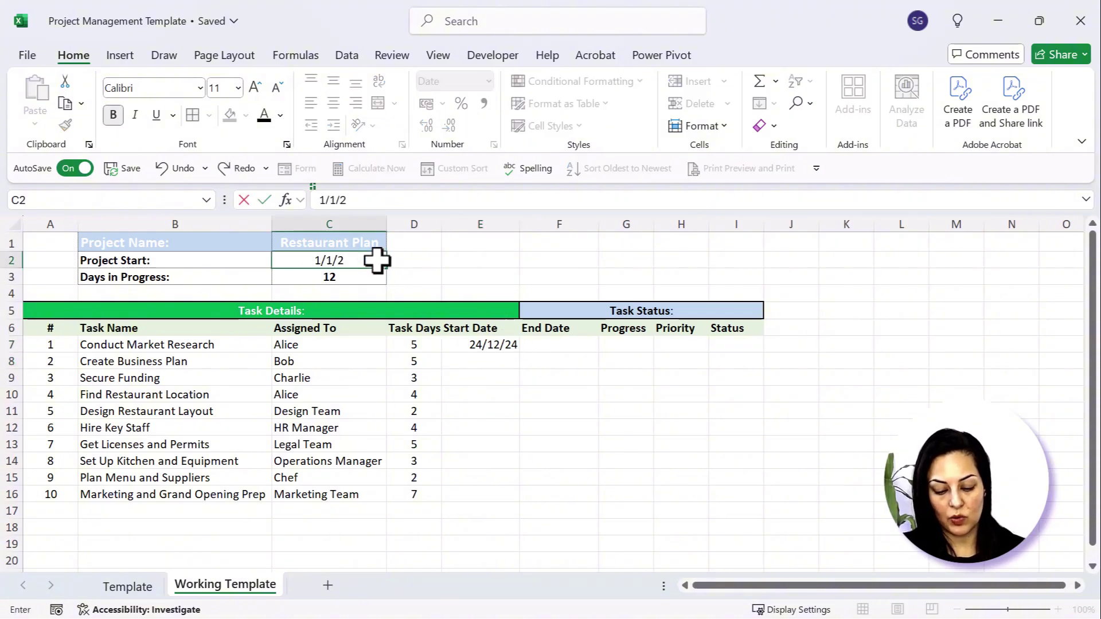
text(5)
key(ctrl+Return)
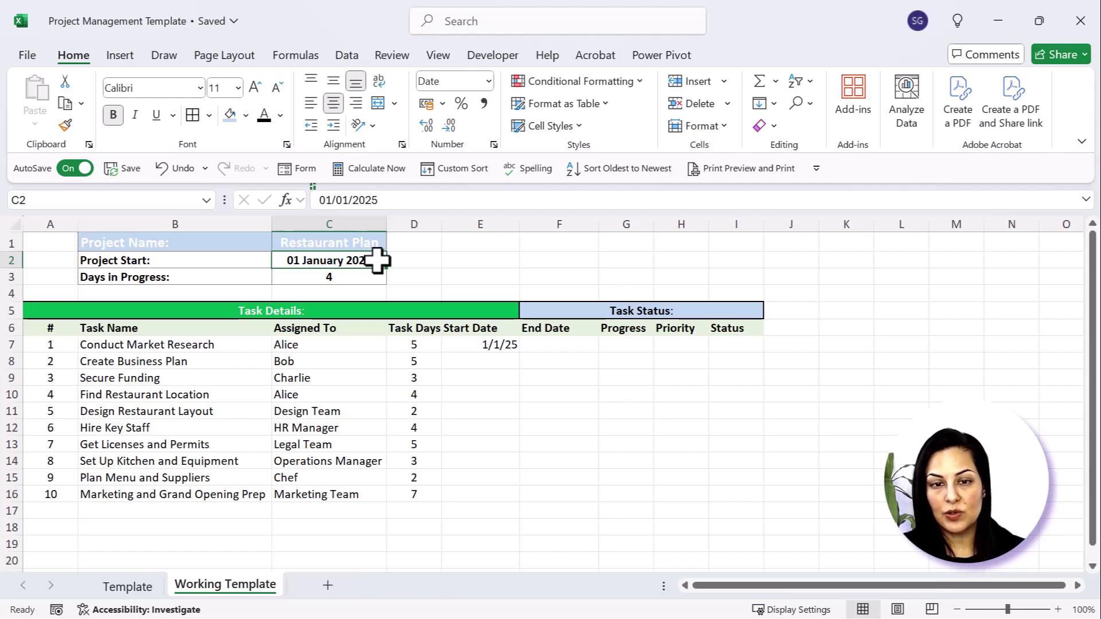
key(ctrl+z)
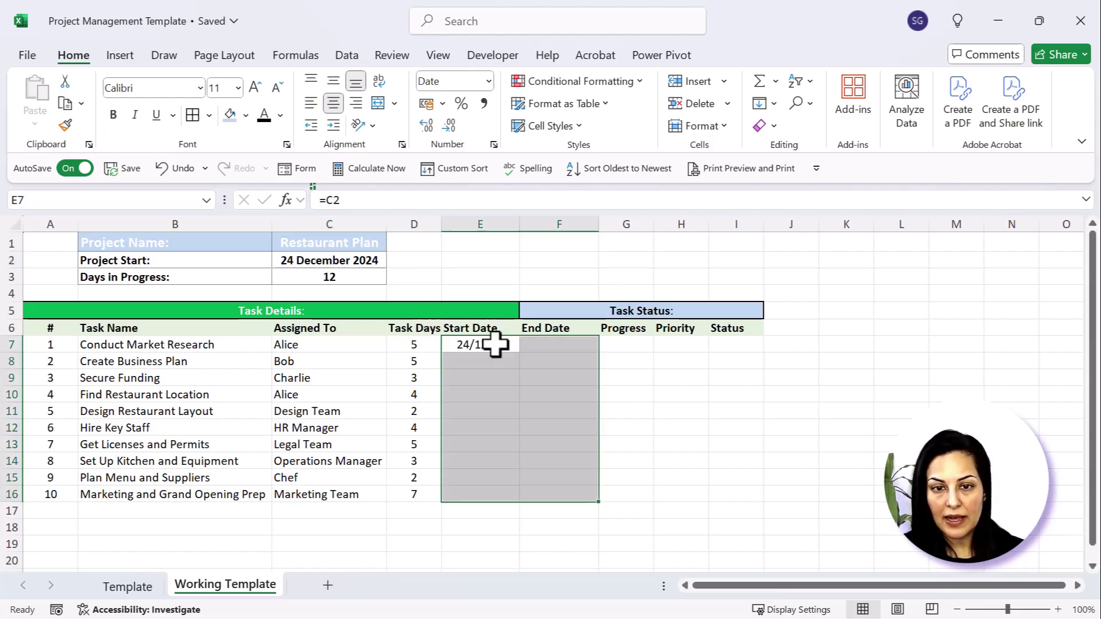
Step: Calculate the first task's end date in F7 from its start date and task days with the formula =E7+D7
click(500, 350)
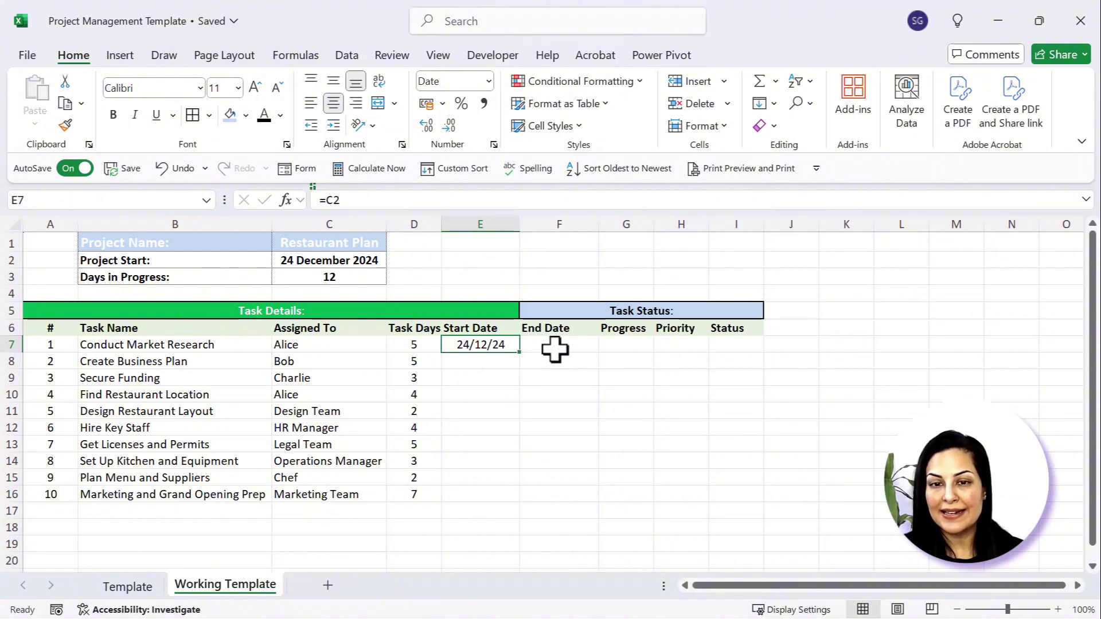
click(435, 345)
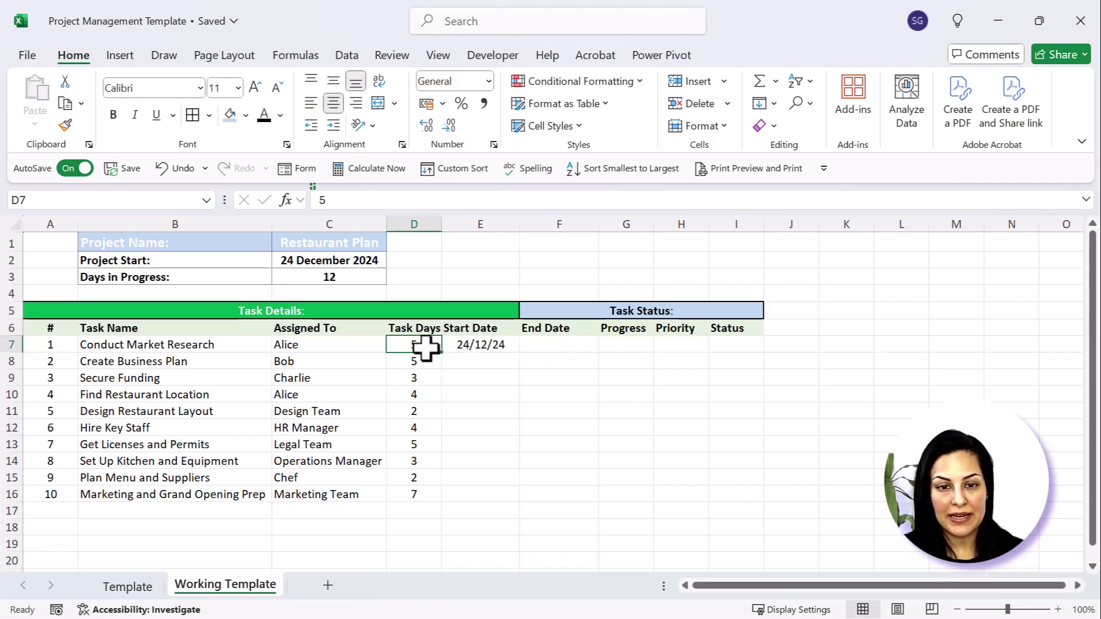
click(542, 344)
text(=)
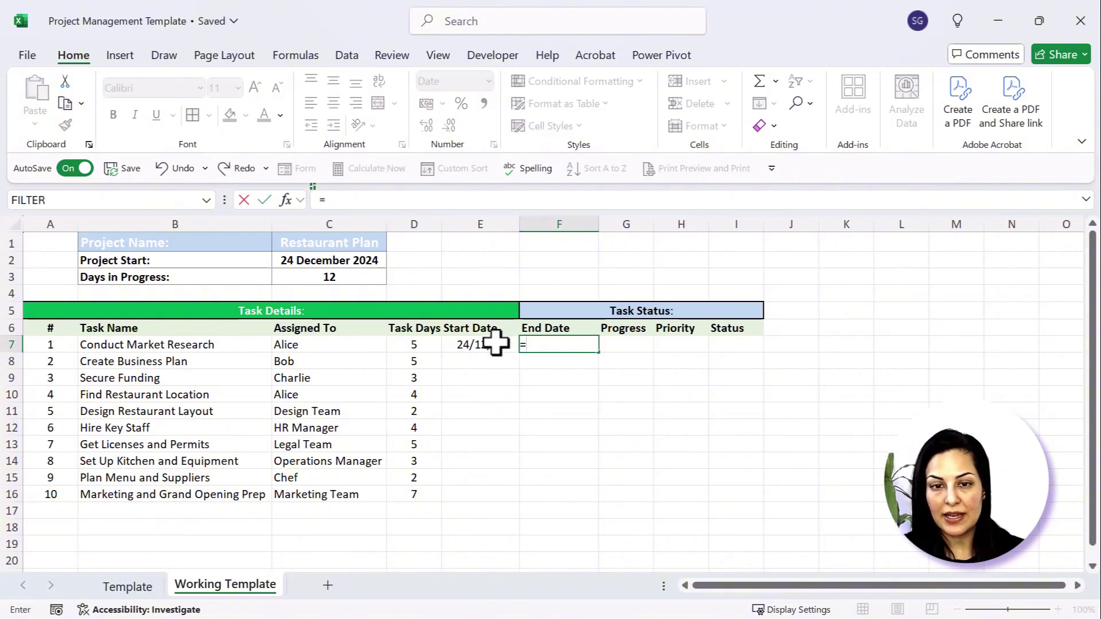
click(489, 346)
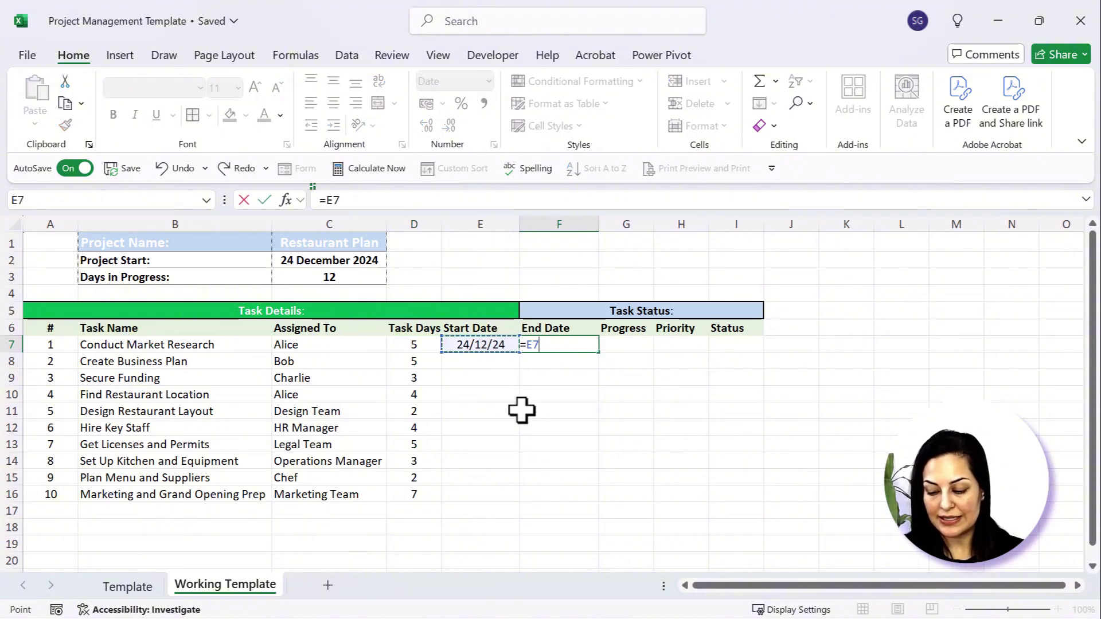
text(+)
click(414, 344)
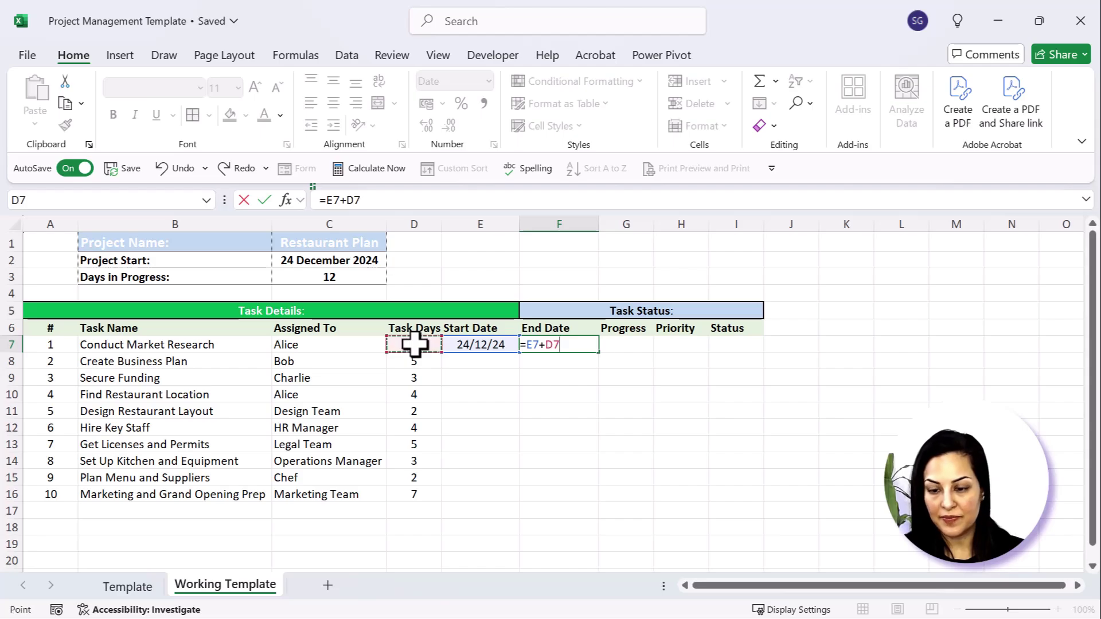
key(Return)
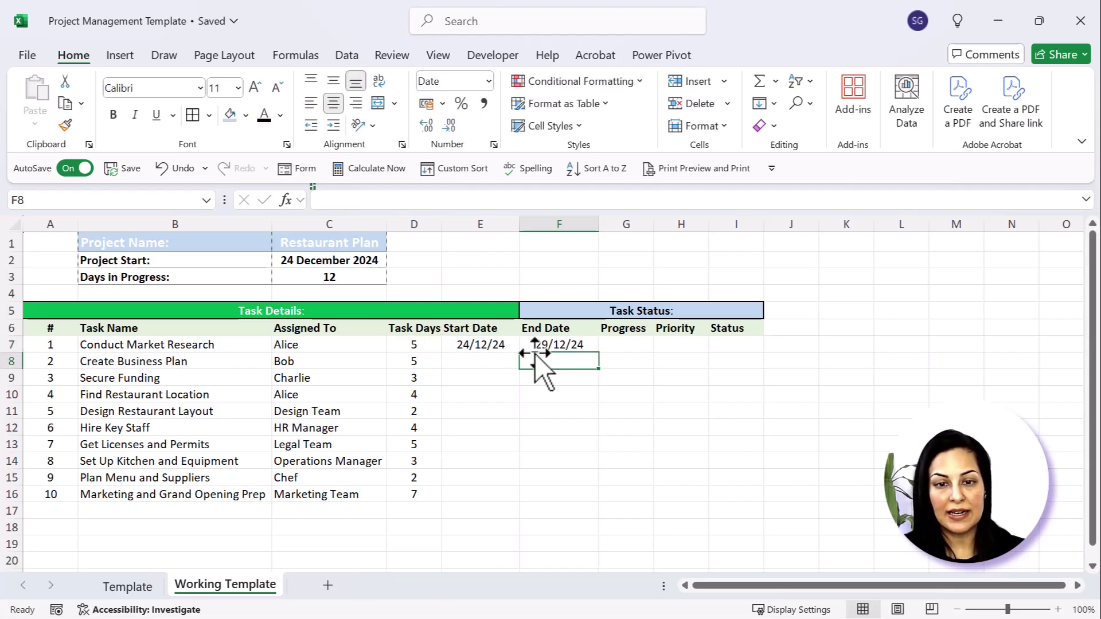
Step: Test the end date formula by setting the first task's days in D7 to 3, and undo the change
click(425, 347)
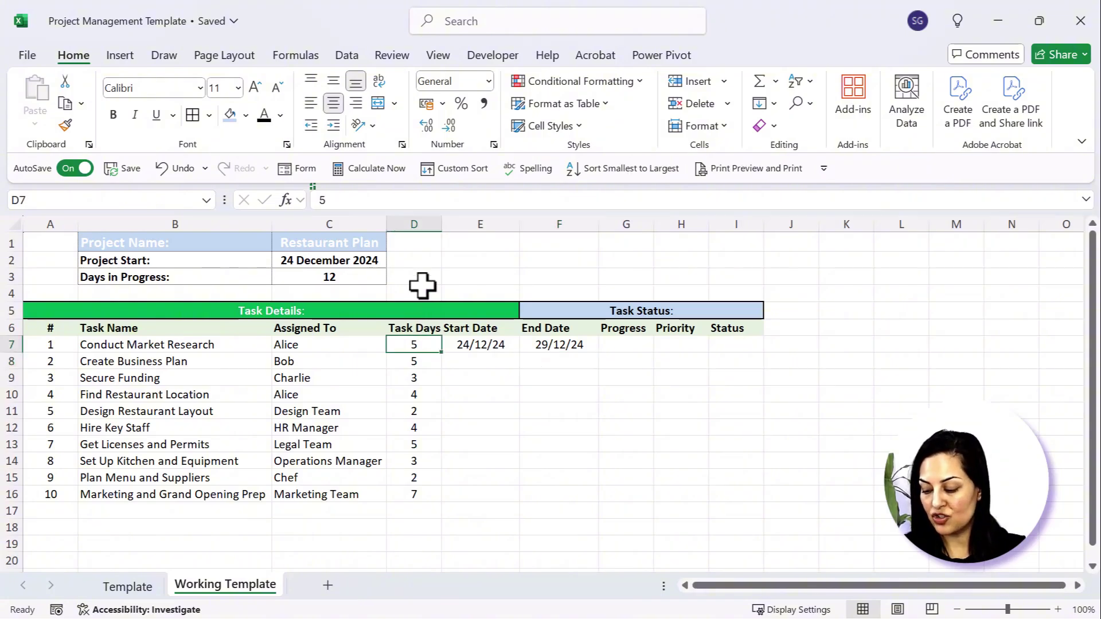
text(3)
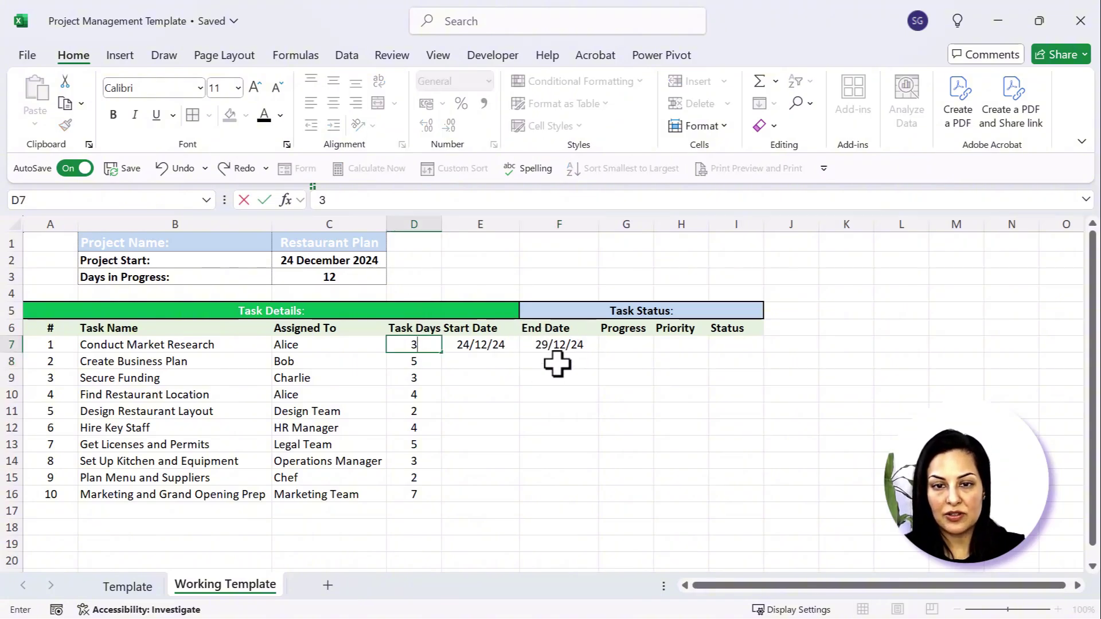
key(Return)
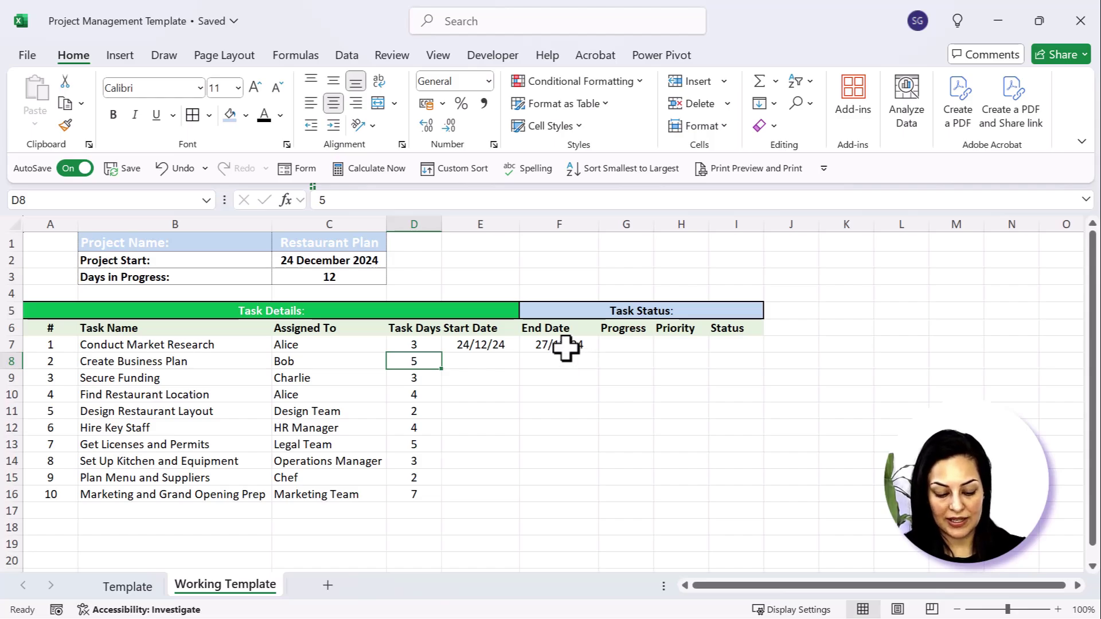
key(ctrl+z)
Step: Set the second task's start date in E8 to the day after the first task's end date with the formula =F7+1
click(487, 359)
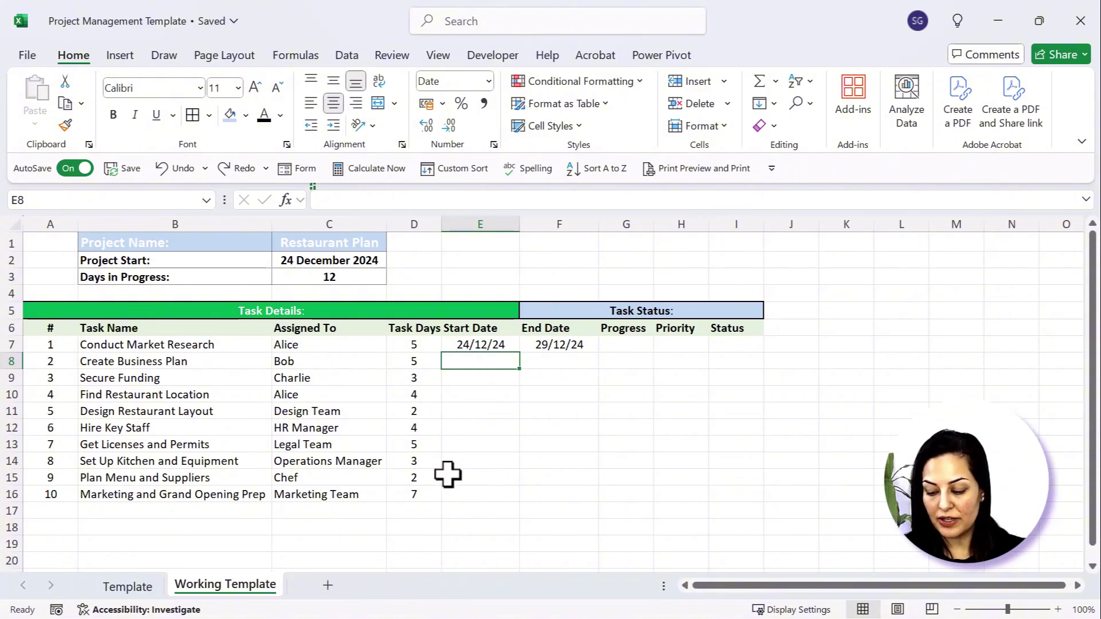
text(=)
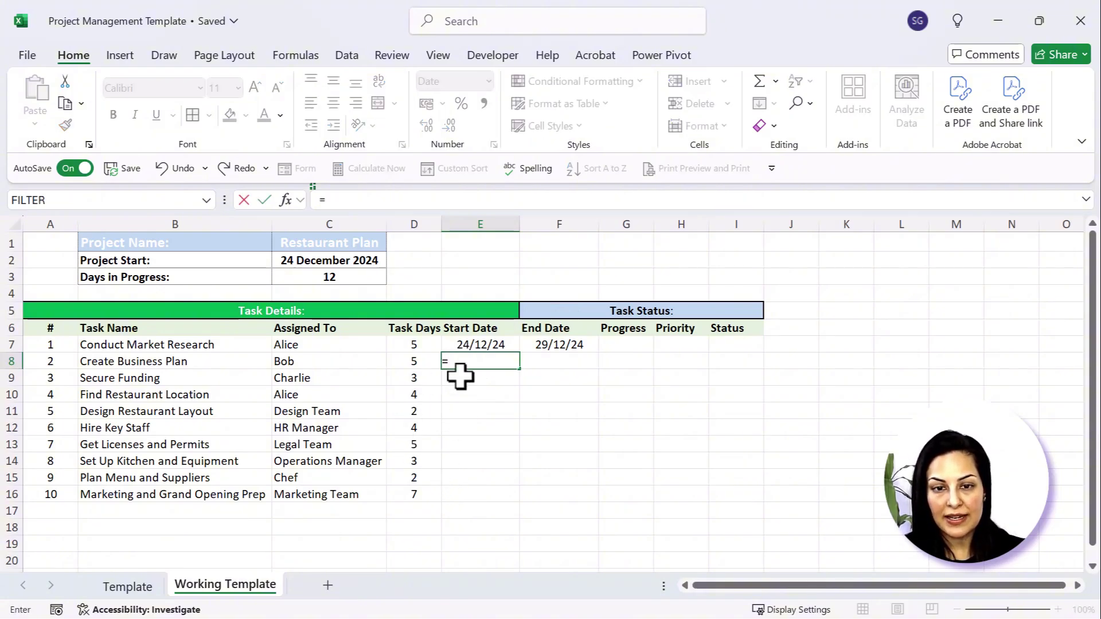
click(549, 346)
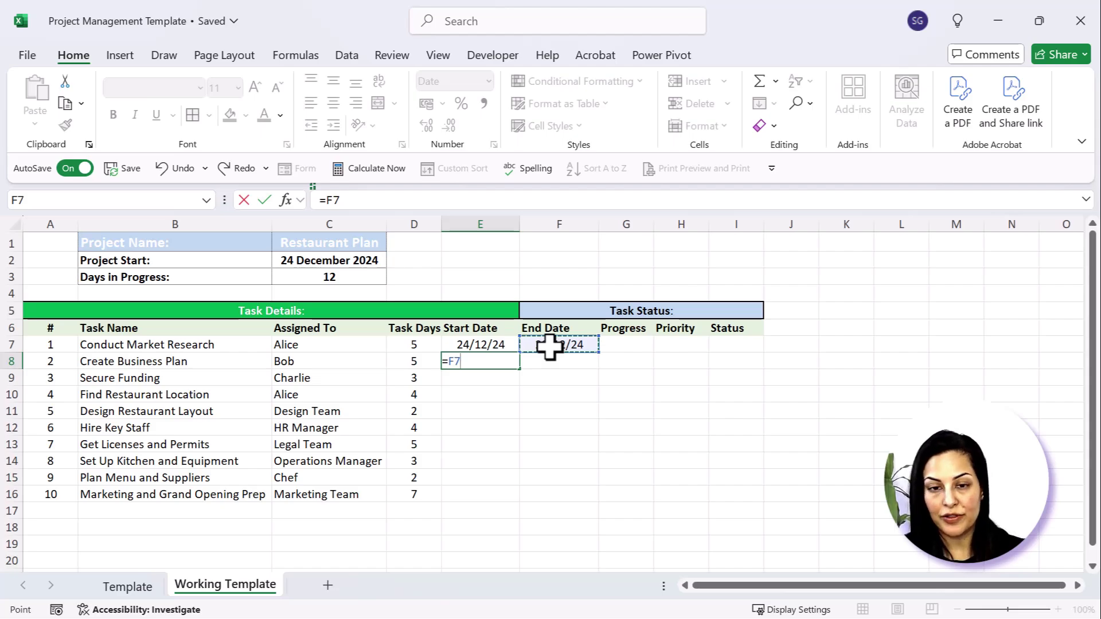
key(Return)
click(494, 361)
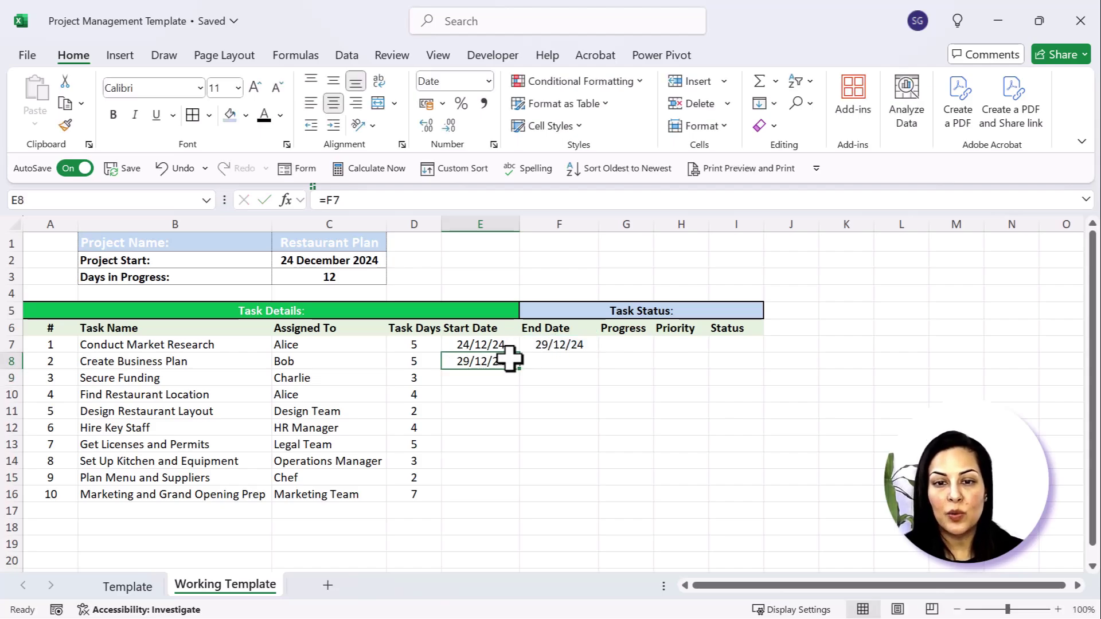
click(367, 200)
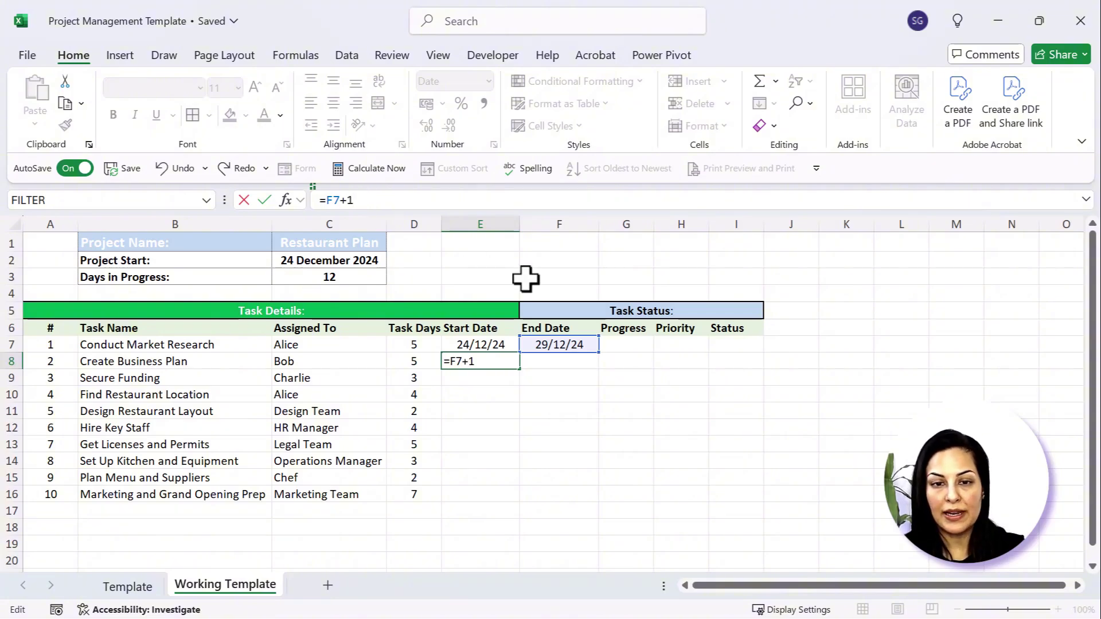
key(Return)
Step: Fill the start date formula from E8 down to E16 and the end date formula from F7 down to F16
click(489, 361)
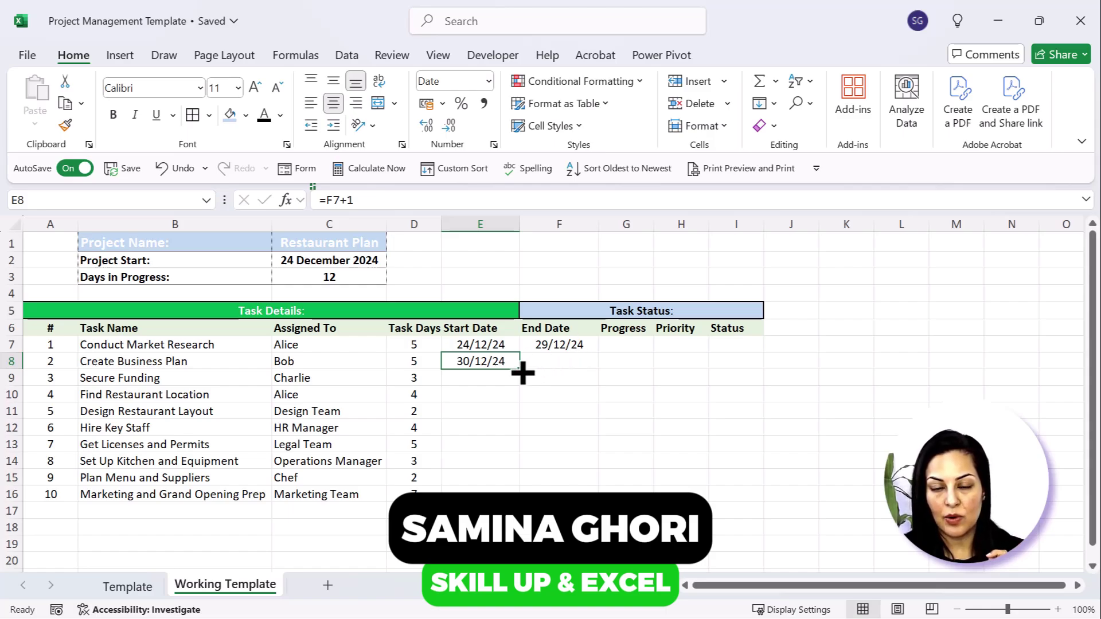
drag(521, 371, 514, 494)
click(564, 345)
drag(599, 352, 608, 501)
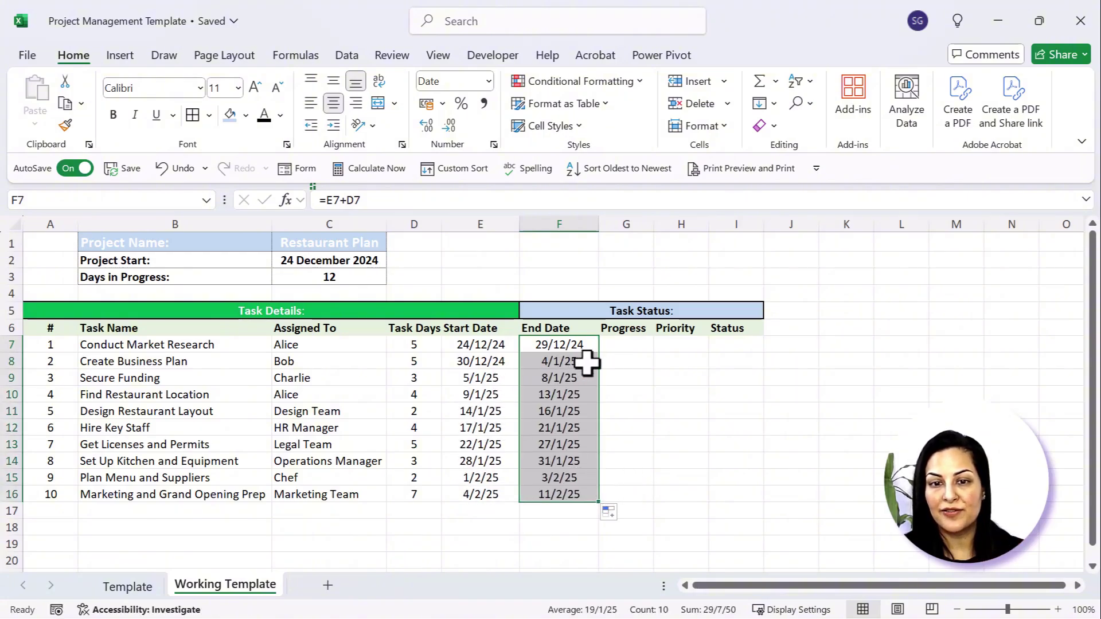
click(497, 362)
click(563, 363)
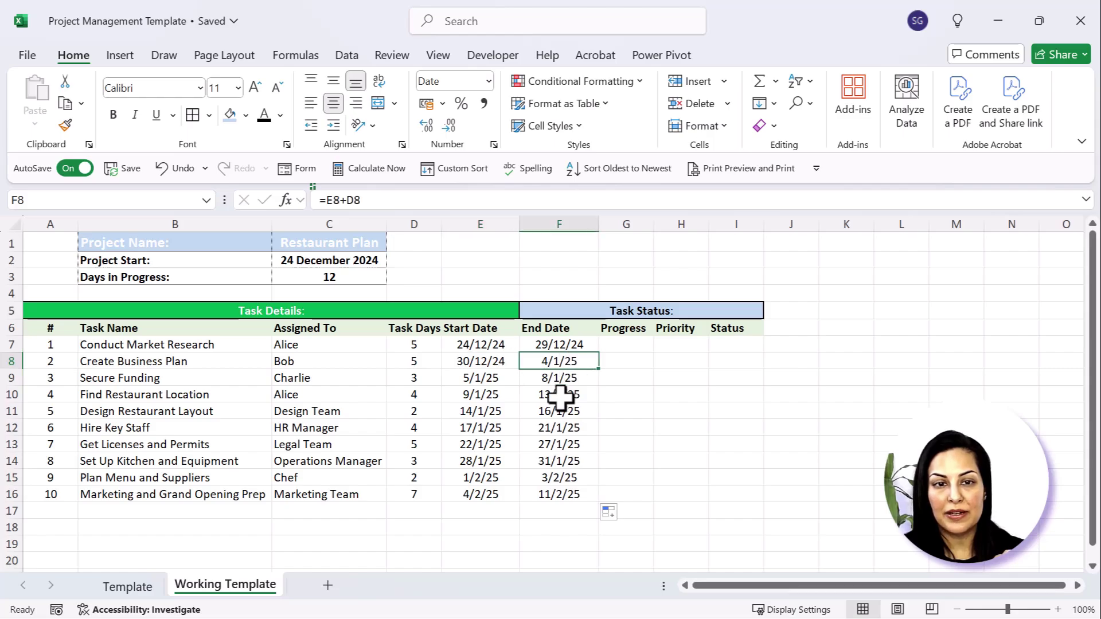
click(561, 395)
click(487, 395)
key(ctrl+z)
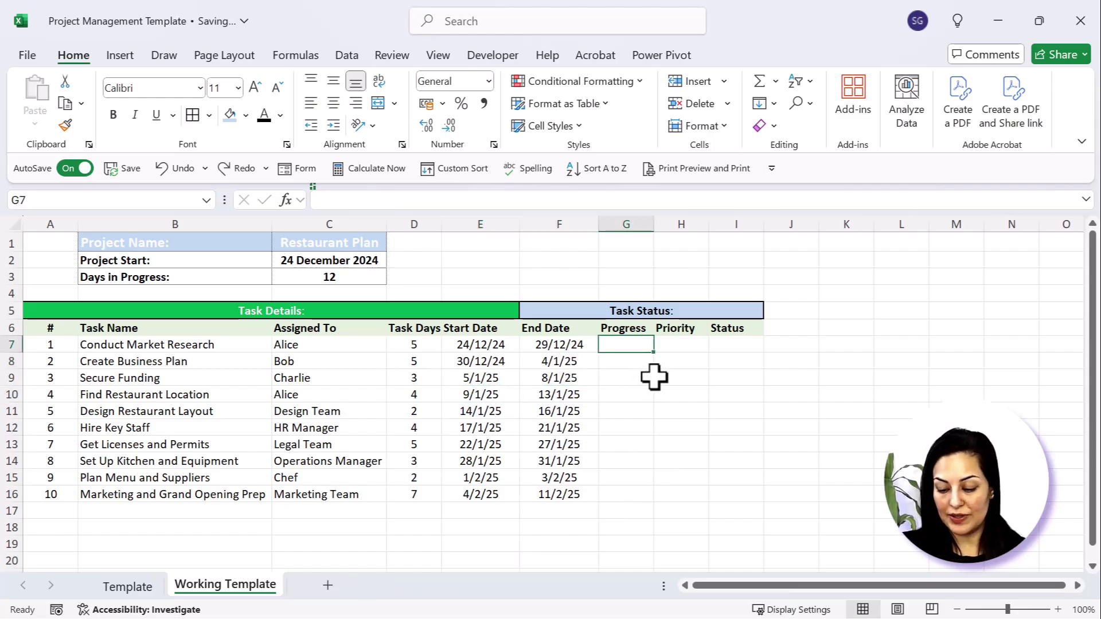
Step: Enter 100 as the first task's progress in G7, and format G7:G17 as centered percentages
text(100)
key(Return)
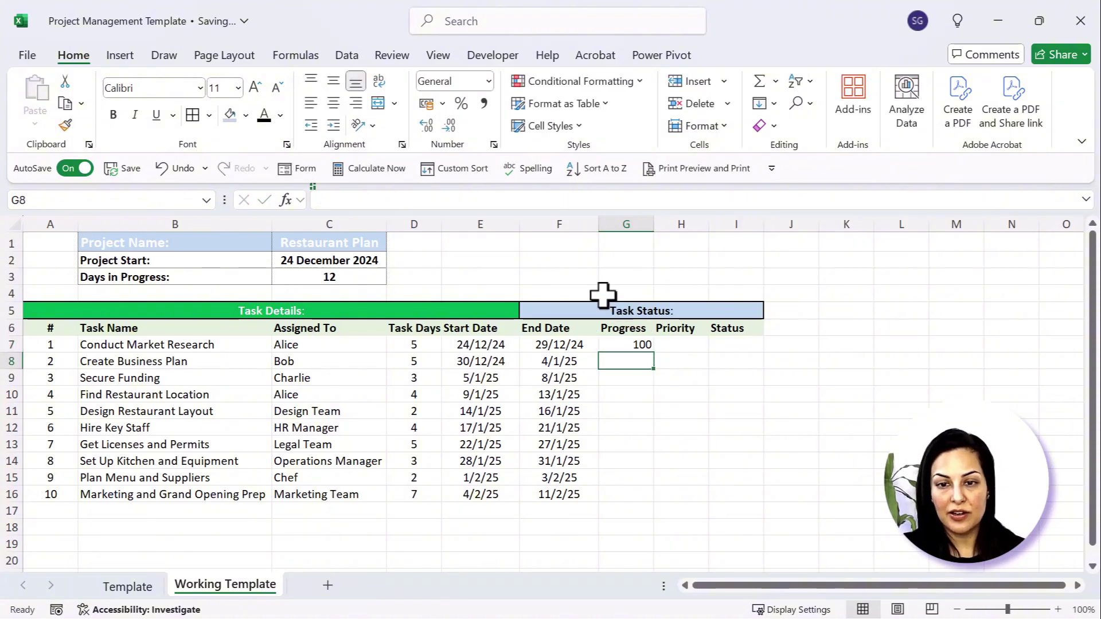
drag(628, 344, 630, 511)
click(461, 104)
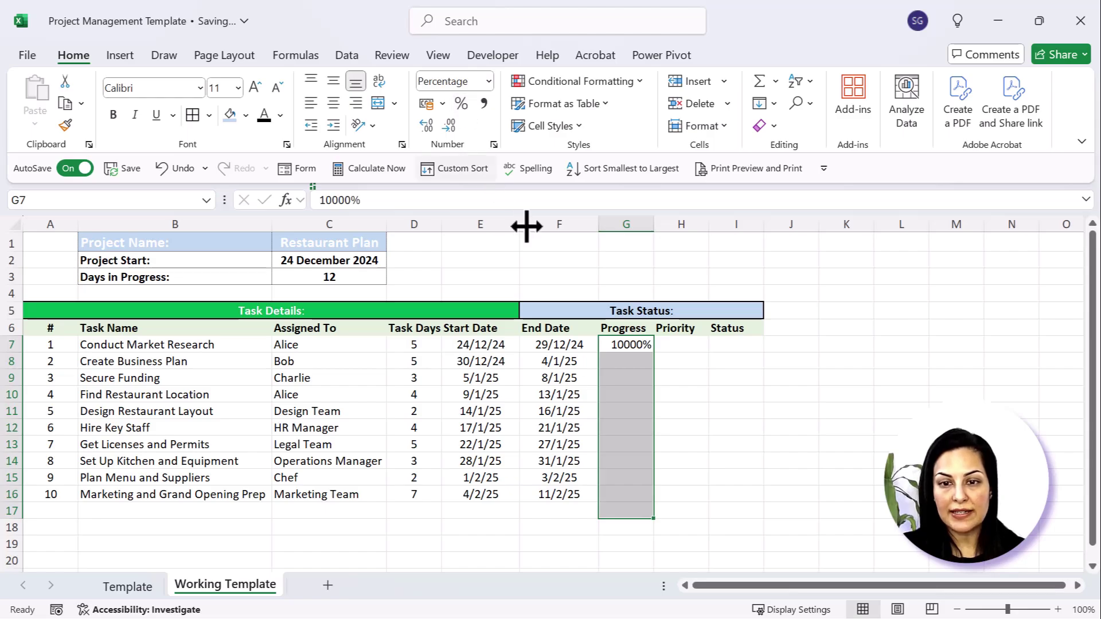
click(334, 104)
Step: Enter the progress values 100%, 50% and 10% for the first three tasks in G7:G9
text(100)
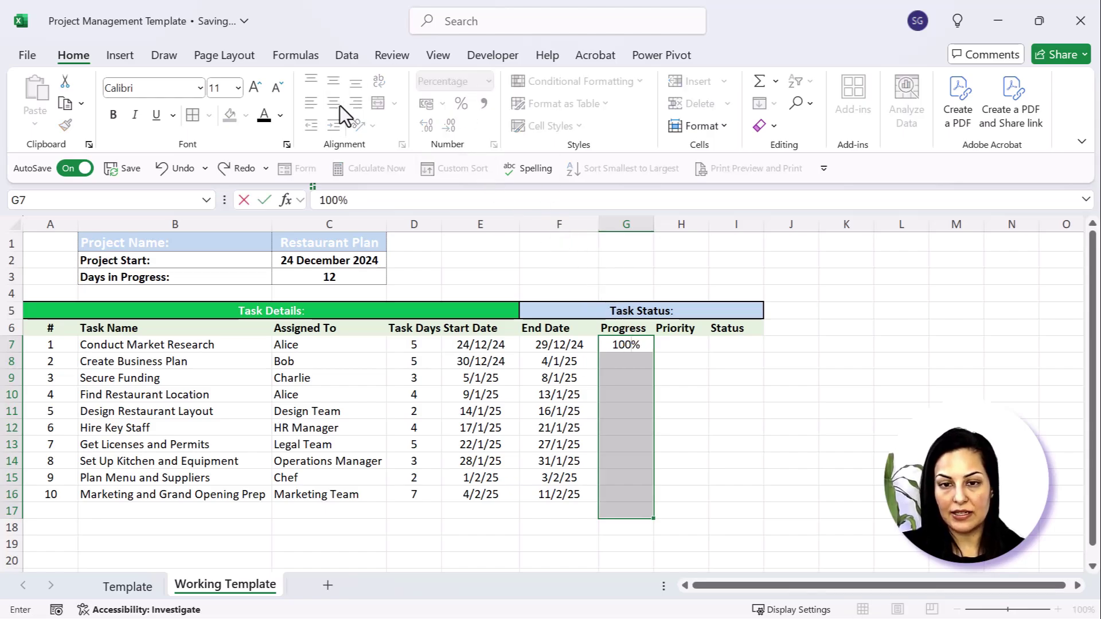
key(Return)
text(50)
key(Return)
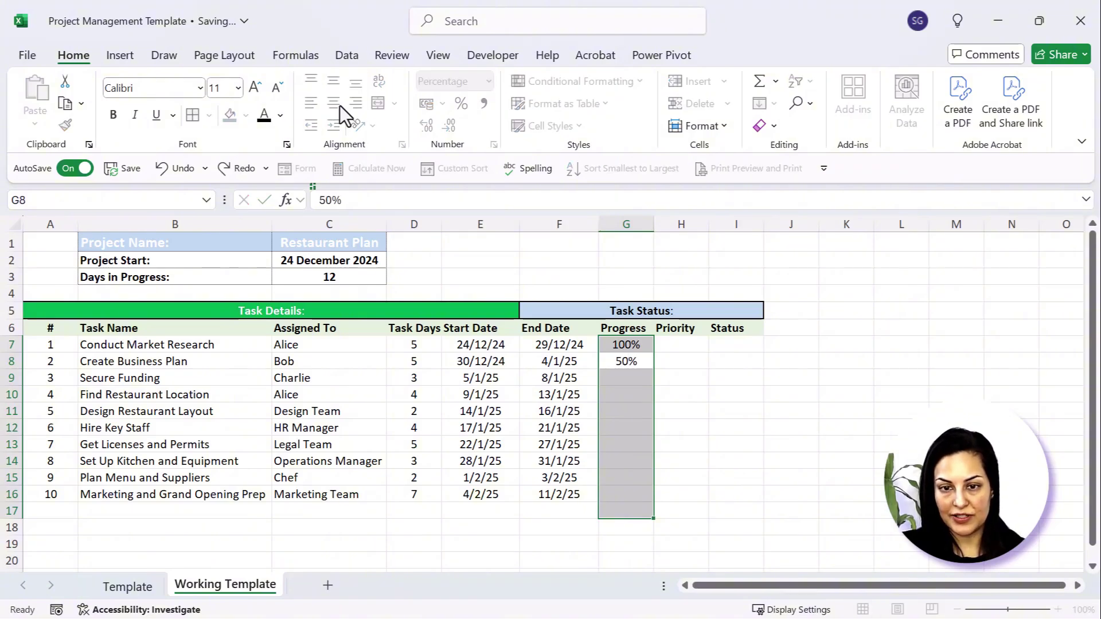
text(10)
key(Return)
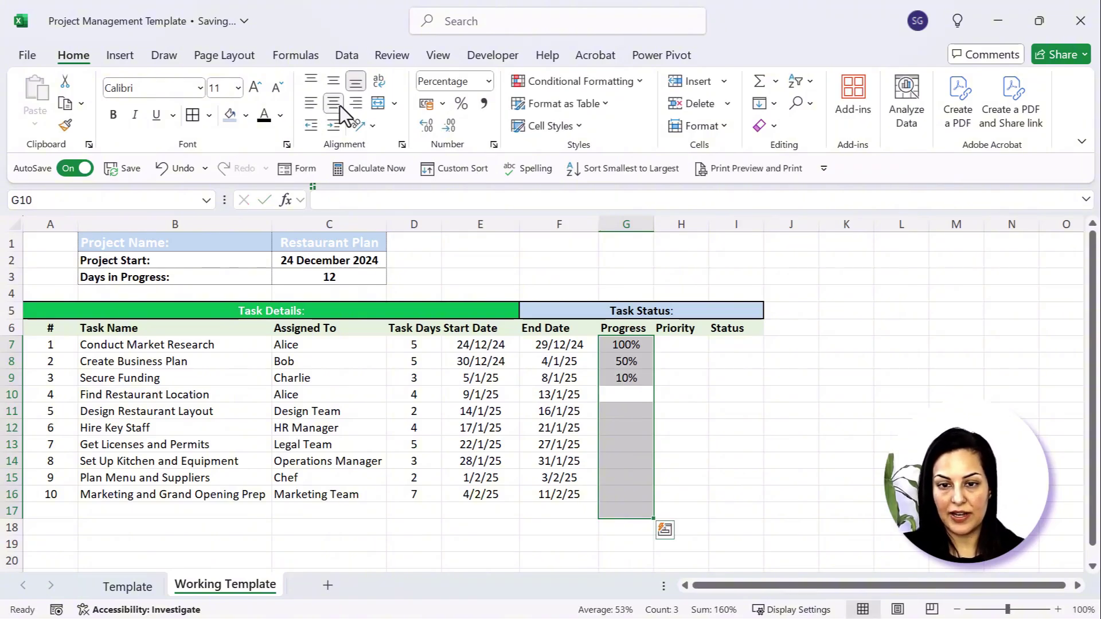
click(676, 441)
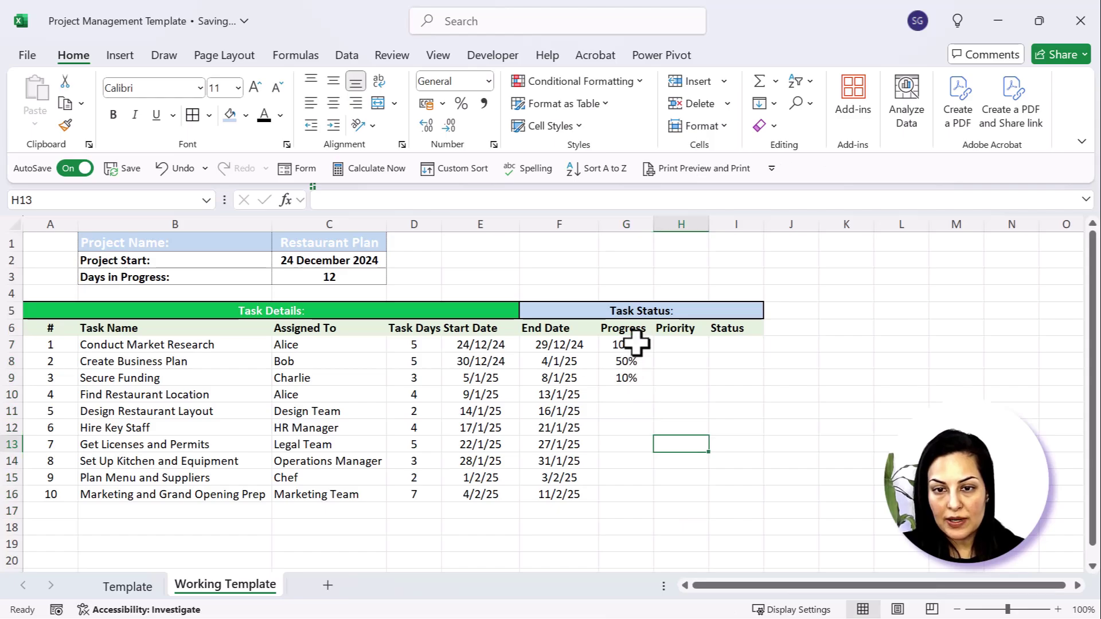
Step: Apply green gradient-fill data bars as conditional formatting to the Progress cells G7:G16
drag(626, 344, 639, 495)
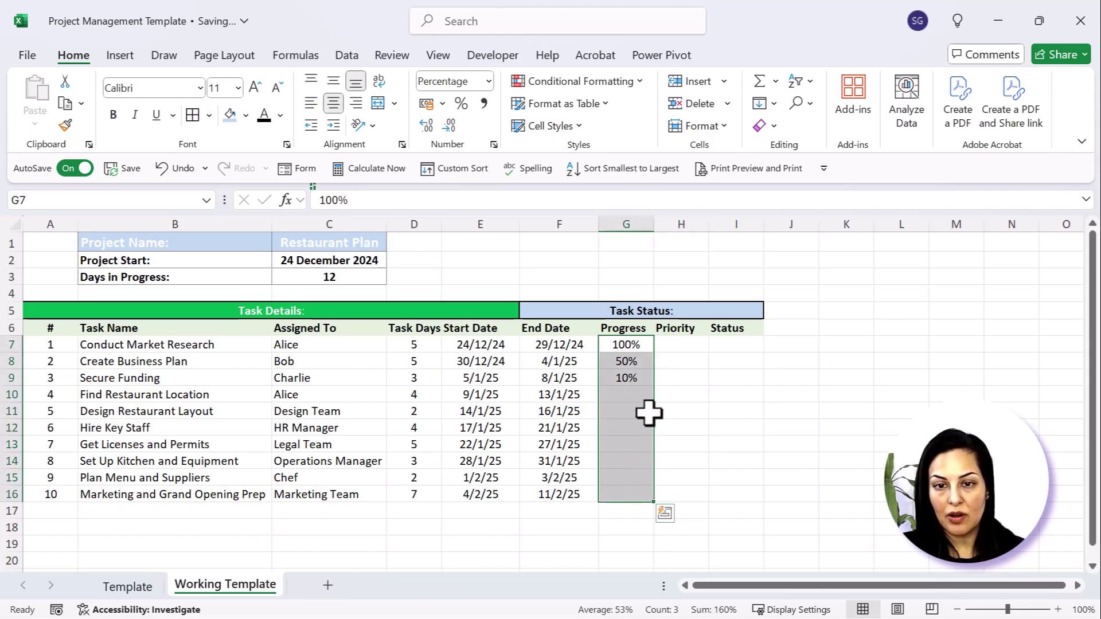
click(640, 81)
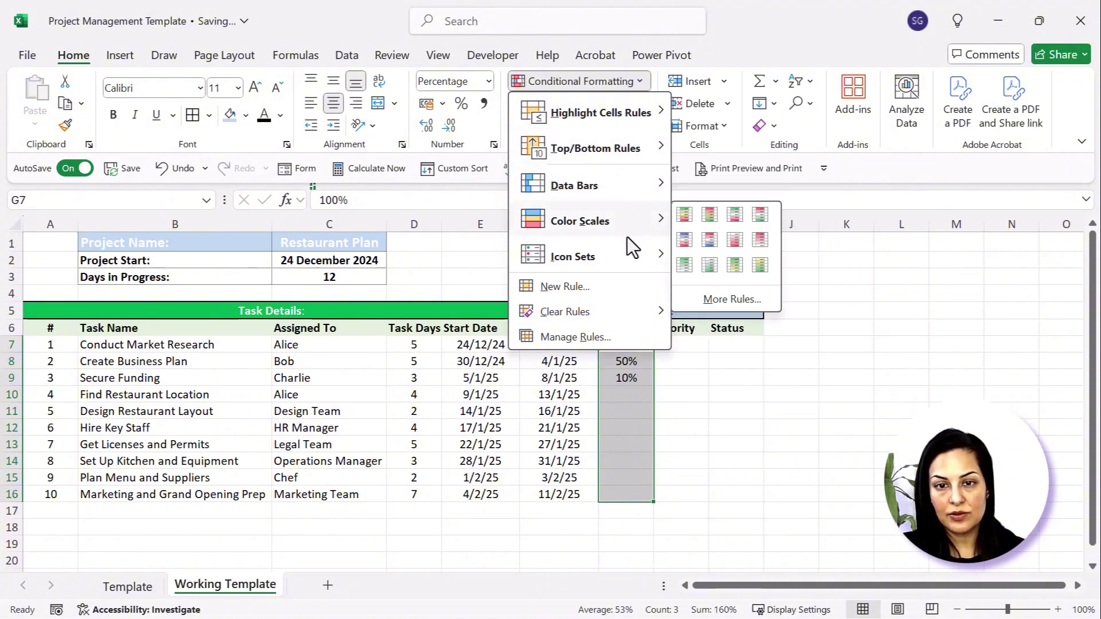
mouse_move(605, 181)
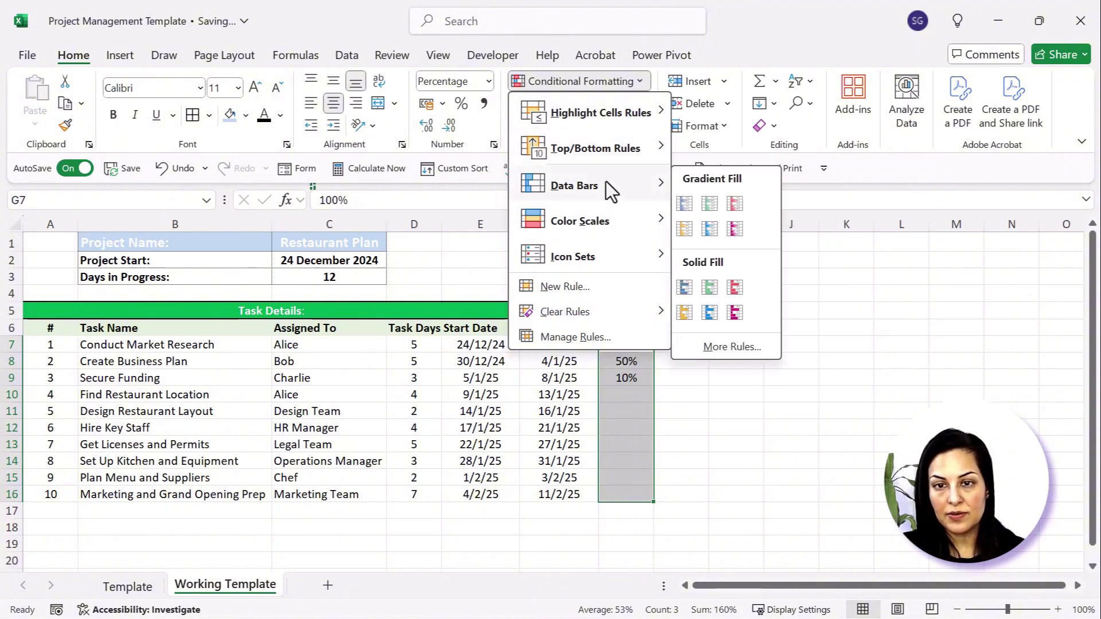
click(716, 203)
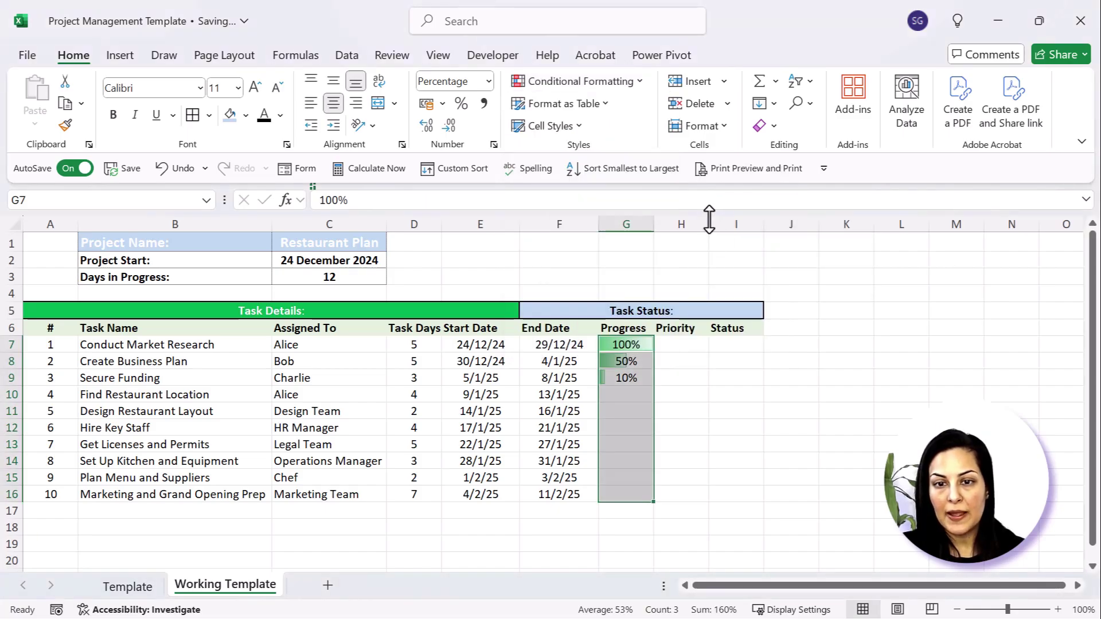
click(627, 346)
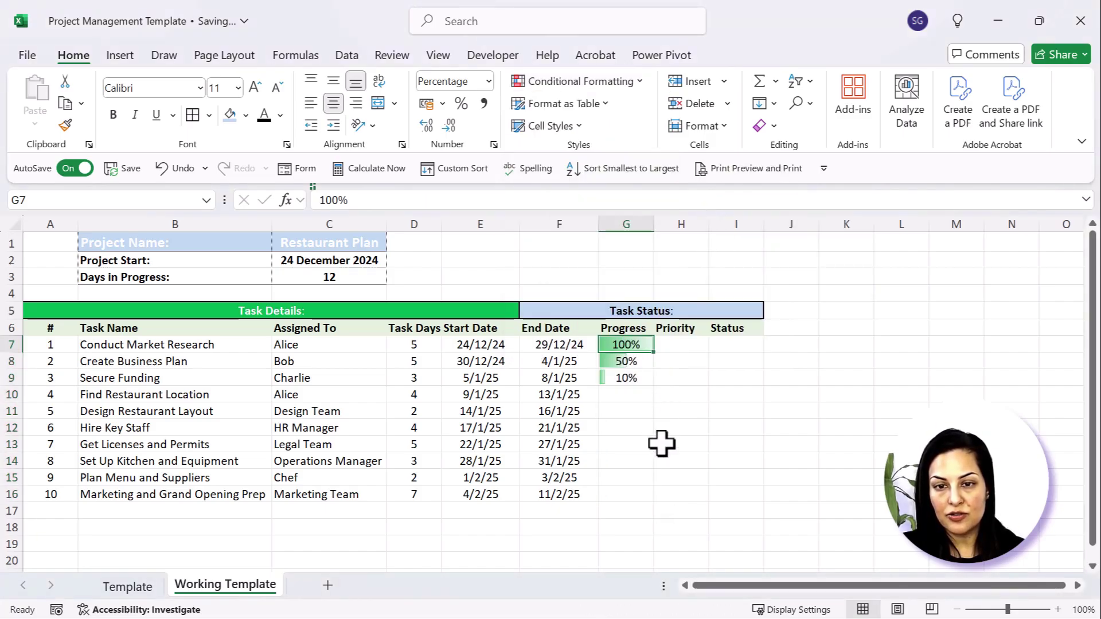
click(636, 362)
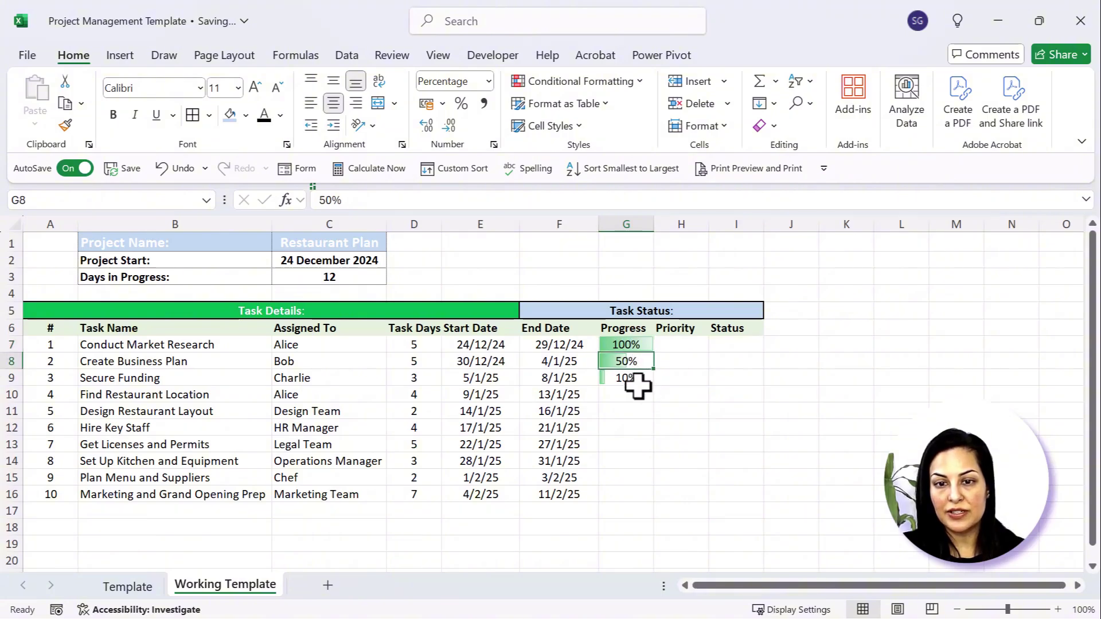
click(631, 379)
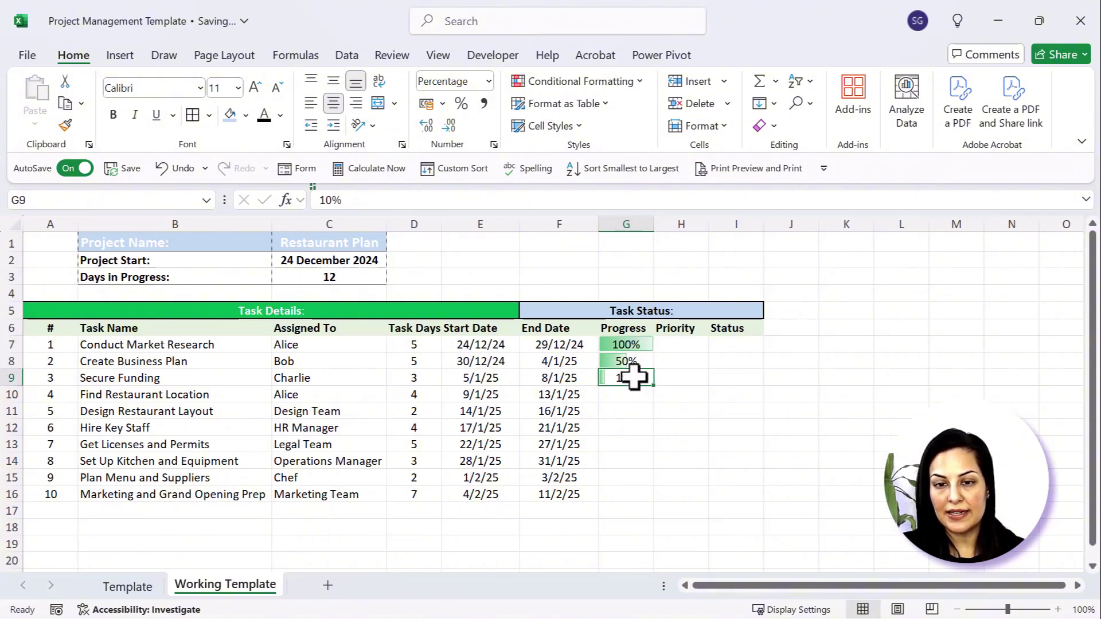
Step: Set the first task's progress in G7 to 50%
click(633, 346)
text(50)
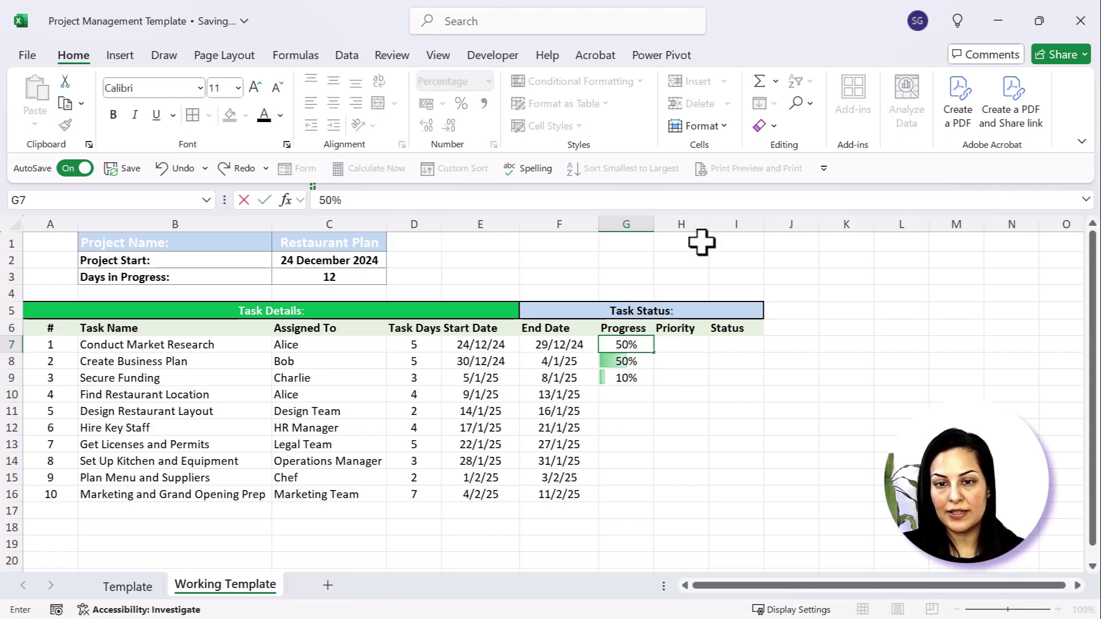
key(Return)
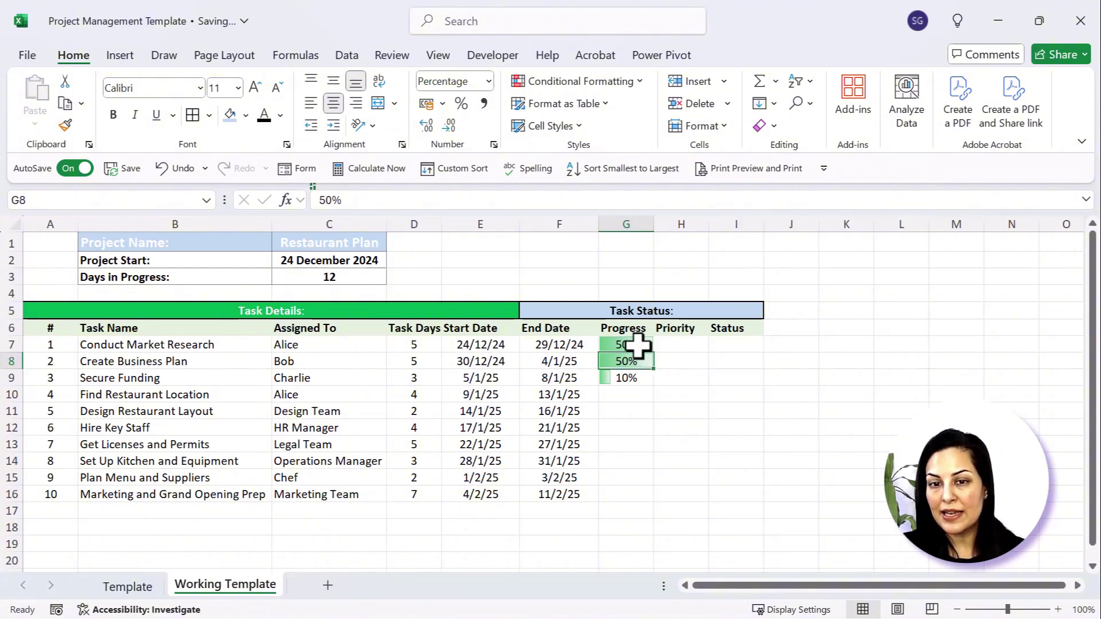
Step: Open the data bar rule on the Progress cells G7:G16 for editing in the conditional formatting rules manager
drag(638, 345, 621, 499)
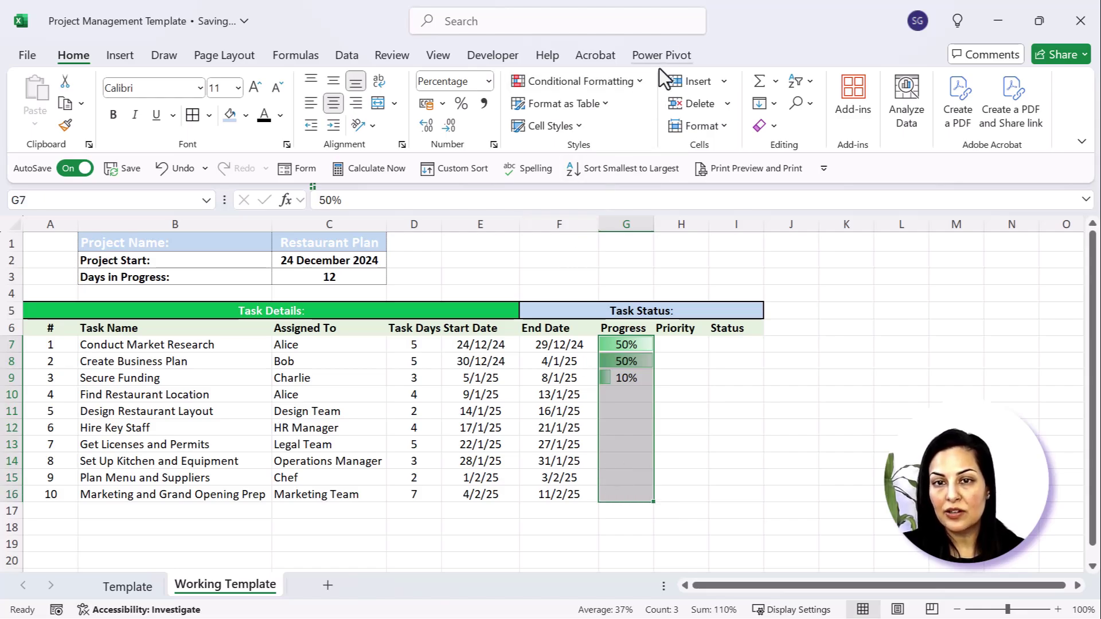
click(638, 82)
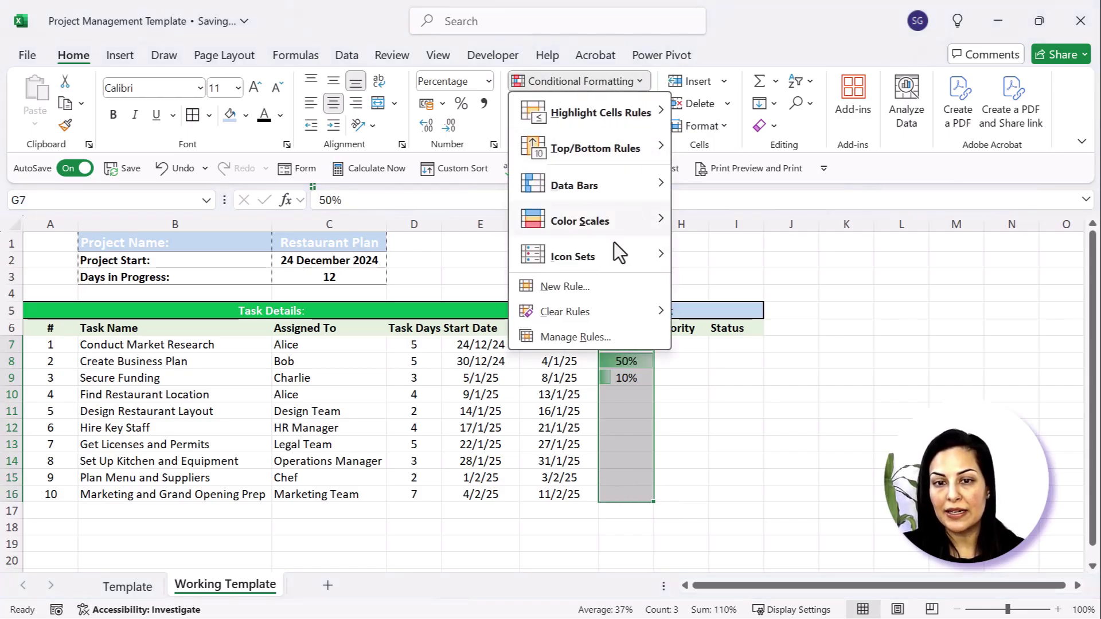
click(572, 342)
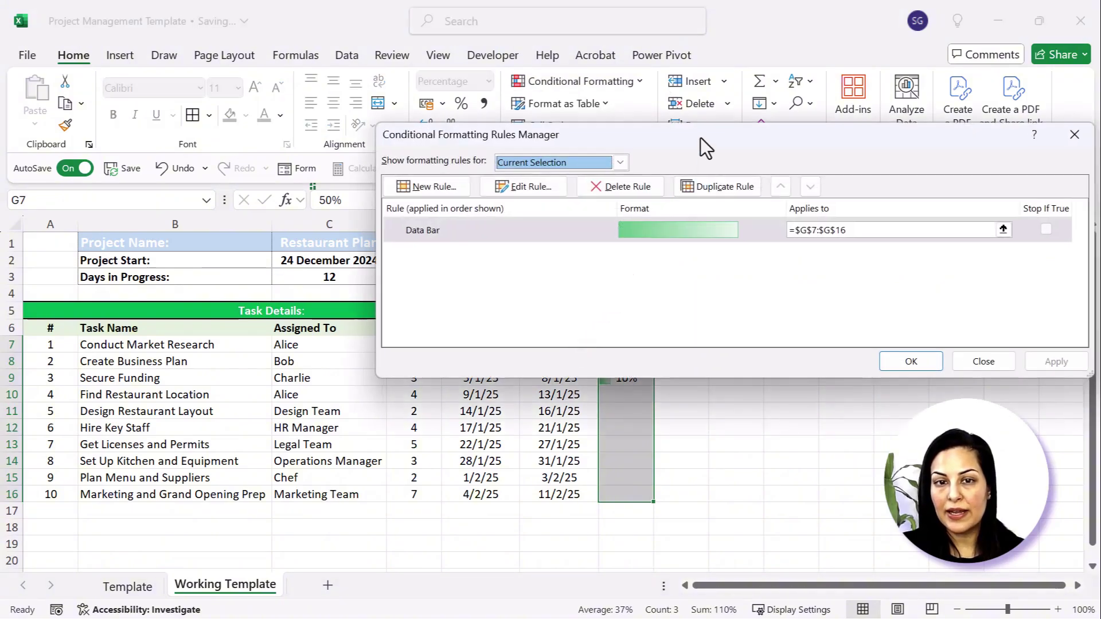
drag(700, 138, 553, 86)
click(396, 149)
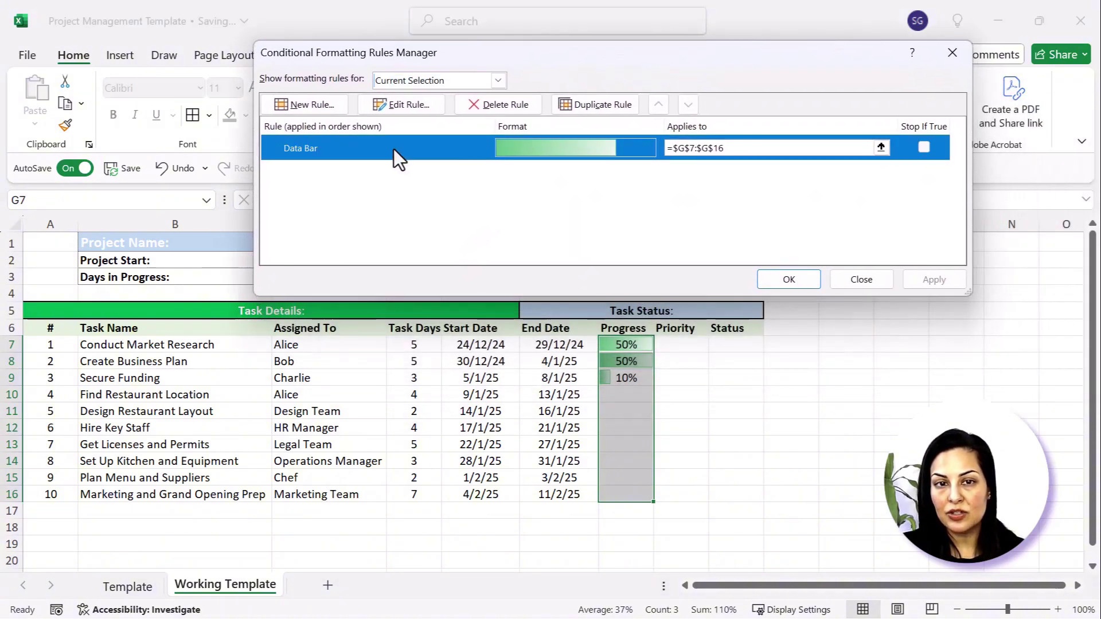
click(404, 106)
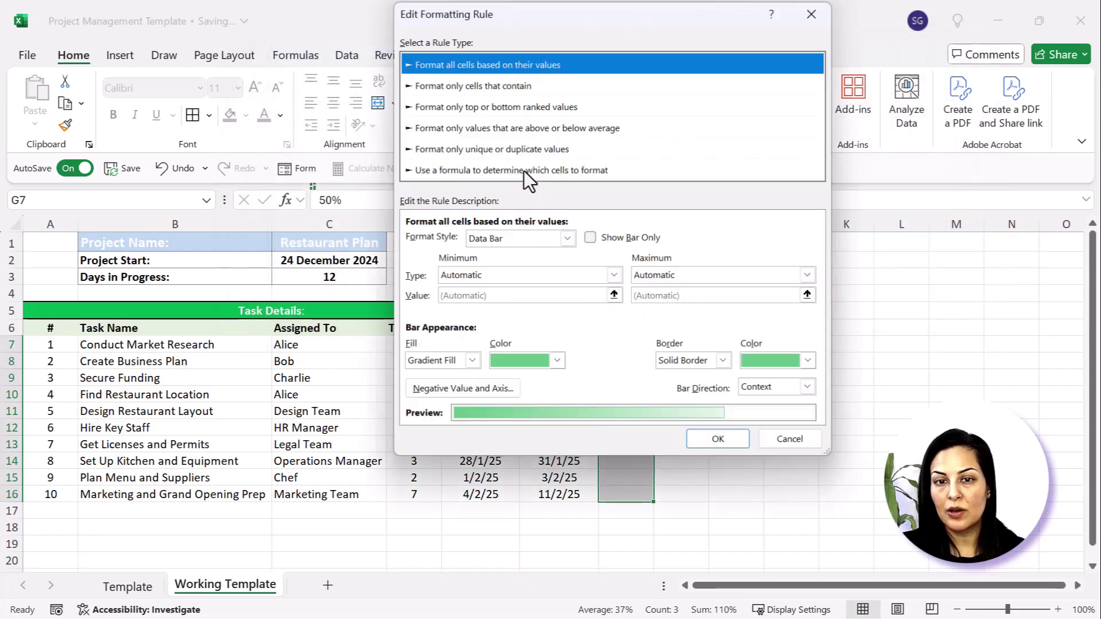
drag(621, 23, 364, 18)
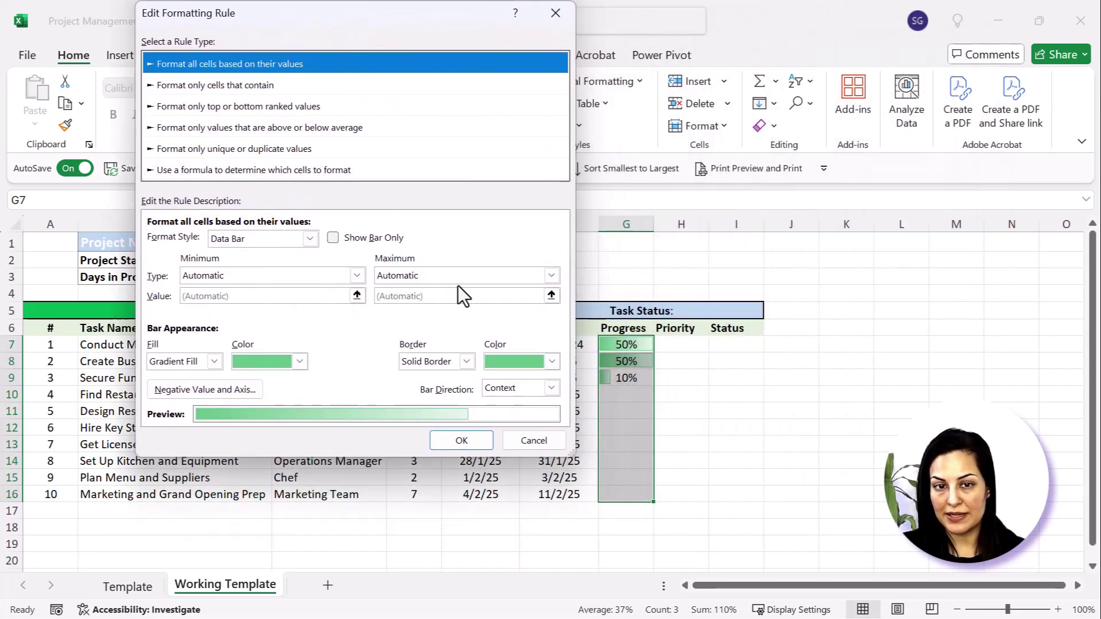
Step: Set the data bar rule's maximum to type Number with value 1 and apply the change
click(549, 276)
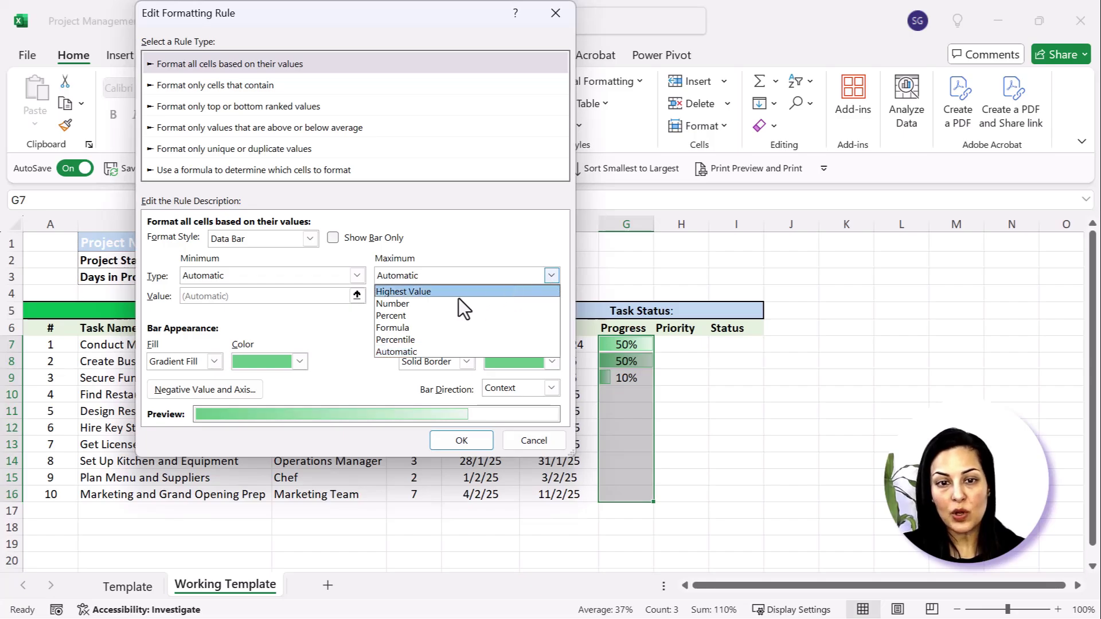
click(428, 303)
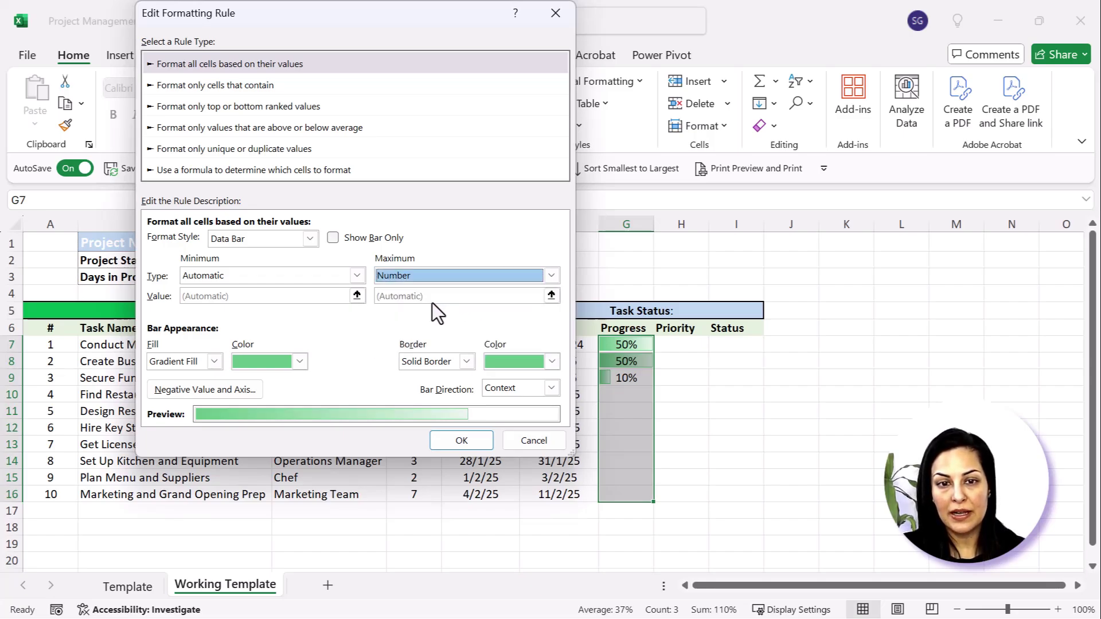
click(418, 297)
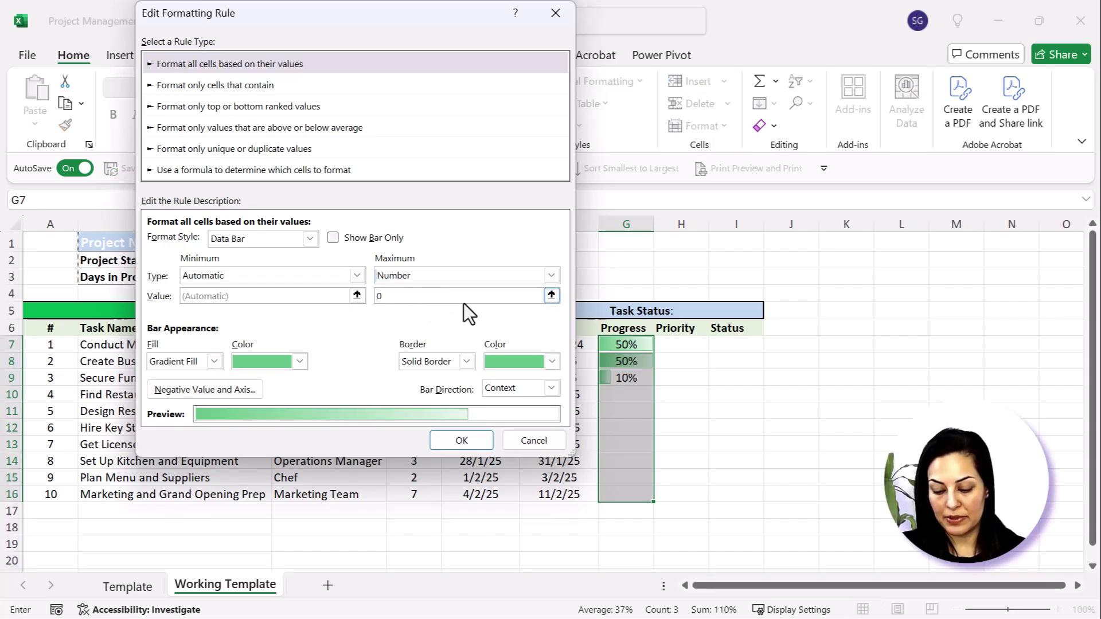
key(BackSpace)
text(1)
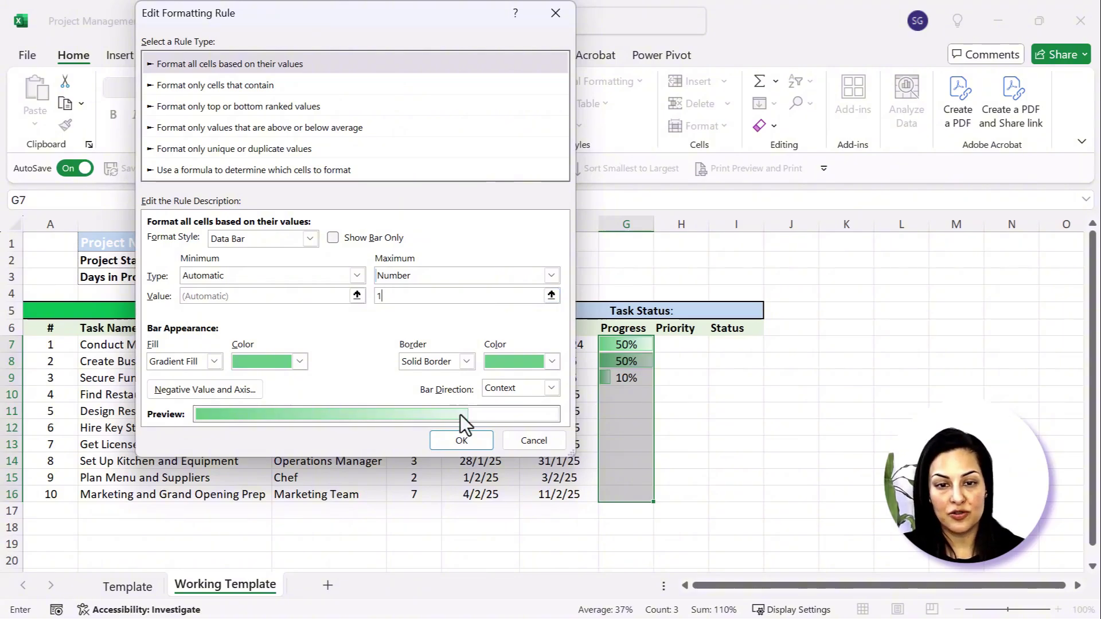
click(456, 441)
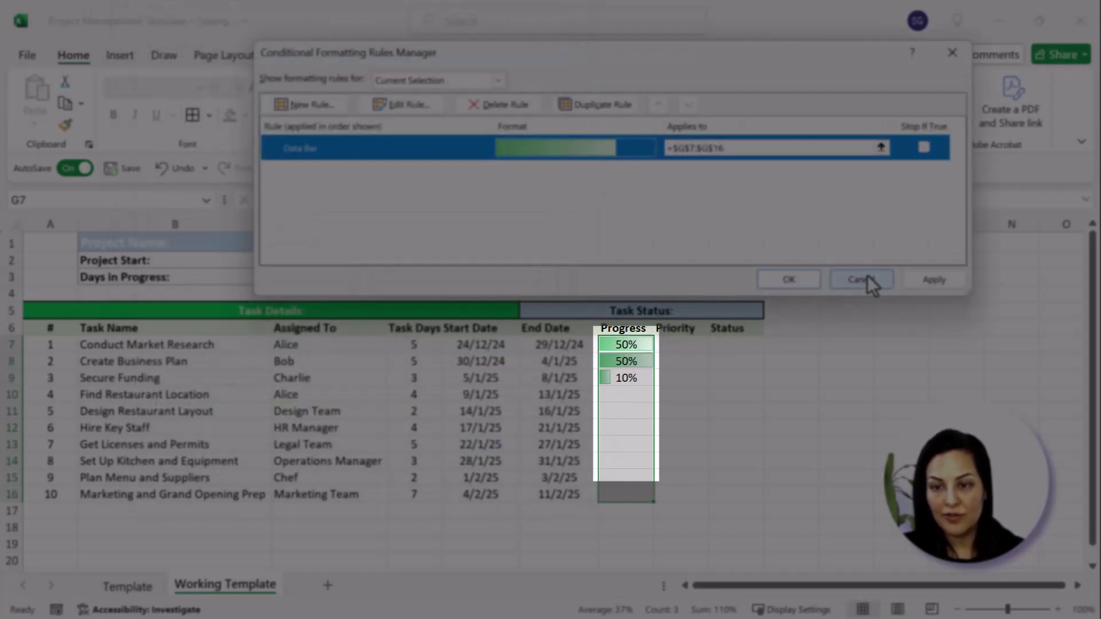
click(934, 282)
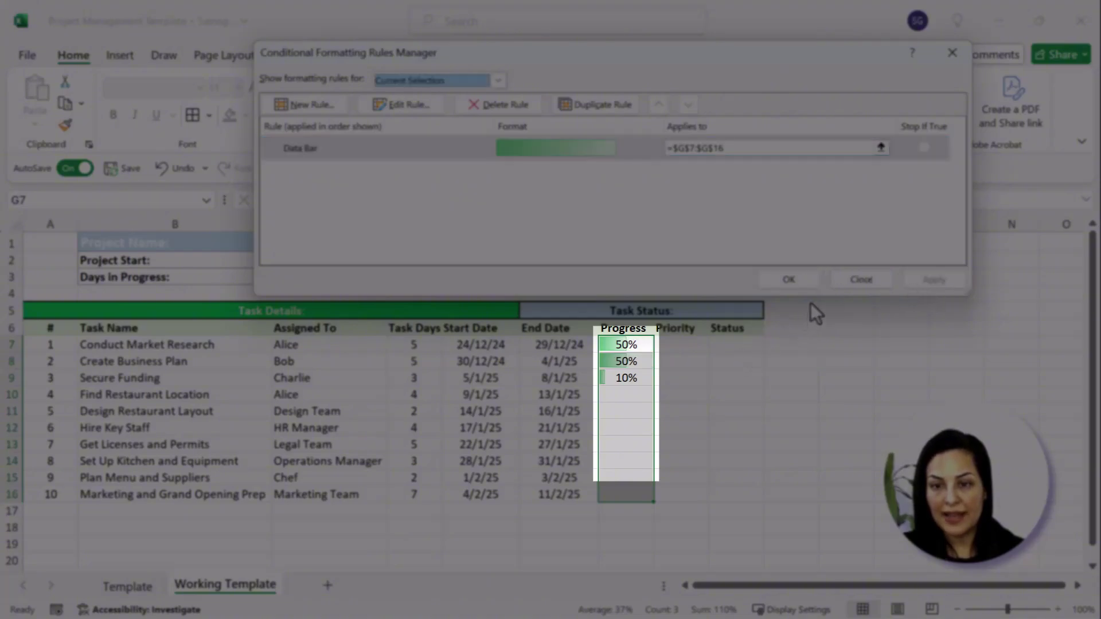
click(803, 282)
Step: Enter the progress values 100%, 80%, 50%, 40% and 30% for tasks 4 to 8 in G10:G14
click(631, 363)
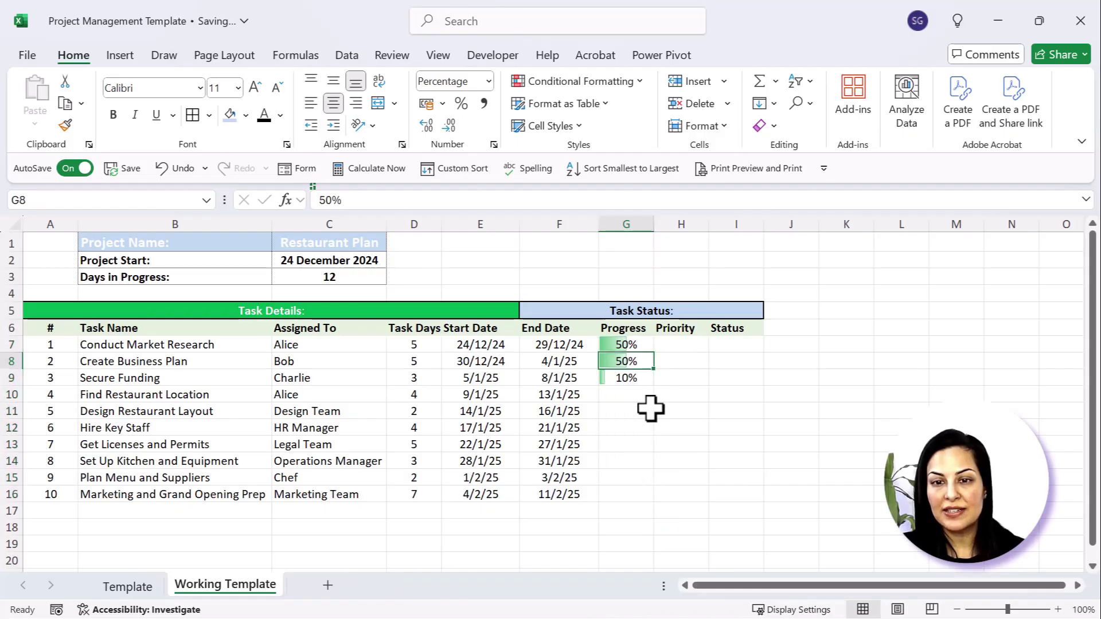
click(649, 409)
click(629, 391)
text(10)
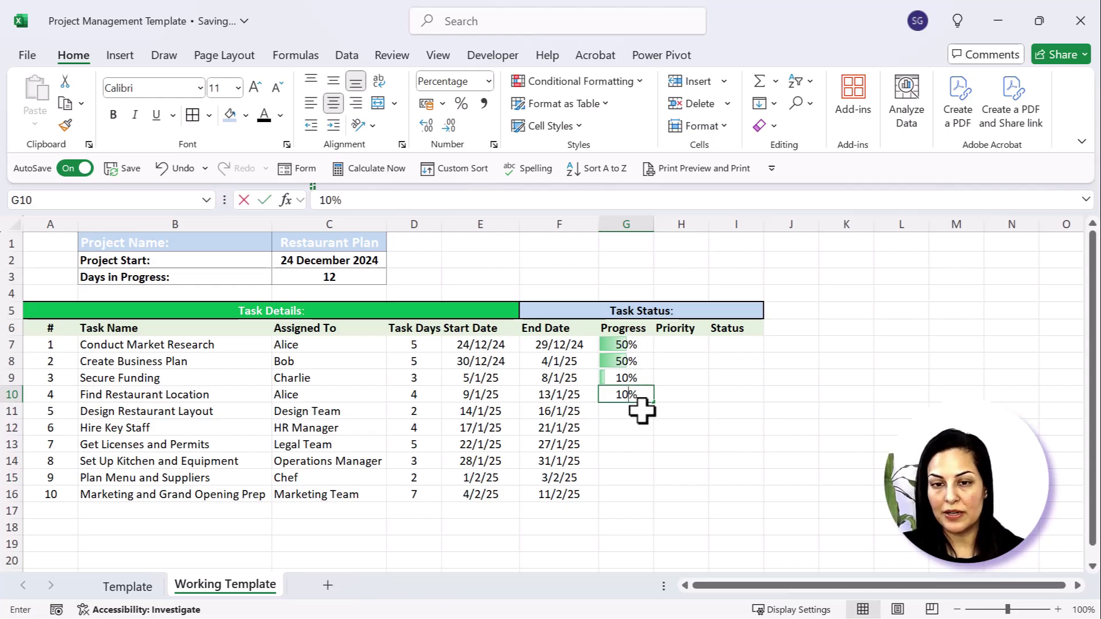
text(0)
key(Return)
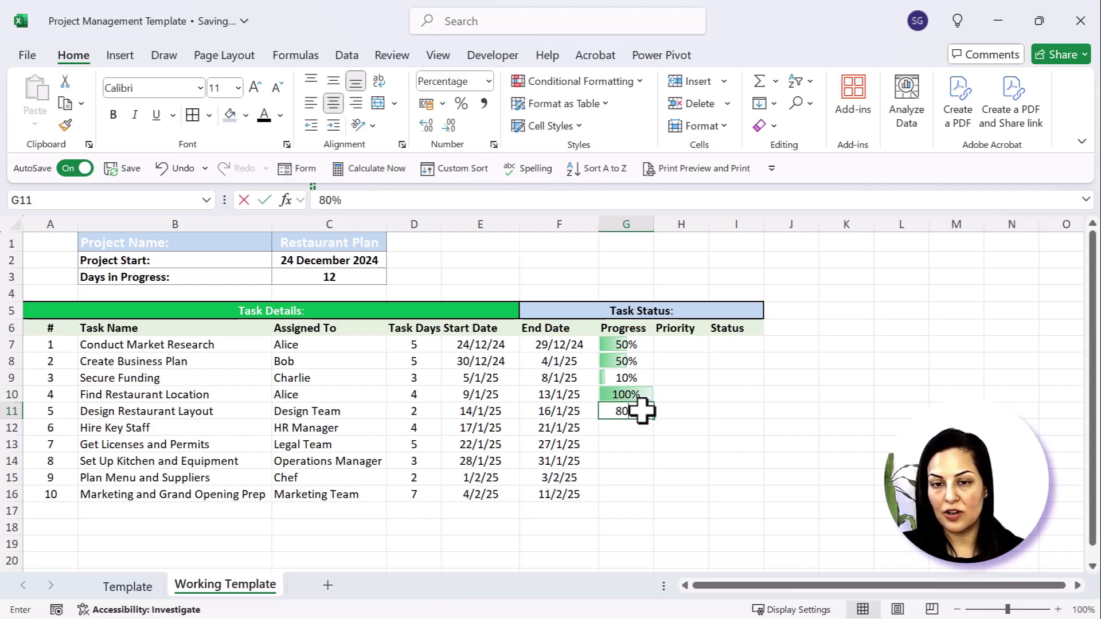
key(Return)
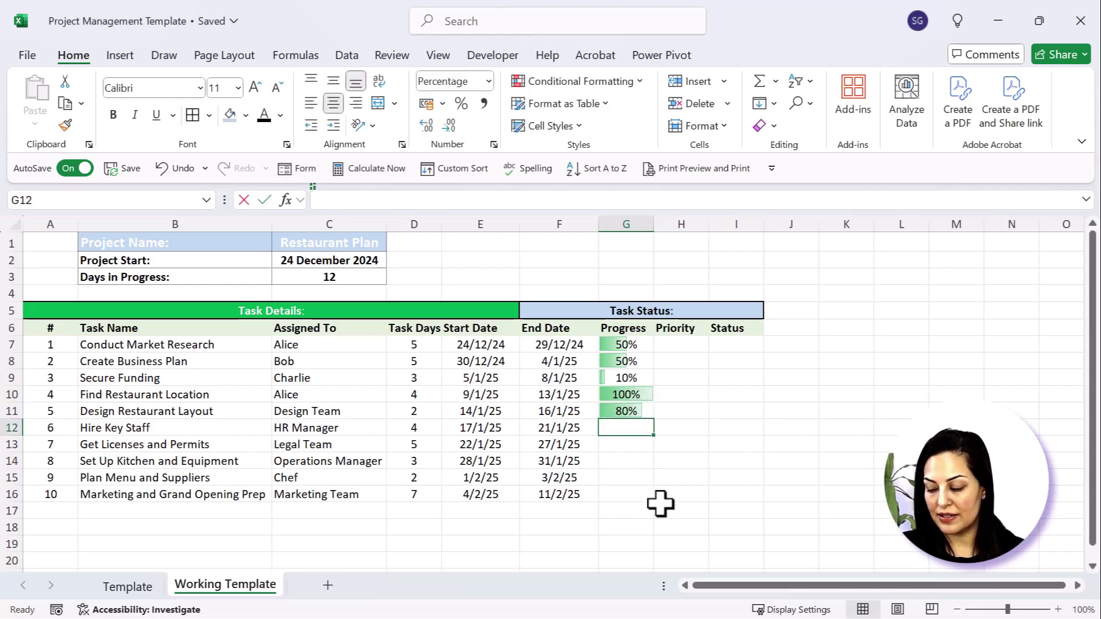
text(50)
key(Return)
text(40)
key(Return)
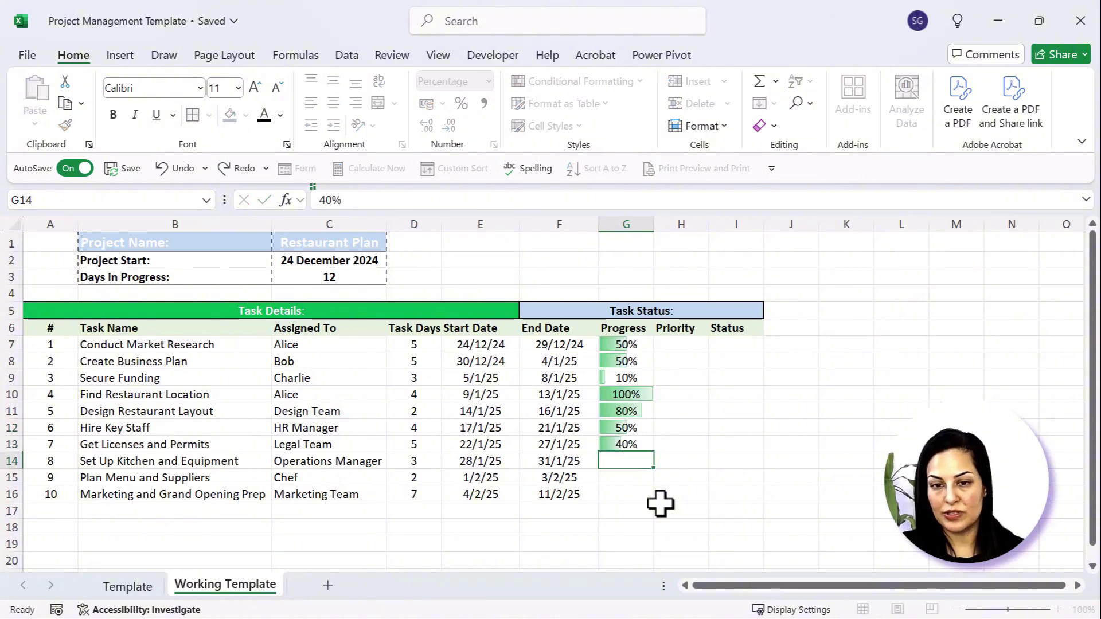
text(30)
key(Return)
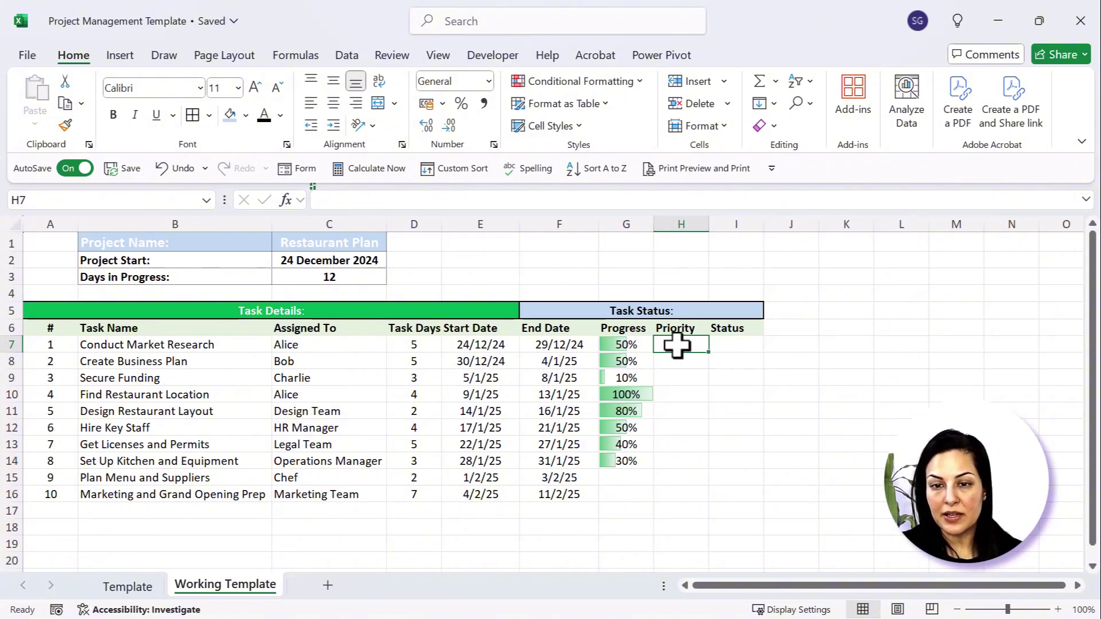
Step: Add list data validation with the options Low, Medium, High to the Priority cells H7:H16
drag(673, 346, 682, 498)
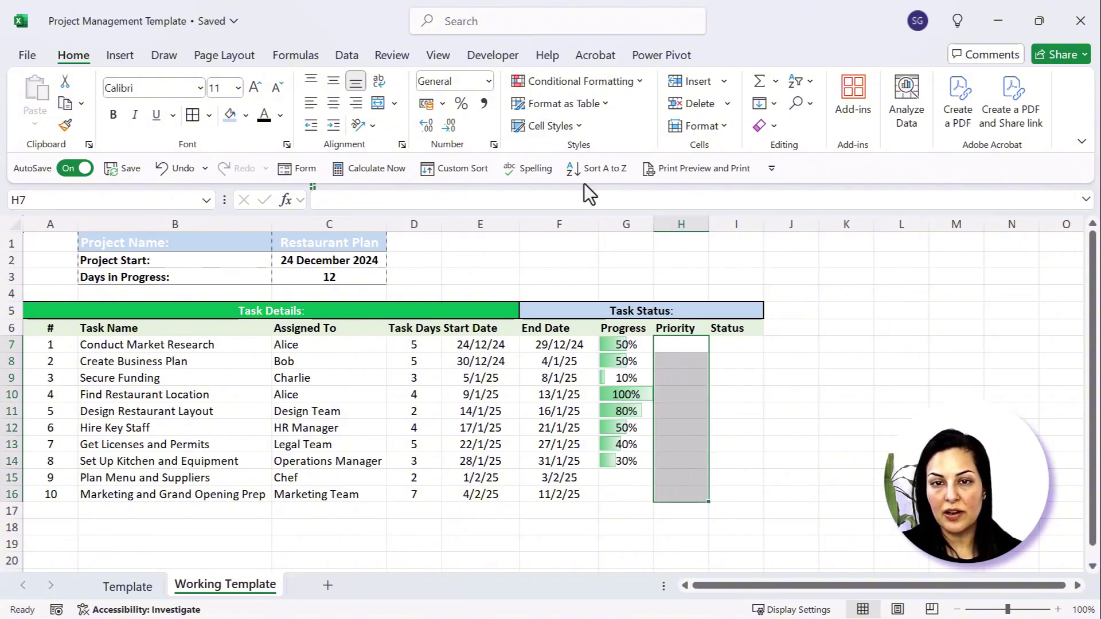
click(348, 57)
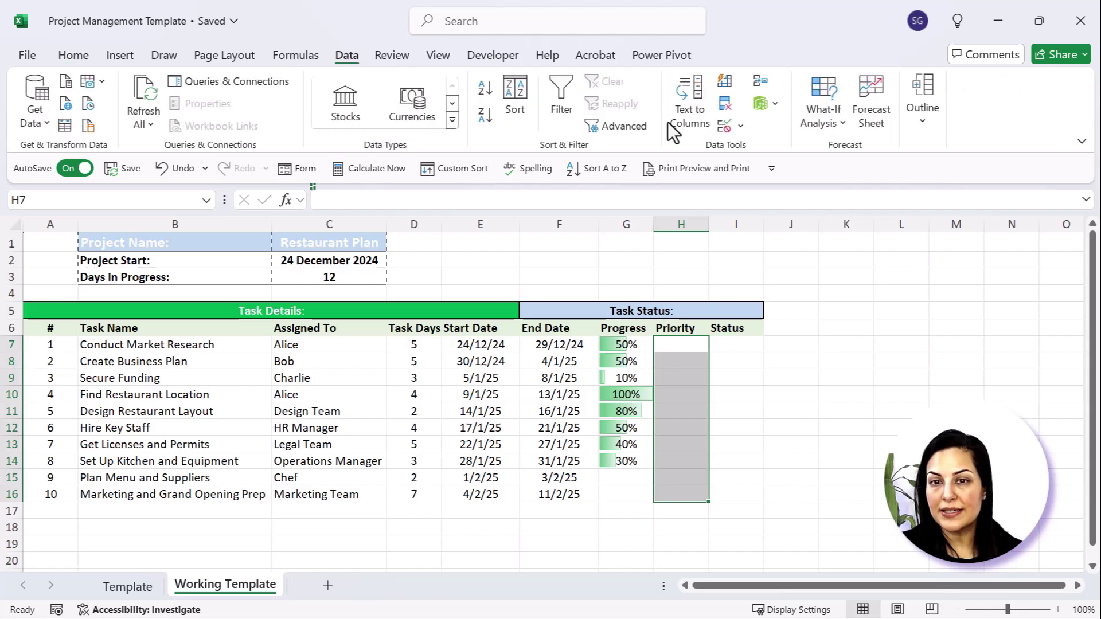
click(740, 127)
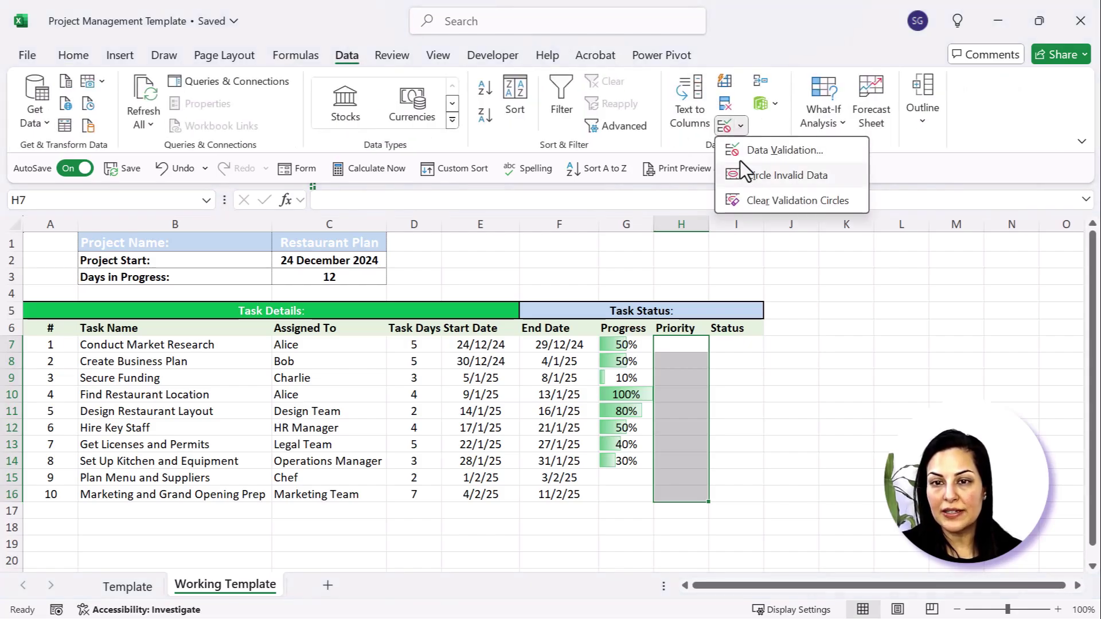
click(740, 151)
click(518, 105)
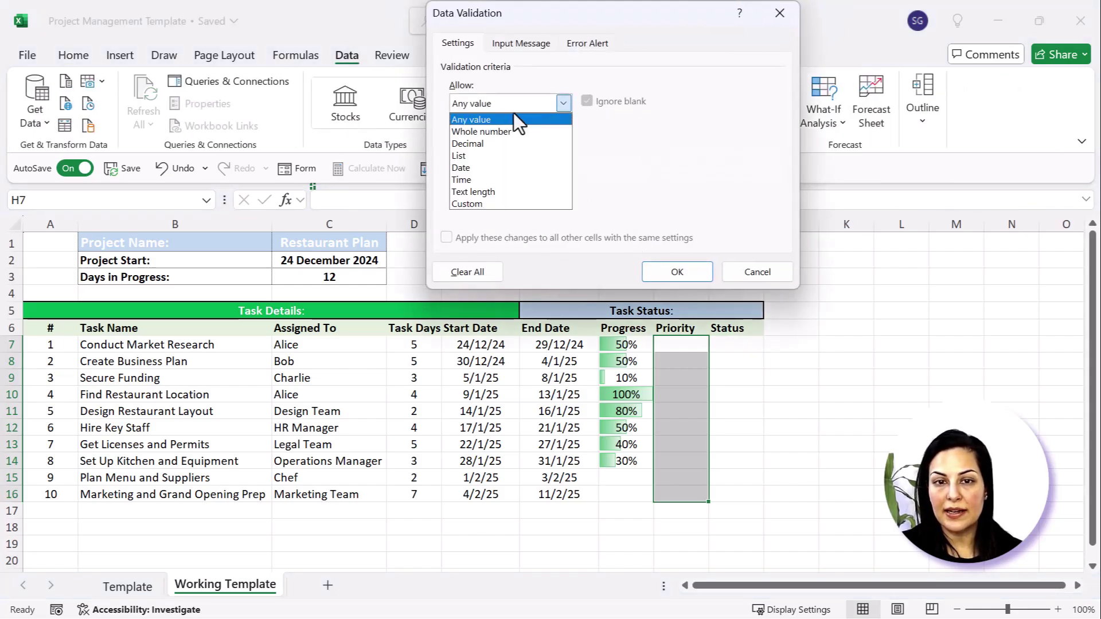
click(482, 156)
click(498, 179)
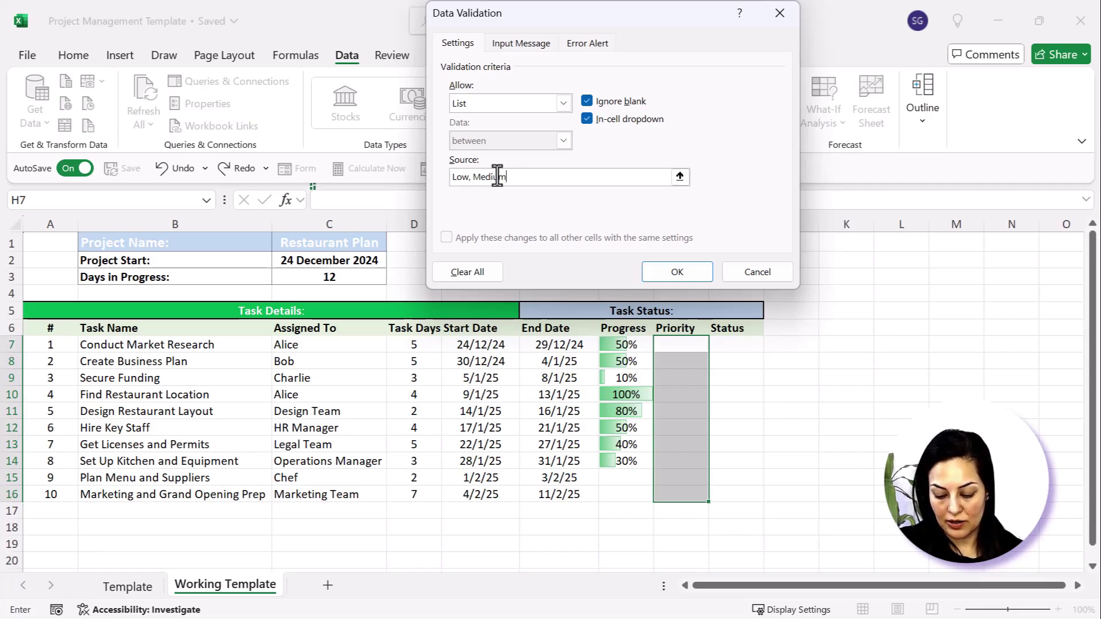
text(Low, Medium, High)
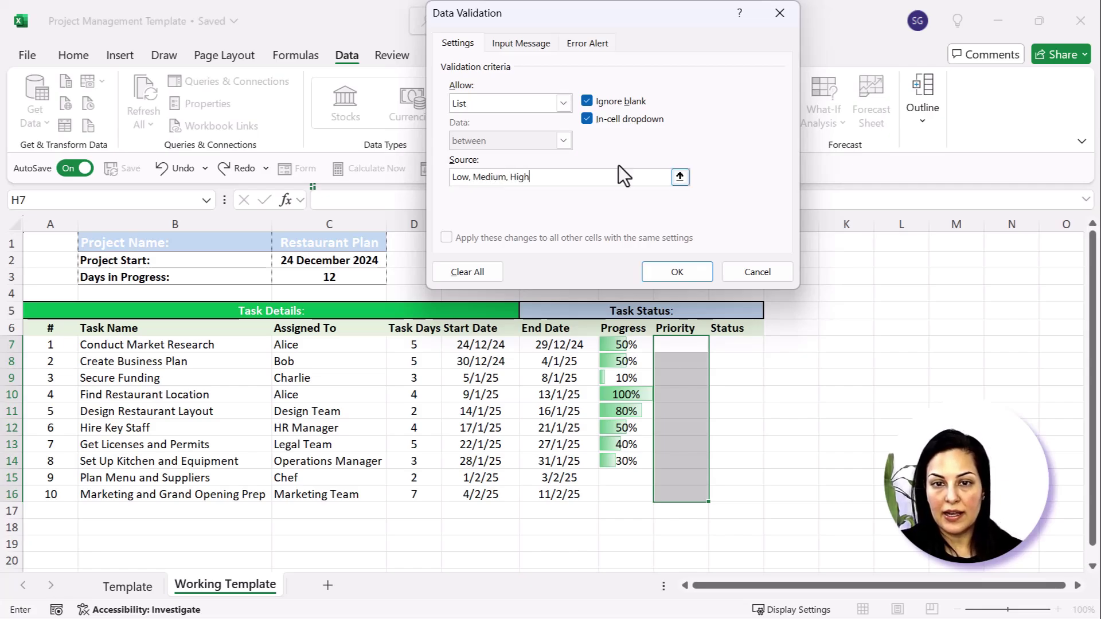
click(677, 272)
Step: Assign the priorities High, Low and Medium to the first three tasks in H7:H9
click(717, 346)
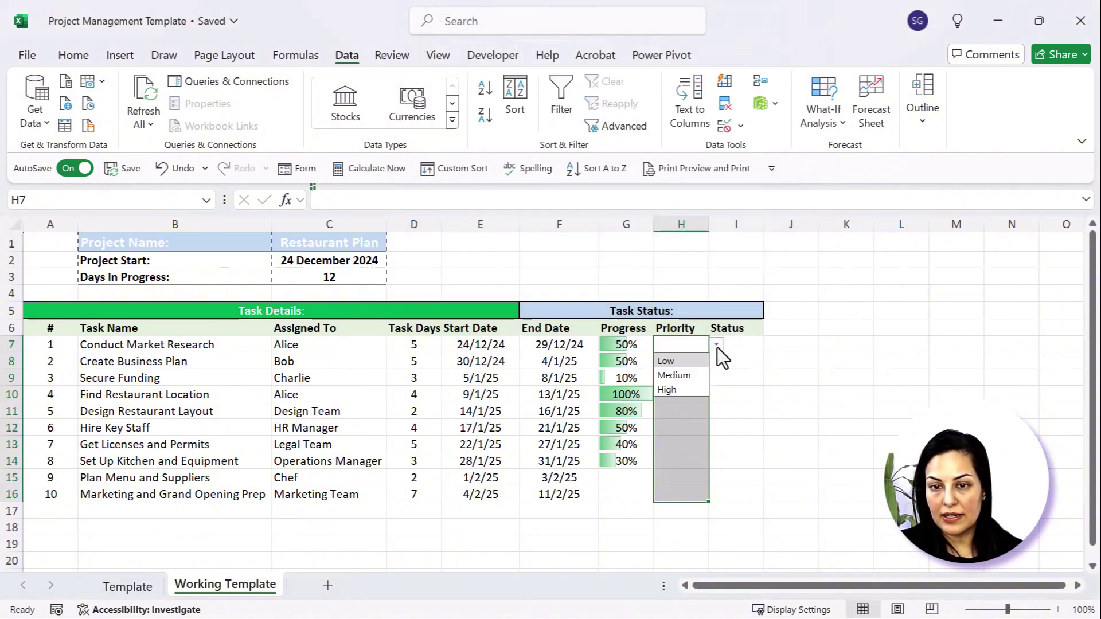
click(690, 376)
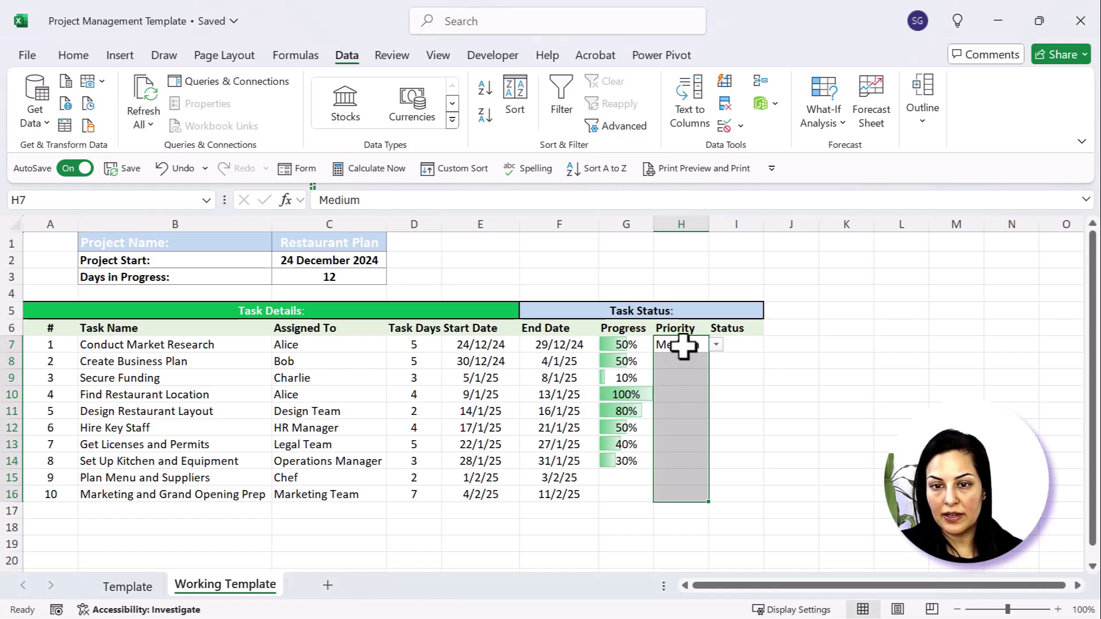
click(683, 346)
key(alt+Down)
key(Down)
key(Return)
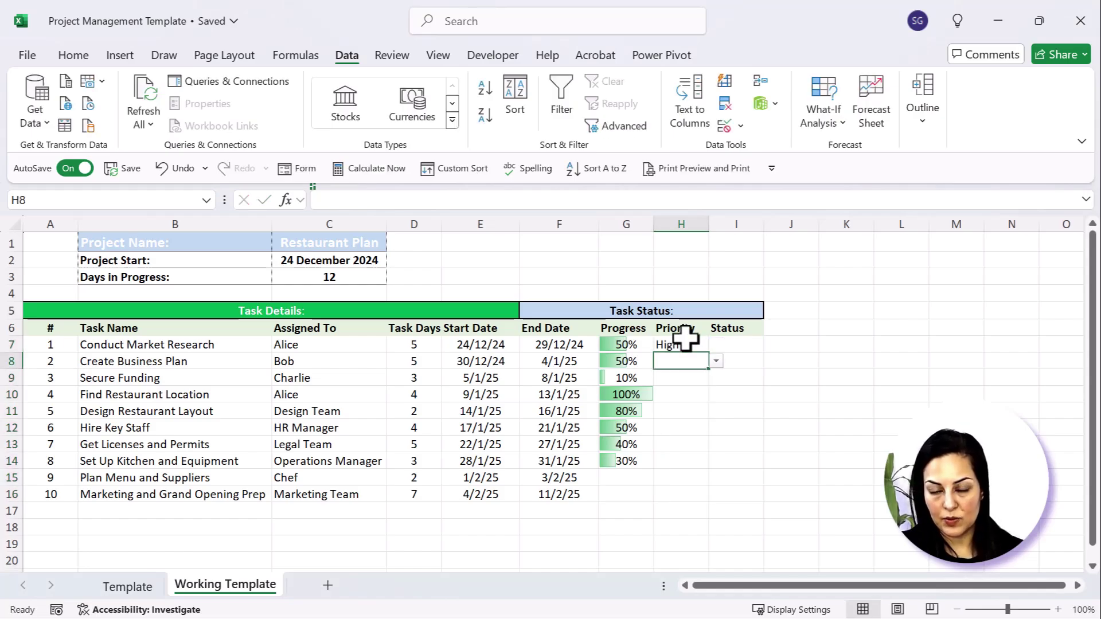
text(low)
key(Return)
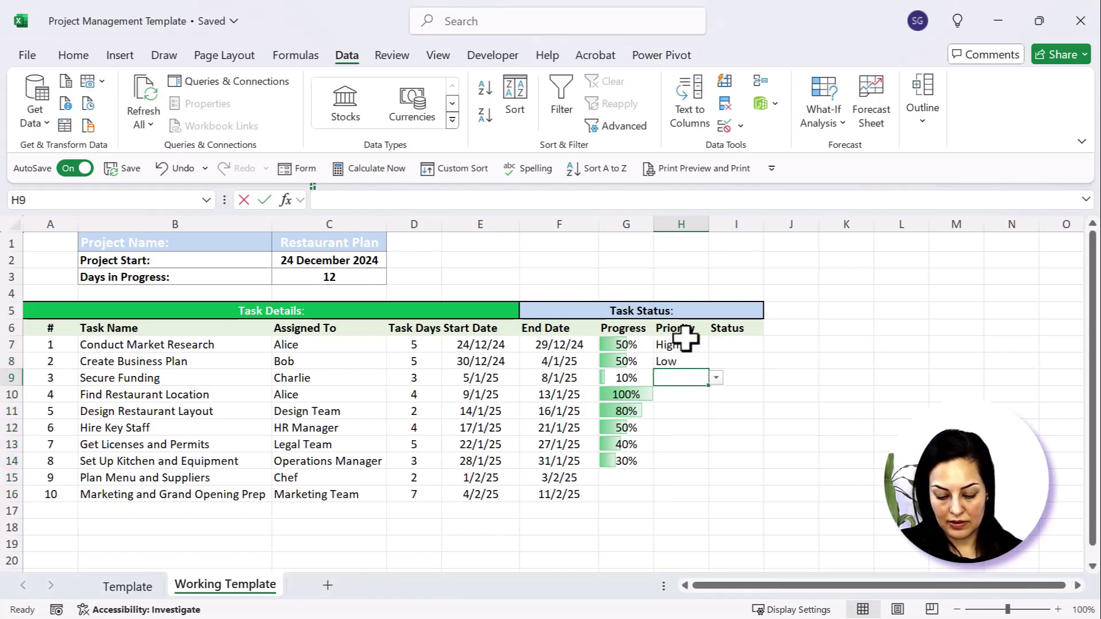
text(med)
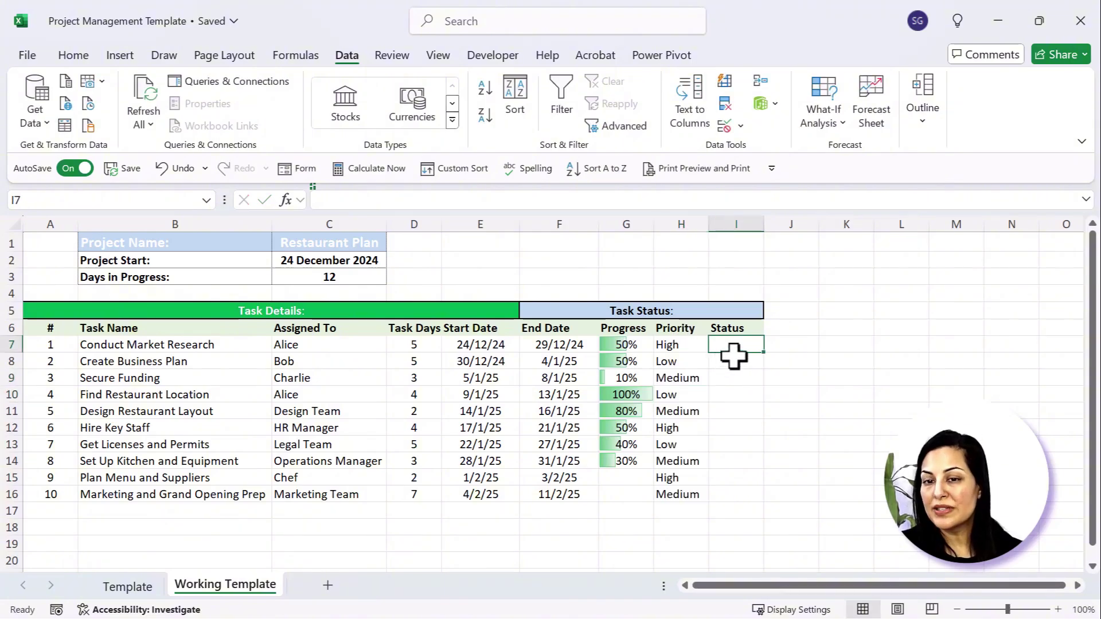
Step: Add list data validation with the options In Progress, Not Started, Completed to the Status cells I7:I16
drag(731, 342, 751, 492)
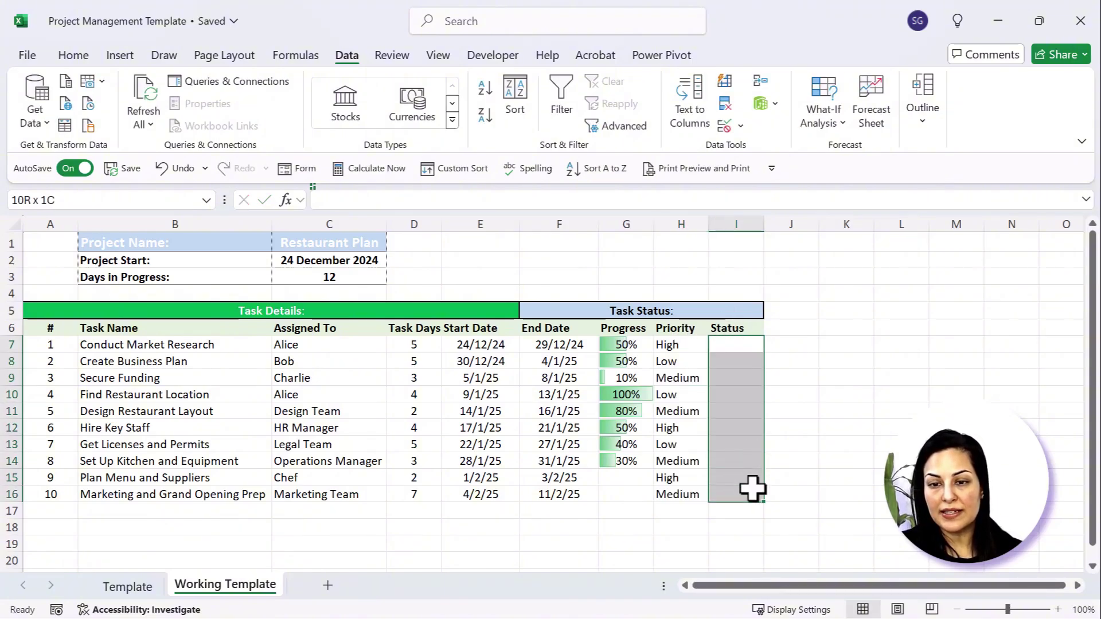
click(724, 126)
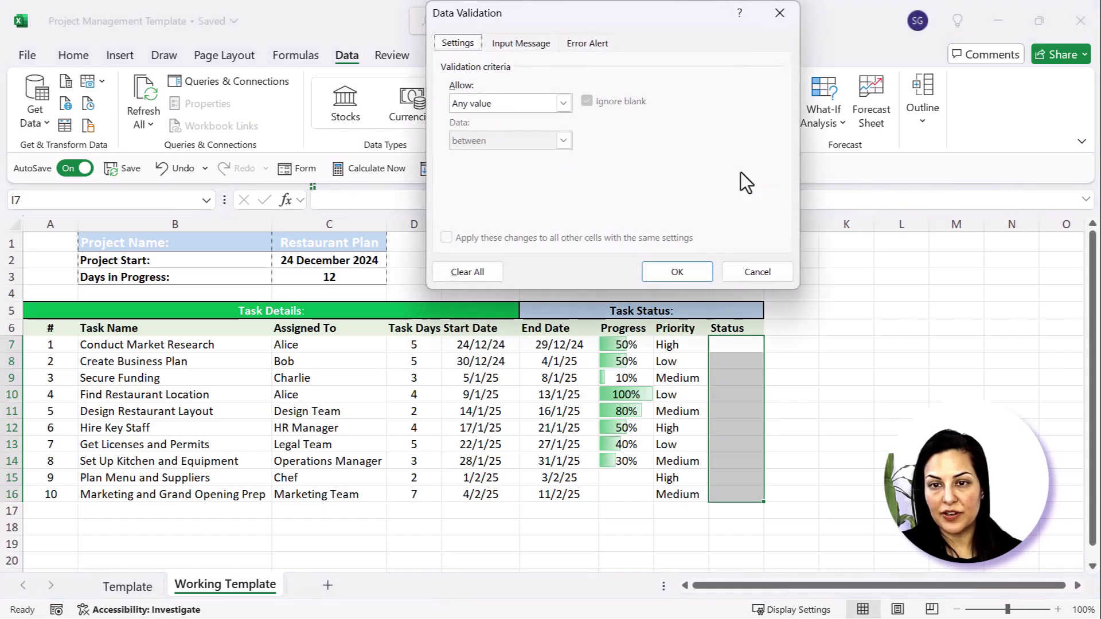
click(545, 106)
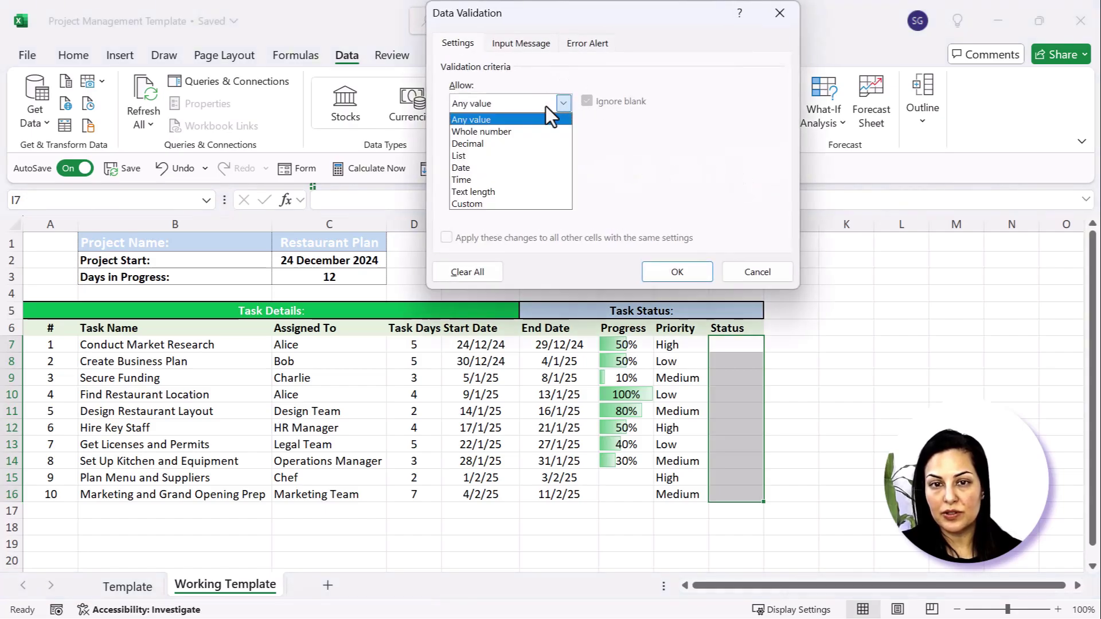
click(483, 155)
click(503, 176)
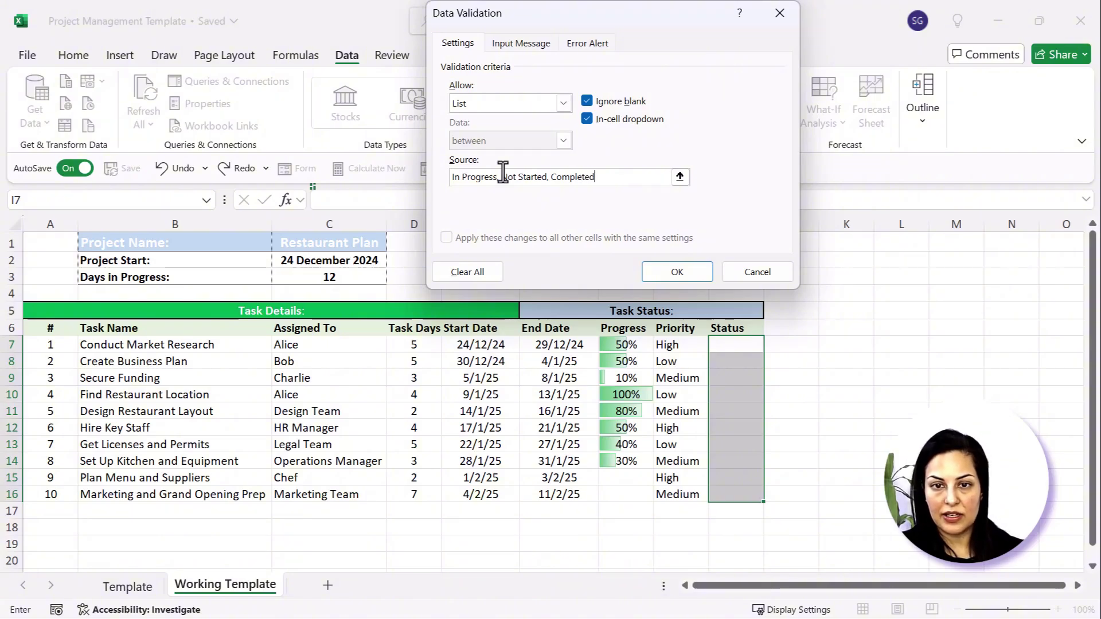
click(679, 273)
Step: Choose In Progress as the first task's status in I7 and widen the Status column to fit the text
click(738, 348)
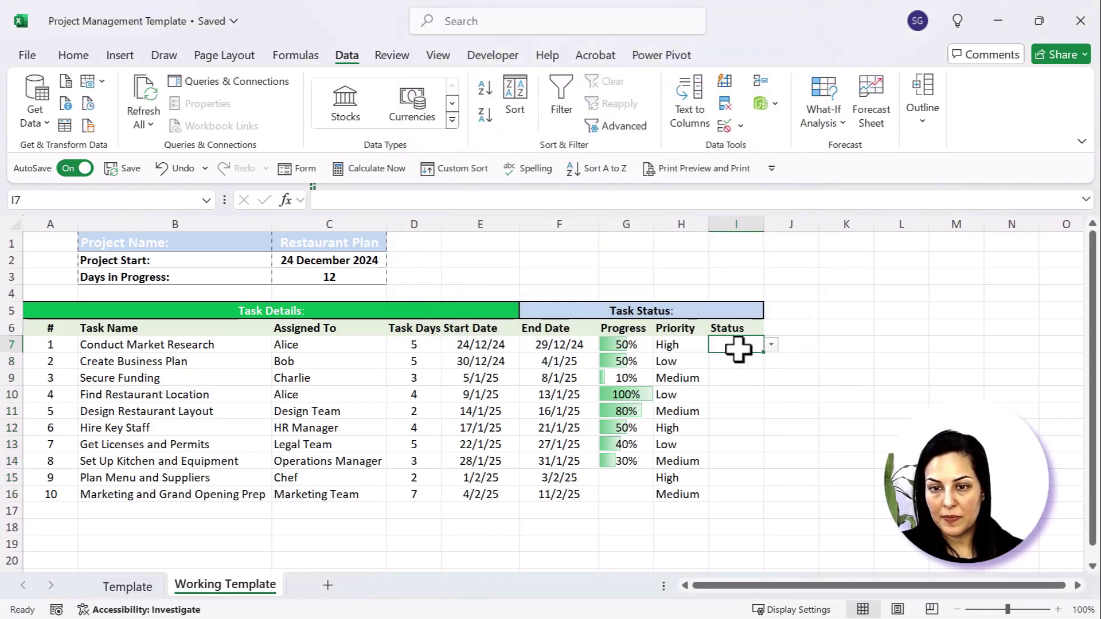
click(772, 345)
click(746, 359)
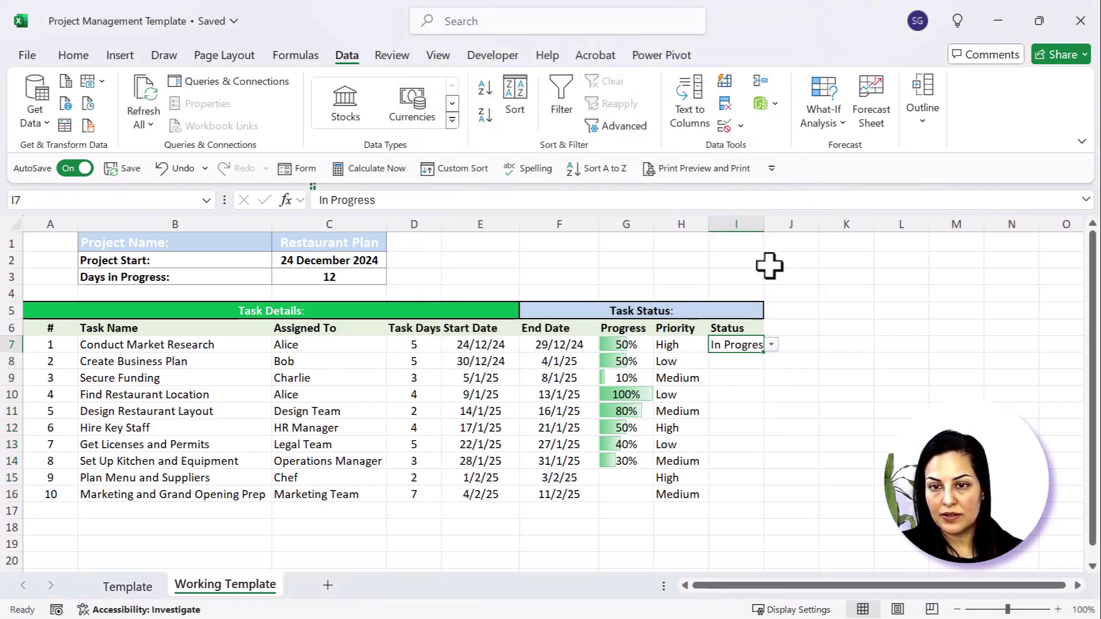
drag(764, 224, 782, 223)
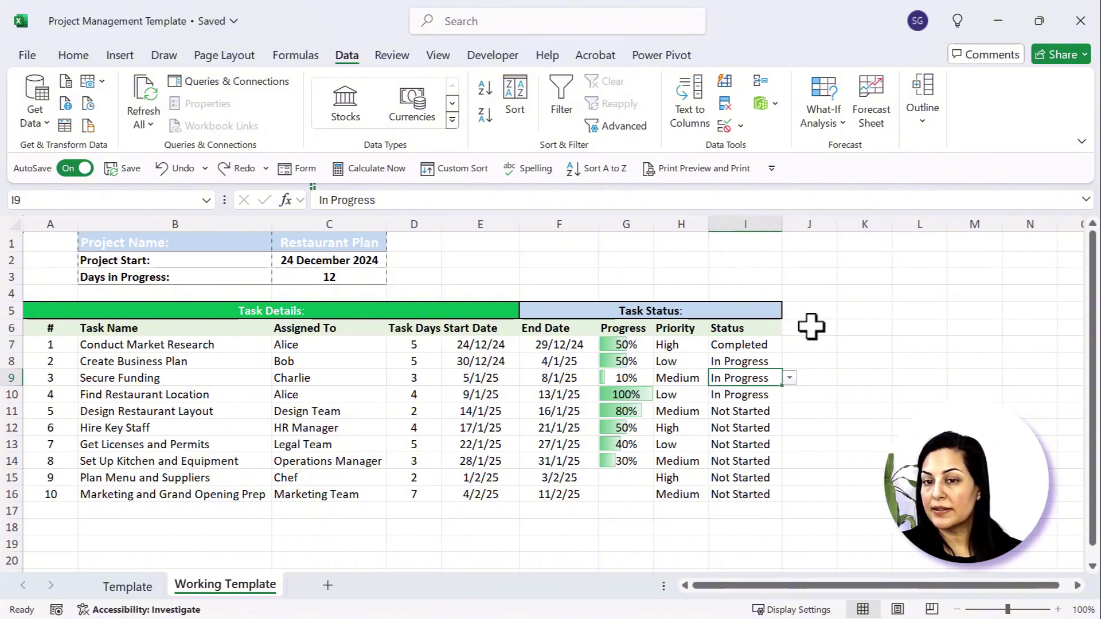
Step: Enter =C2 in J6 to start the timeline header row from the project start date
click(808, 313)
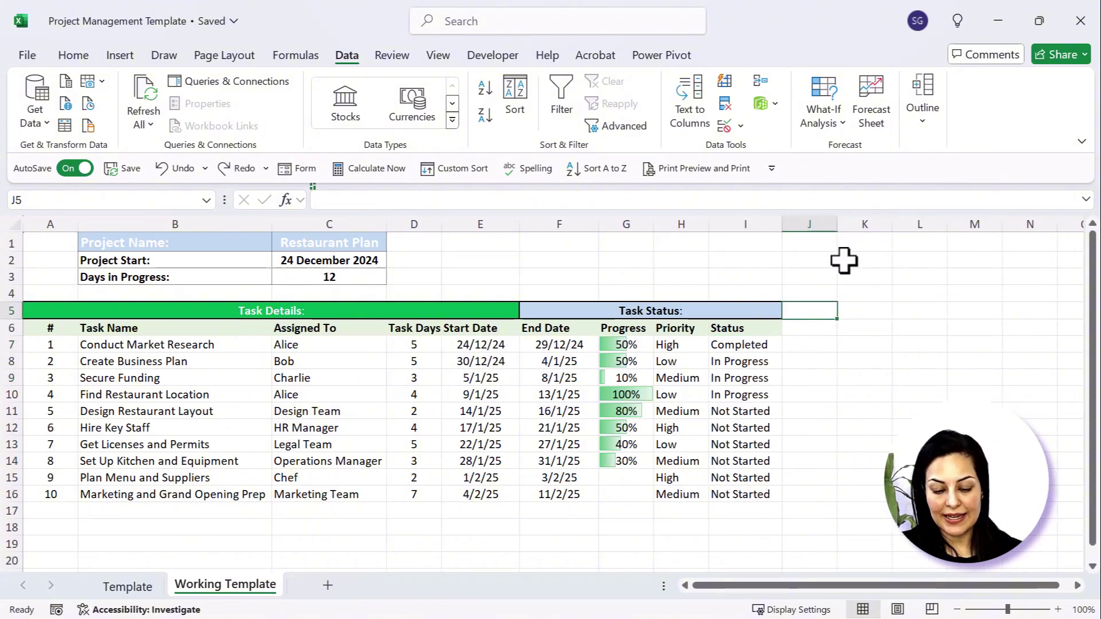
click(805, 328)
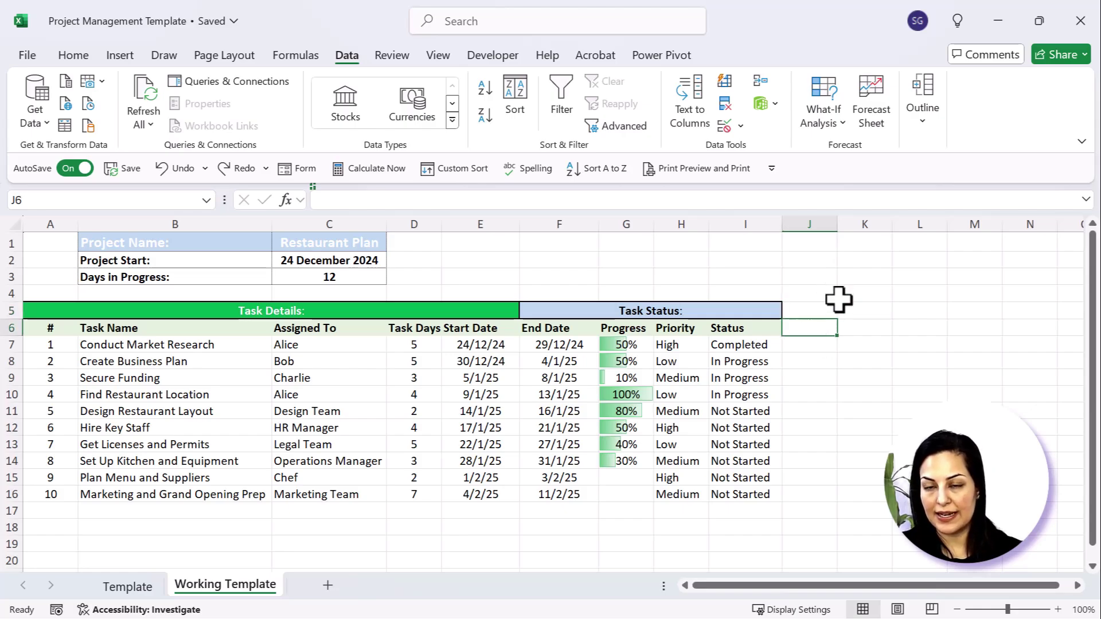
text(=)
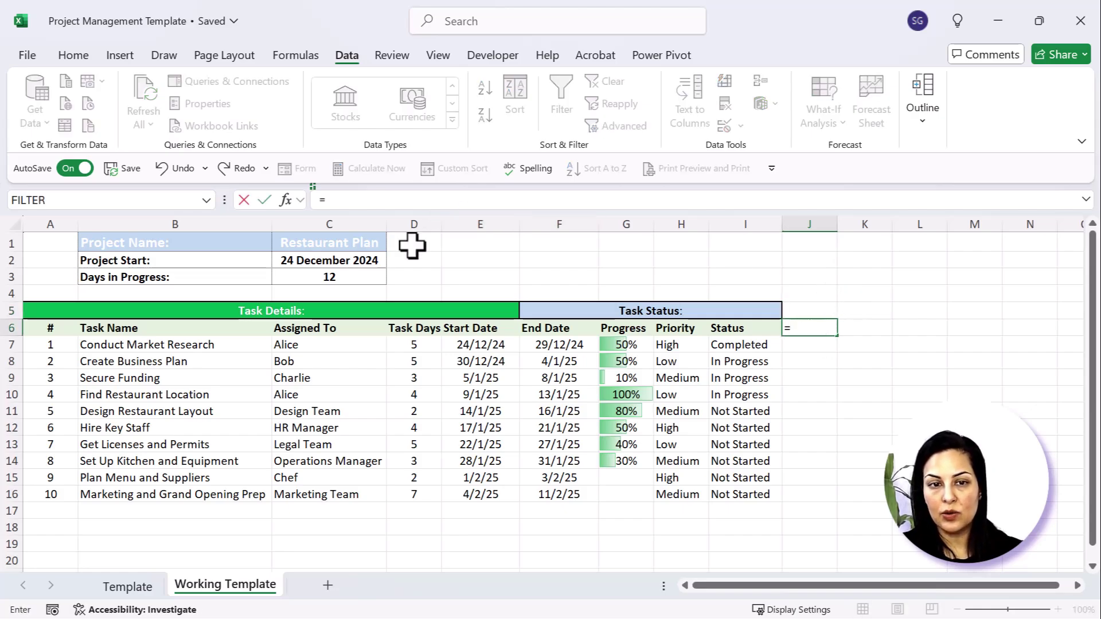
click(342, 261)
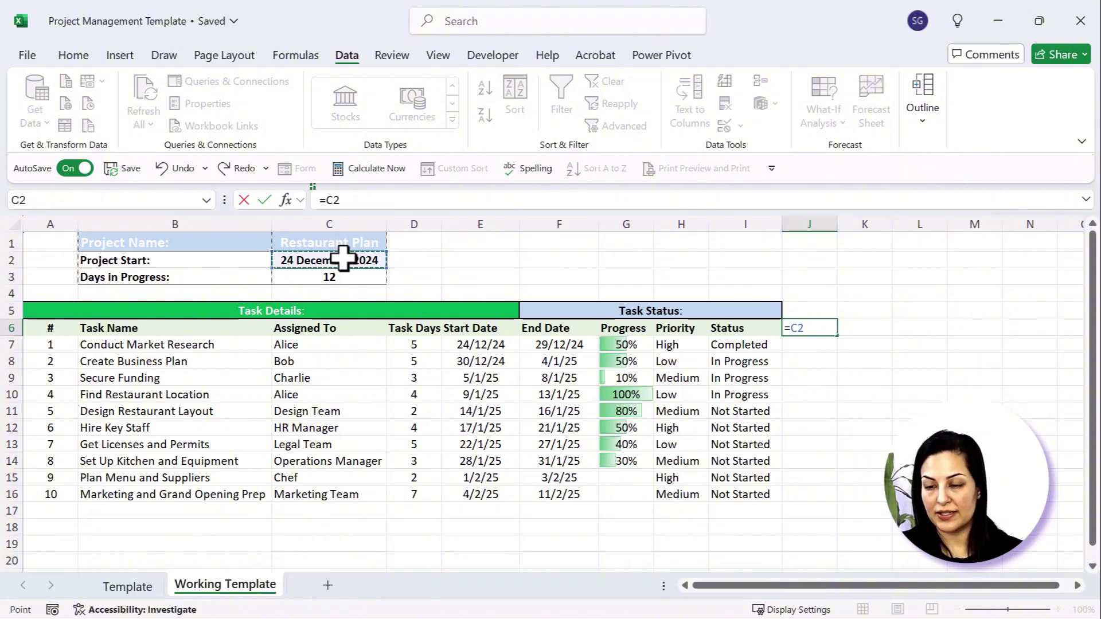
key(Return)
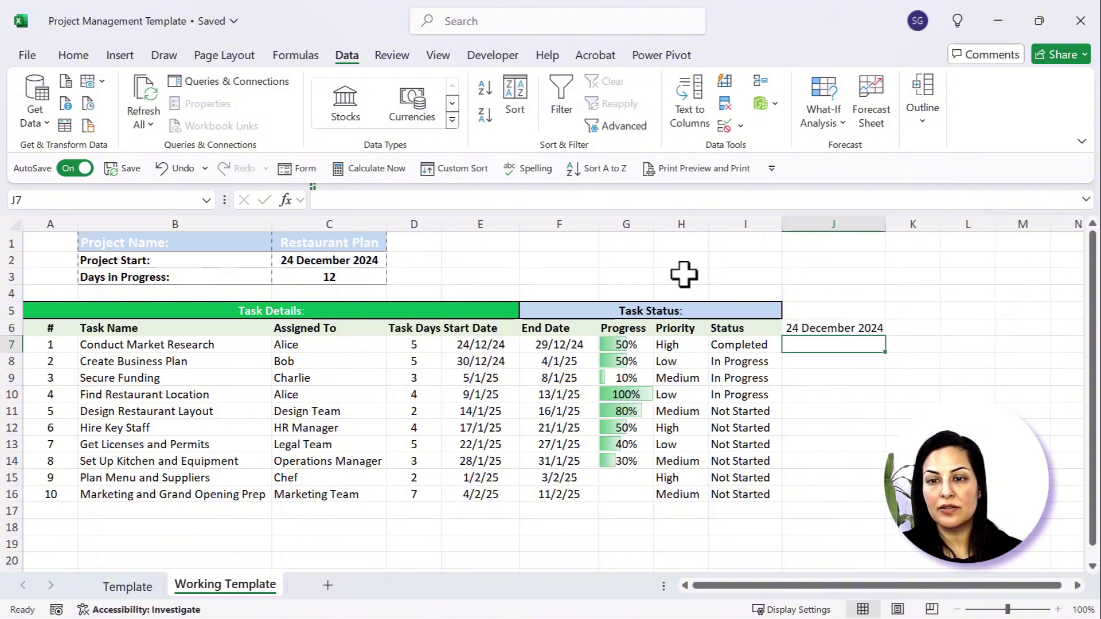
Step: Apply the custom number format dd-mm to the date in J6 and autofit column J
click(809, 328)
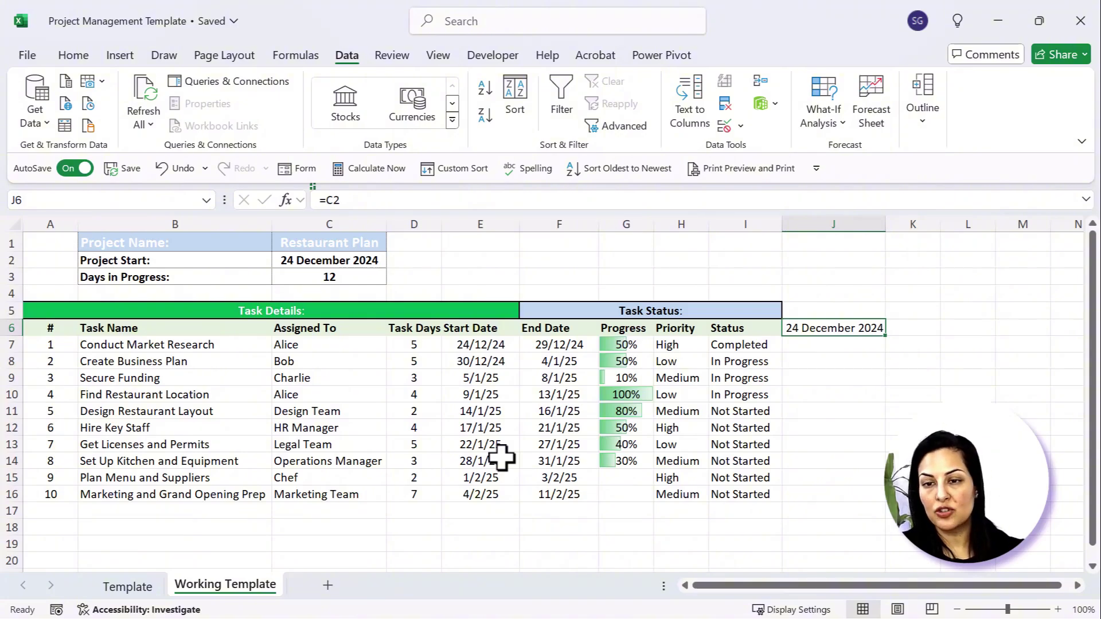
key(ctrl+1)
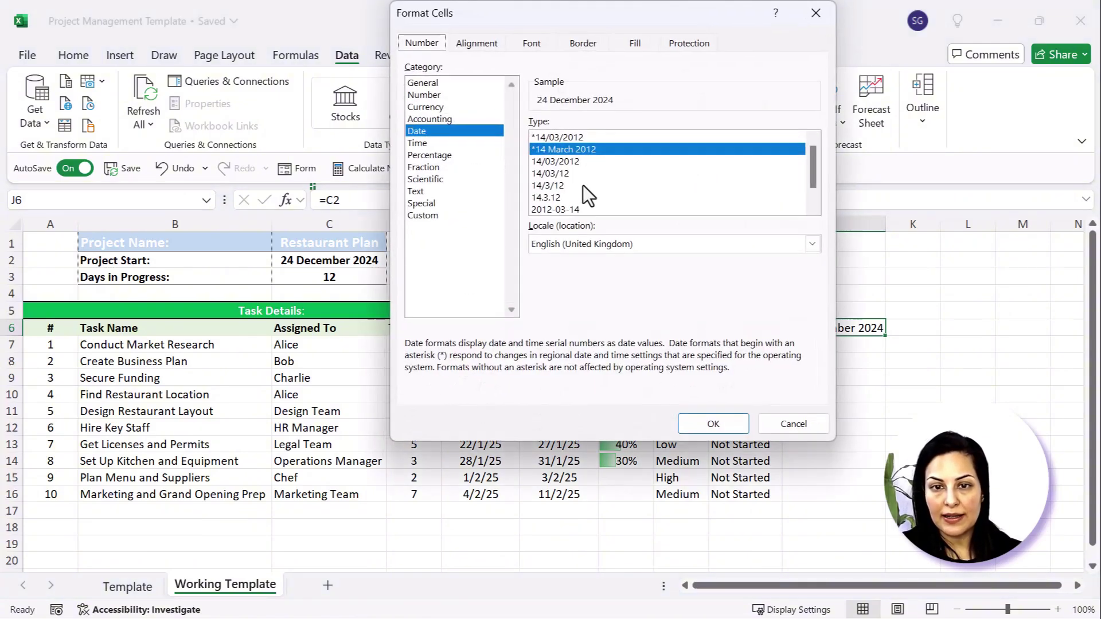
click(564, 198)
scroll(779, 205, down, 1)
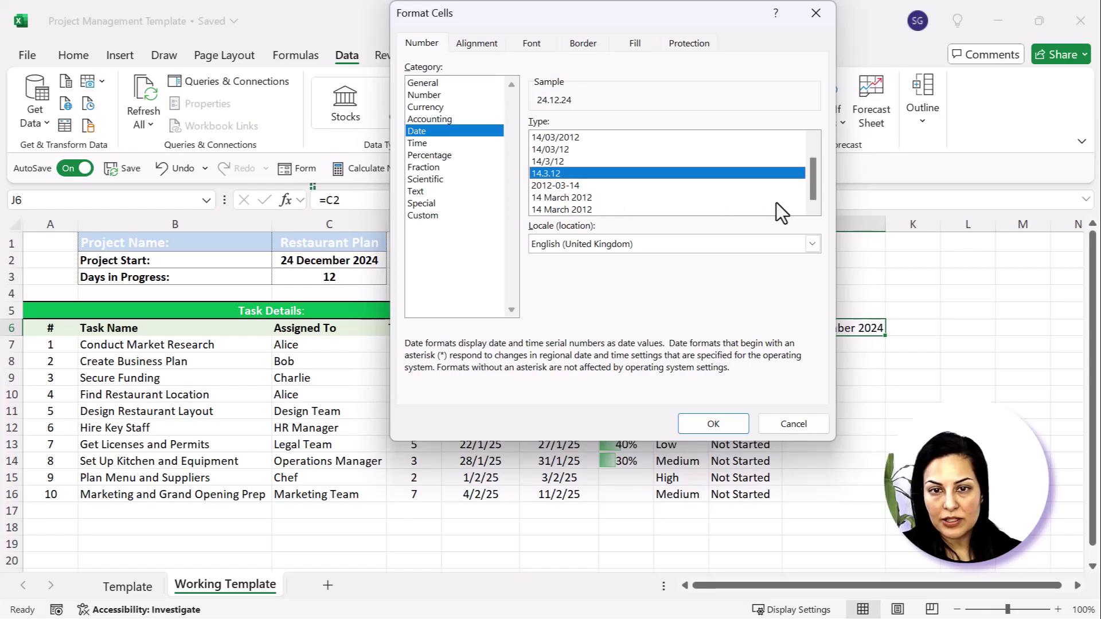
scroll(631, 195, up, 1)
click(438, 215)
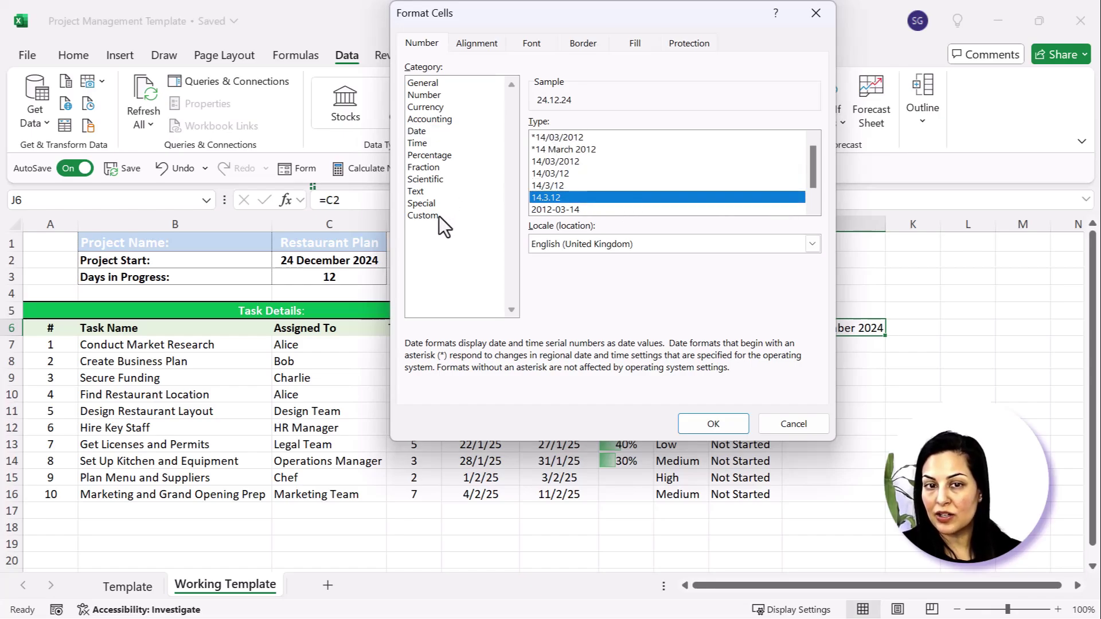
drag(562, 17, 379, 21)
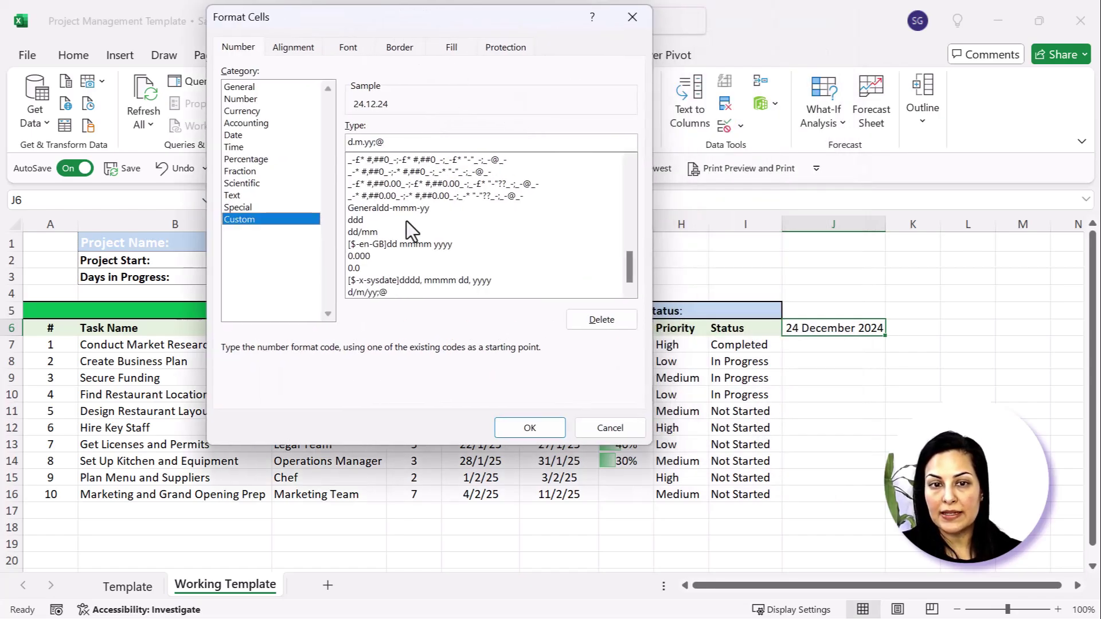
drag(630, 277, 574, 159)
click(422, 159)
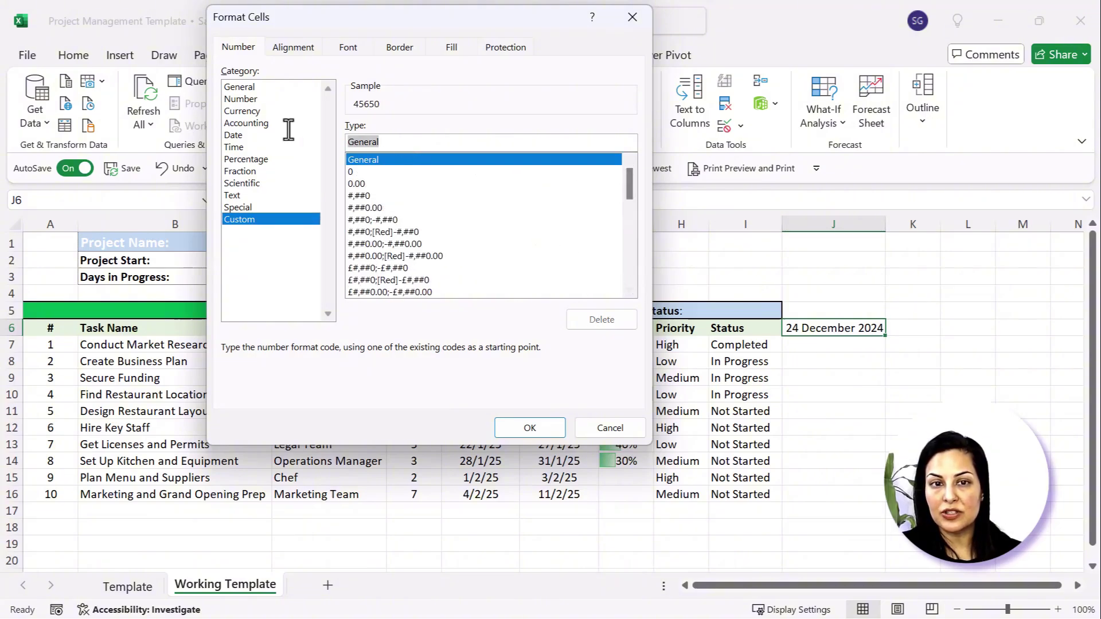
key(BackSpace)
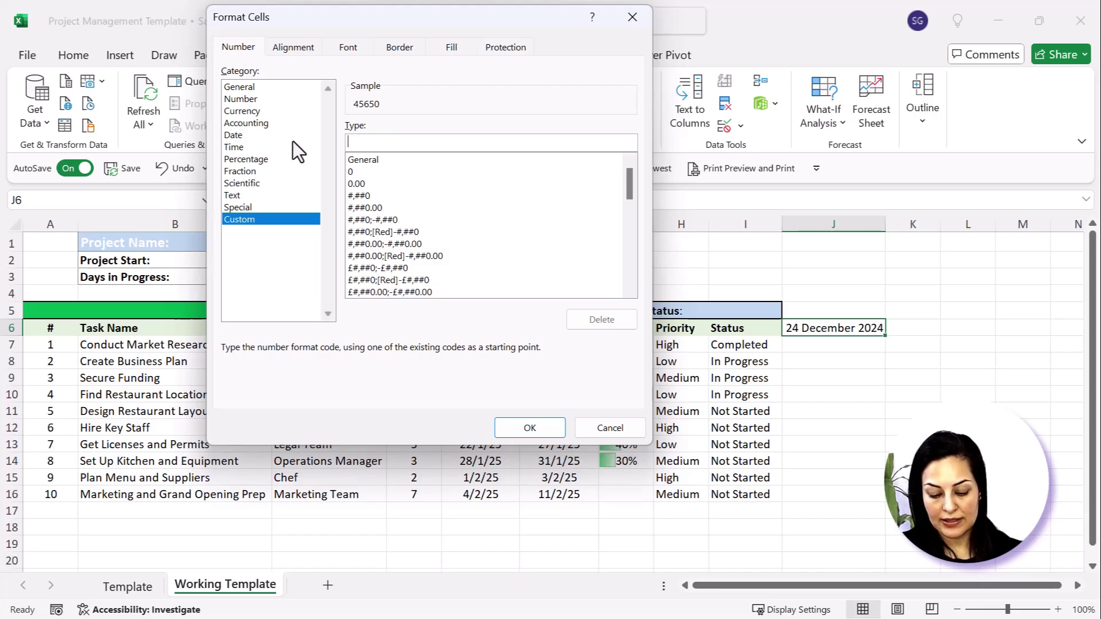
text(dd-mm)
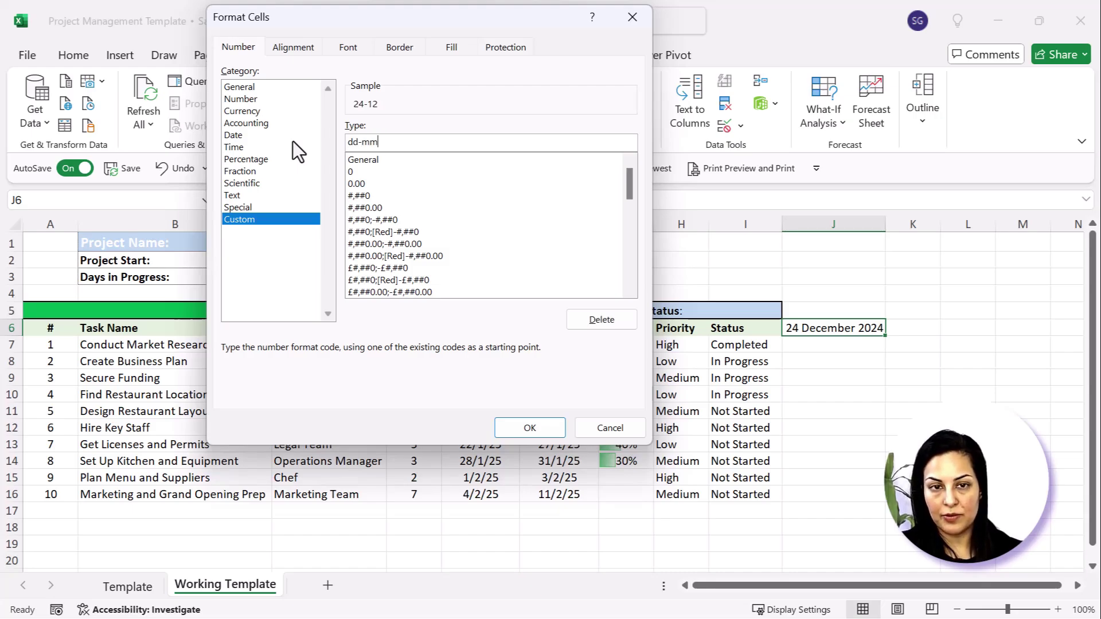
click(540, 435)
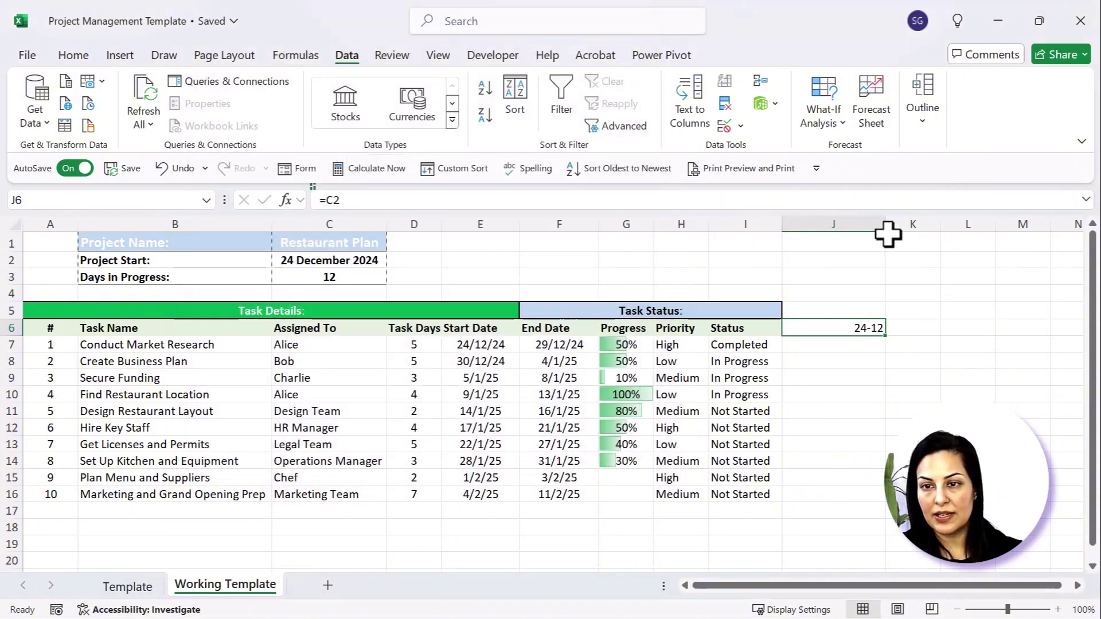
double_click(887, 227)
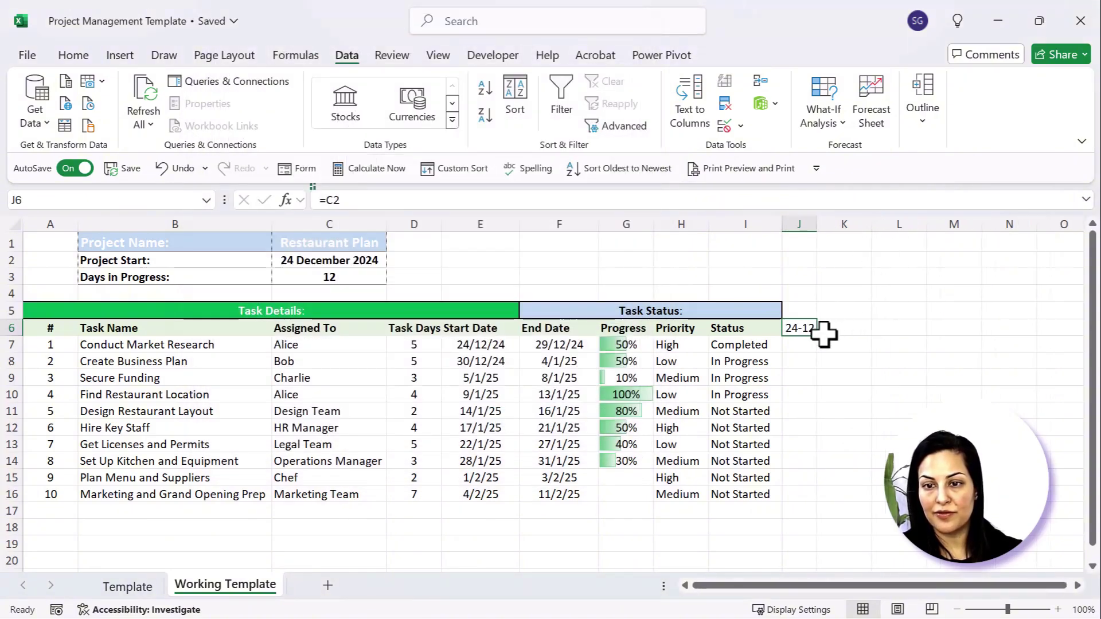
Step: Try to fill the J6 date formula across row 6 to column AQ
drag(818, 341, 1012, 336)
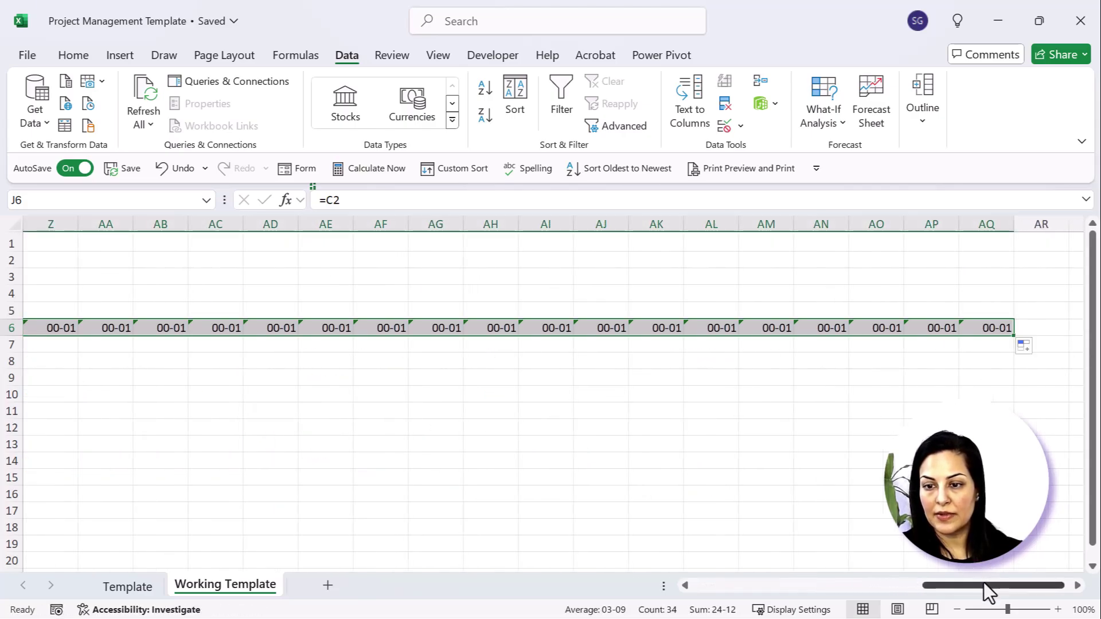
drag(987, 590, 599, 522)
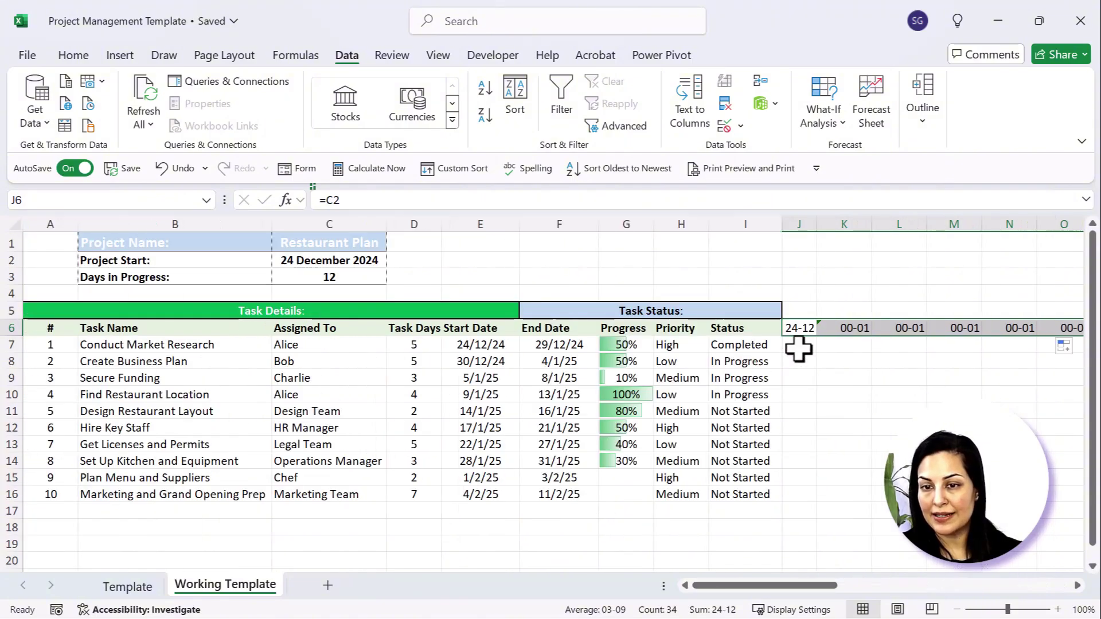
Step: Enter the formula =J6+1 in K6 to produce the following day's date
click(836, 328)
text(=)
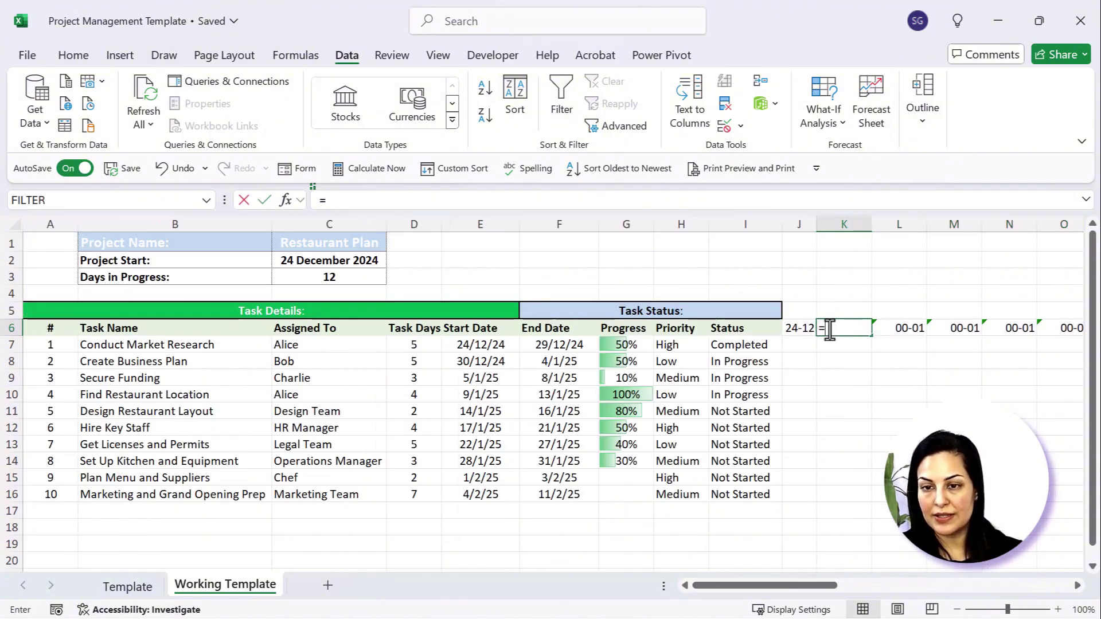
click(799, 328)
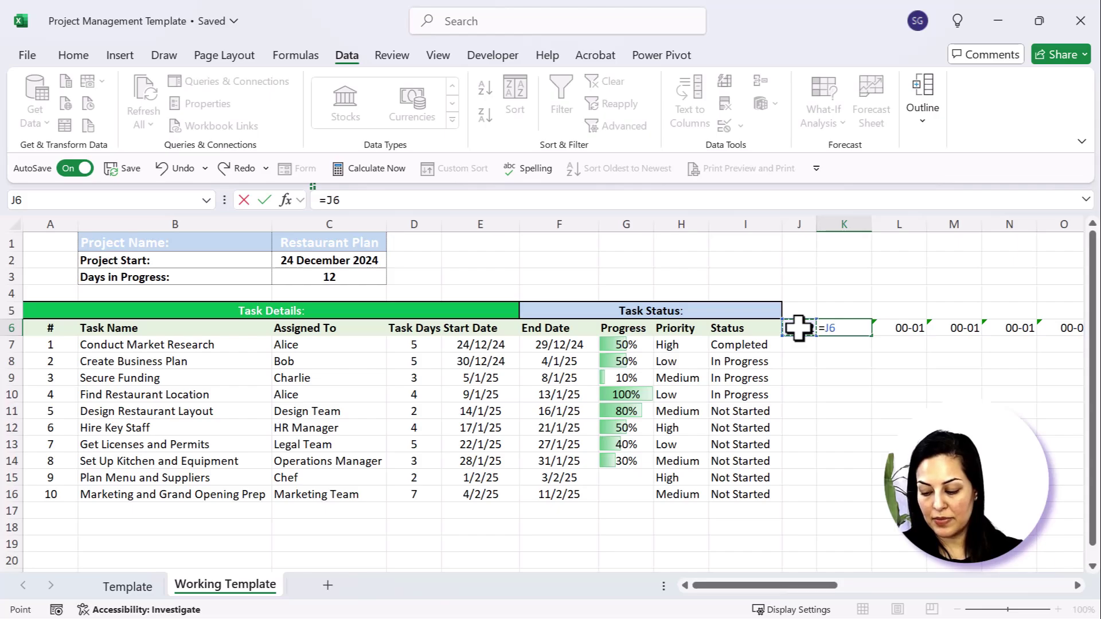
text(+1)
key(Return)
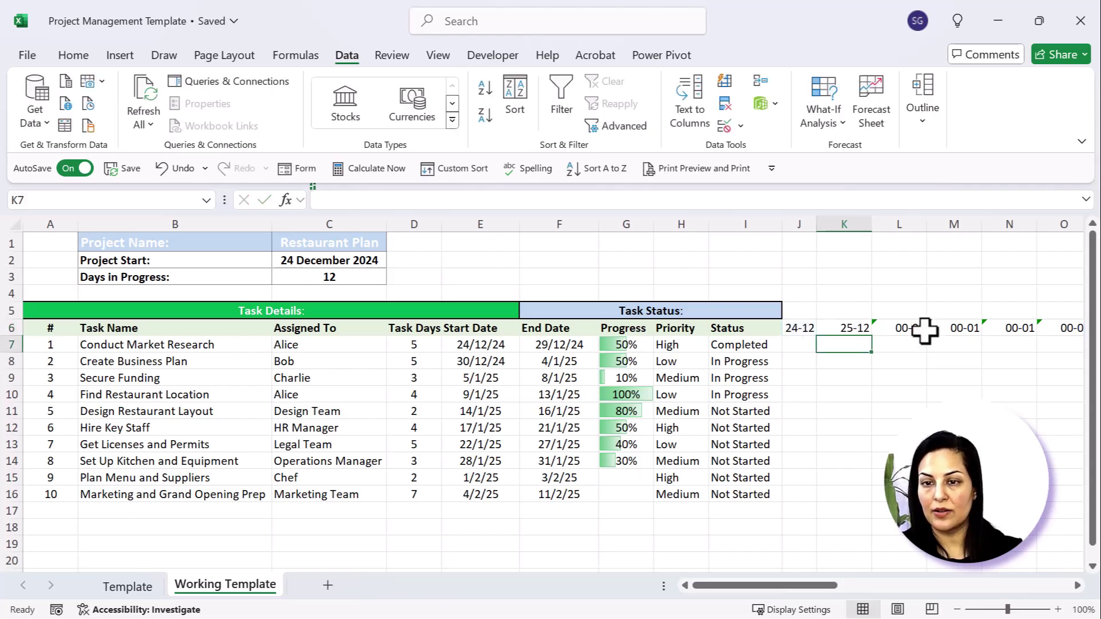
Step: Fill the K6 date formula across row 6 to column BZ and autofit columns J to BZ
click(866, 327)
drag(872, 337, 1004, 333)
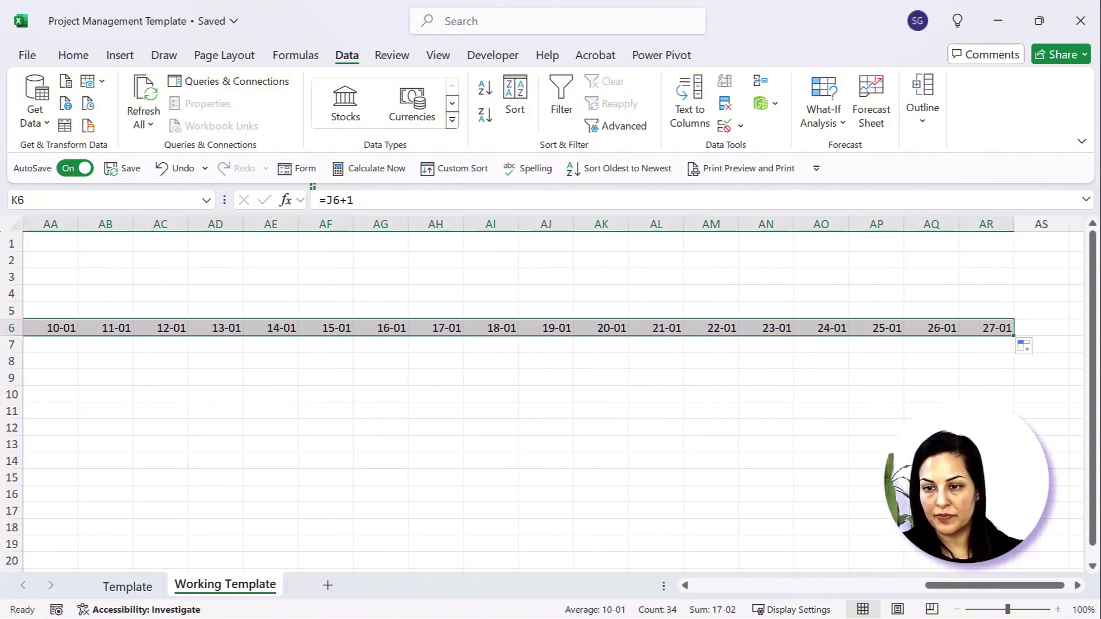
drag(1015, 336, 1050, 352)
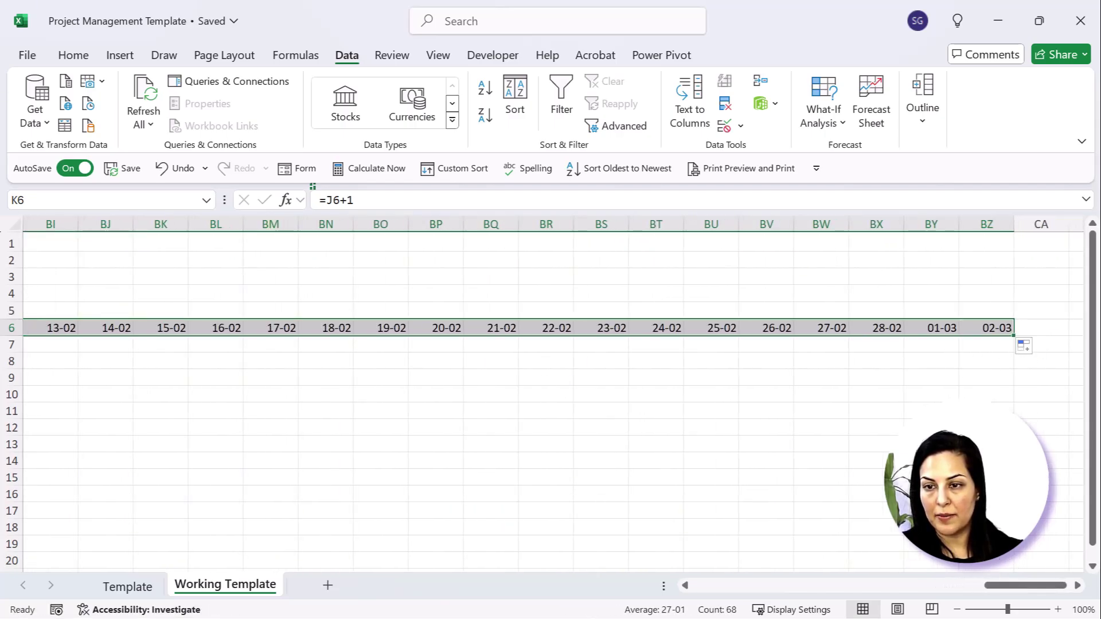
drag(988, 224, 122, 153)
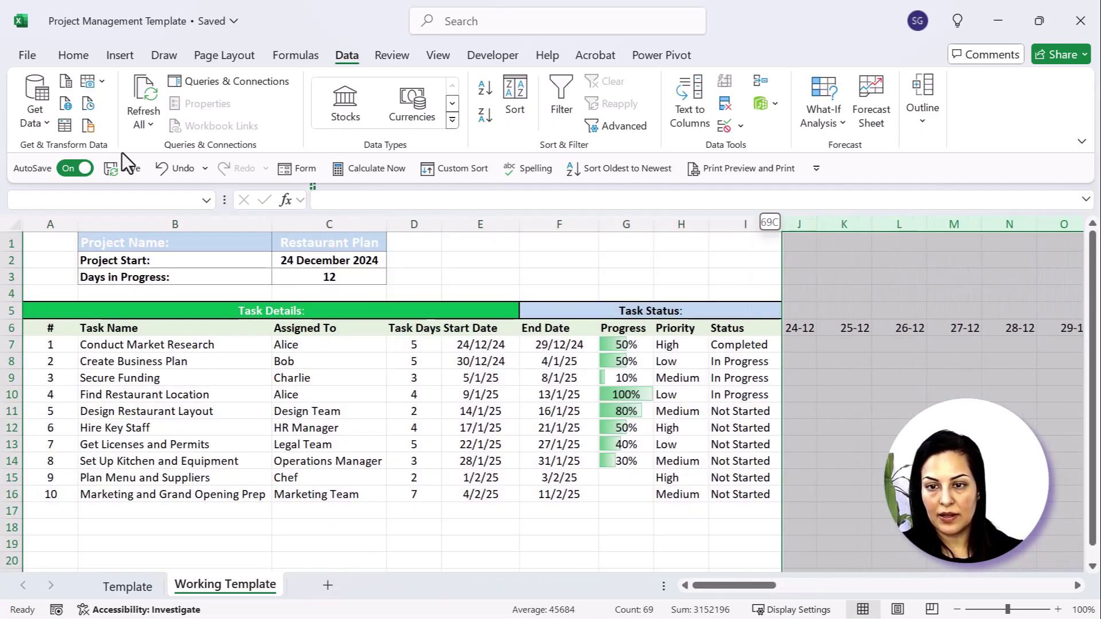
double_click(819, 229)
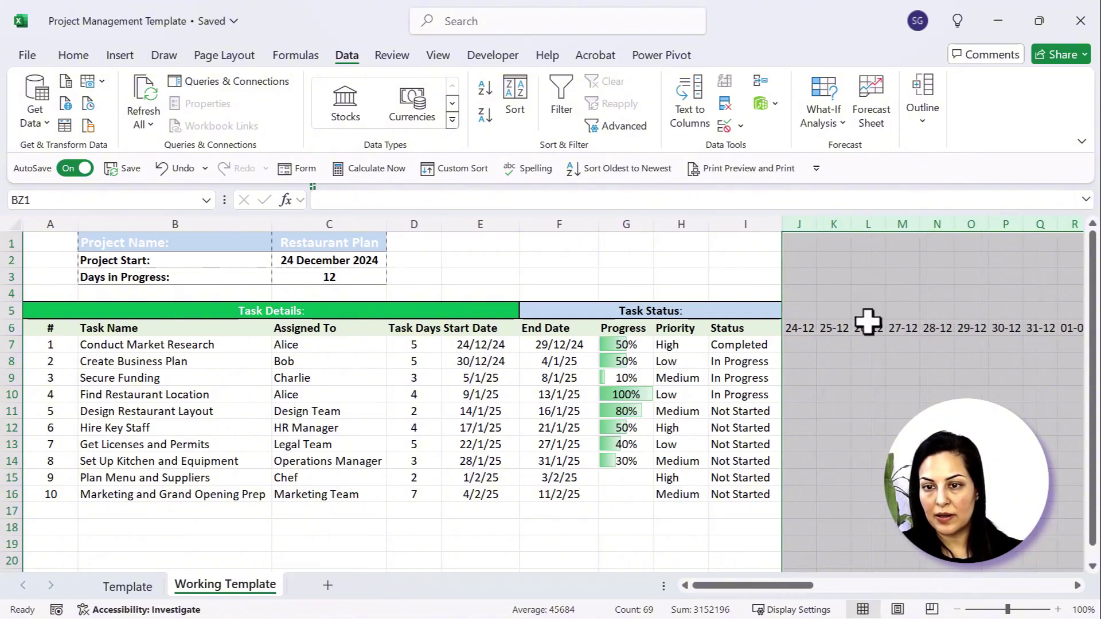
Step: Enter =J6 in J5 to repeat the first timeline date above the header row
click(803, 311)
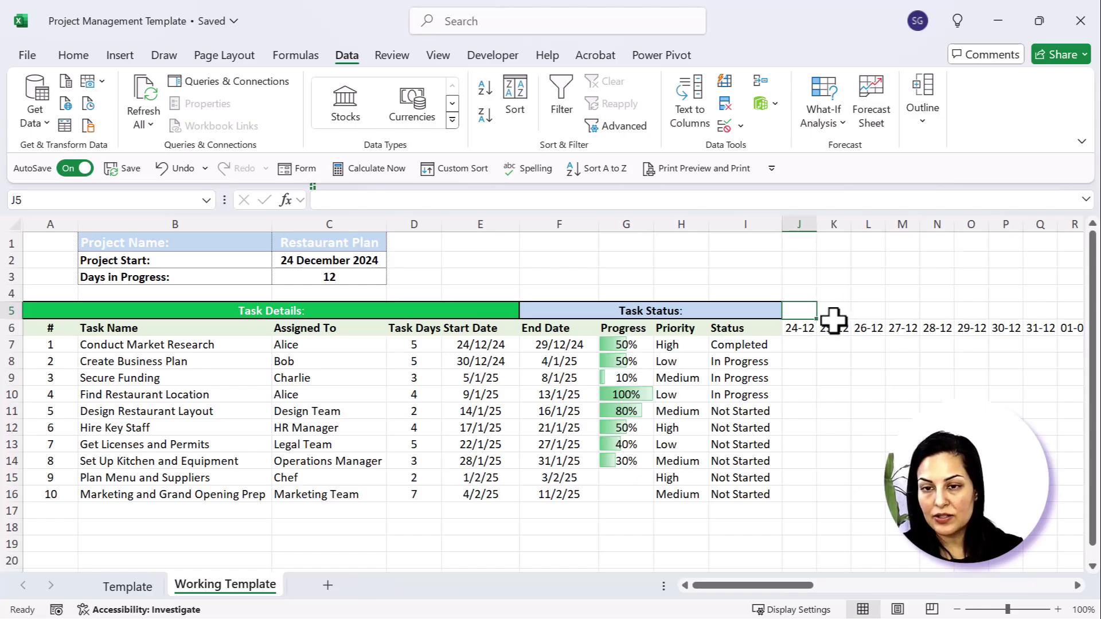
text(=)
click(805, 329)
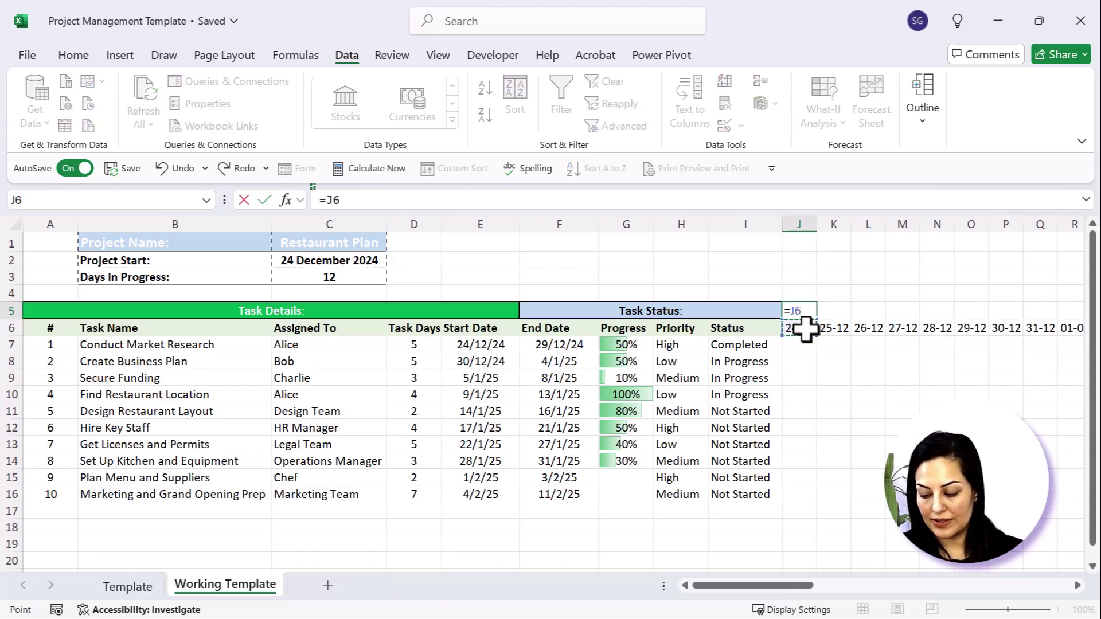
key(Return)
Step: Apply the custom number format ddd to J5 so the date displays as an abbreviated weekday
click(810, 310)
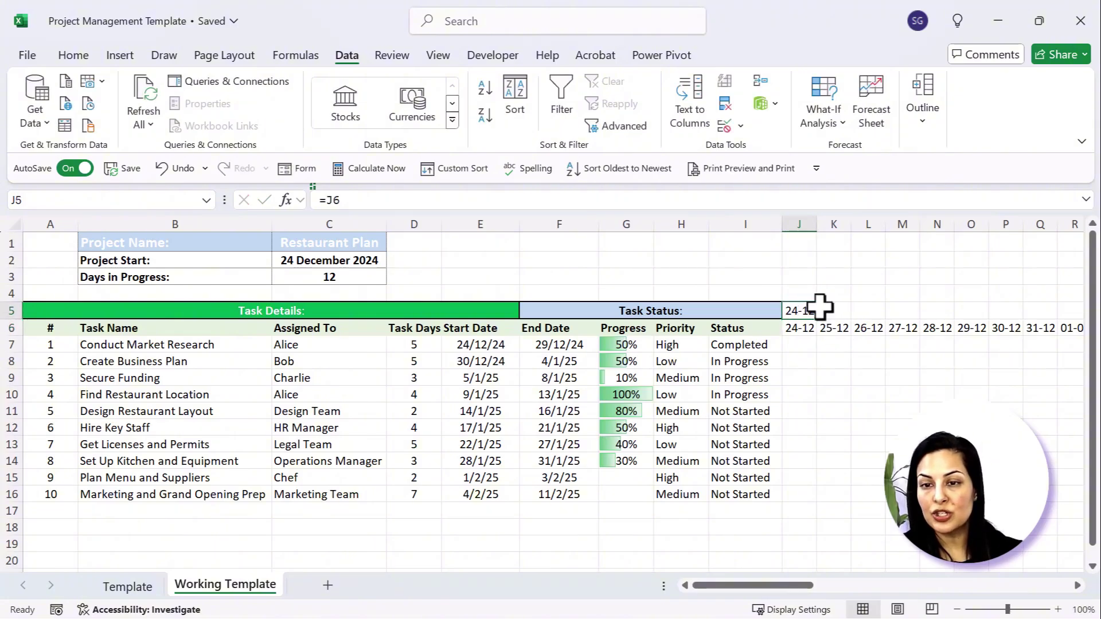
key(ctrl+1)
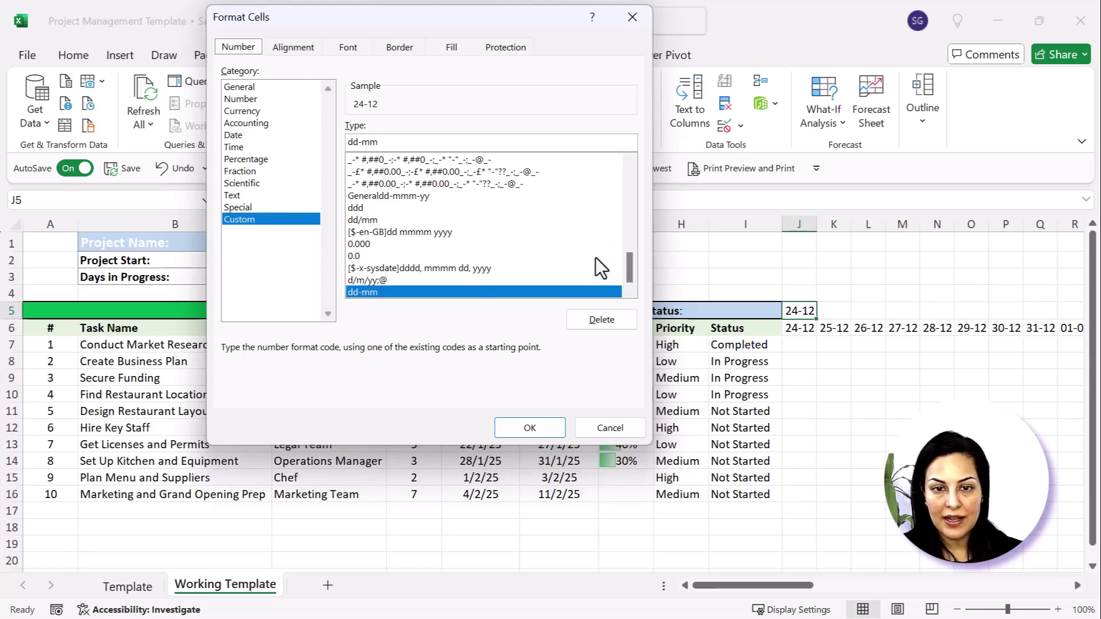
scroll(387, 208, up, 1)
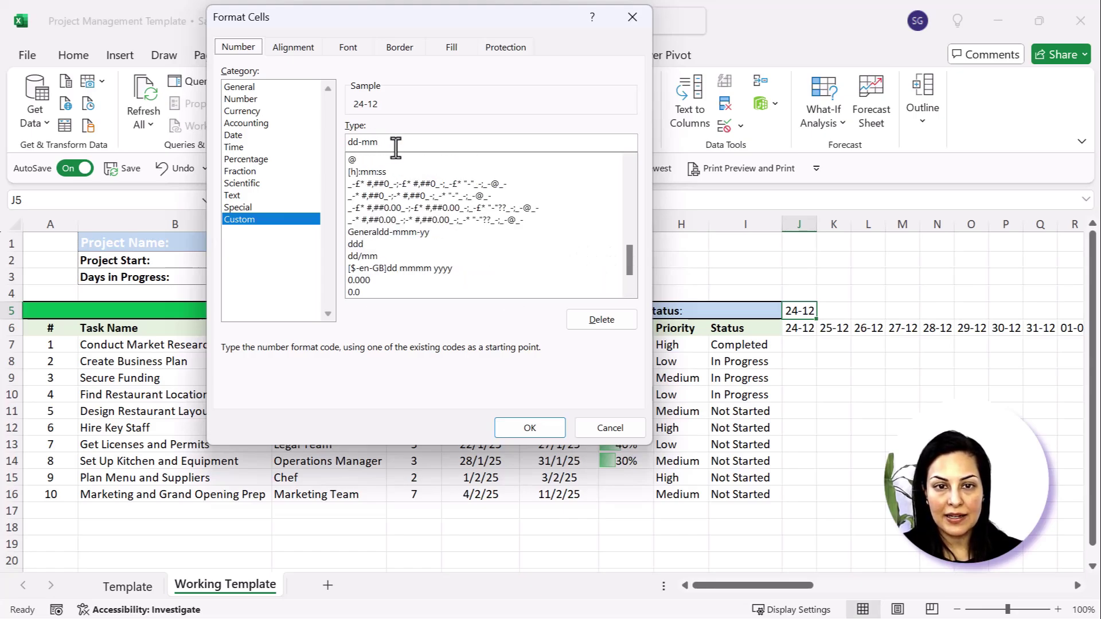
text(dd)
key(Return)
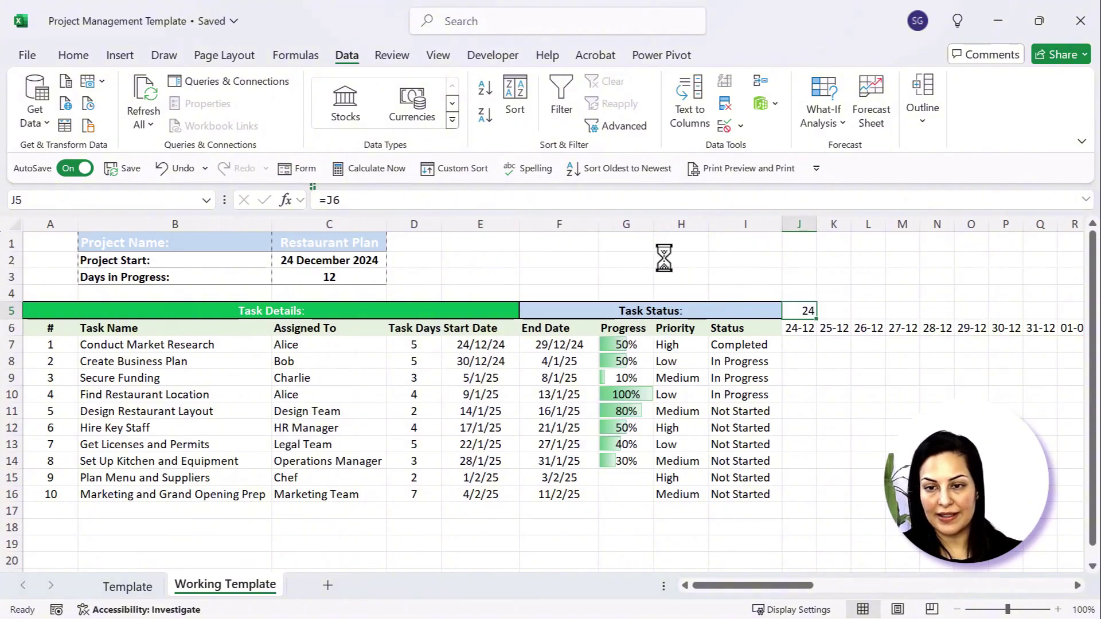
key(ctrl+1)
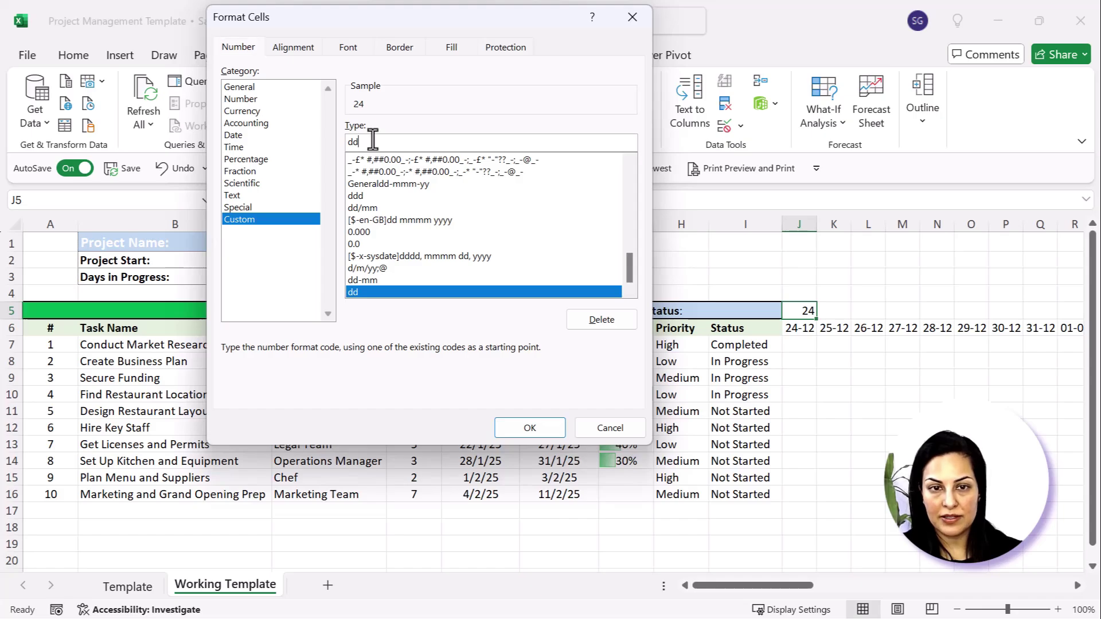
text(d)
key(Return)
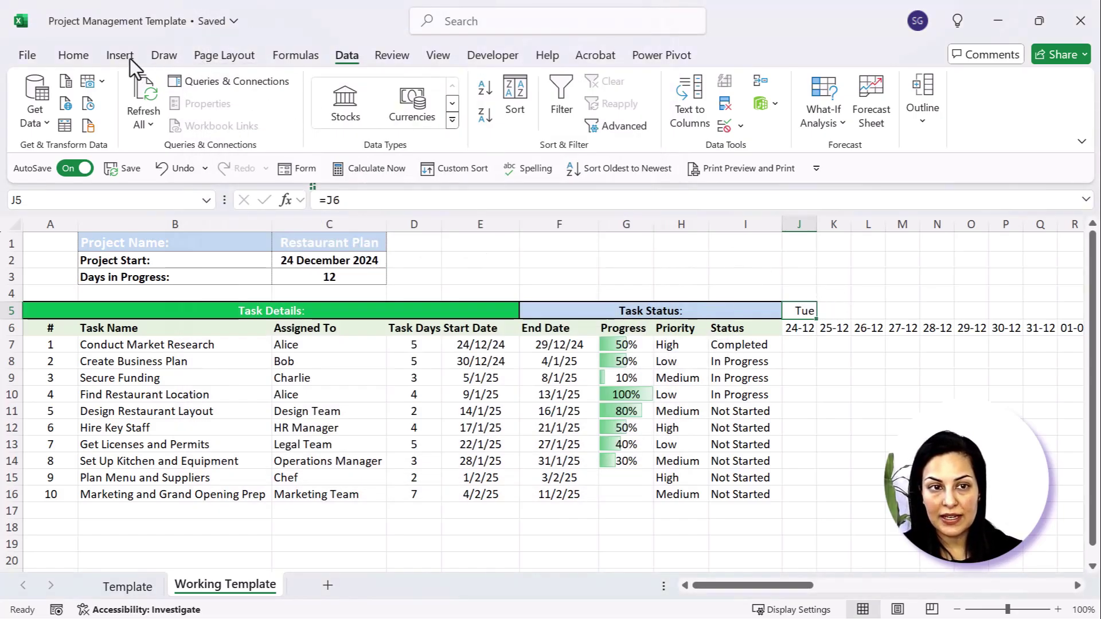
Step: Centre the weekday in J5 and fill its formula across row 5 to column BZ
click(73, 55)
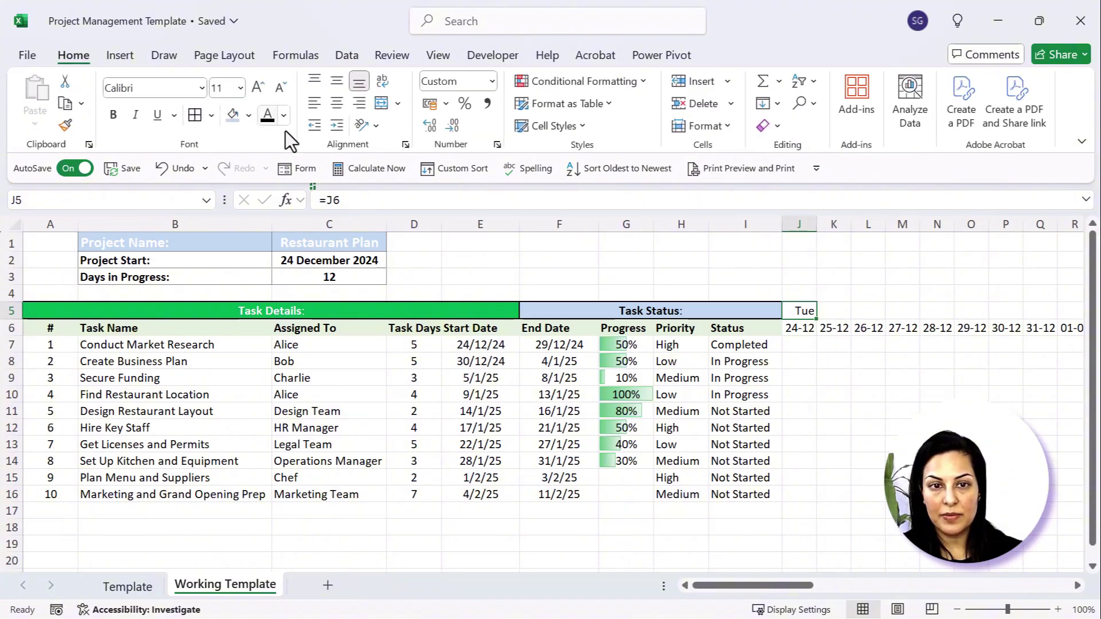
click(337, 104)
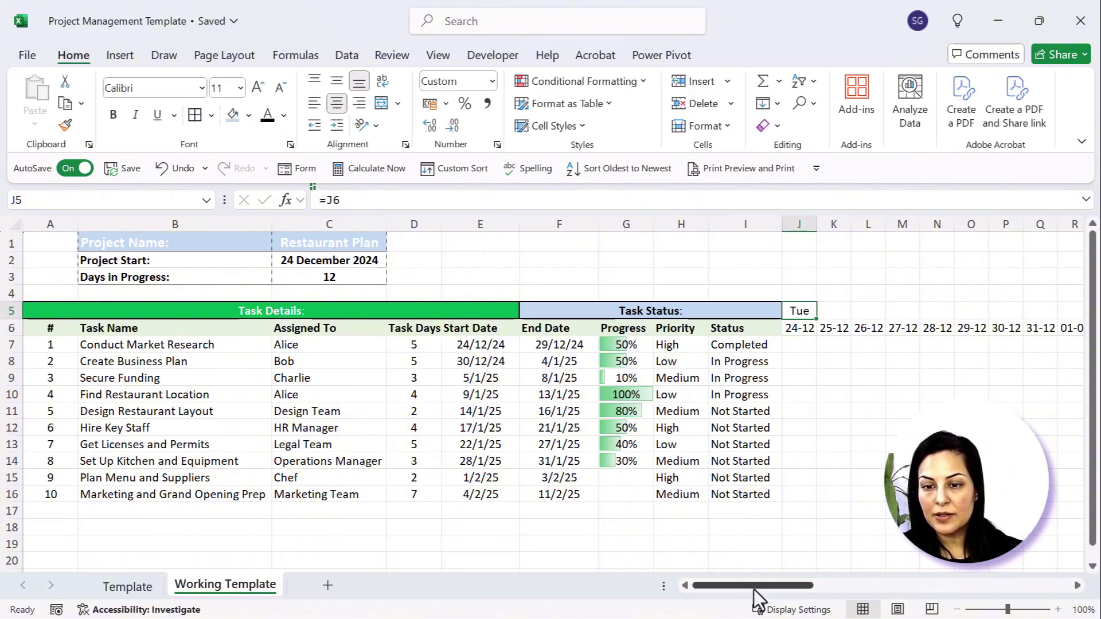
drag(754, 589, 807, 594)
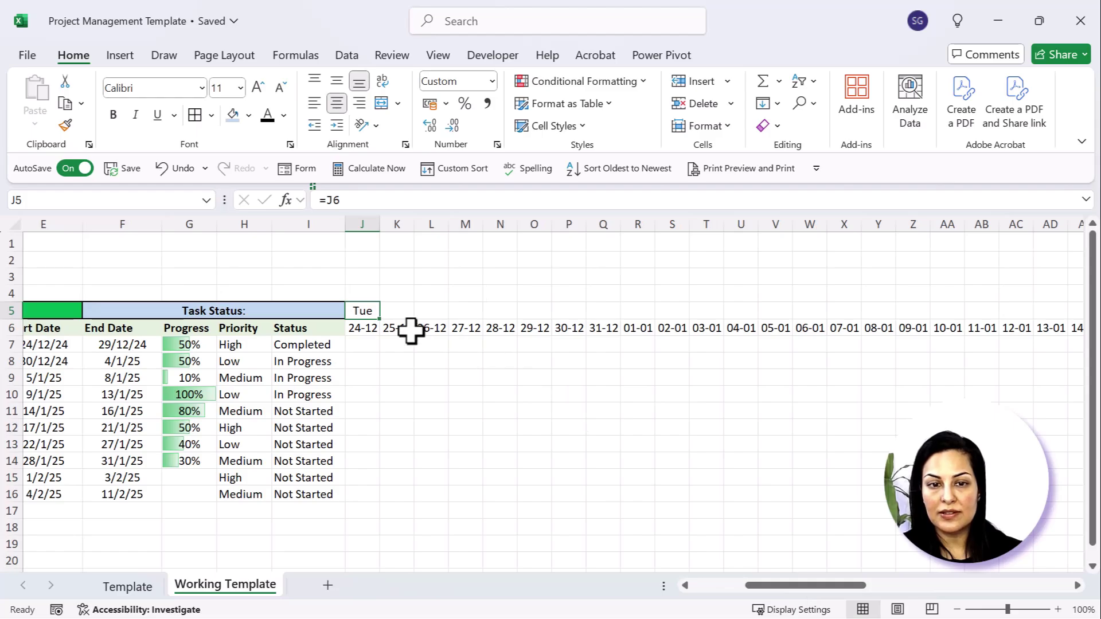
drag(378, 324, 1012, 331)
drag(989, 587, 779, 510)
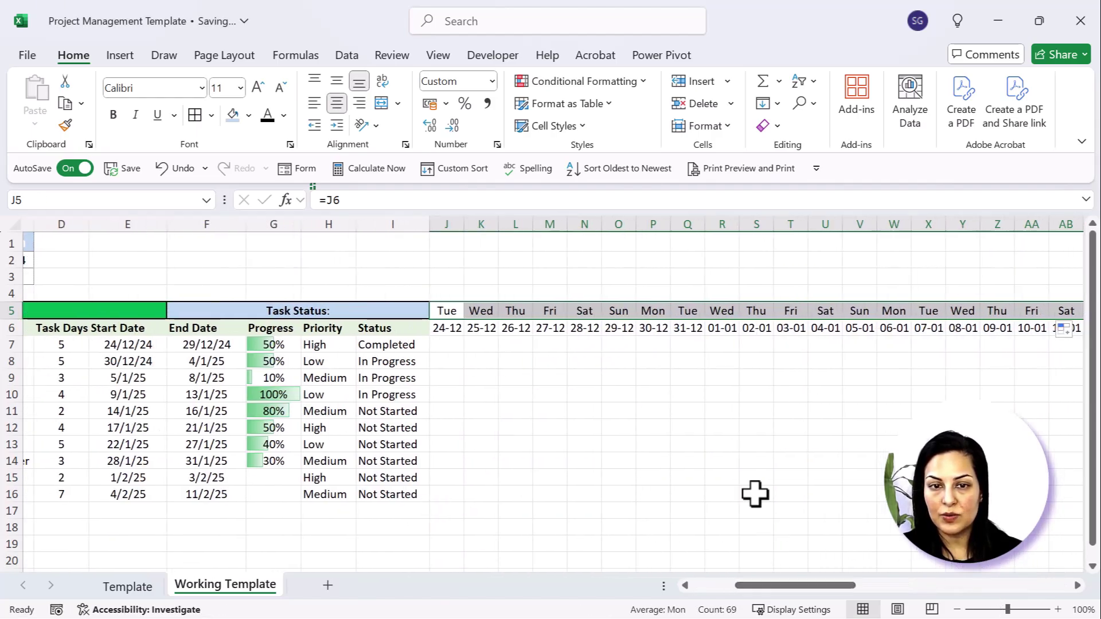
Step: Try copying the weekday cells of row 5 into row 4 starting at J4, and undo the paste
key(ctrl+c)
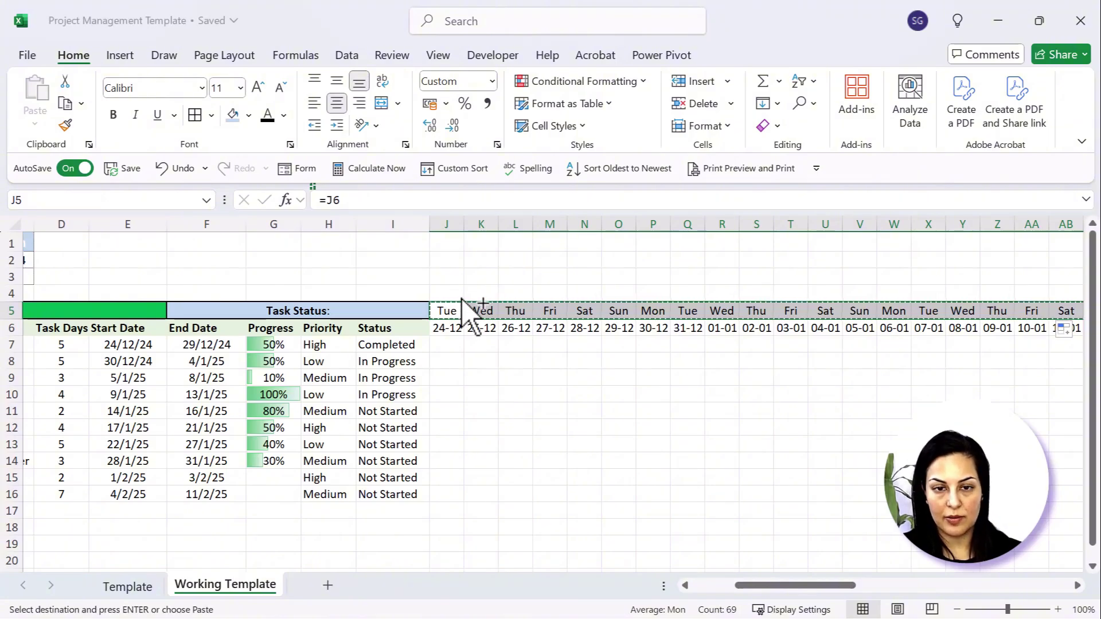
click(457, 294)
key(ctrl+v)
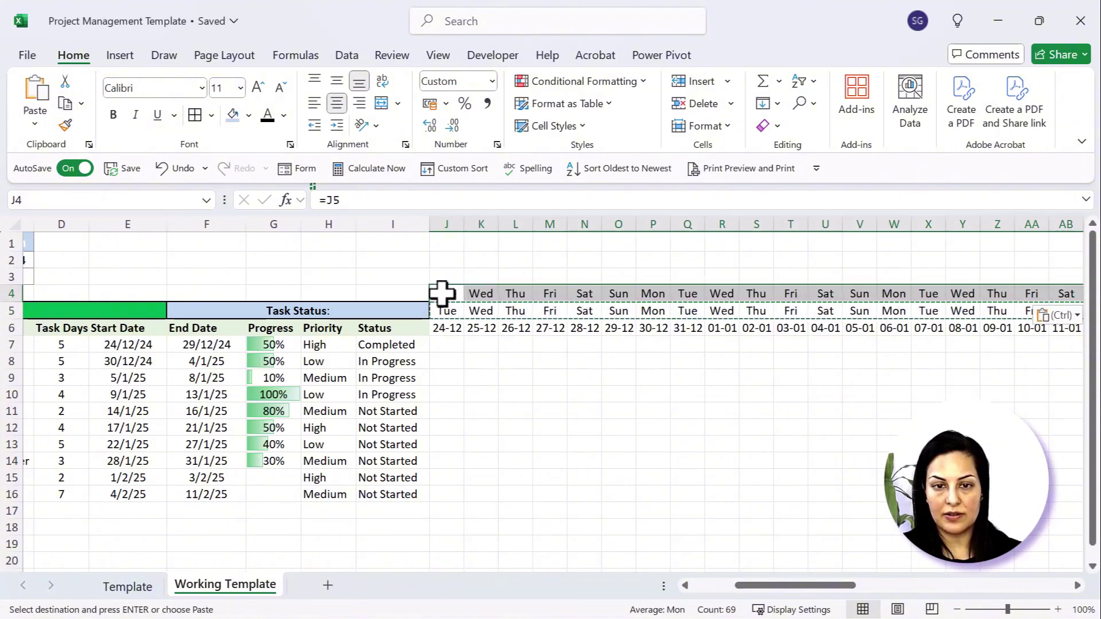
click(442, 293)
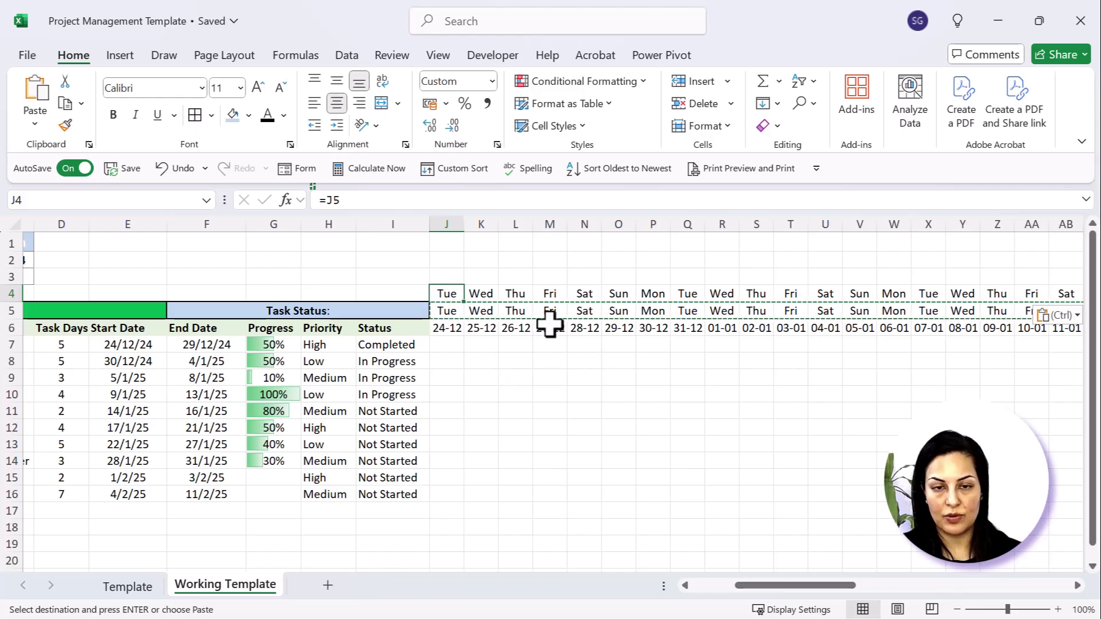
key(ctrl+z)
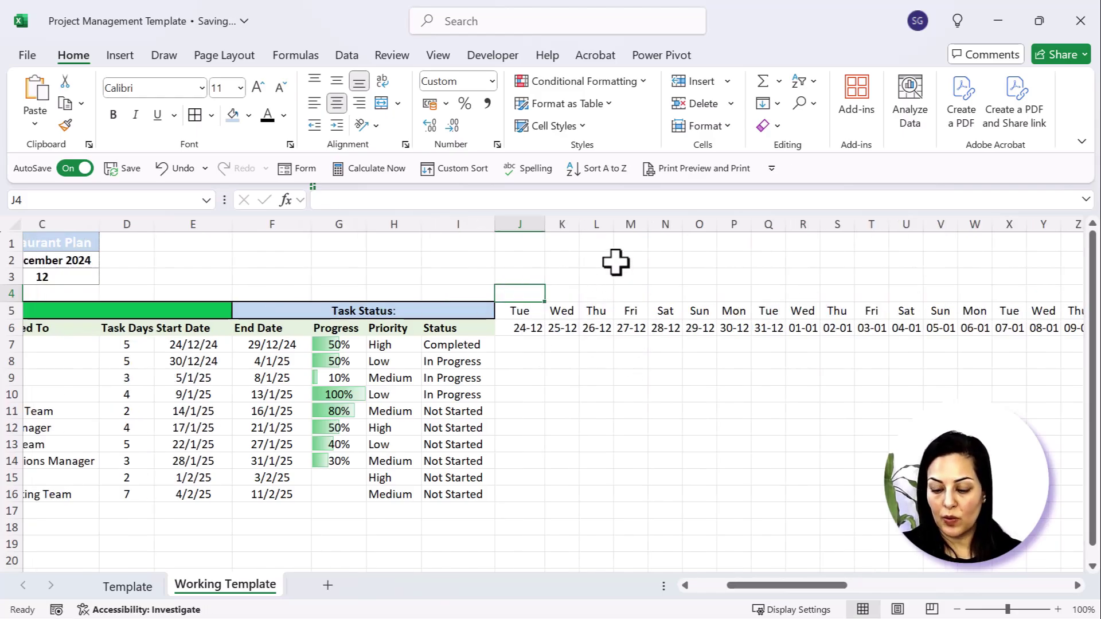
Step: Enter =TEXT(J6,"ddd") in J4 and fill it across to M4
text(=tex)
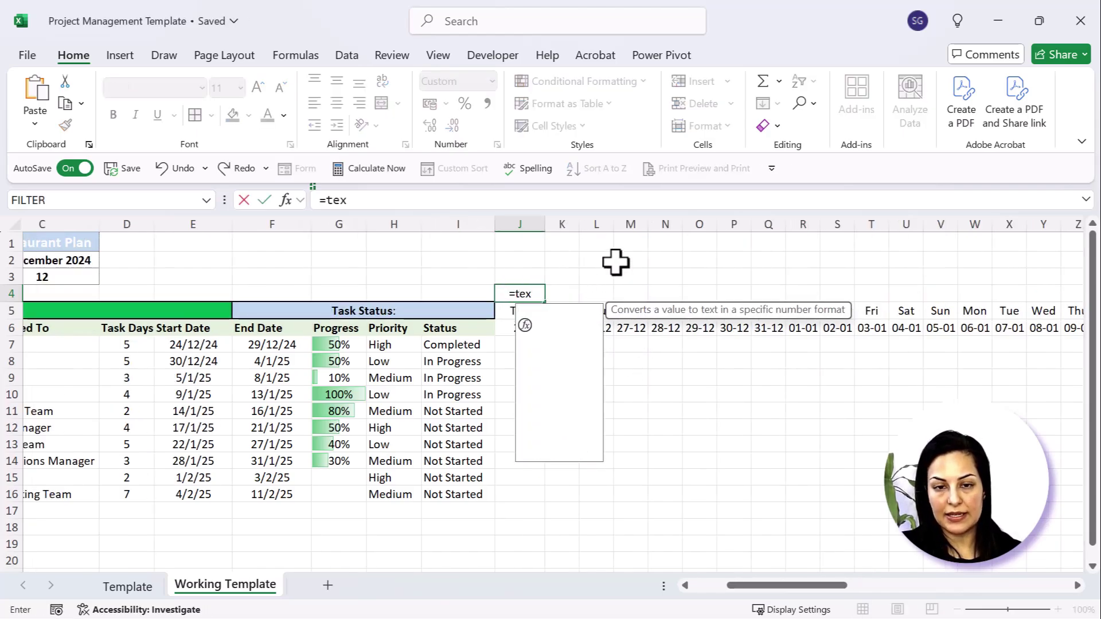
text(t()
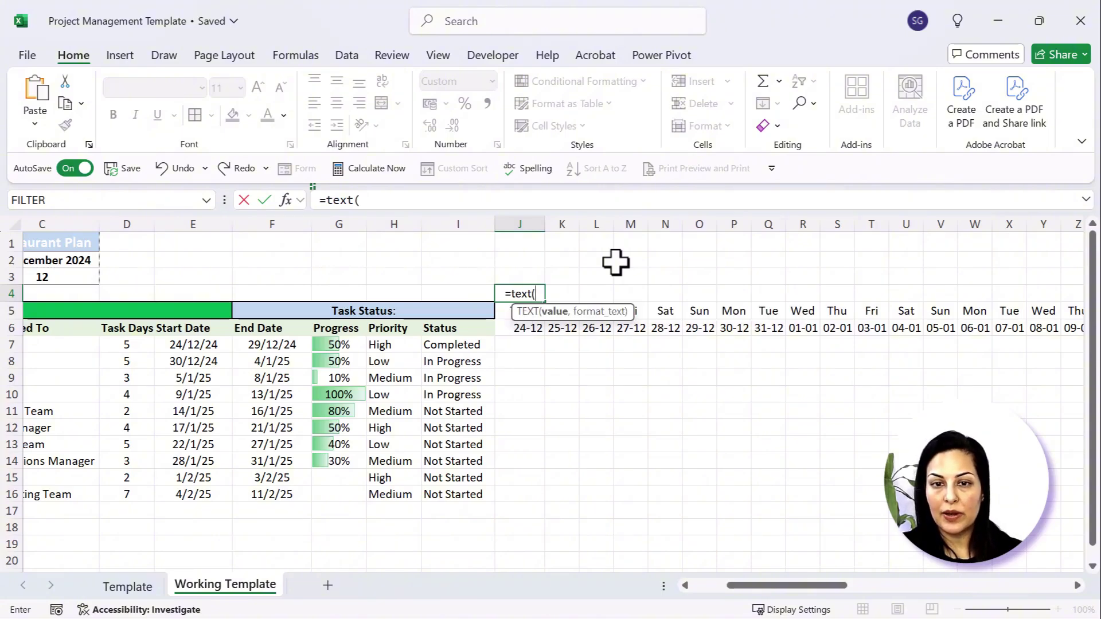
click(511, 328)
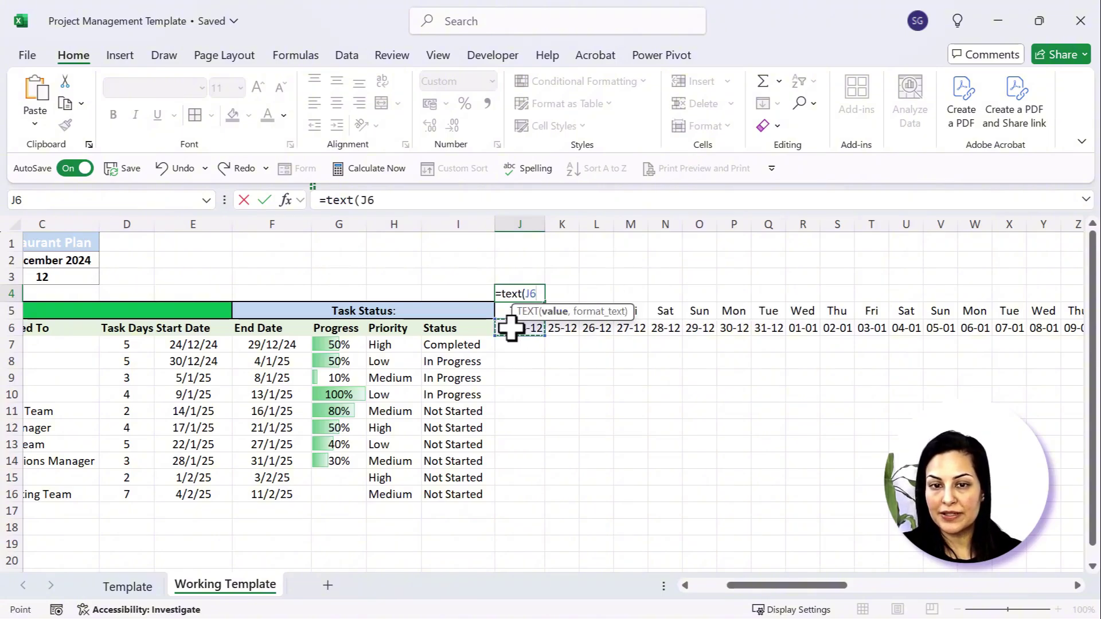
text(,)
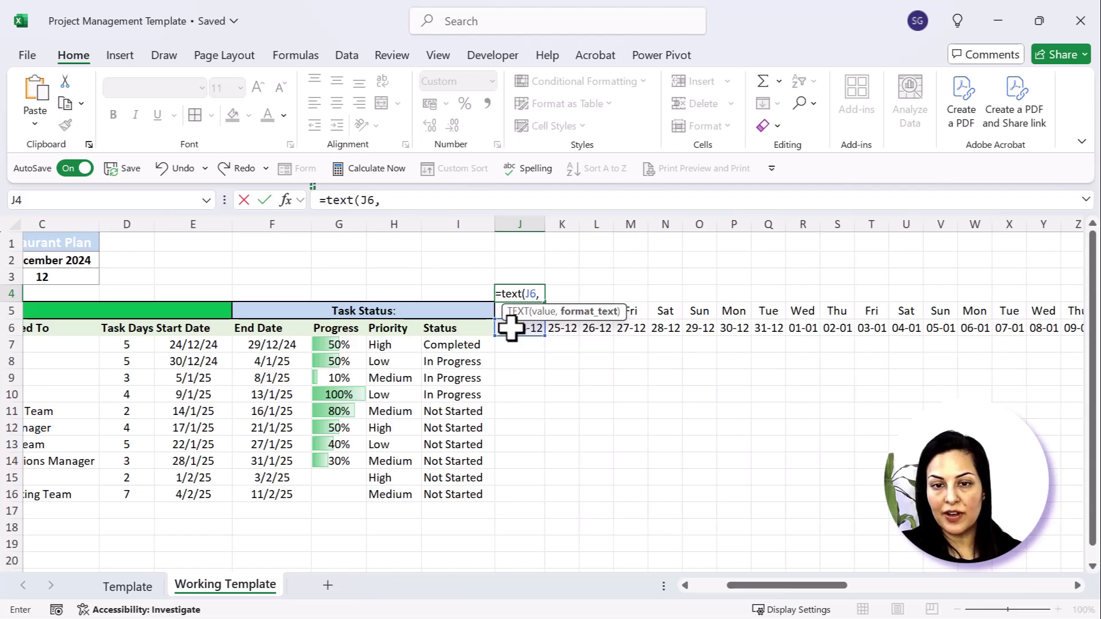
text("d)
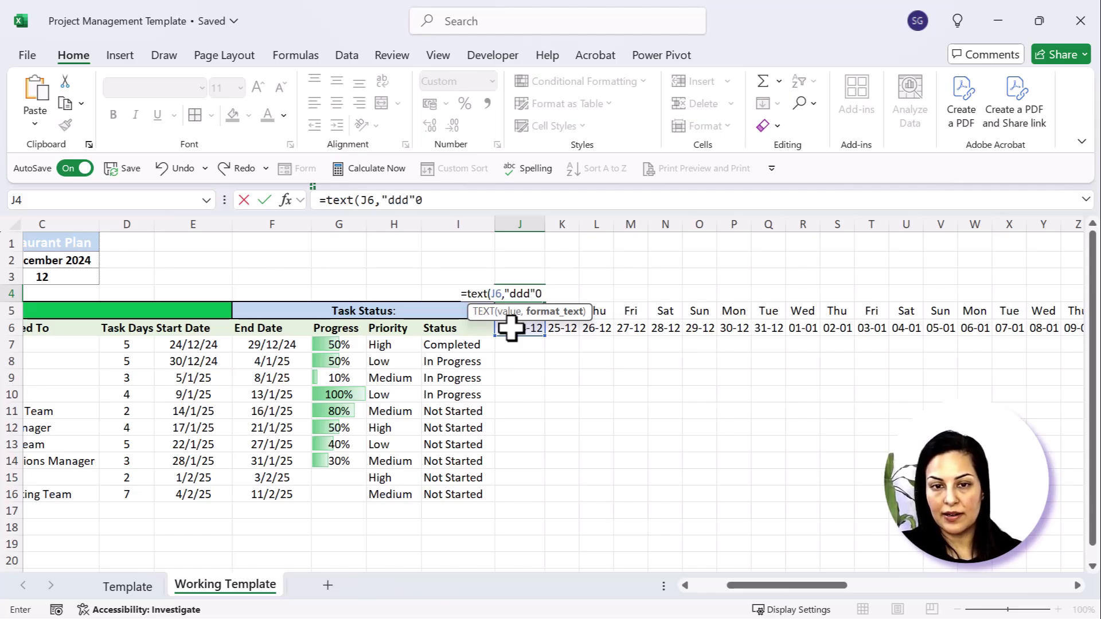
text(dd"))
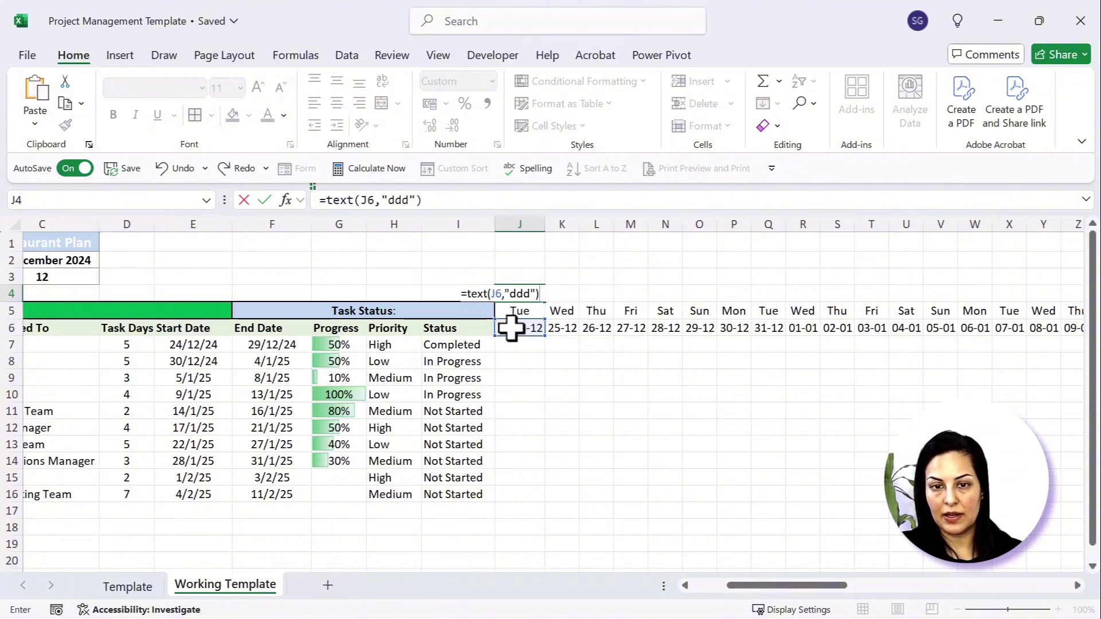
key(Return)
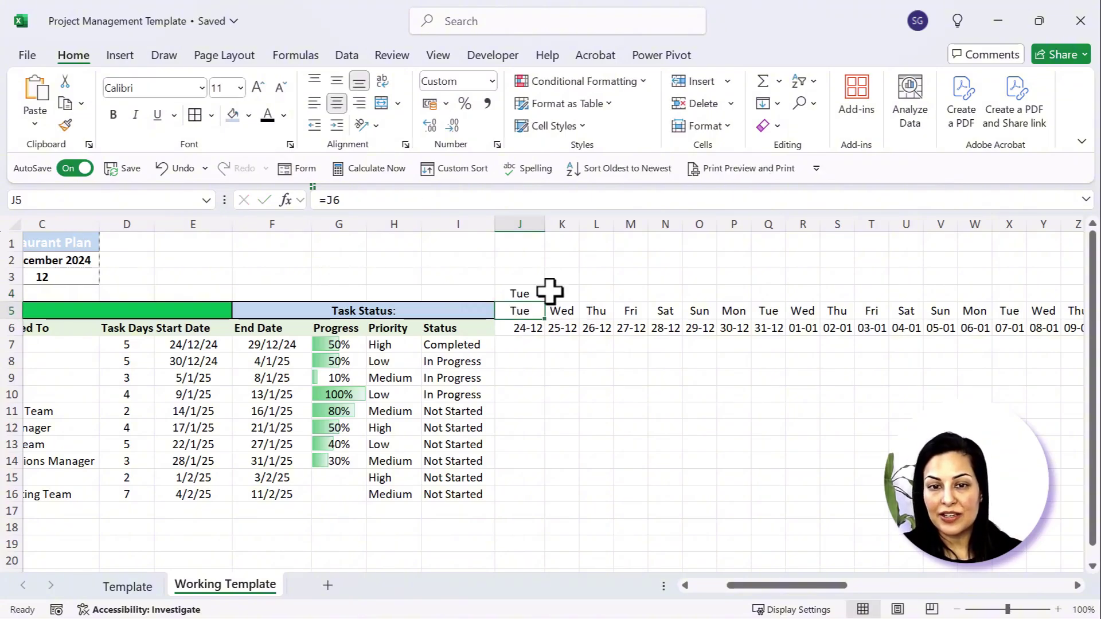
click(522, 297)
drag(549, 305, 645, 304)
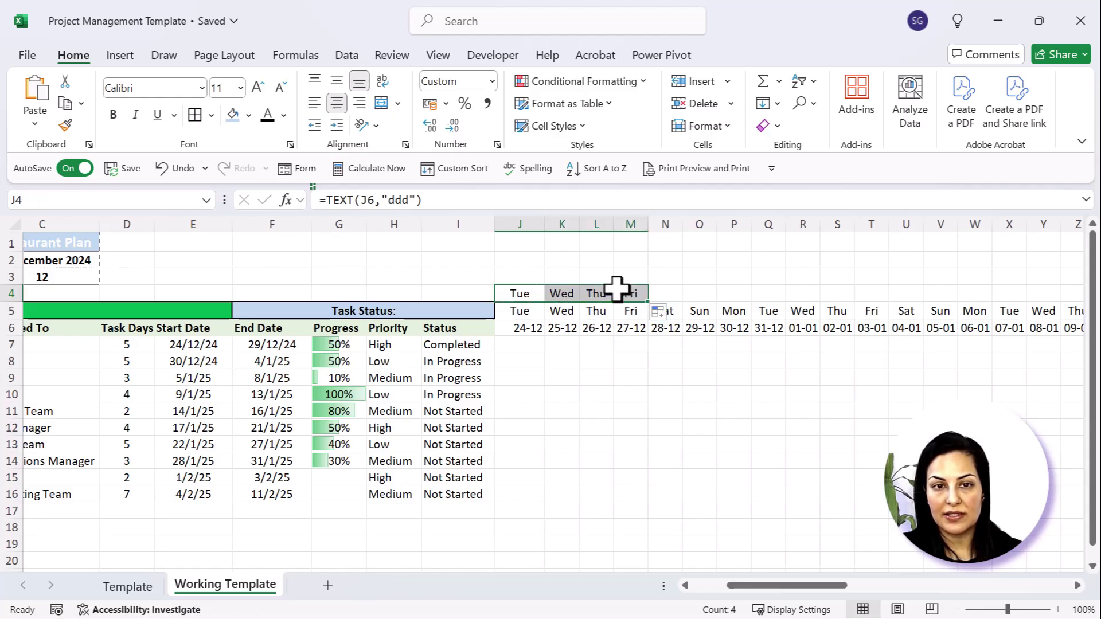
Step: Wrap the J4 formula in LEFT to keep one character: =LEFT(TEXT(J6,"ddd"),1)
click(525, 312)
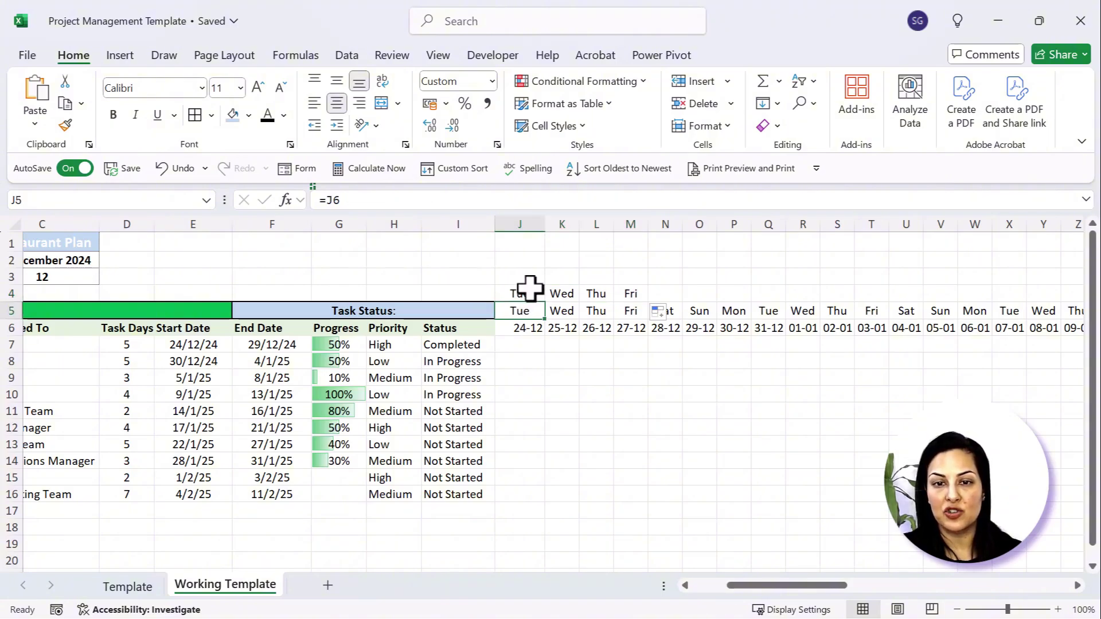
click(529, 290)
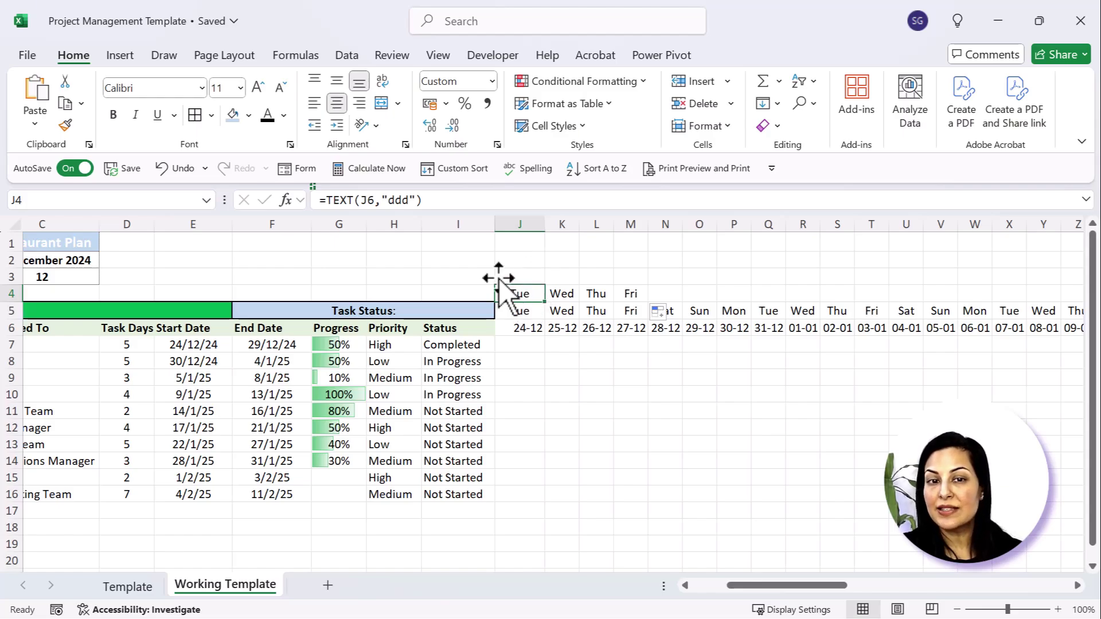
click(324, 202)
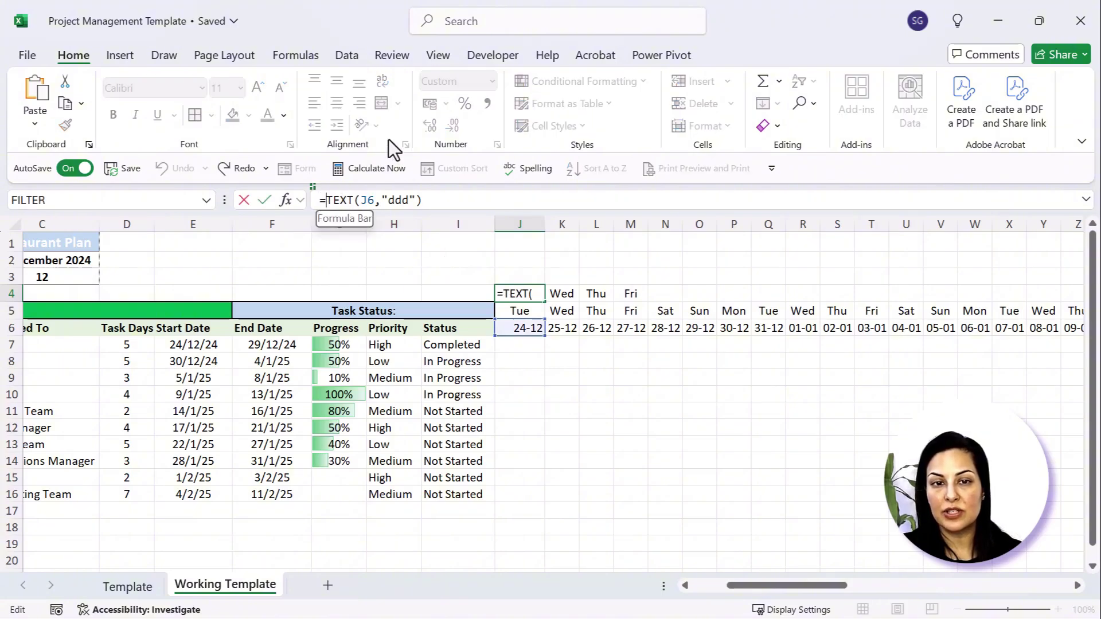
text(left)
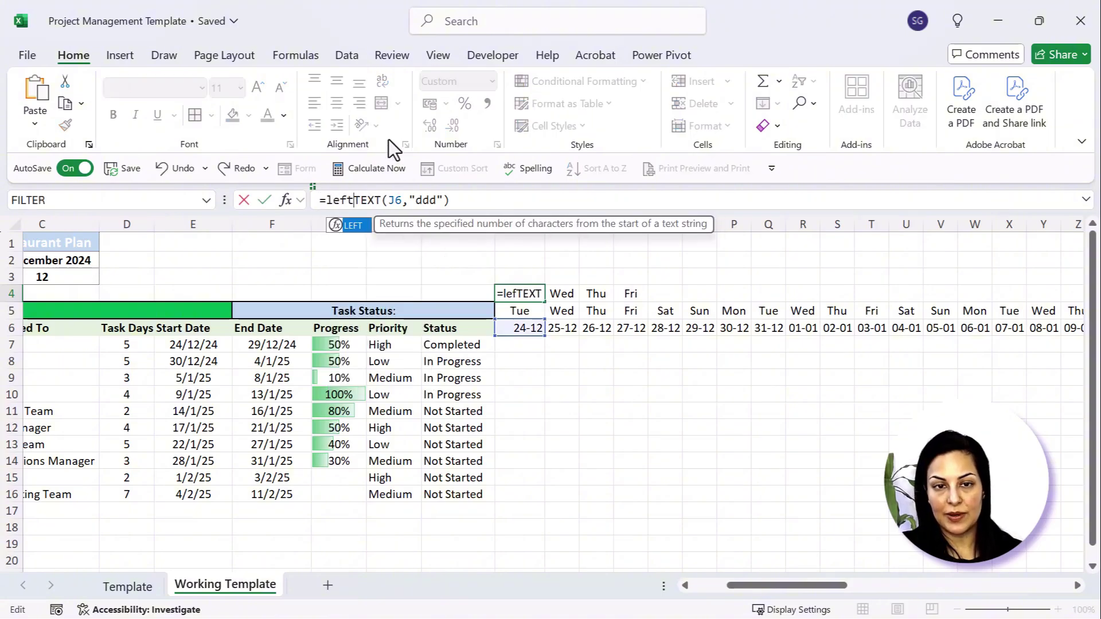
text(()
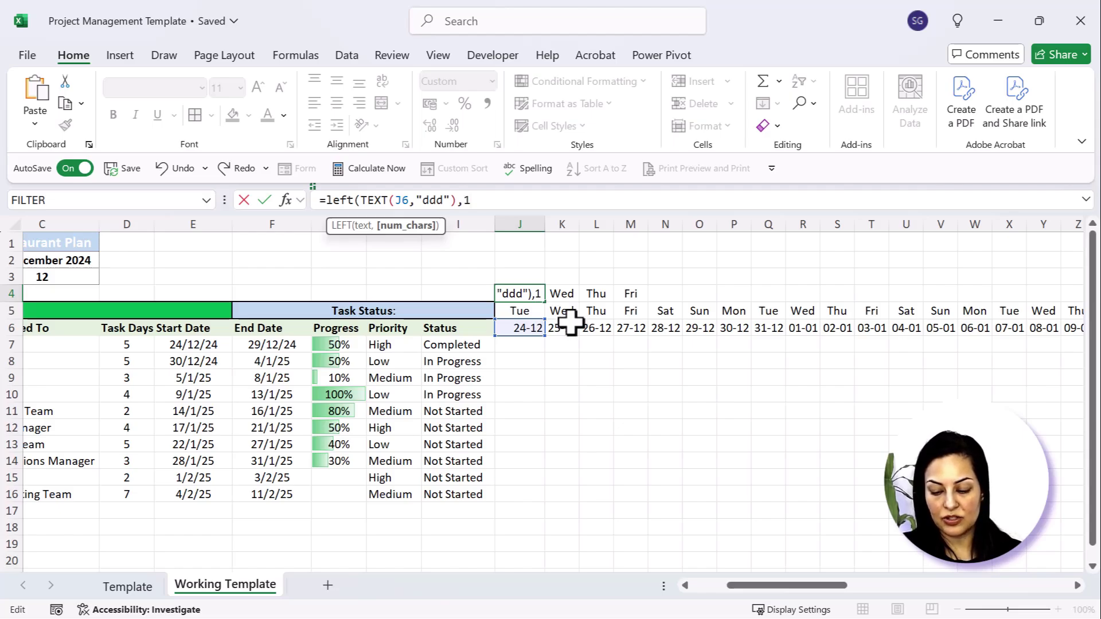
text())
key(Return)
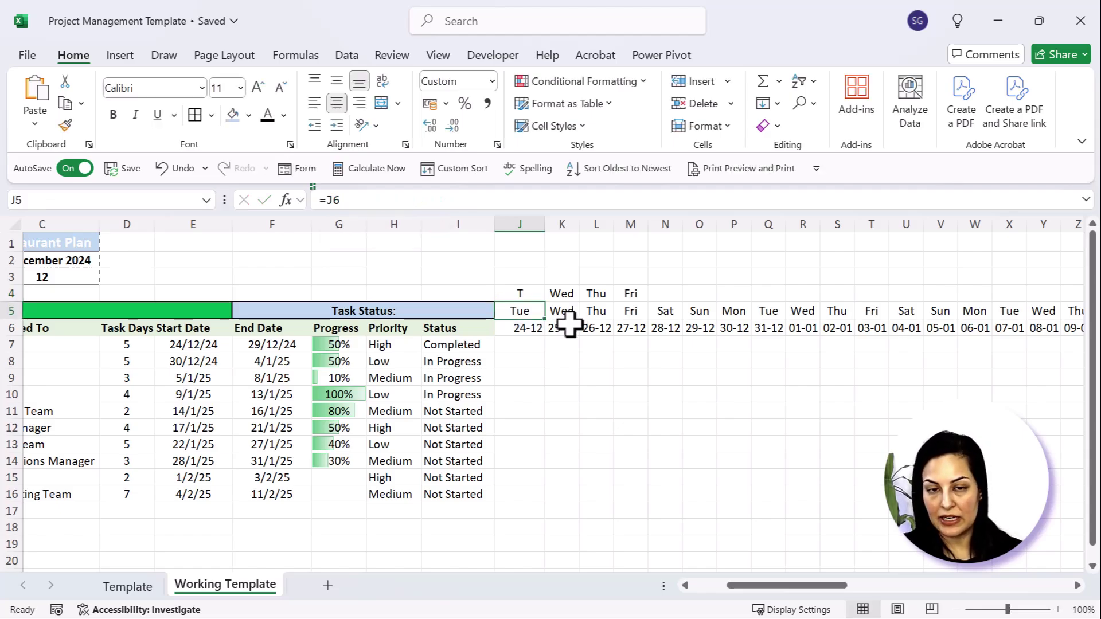
Step: Set the LEFT character count in J4 to 2 and fill the formula across to O4
key(Up)
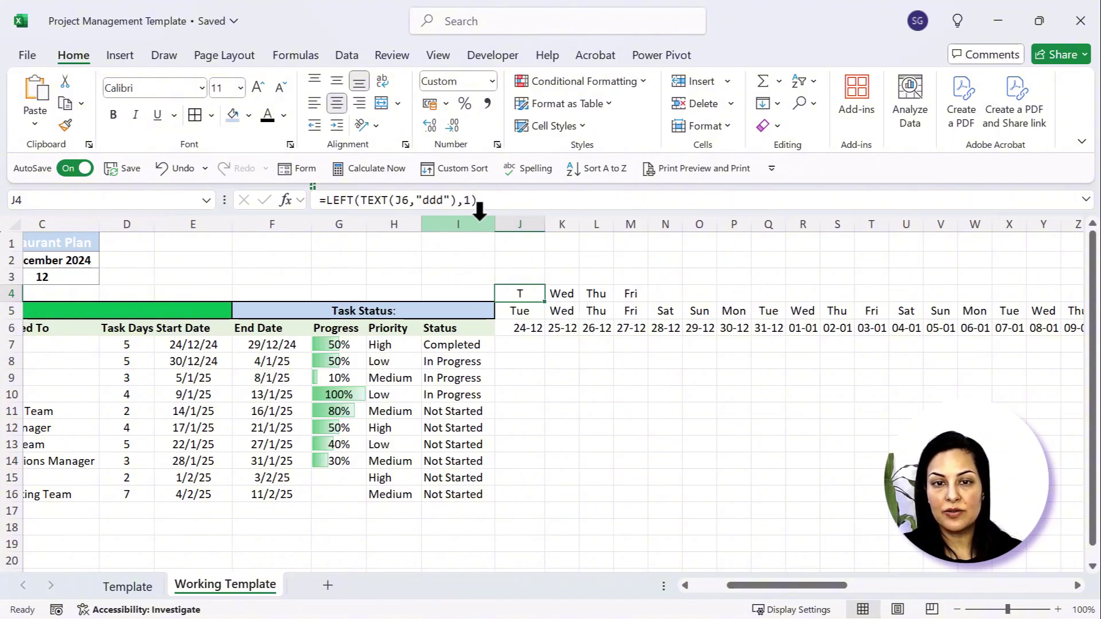
click(471, 200)
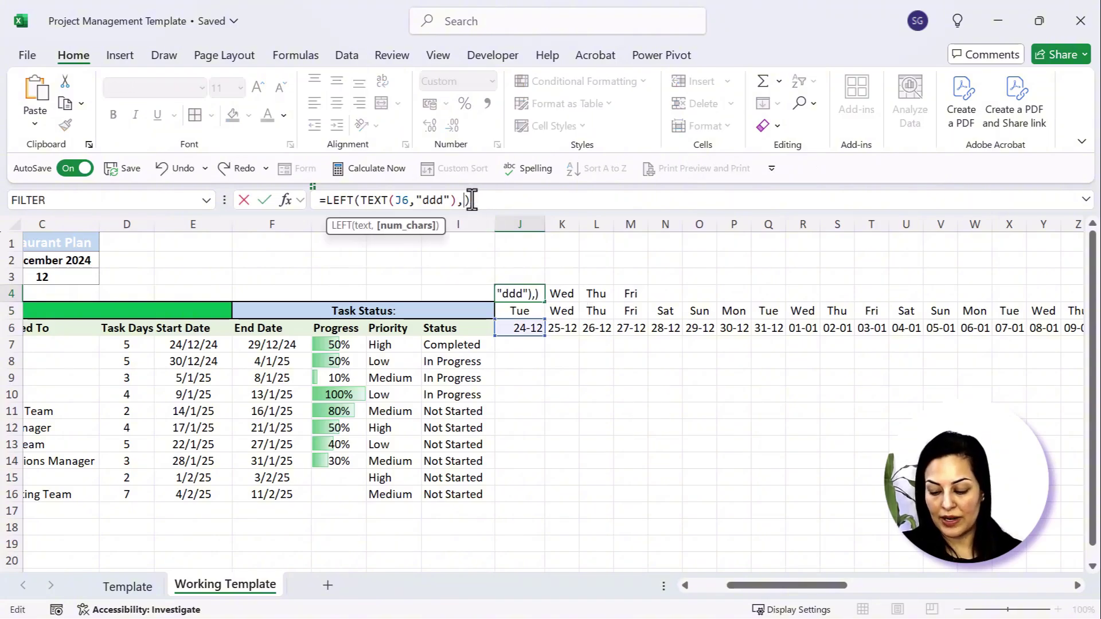
text(2)
key(Return)
click(529, 295)
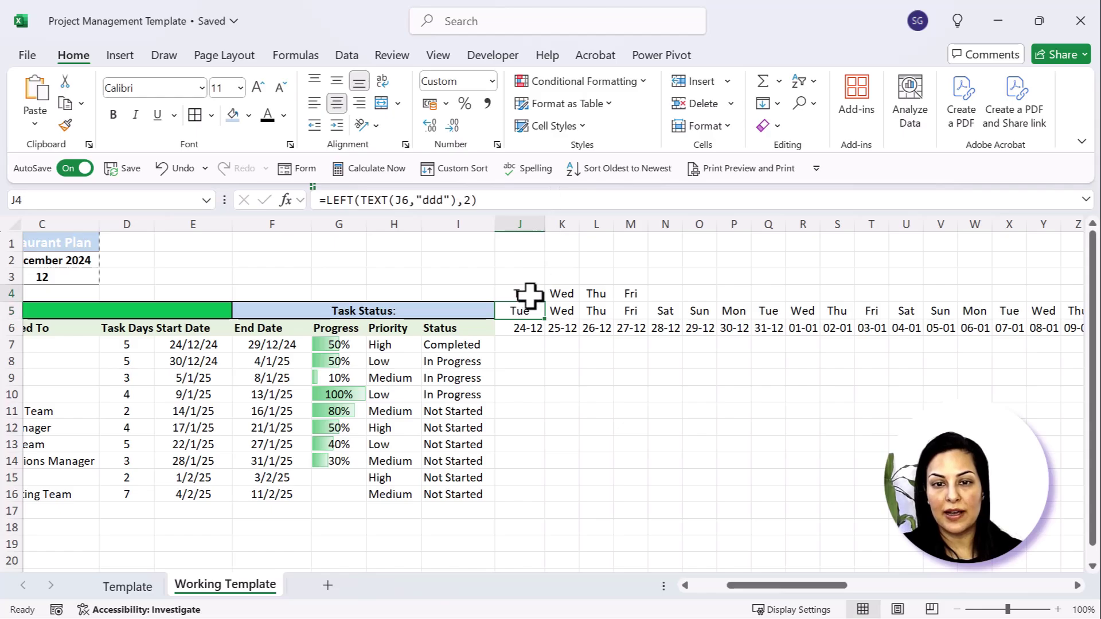
drag(544, 301, 717, 314)
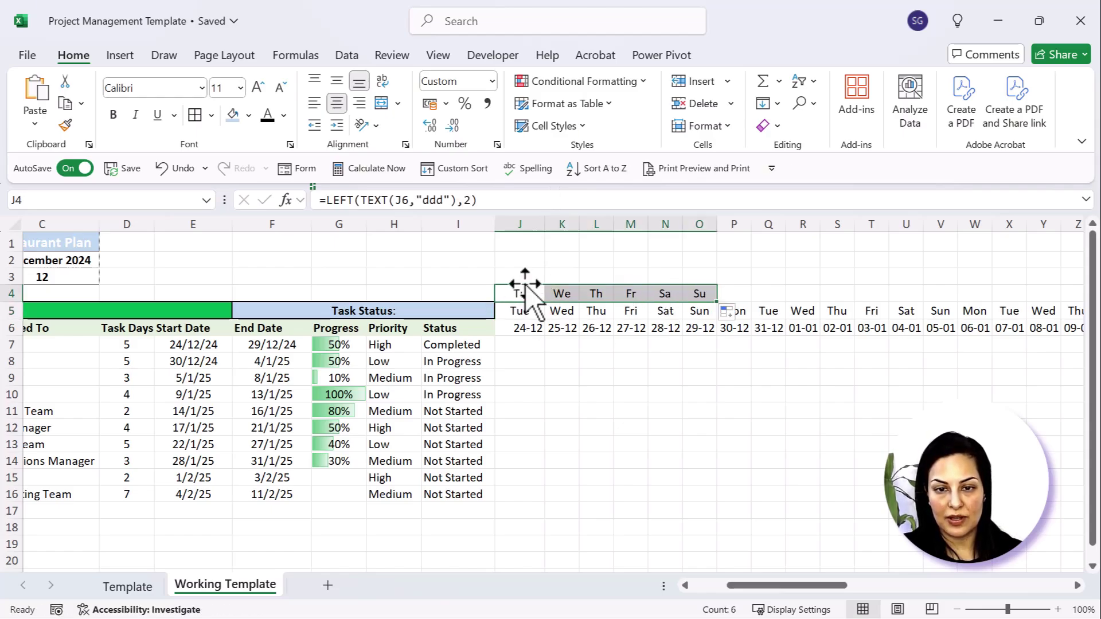
Step: Move the two-letter weekday cells J4:O4 down onto J5:O5, replacing the existing data, and fit the widths of those timeline columns
drag(525, 285, 527, 306)
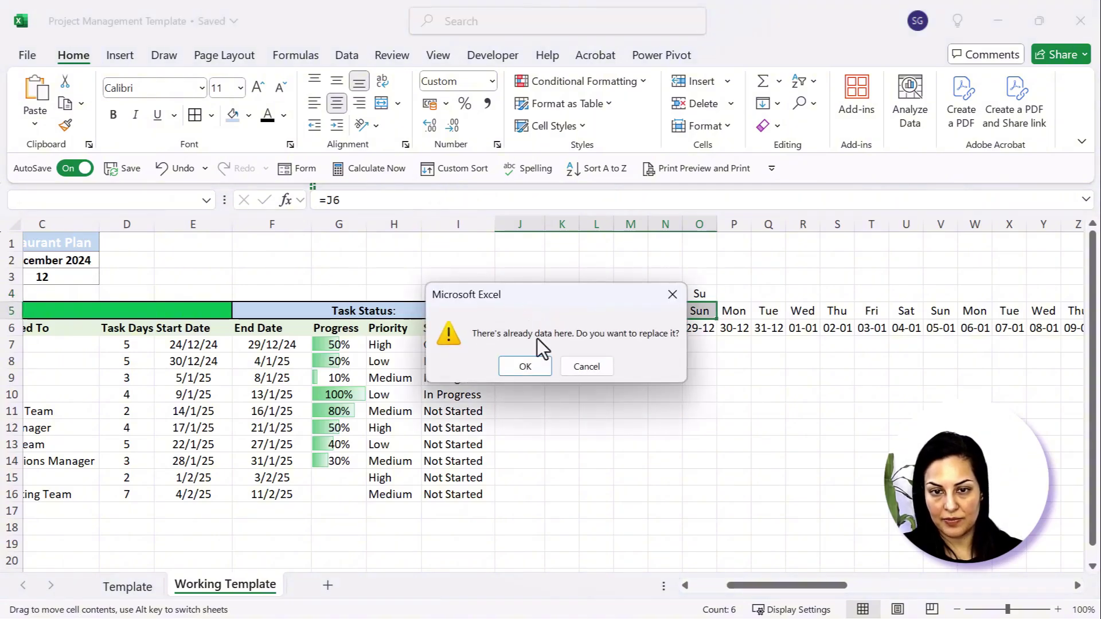
click(526, 366)
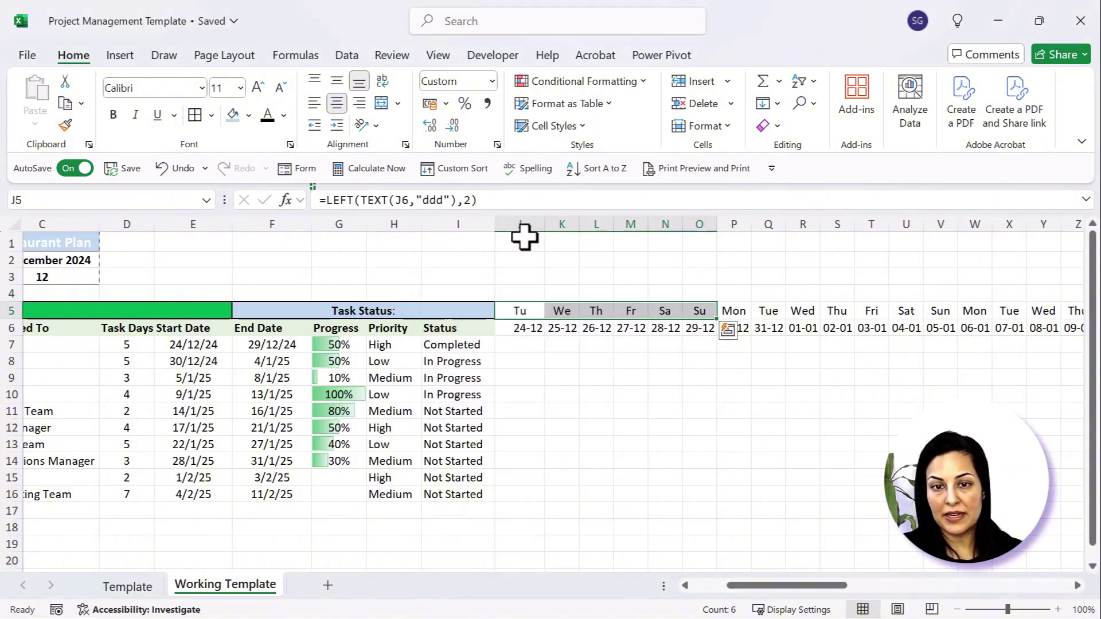
drag(523, 225, 675, 218)
click(679, 310)
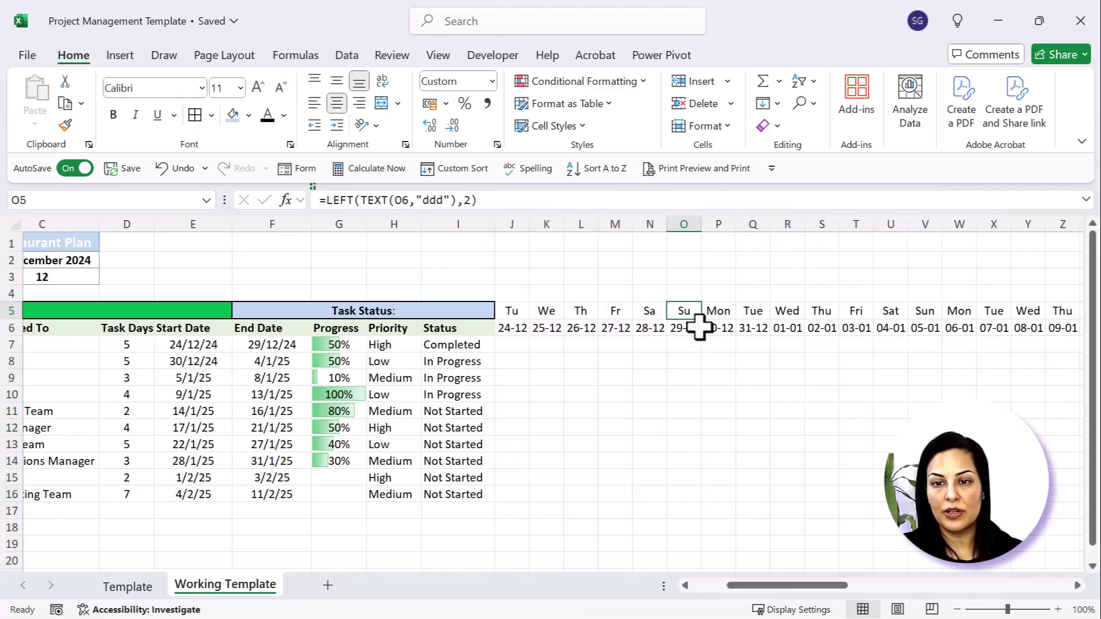
Step: Copy the two-letter weekday formula from O5 across the rest of the weekday row, P5:BZ5
key(ctrl+c)
key(Right)
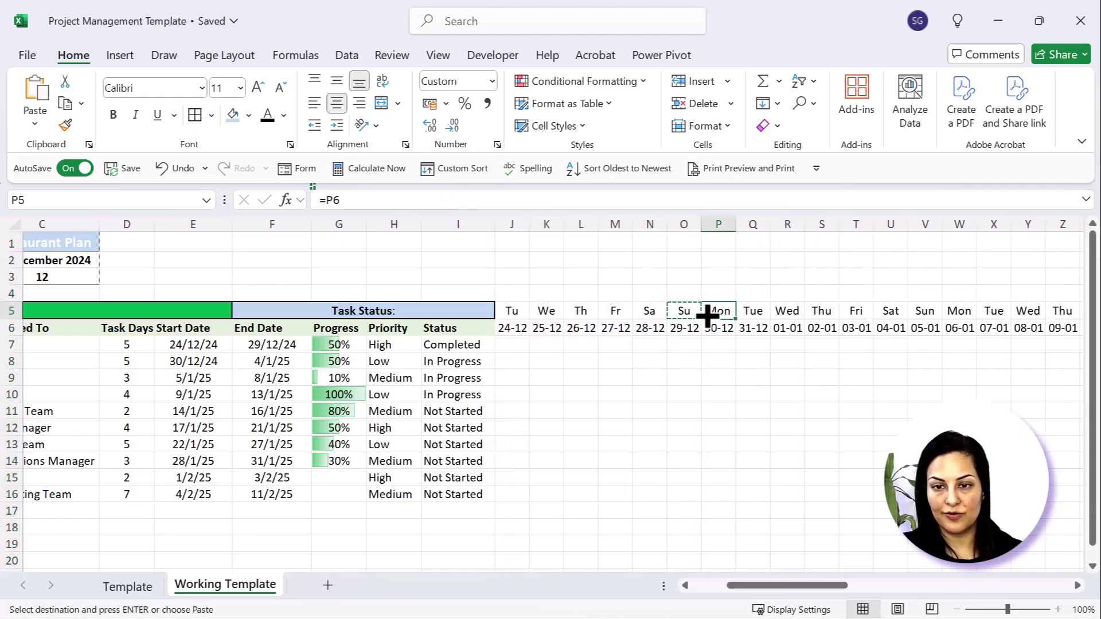
key(ctrl+shift+Right)
key(ctrl+v)
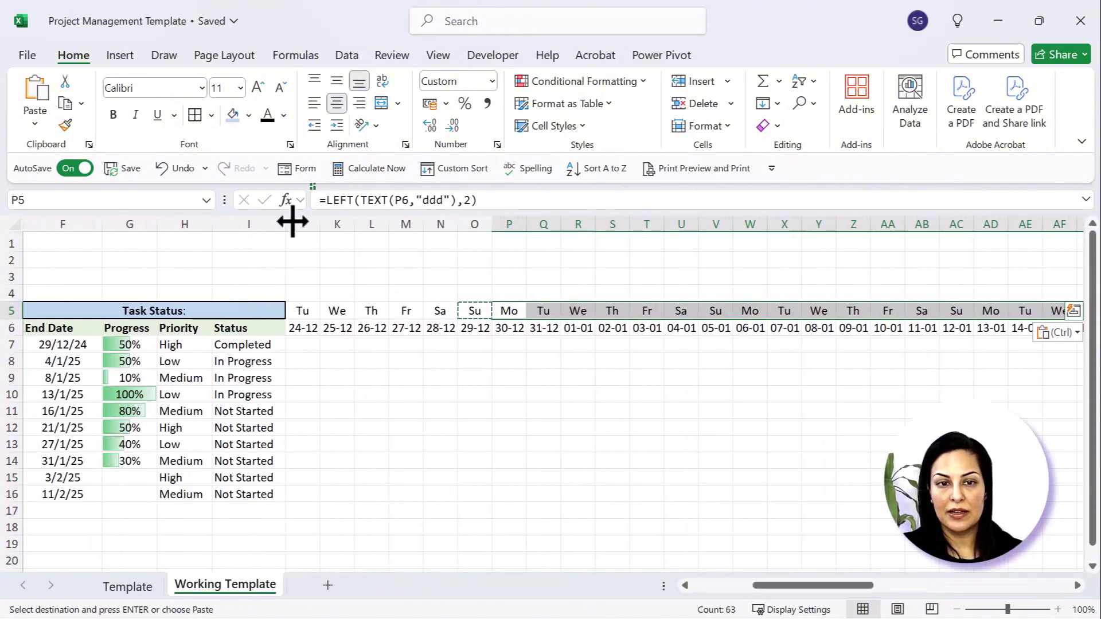
drag(292, 221, 602, 246)
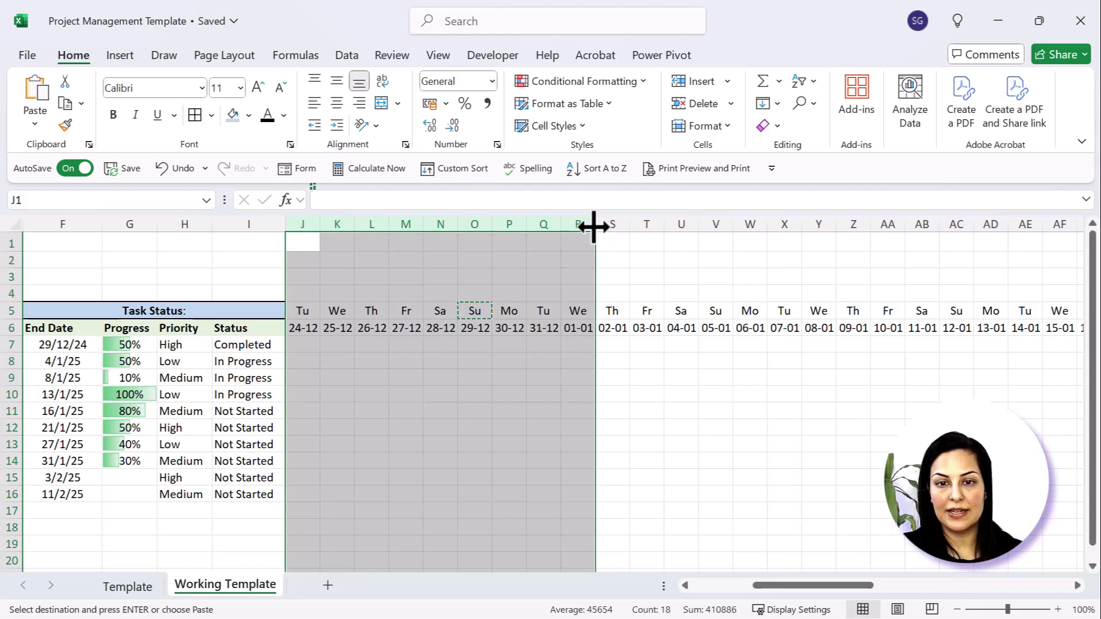
click(381, 345)
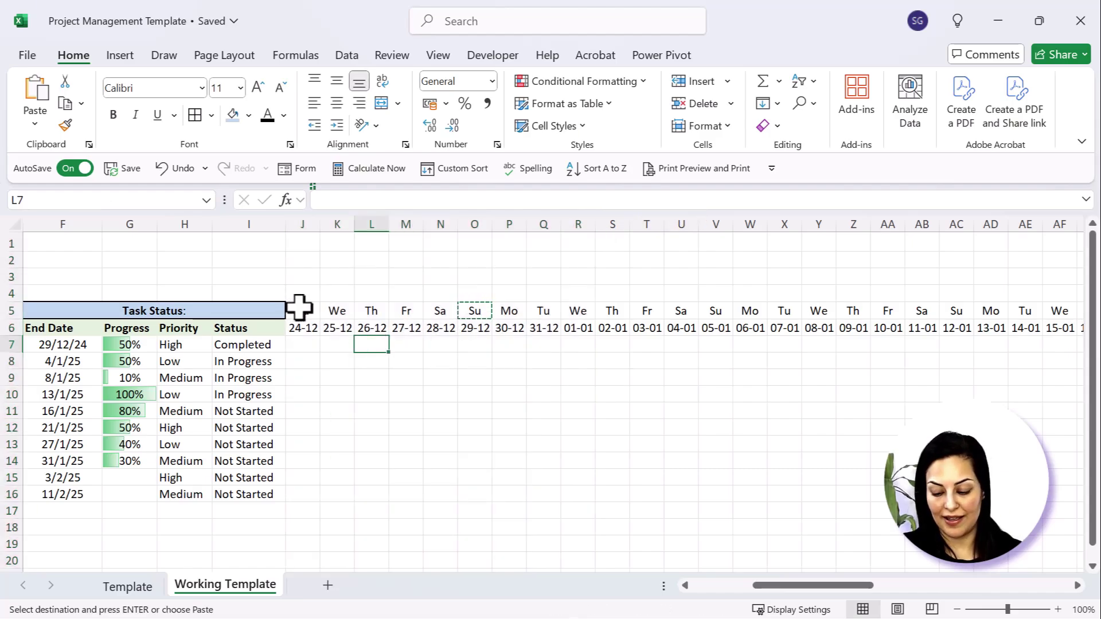
key(Escape)
Step: Set the weekday and date rows J5:BZ6 to font size 9 and narrow timeline columns J through BP to fit
click(299, 308)
key(shift+Right)
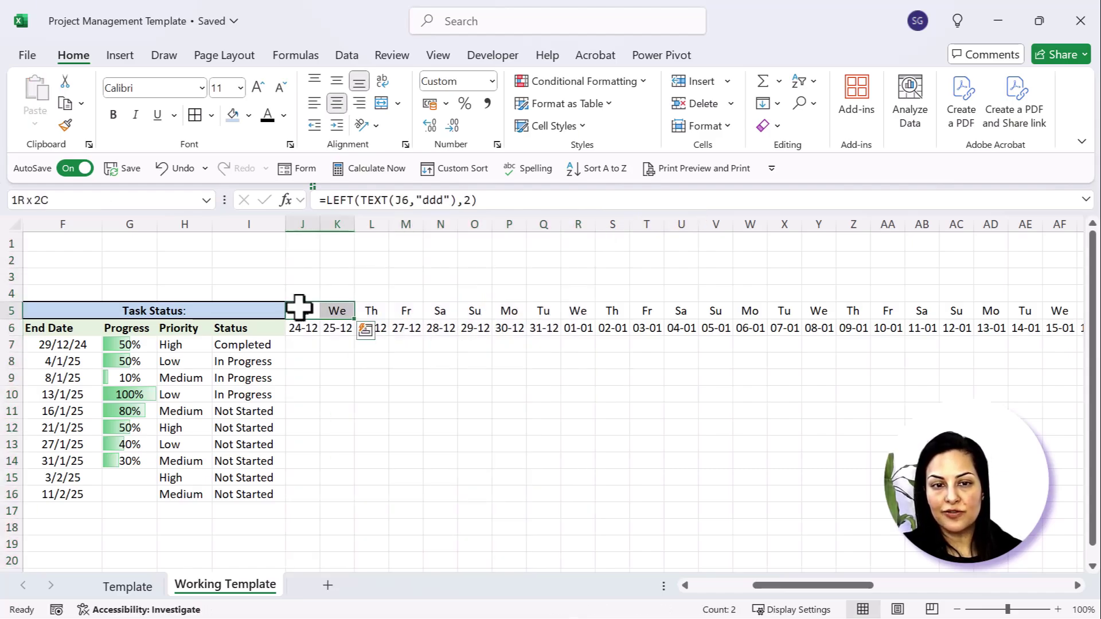
key(ctrl+shift+Right)
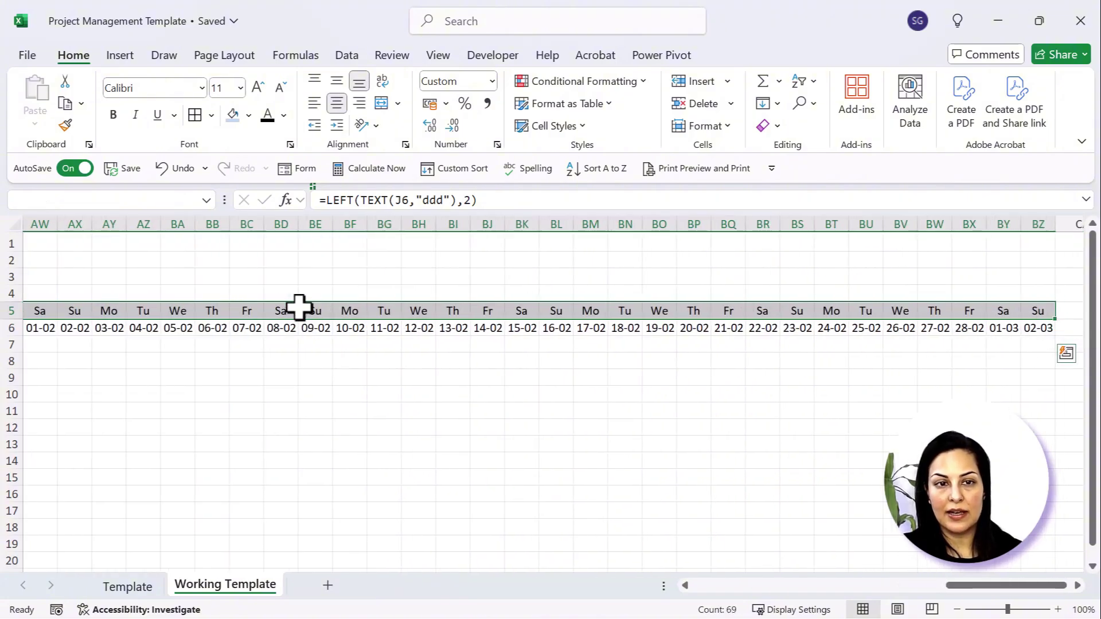
key(shift+Down)
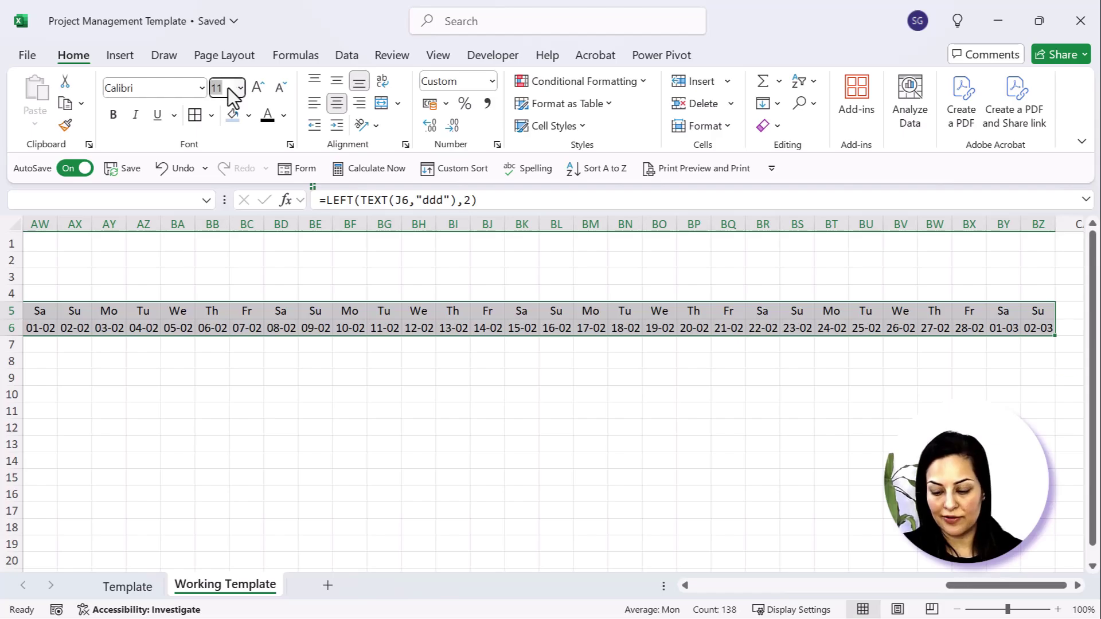
text(9)
key(Return)
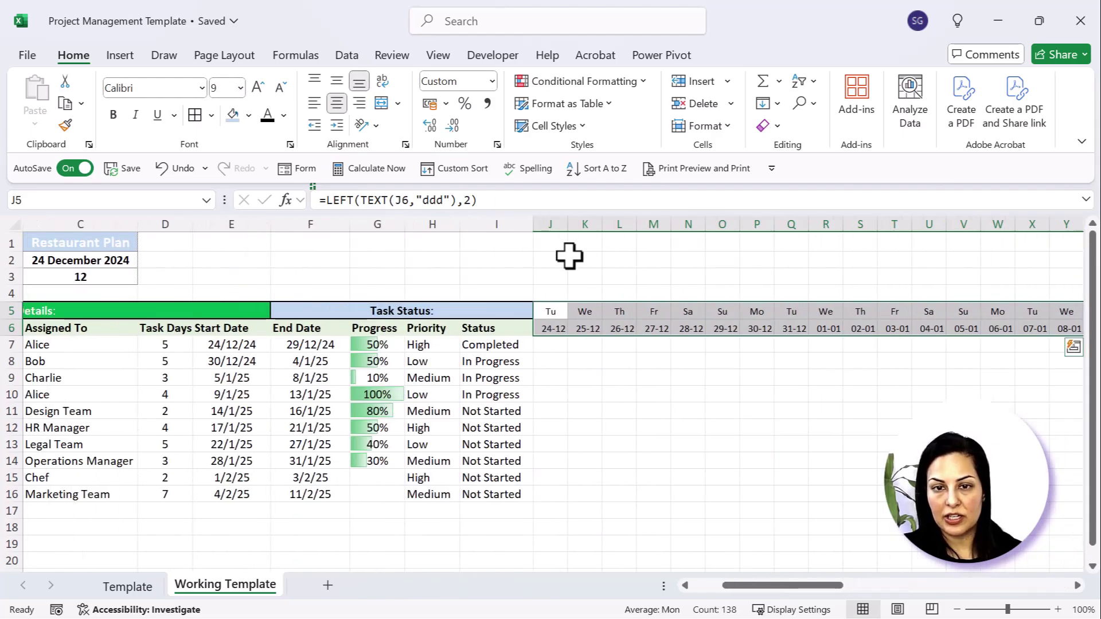
drag(565, 224, 882, 225)
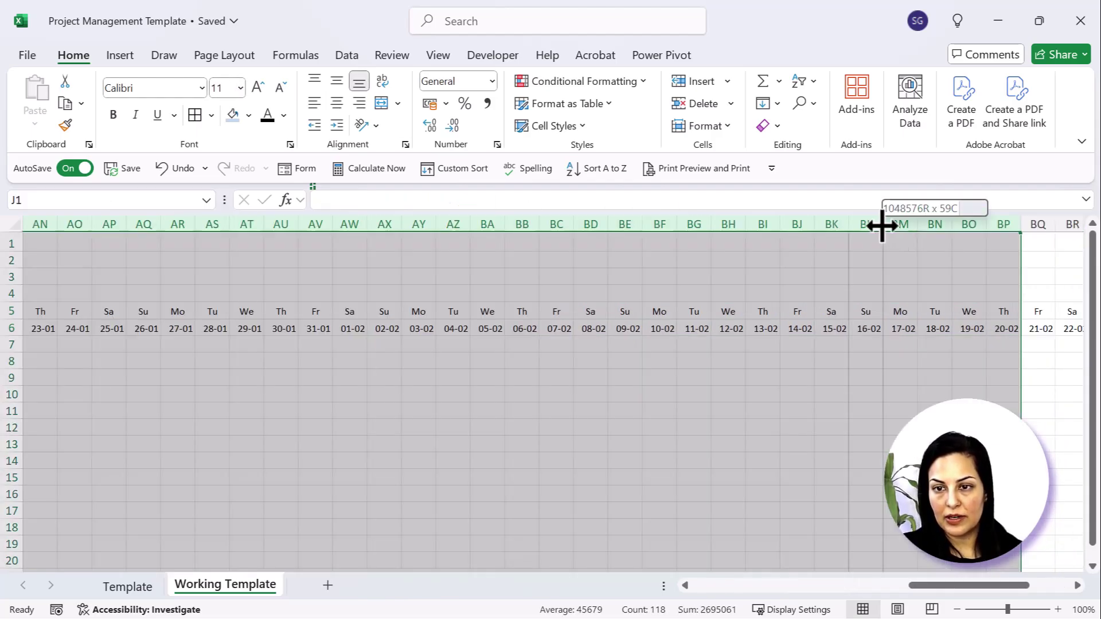
drag(955, 584, 758, 557)
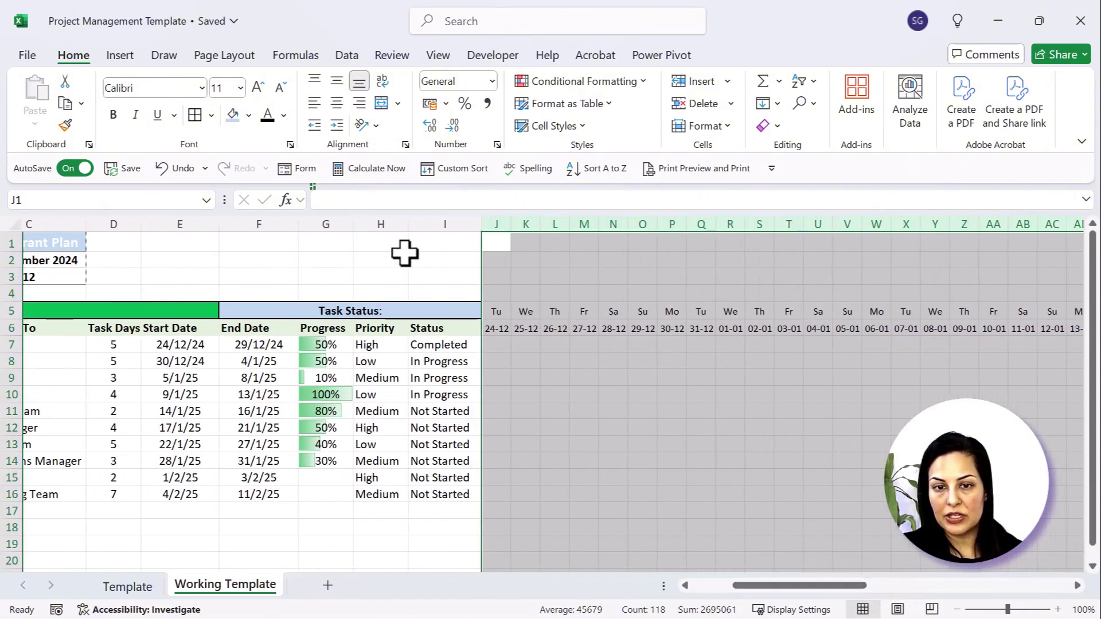
Step: Format the weekday row J5:BZ5 with the standard green fill and white font
click(494, 310)
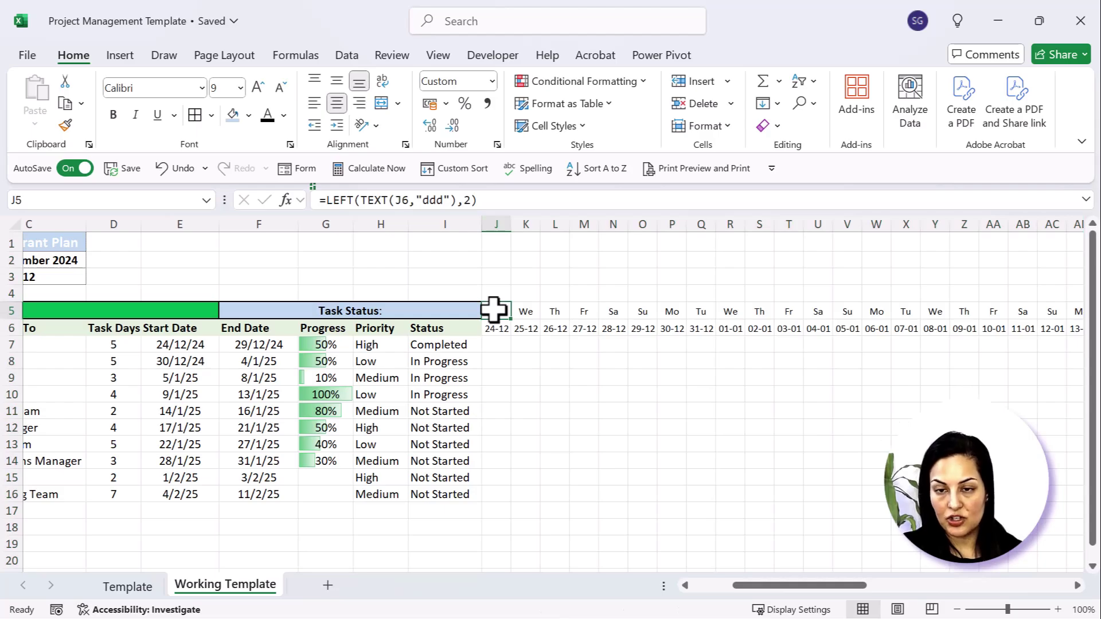
key(ctrl+shift+Right)
click(248, 115)
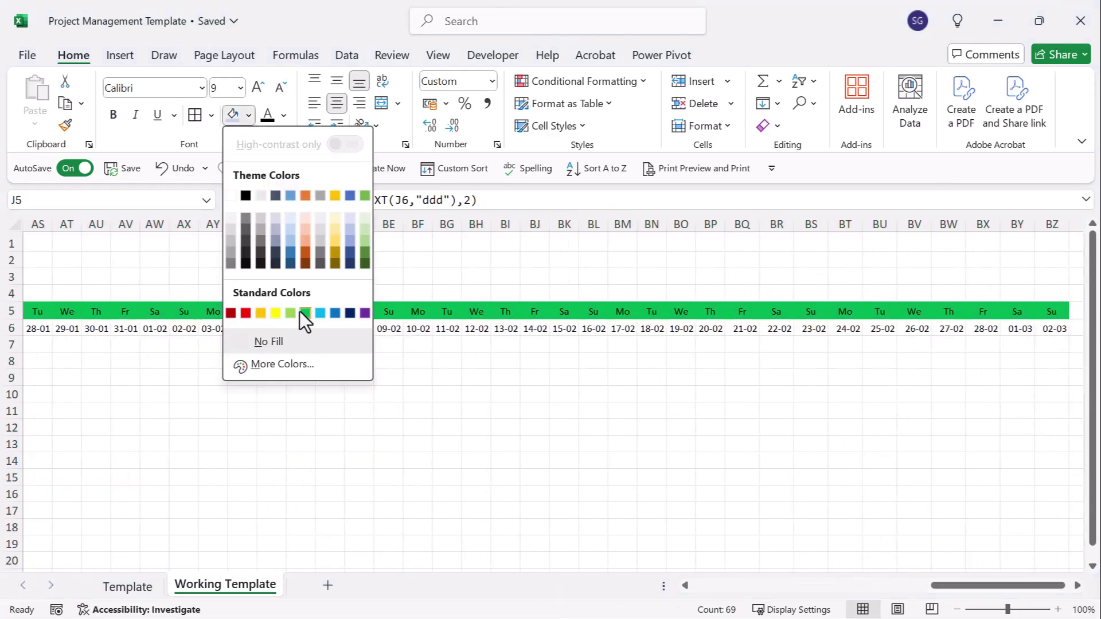
click(302, 313)
key(ctrl+BackSpace)
click(284, 115)
click(266, 221)
Step: Format the date row J6:BZ6 with a light blue fill and white font
click(552, 329)
key(ctrl+shift+Right)
key(ctrl+BackSpace)
click(233, 115)
click(248, 115)
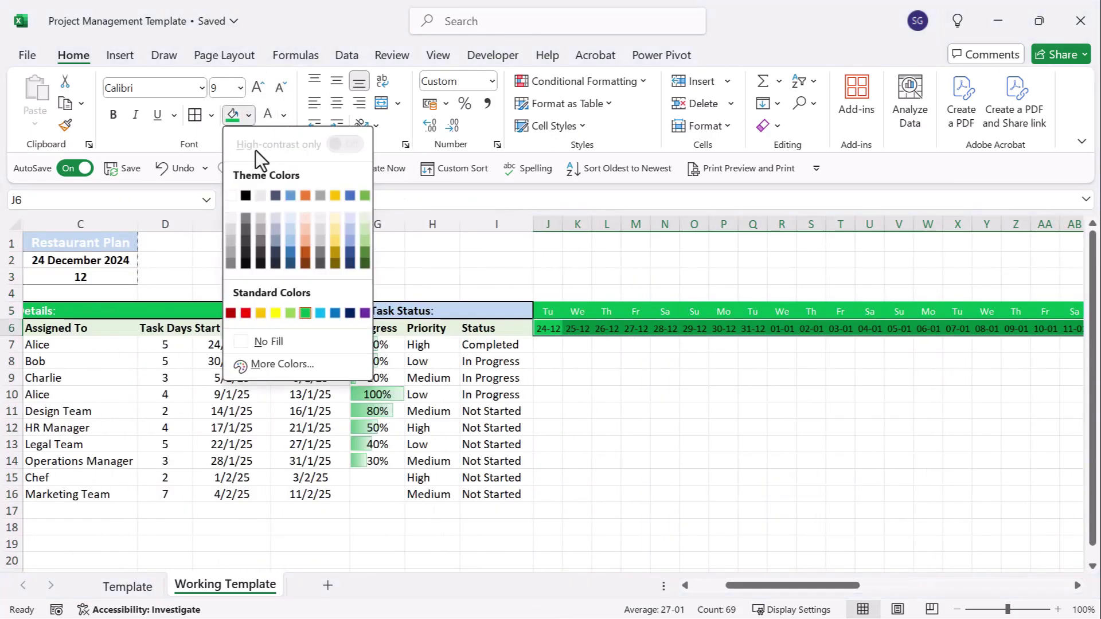
click(291, 218)
click(555, 344)
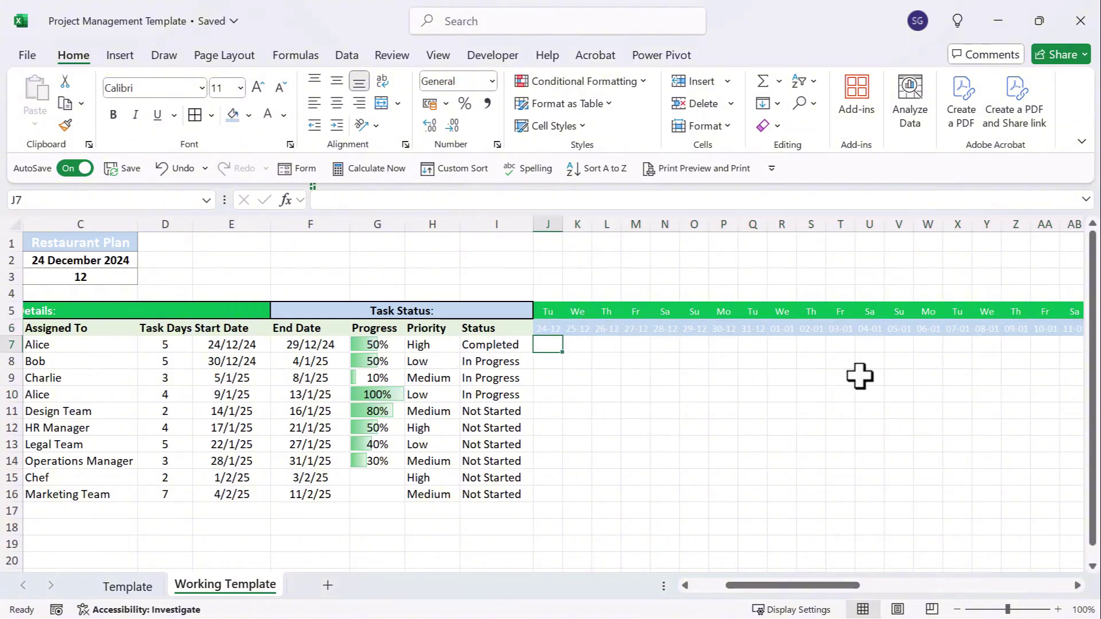
Step: Examine the Template sheet's first timeline date in J6 and the first task's shaded bar in J7:O7
scroll(860, 376, left, 2)
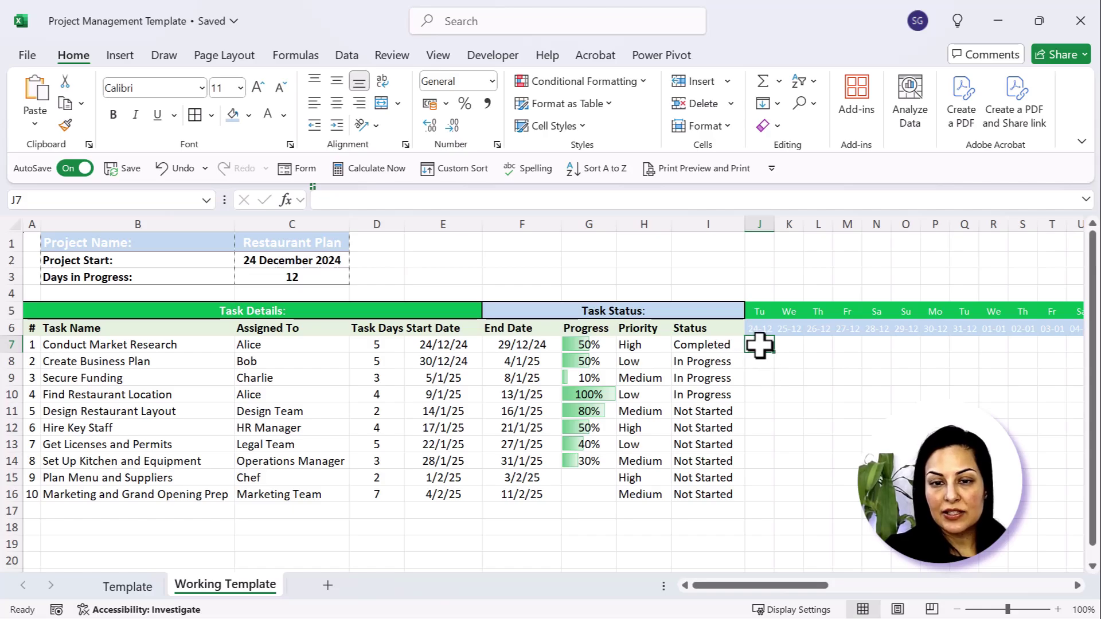
click(129, 585)
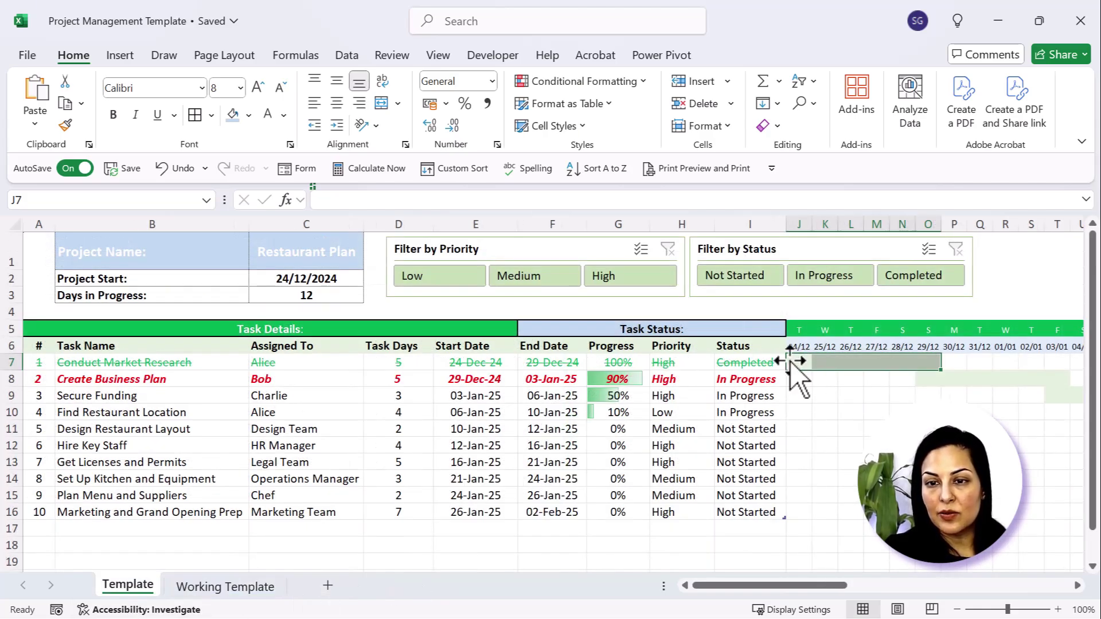
click(800, 348)
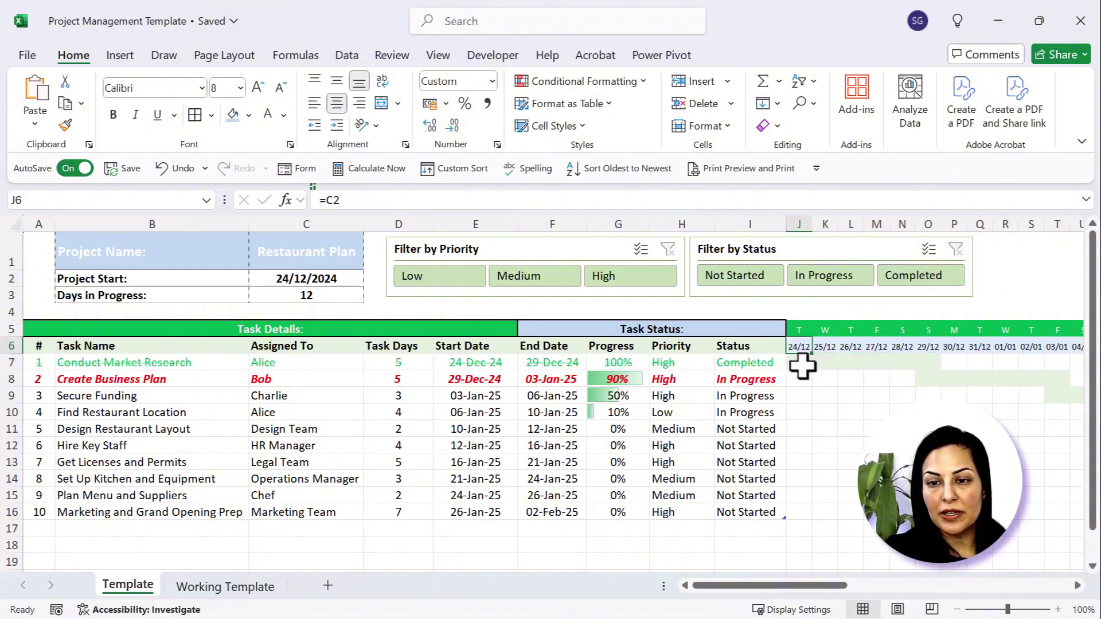
click(801, 361)
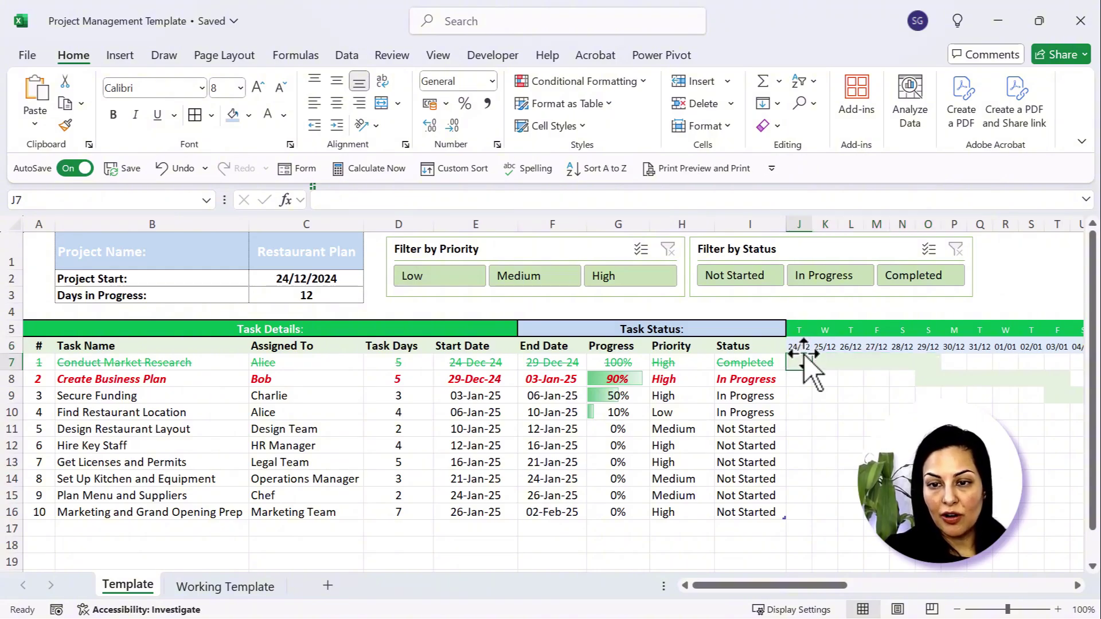
click(802, 345)
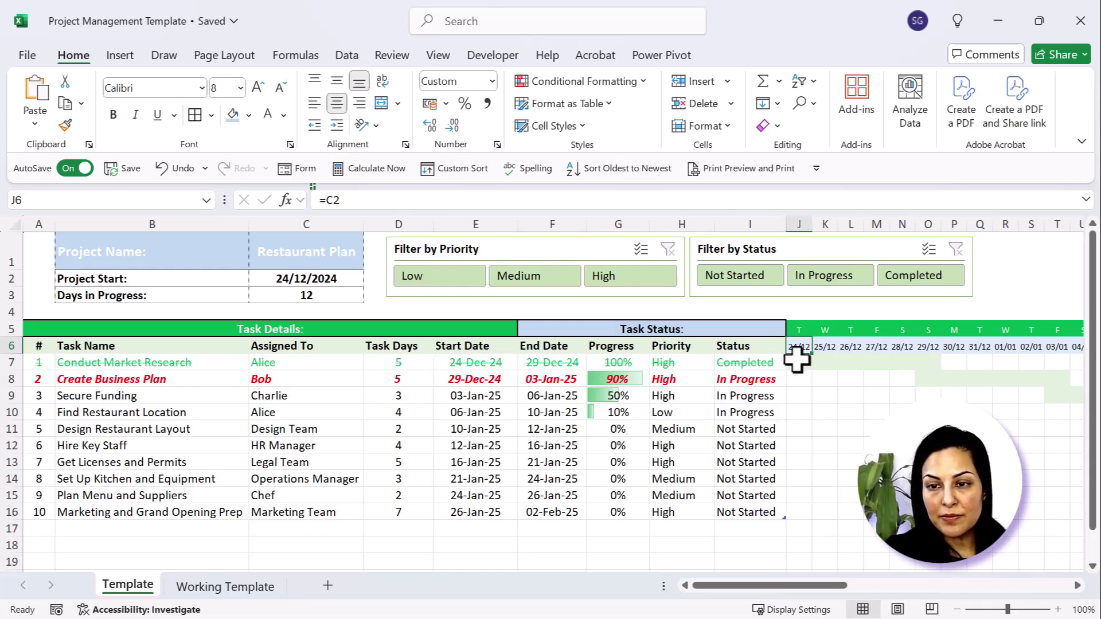
drag(798, 361, 920, 363)
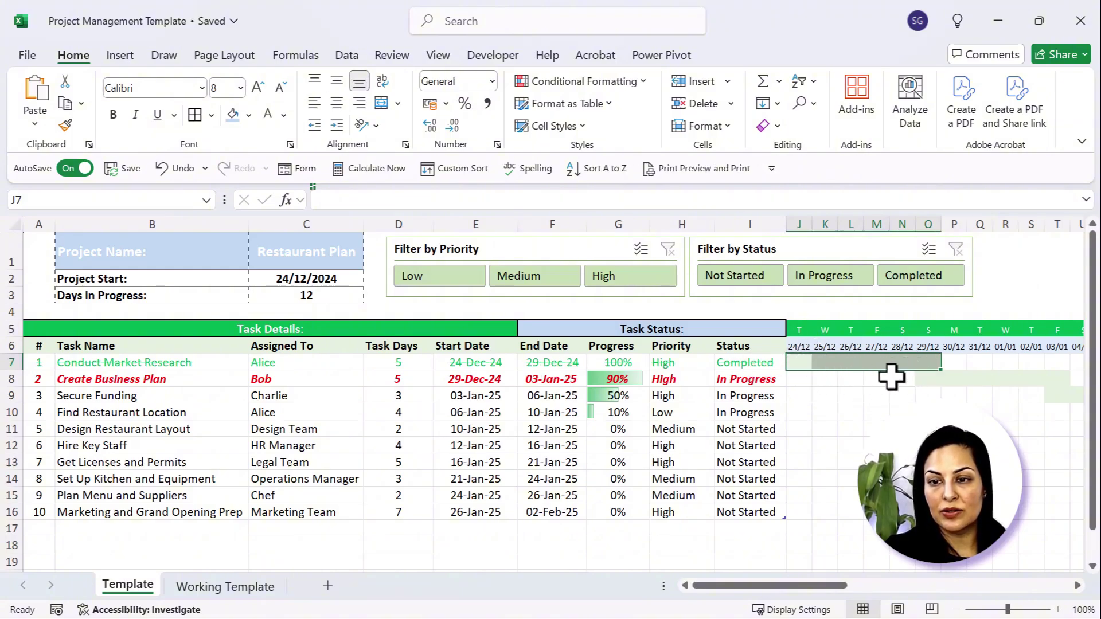
Step: On the Working Template sheet, start a new conditional formatting rule for J7:BZ18 that uses a formula to determine which cells to format
click(212, 590)
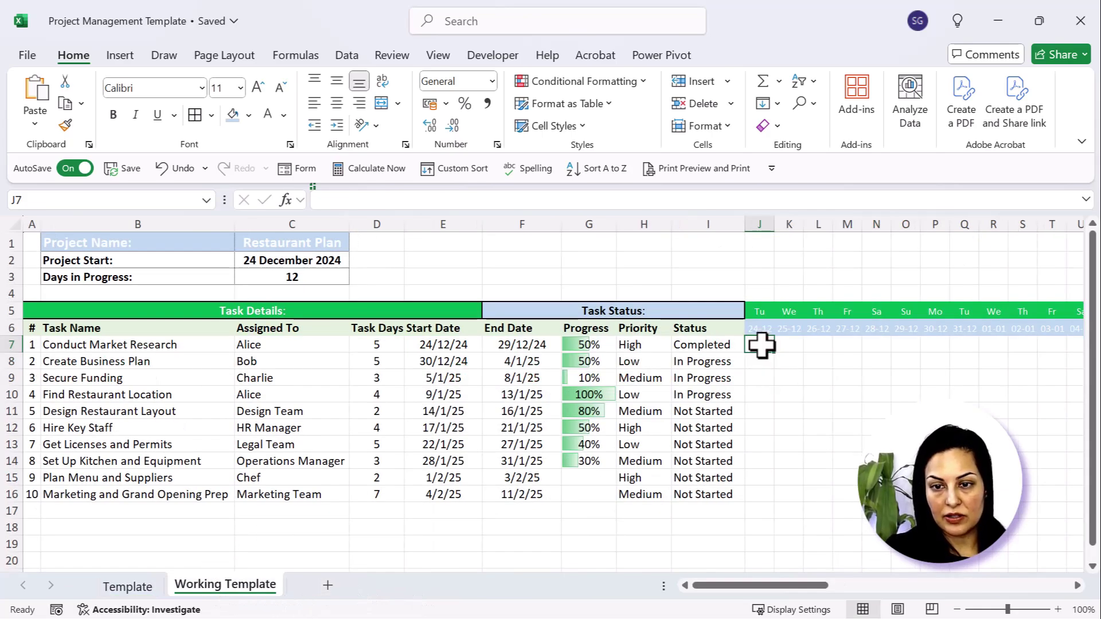
drag(752, 351, 358, 525)
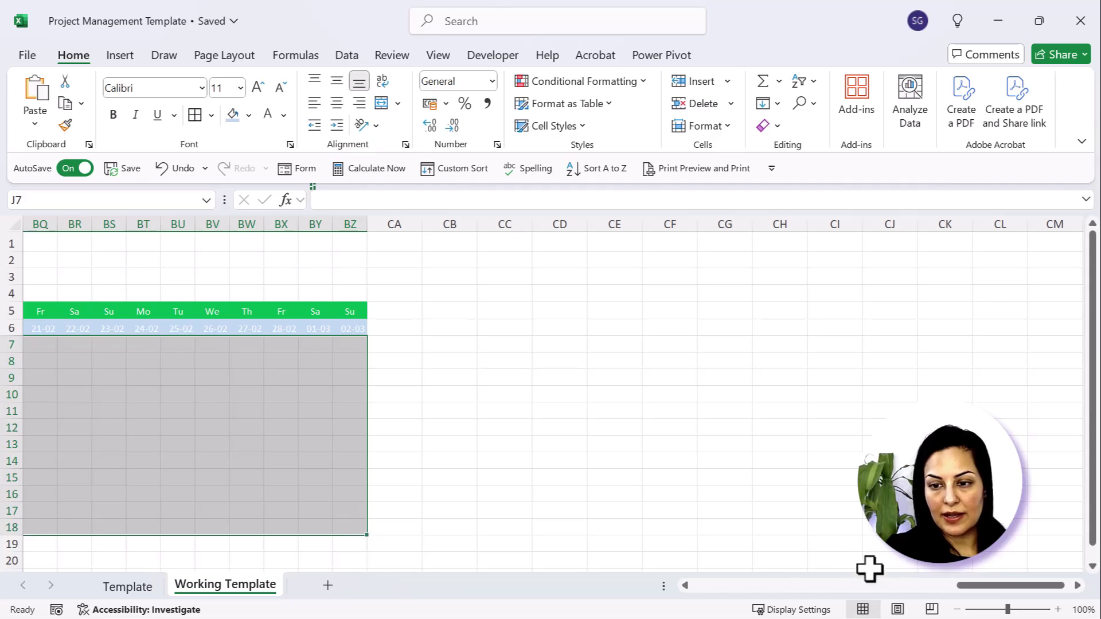
drag(965, 586, 714, 553)
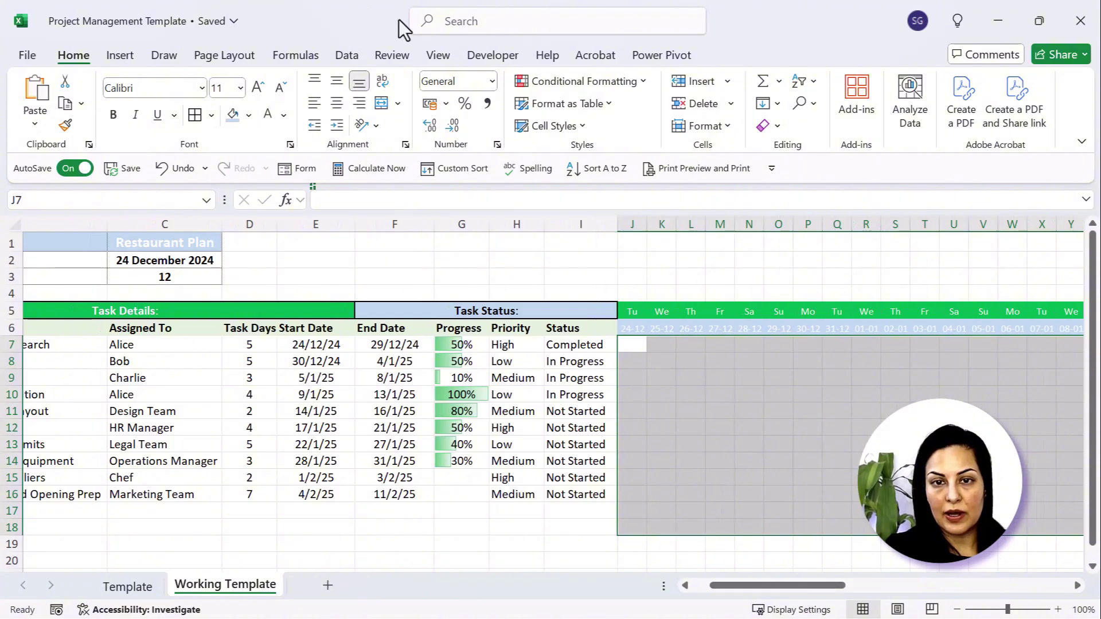
click(641, 83)
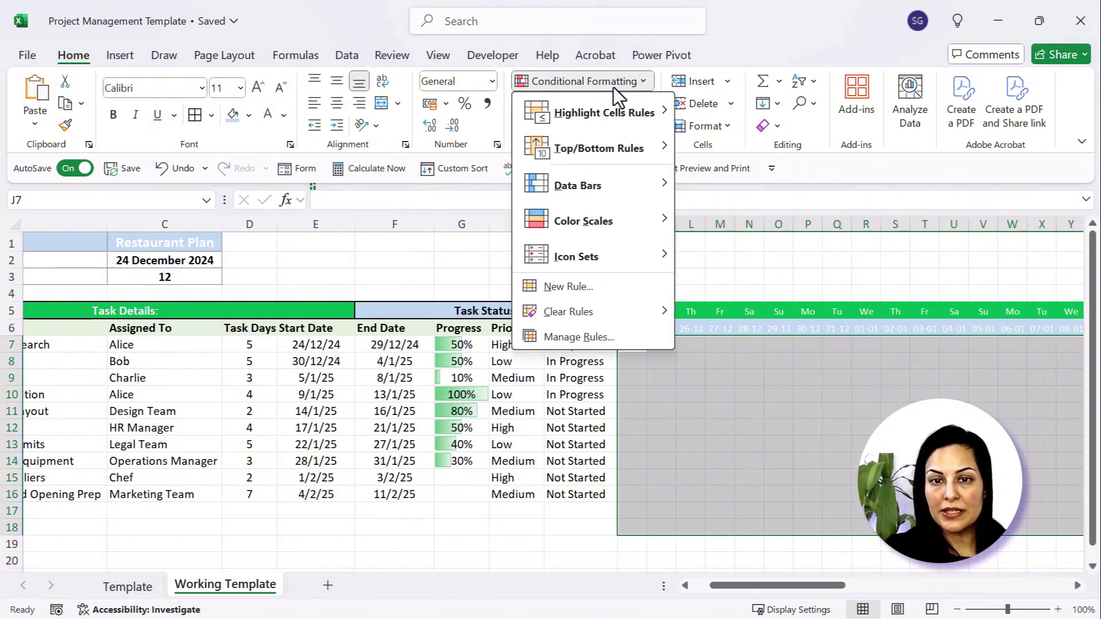
click(576, 285)
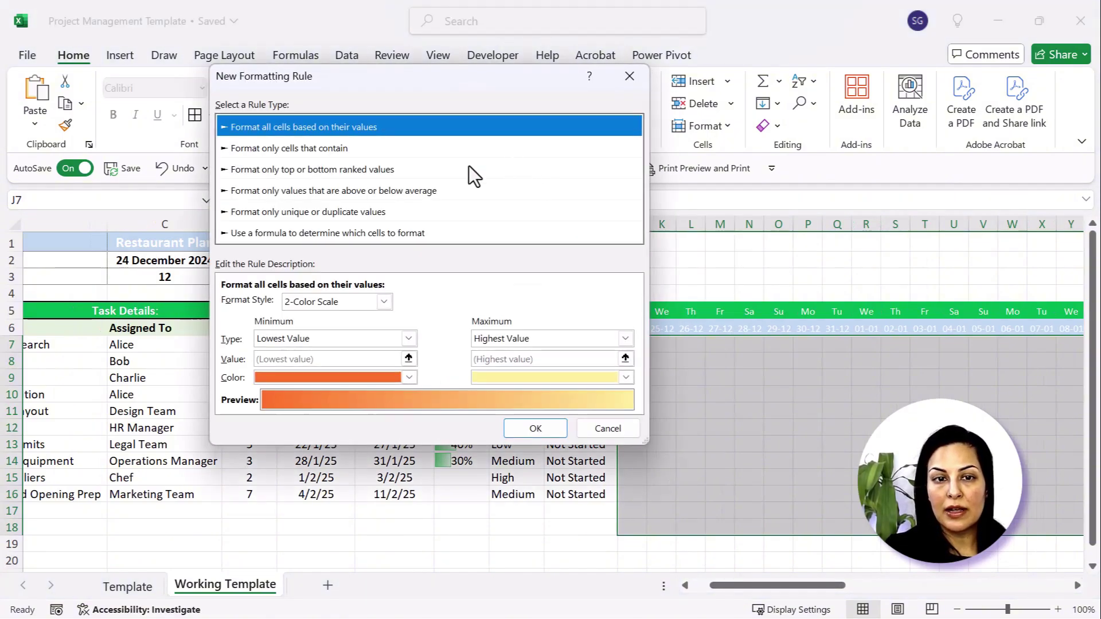
click(312, 232)
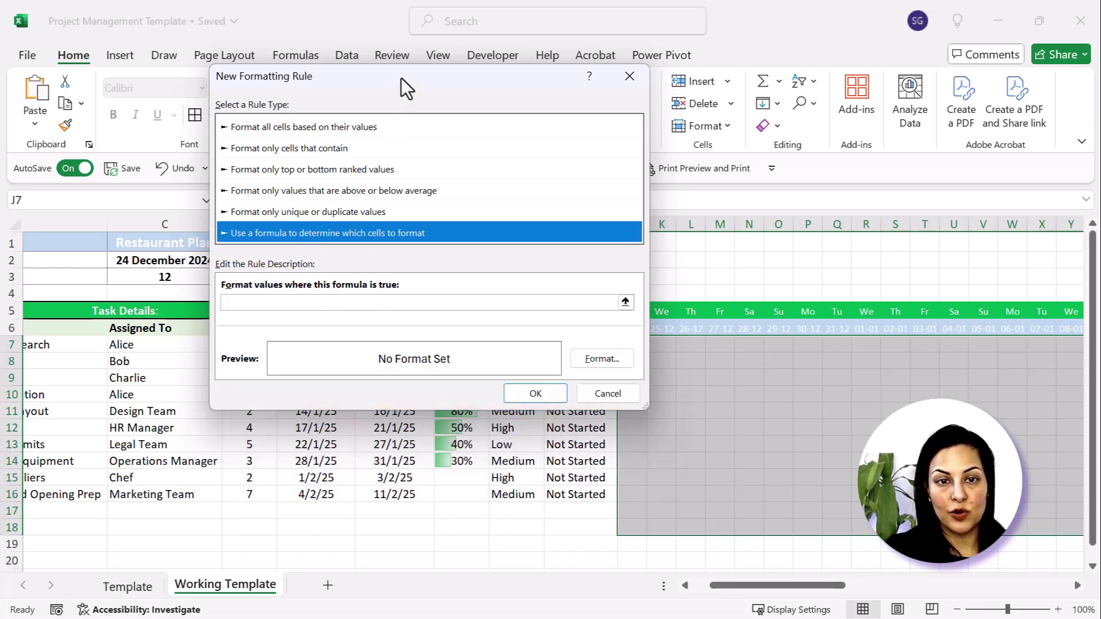
drag(401, 78, 797, 95)
Step: Begin the rule's formula with =AND($J$6, referencing the first timeline date
click(716, 331)
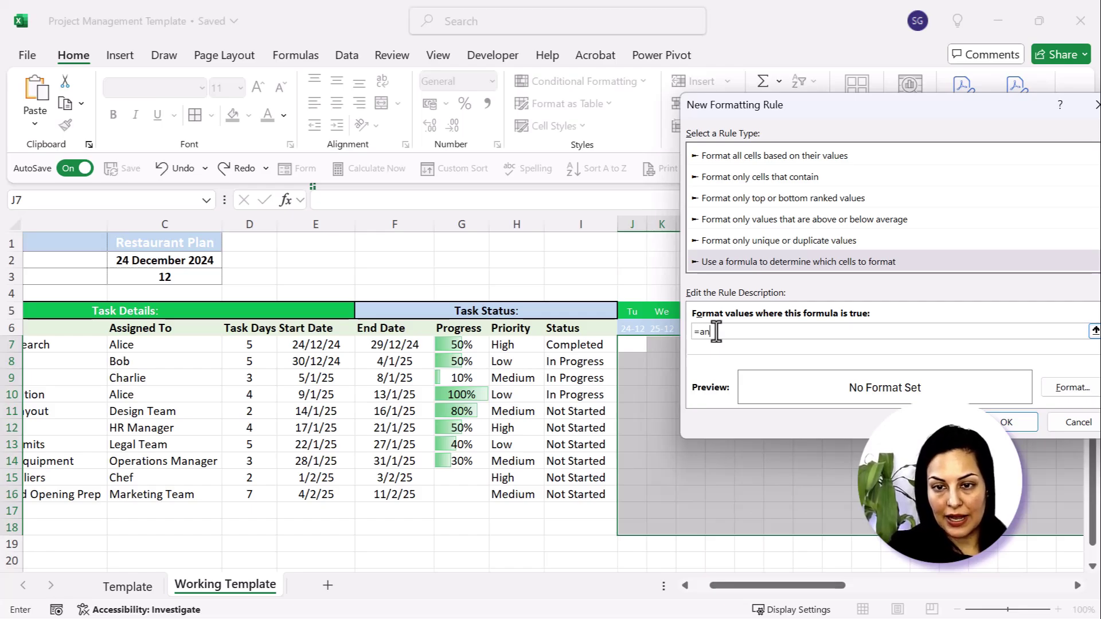
text(=and)
key(BackSpace)
key(BackSpace)
key(Caps_Lock)
text(AND)
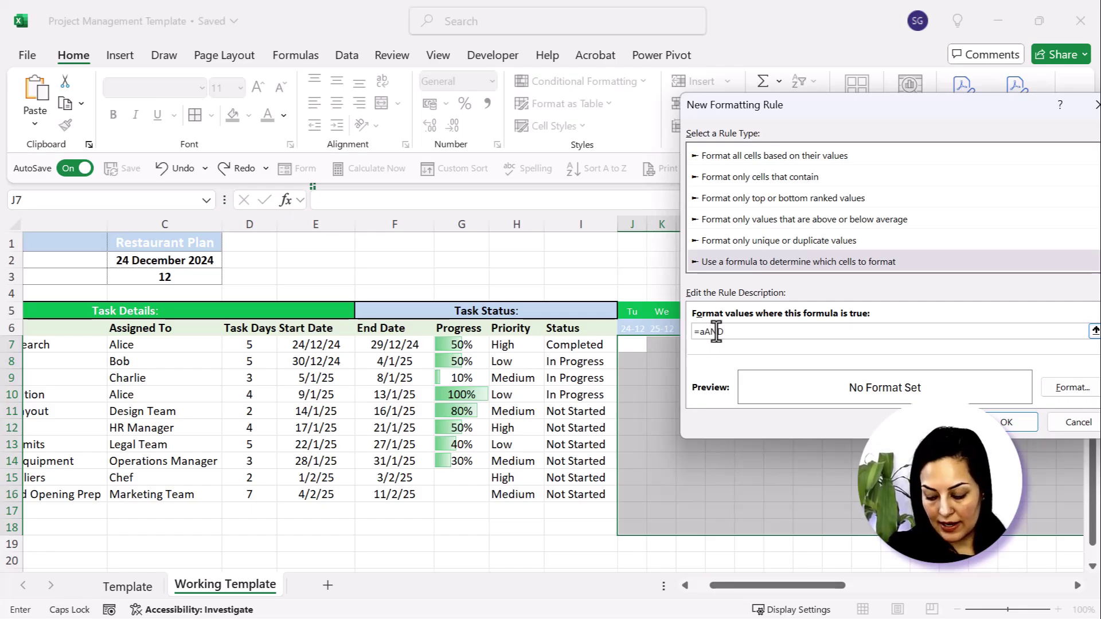
text(+)
key(Left)
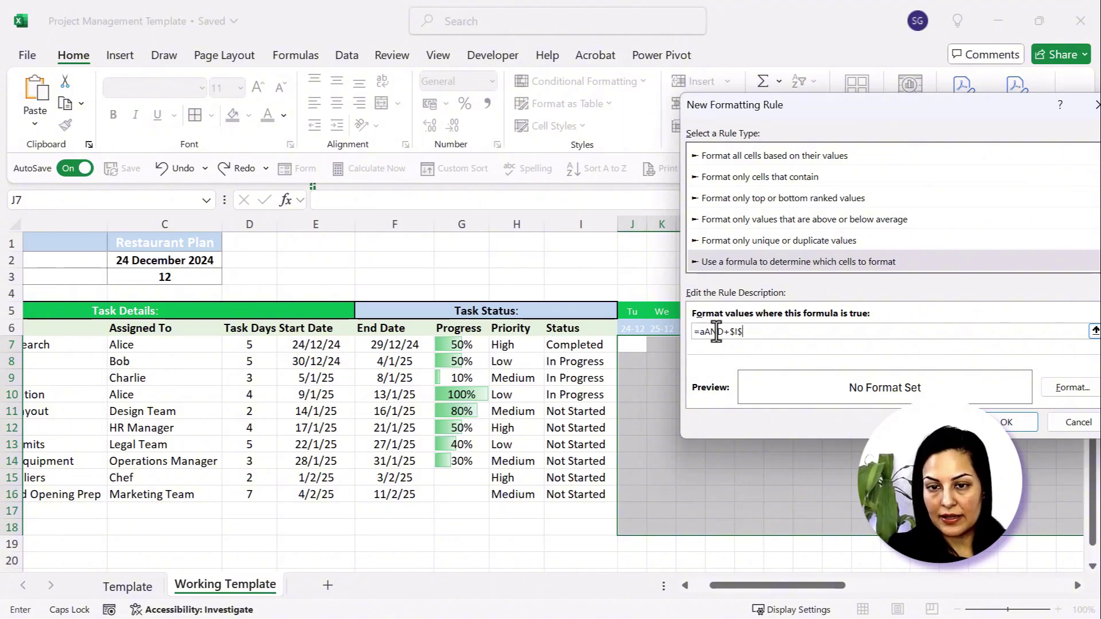
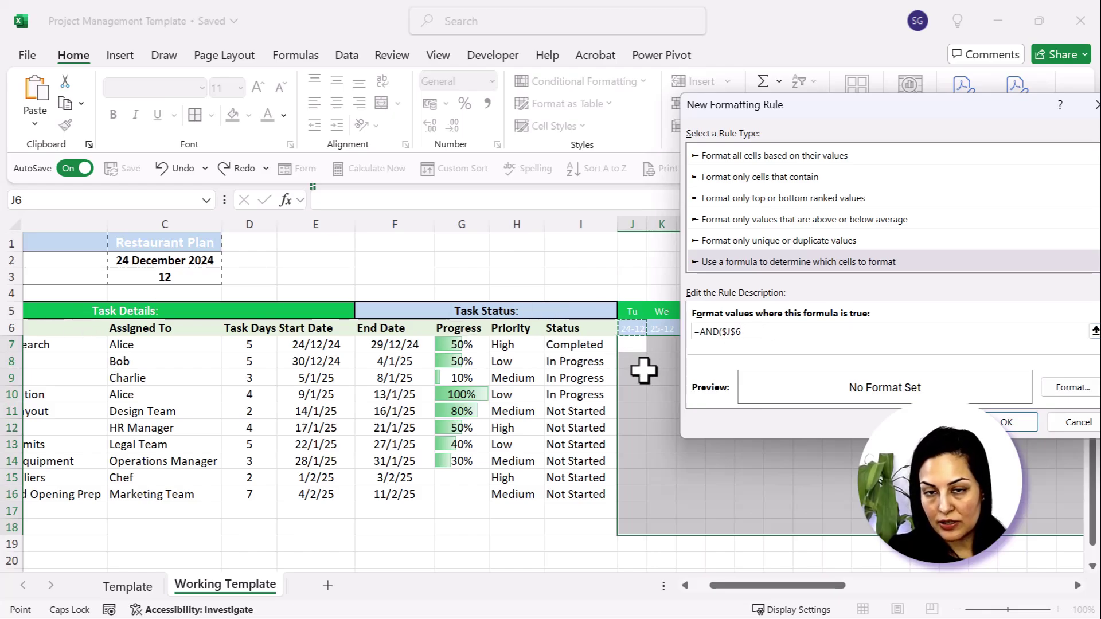
Step: Rewrite the rule formula's first condition as J$6>=$E7, comparing the timeline date with the first task's start date
click(721, 336)
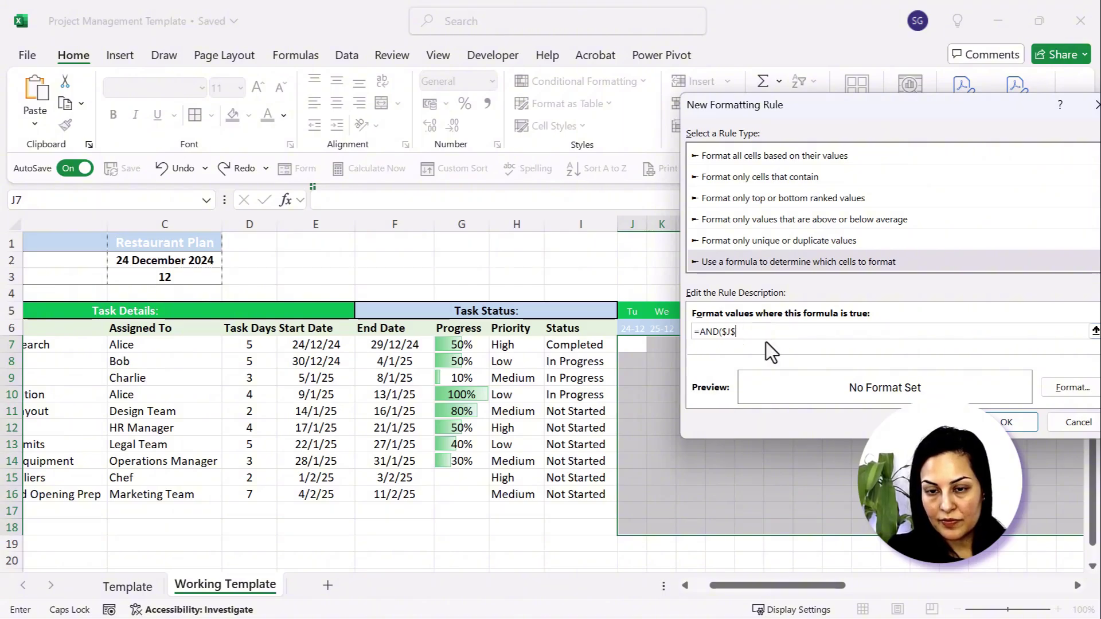
key(BackSpace)
key(BackSpace)
key(BackSpace)
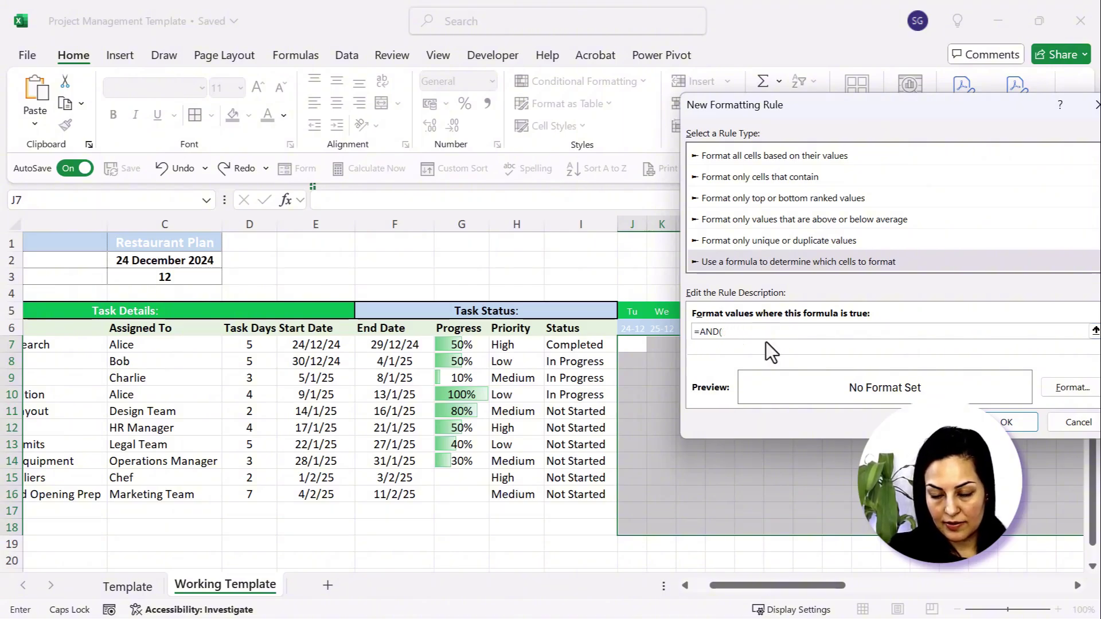
text(J)
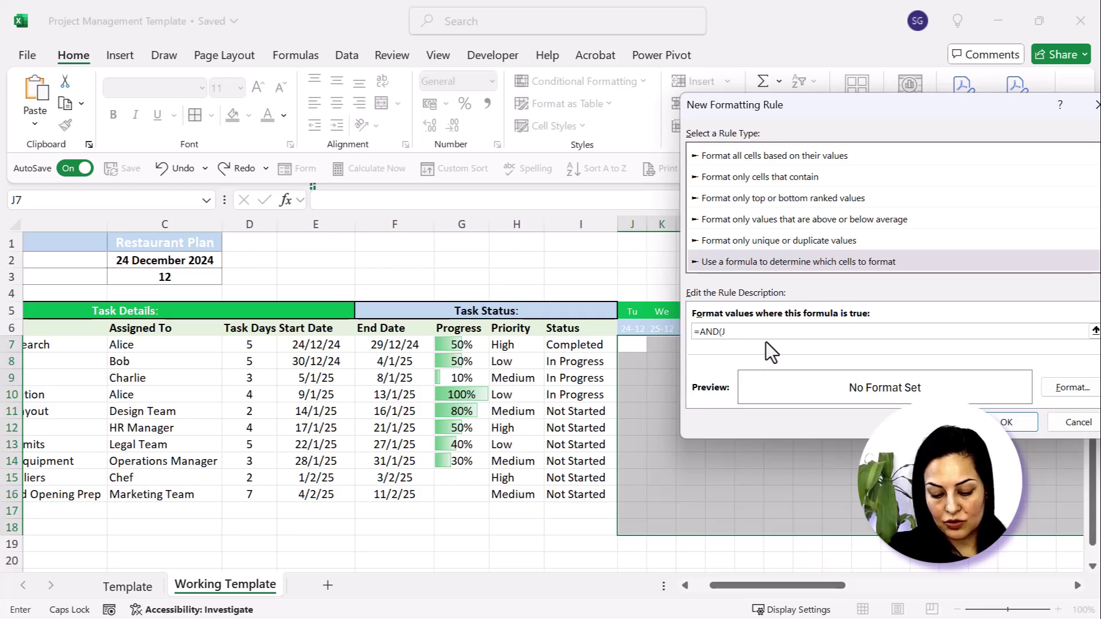
text($6>=)
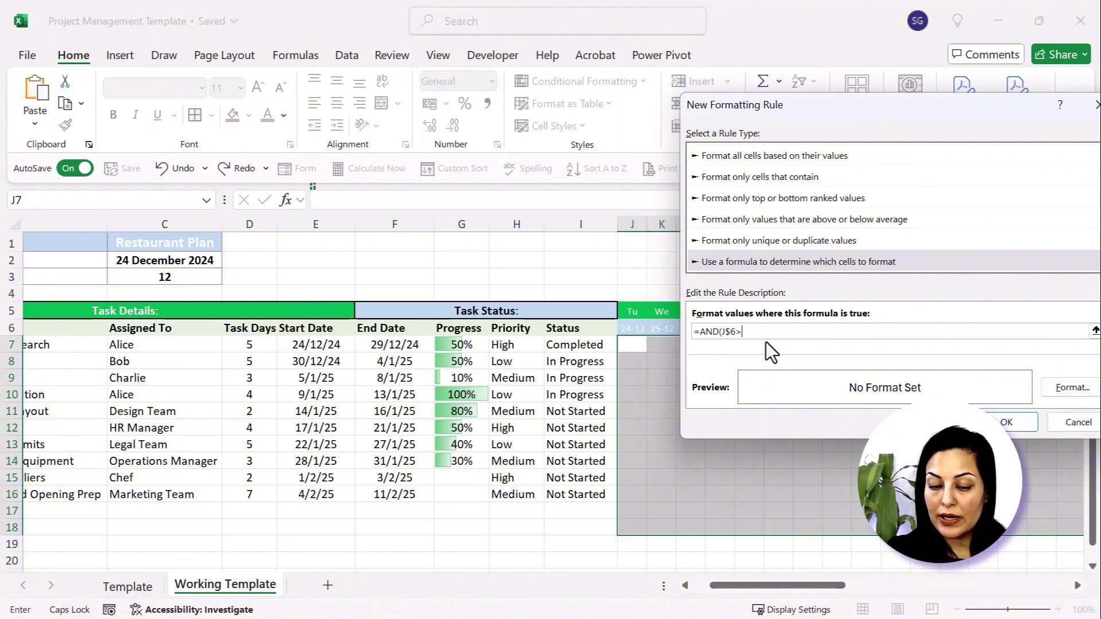
click(309, 345)
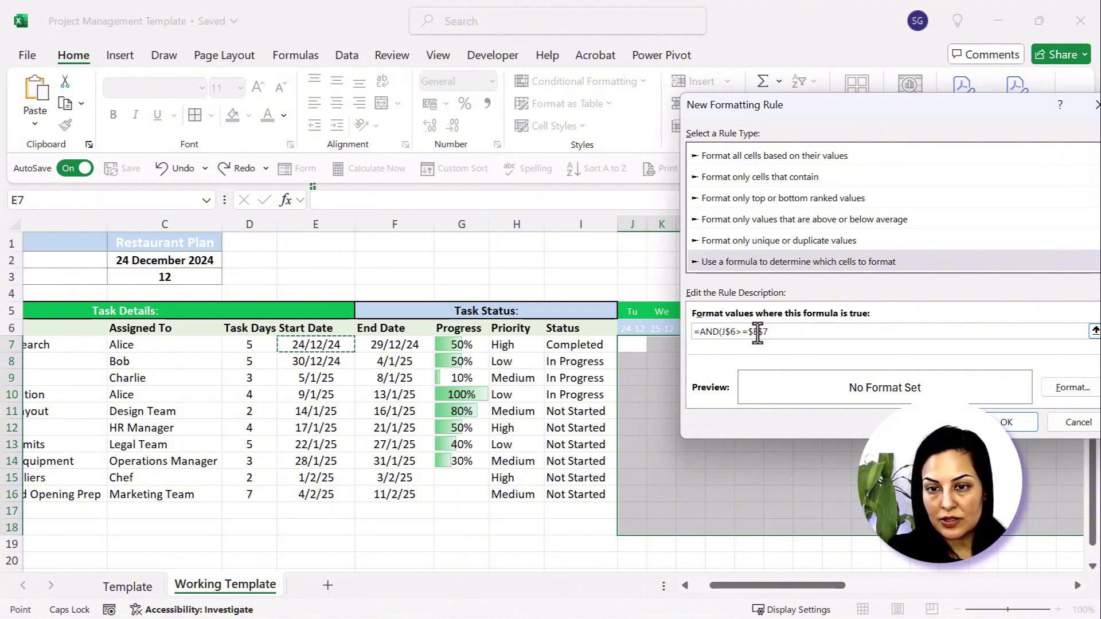
click(793, 334)
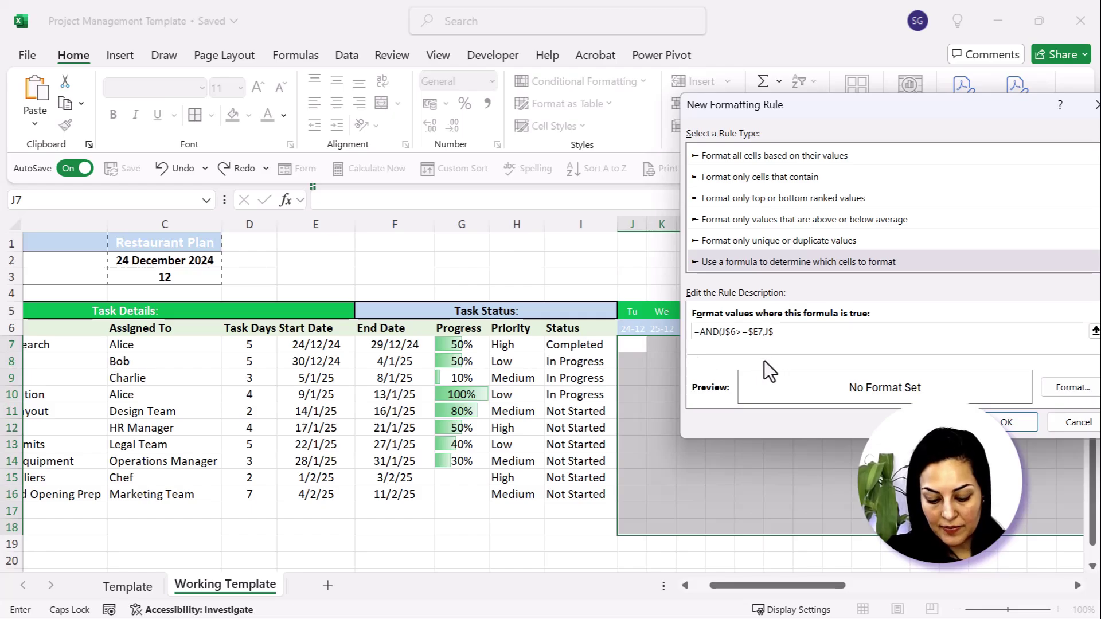
Step: Complete the formula's second condition as J$6<=$F7, comparing the timeline date with the task's end date
text(6)
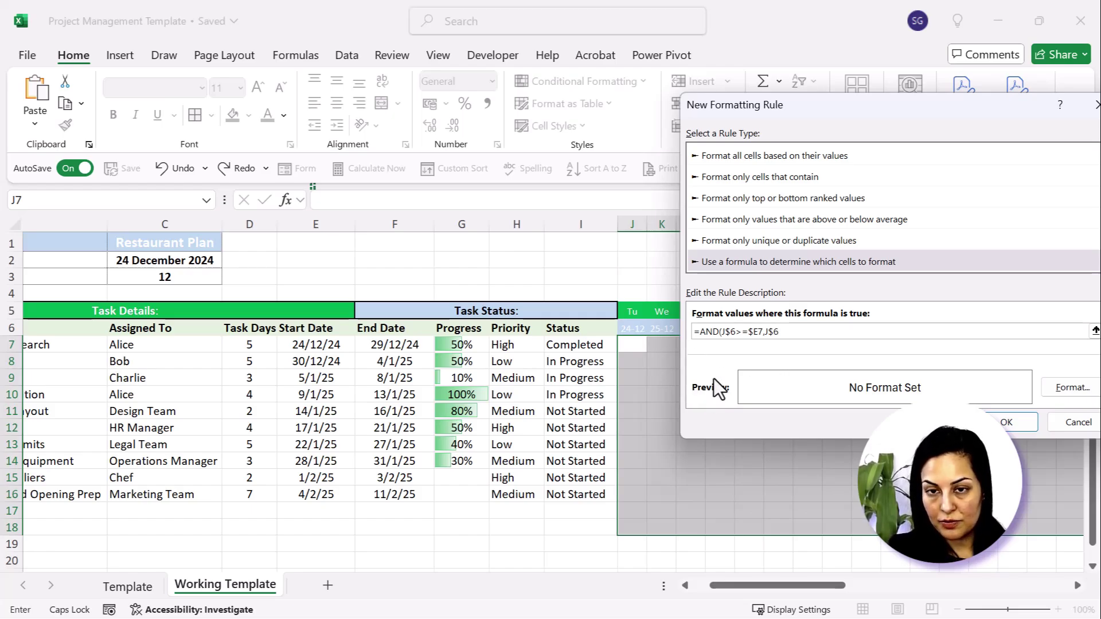
text(<)
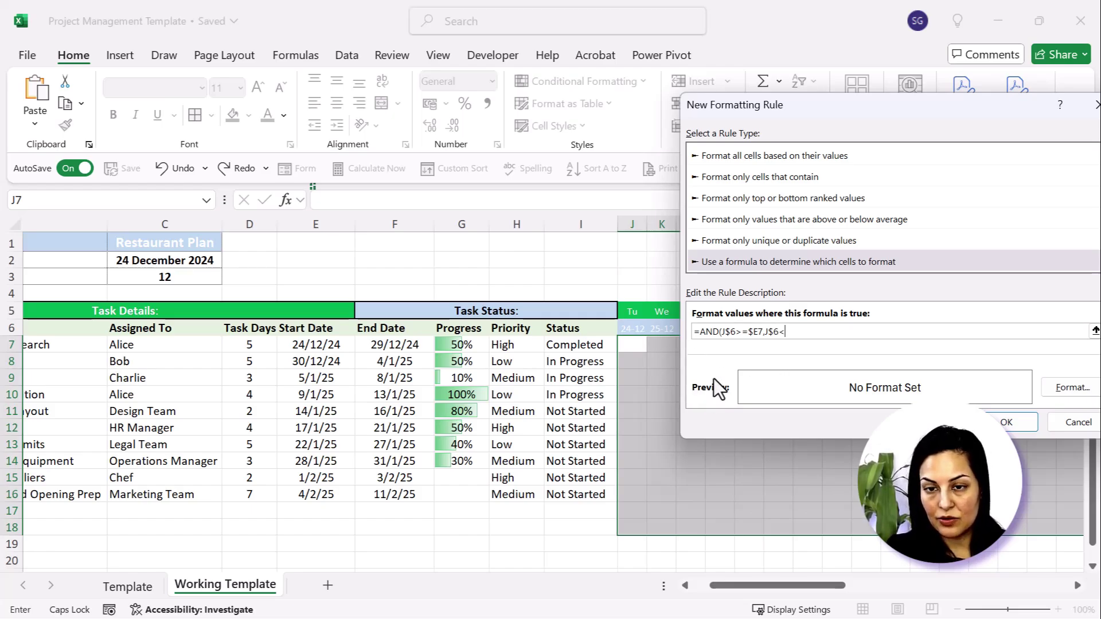
text(=)
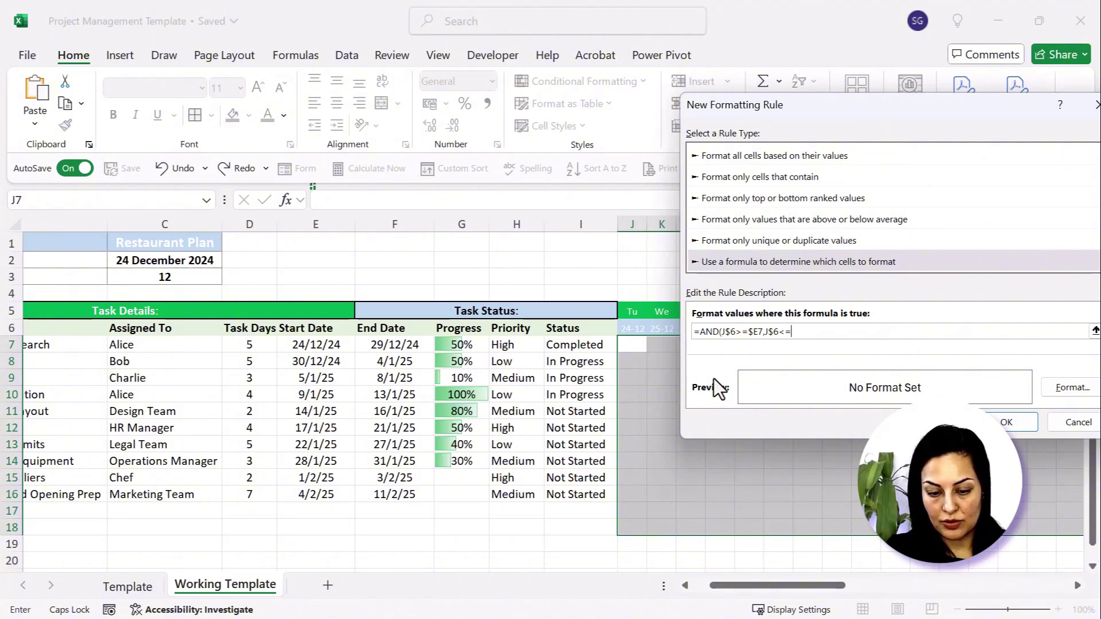
text($)
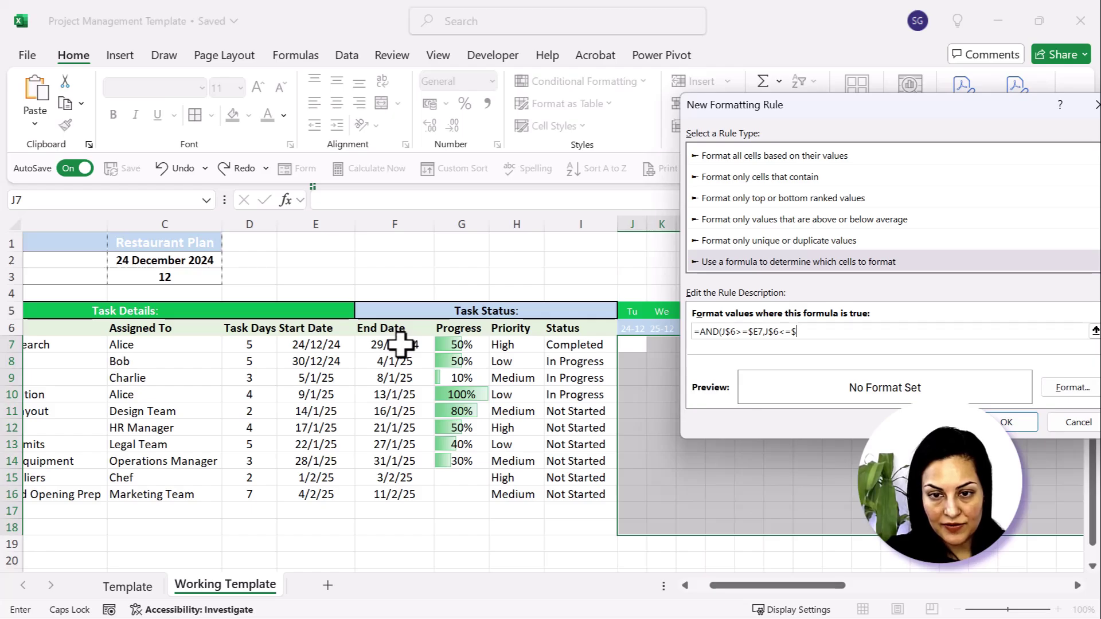
text(F7)
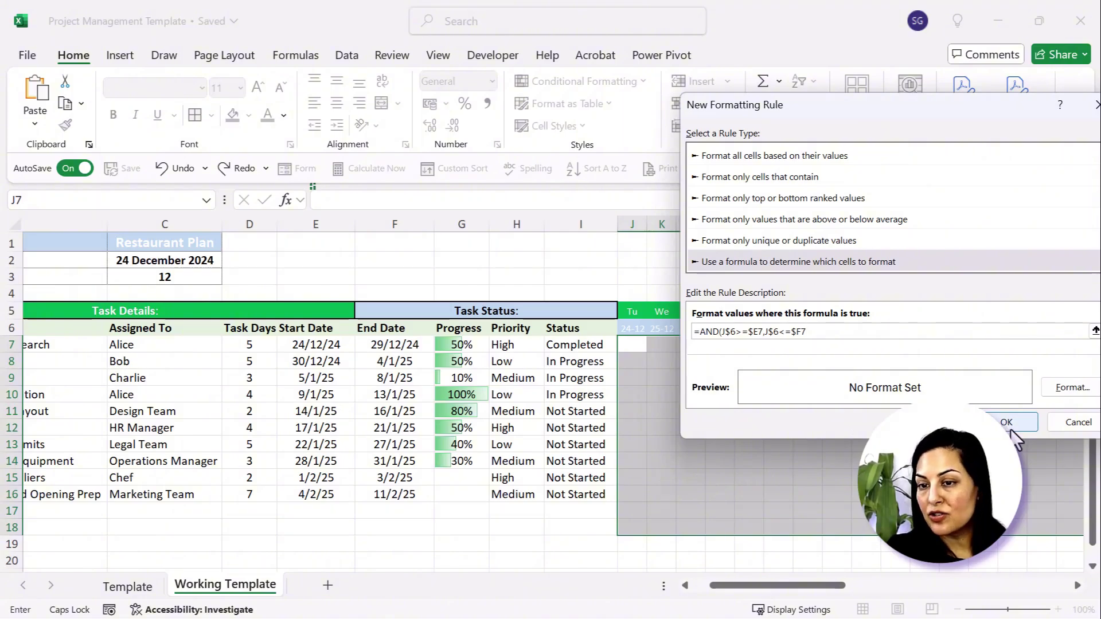
Step: Give the timeline rule a pale blue background fill and apply it to the timeline grid
click(1055, 390)
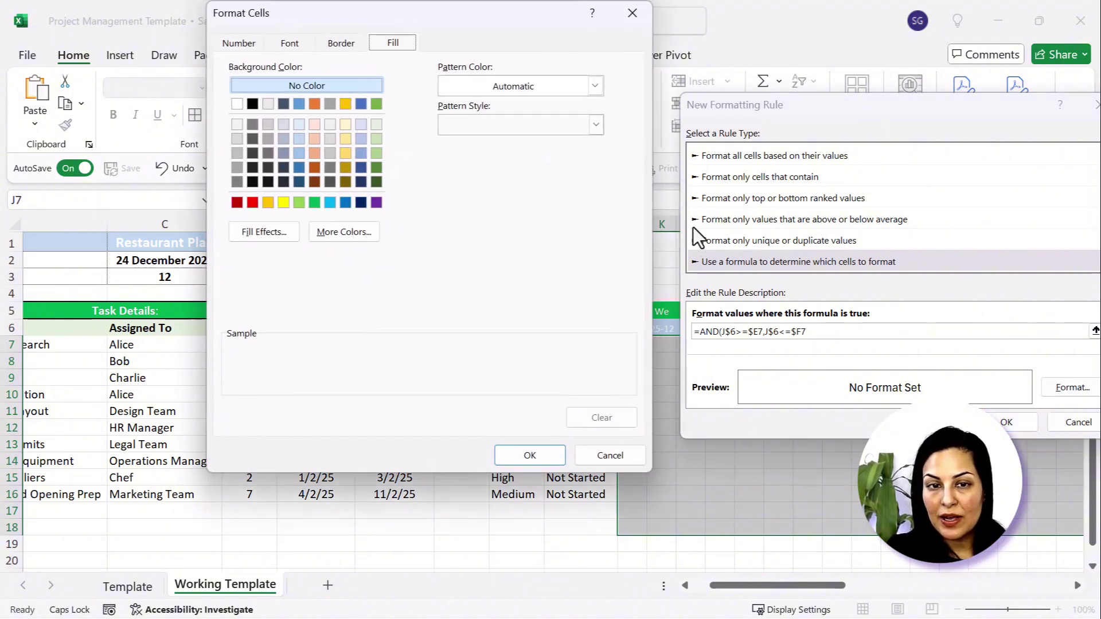
click(360, 128)
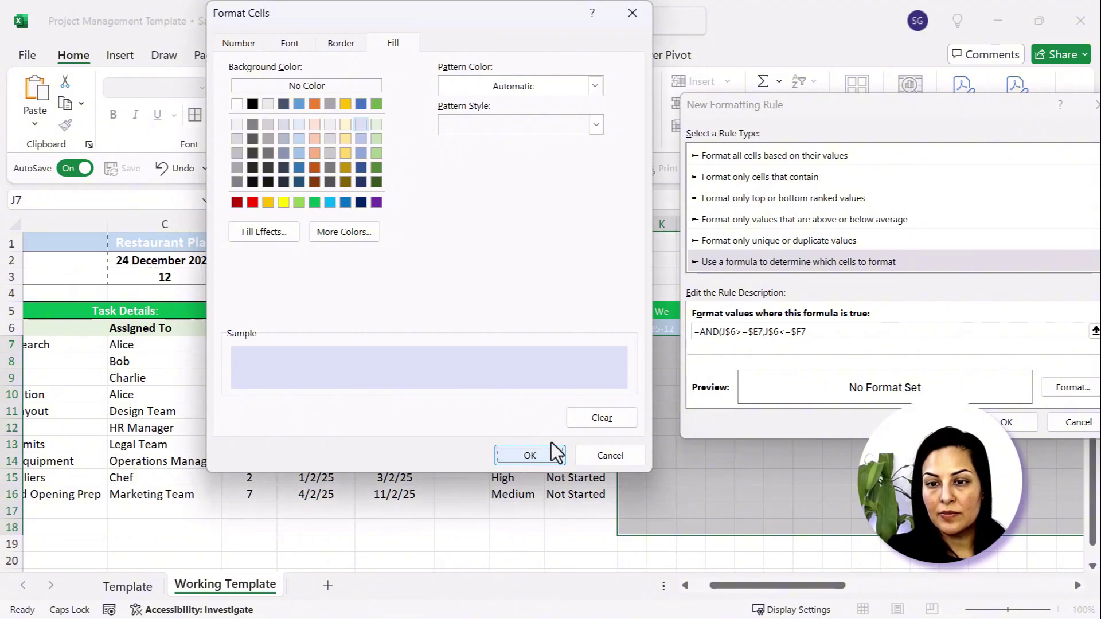
click(528, 455)
key(Return)
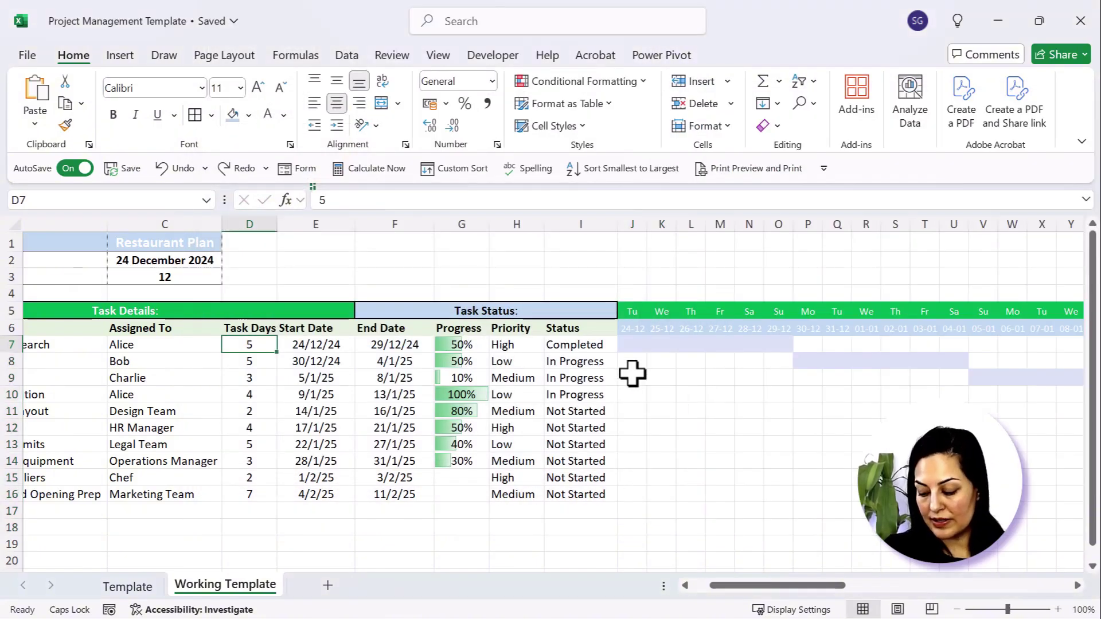
Step: Set Task Days to 4 for Conduct Market Research and 3 for Create Business Plan to test the Gantt shading
text(4)
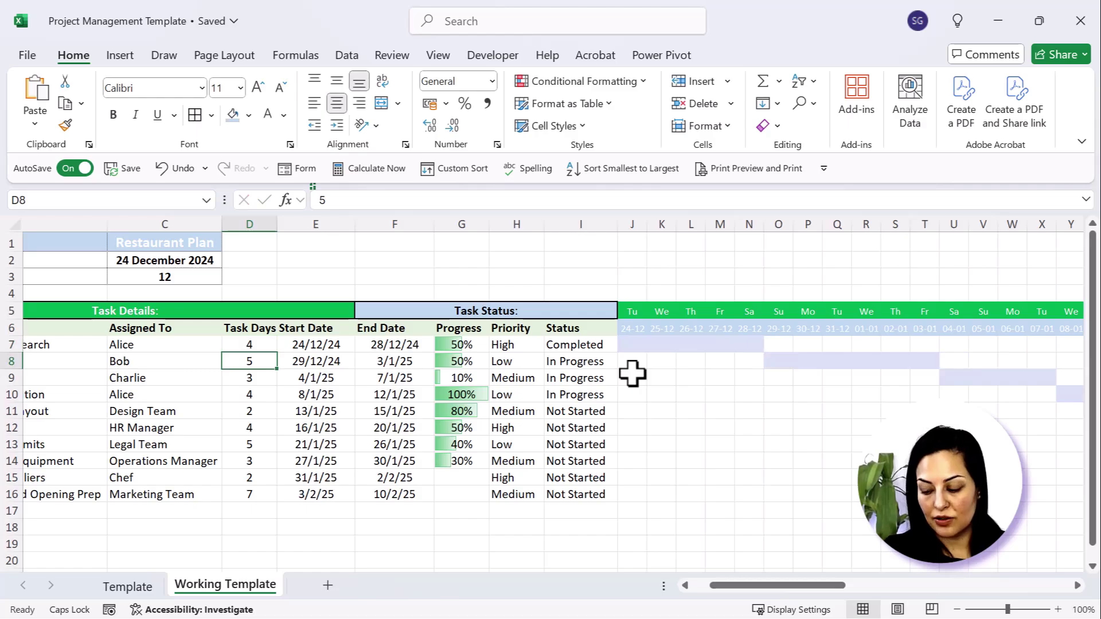
key(BackSpace)
text(3)
key(Return)
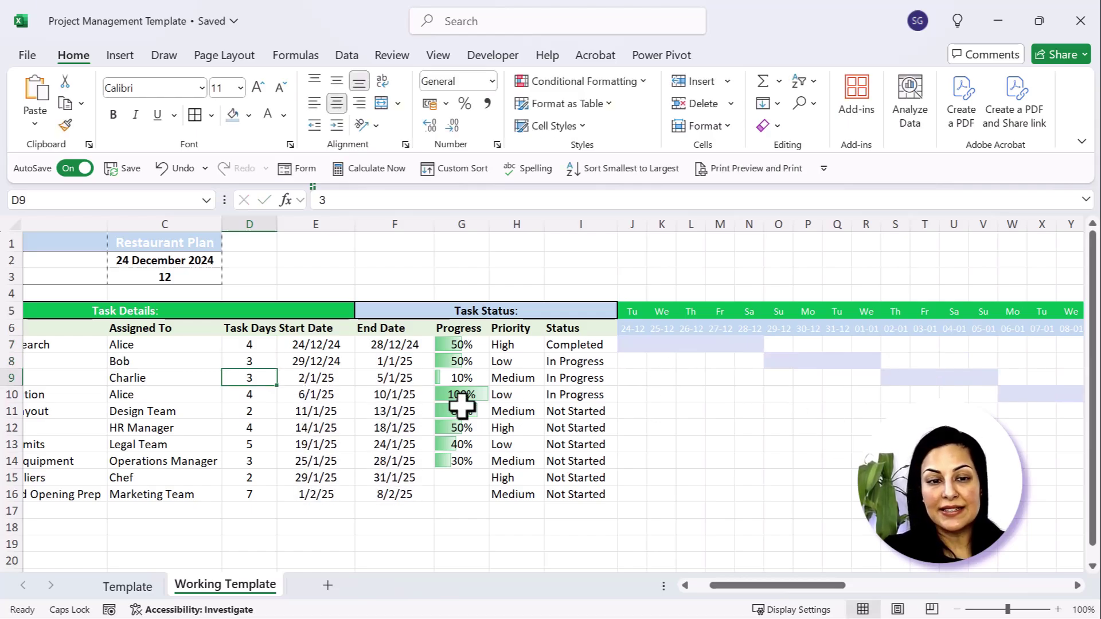
Step: On the Working Template sheet, start a new conditional formatting rule for A7:I16 that uses a formula to determine which cells to format
click(130, 586)
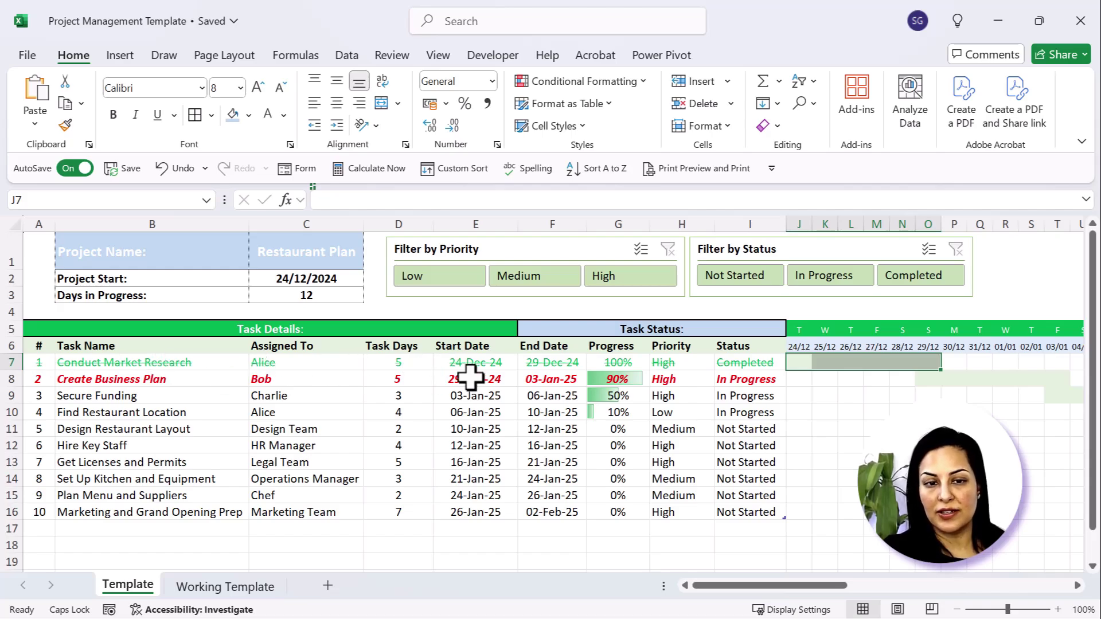
click(213, 591)
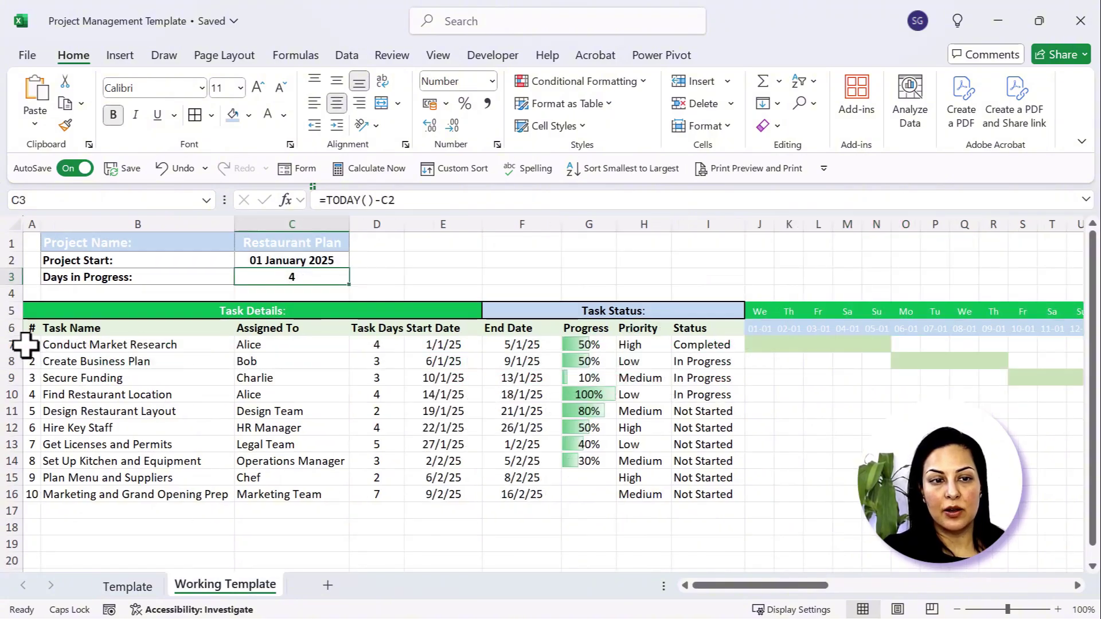
drag(26, 344, 707, 494)
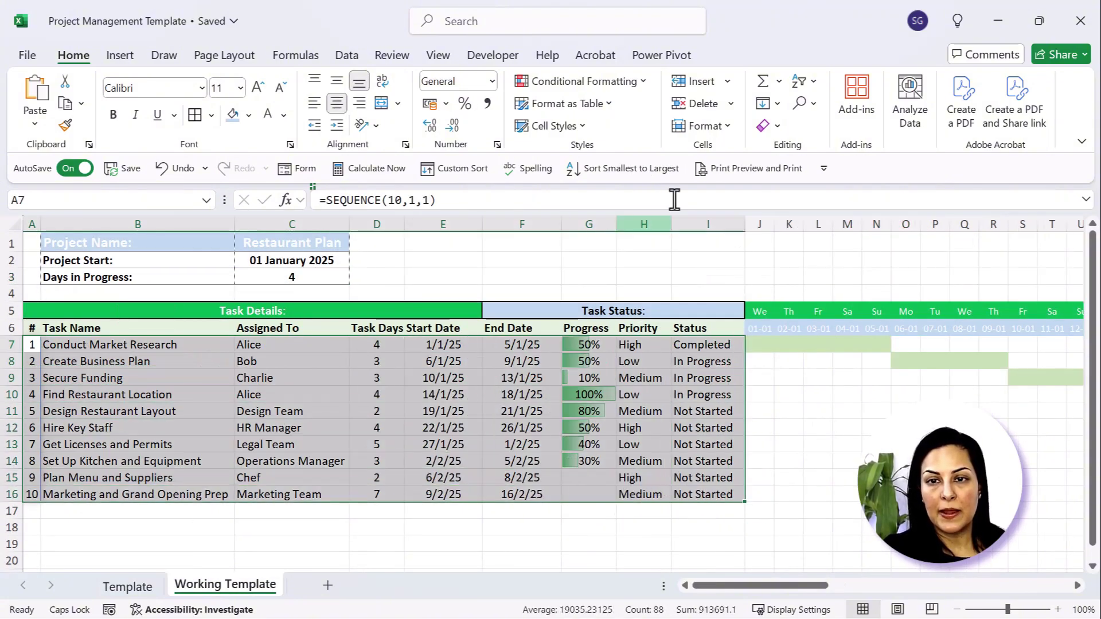
click(615, 83)
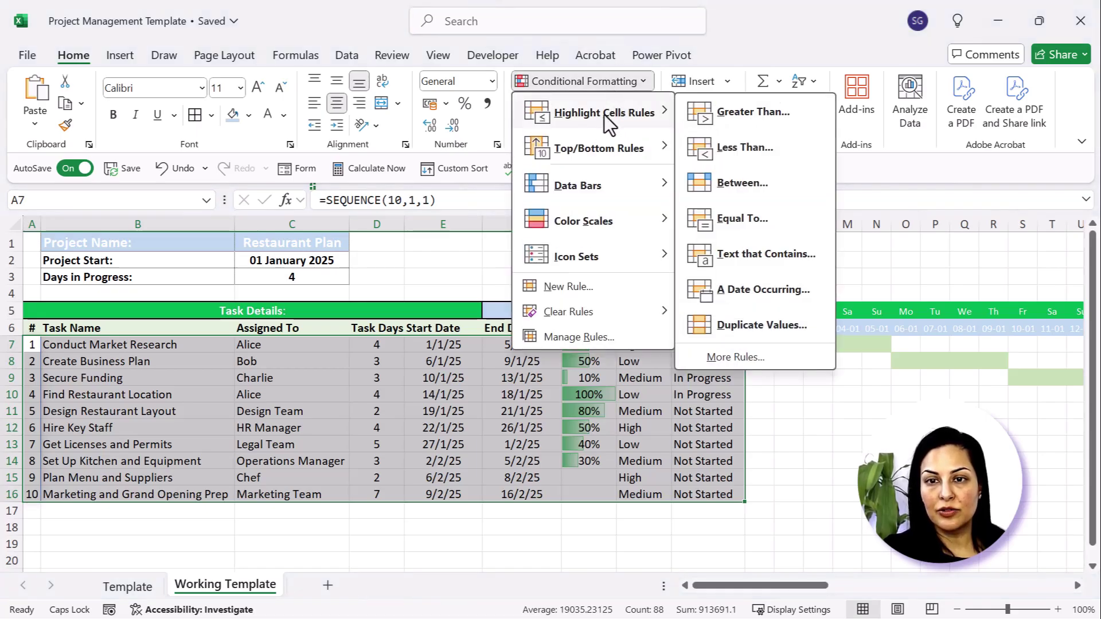
click(577, 286)
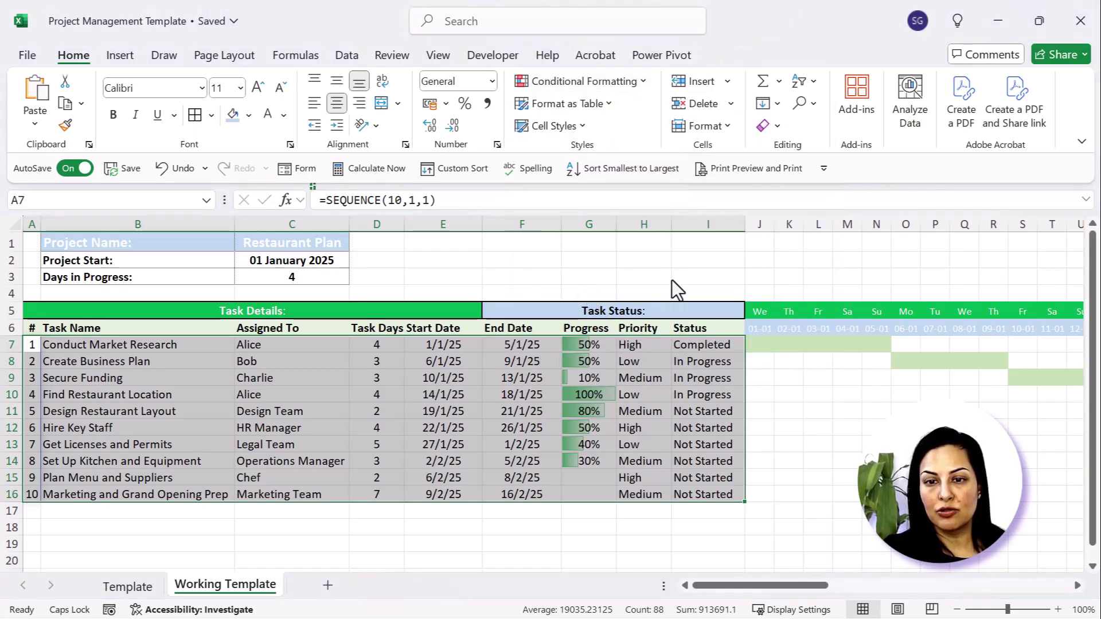
drag(721, 98, 981, 82)
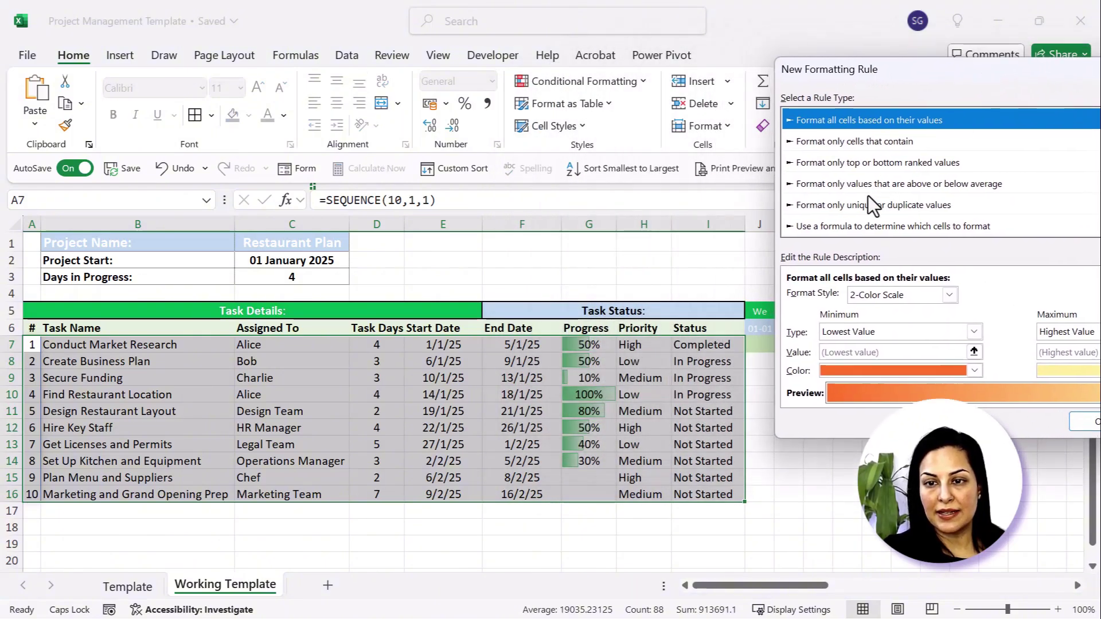
click(852, 227)
click(819, 297)
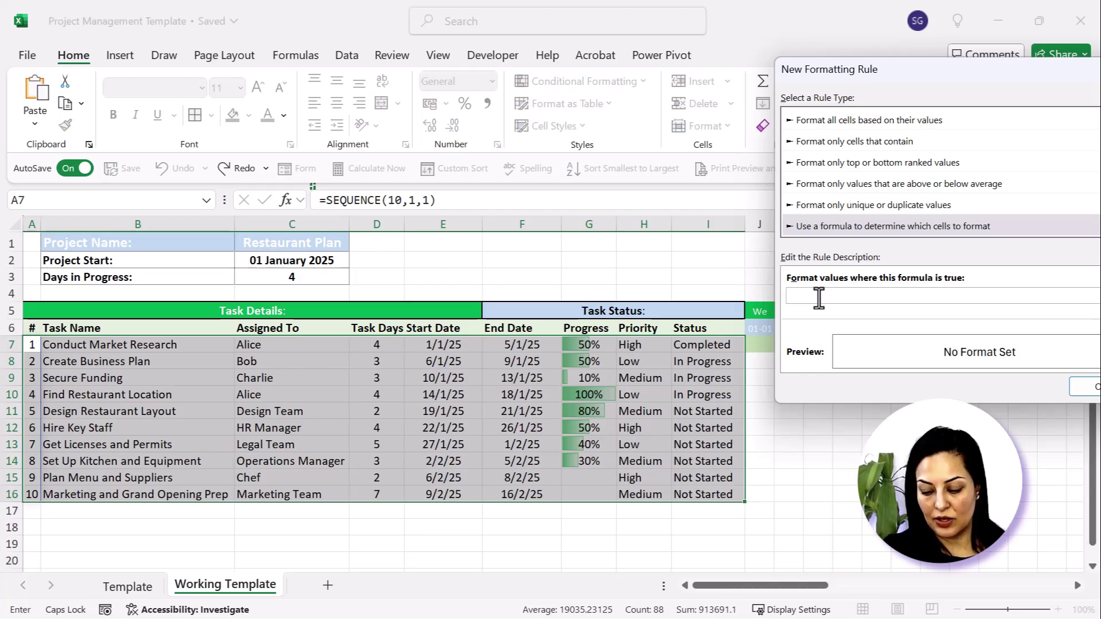
Step: Enter the rule formula =$I7="Completed", referencing the first task's status with only the column locked
click(710, 346)
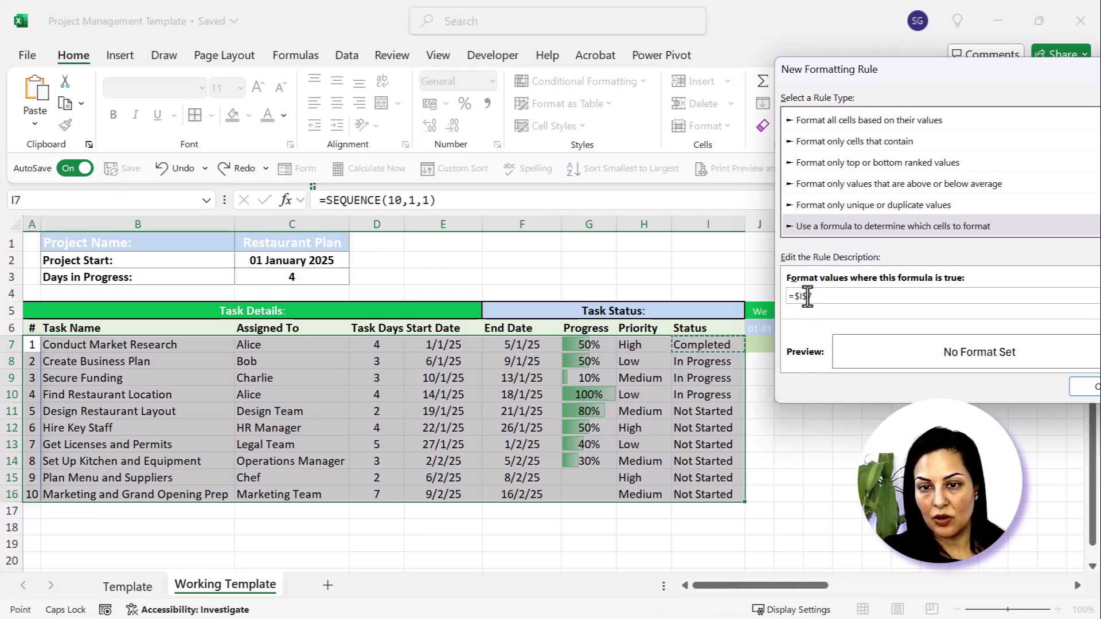
key(BackSpace)
key(BackSpace)
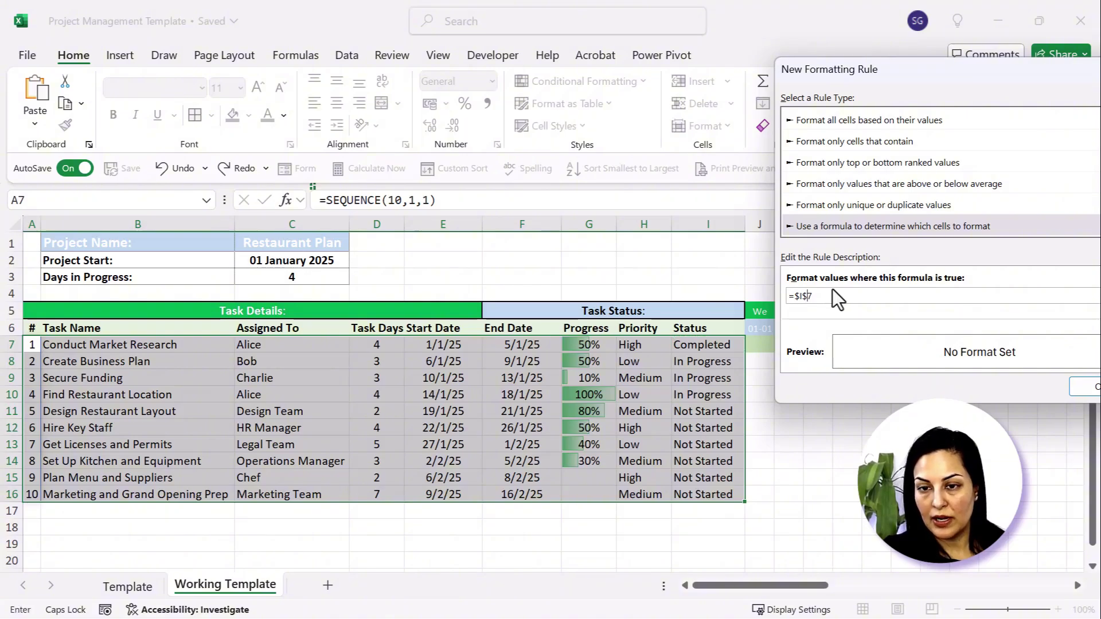
text(7)
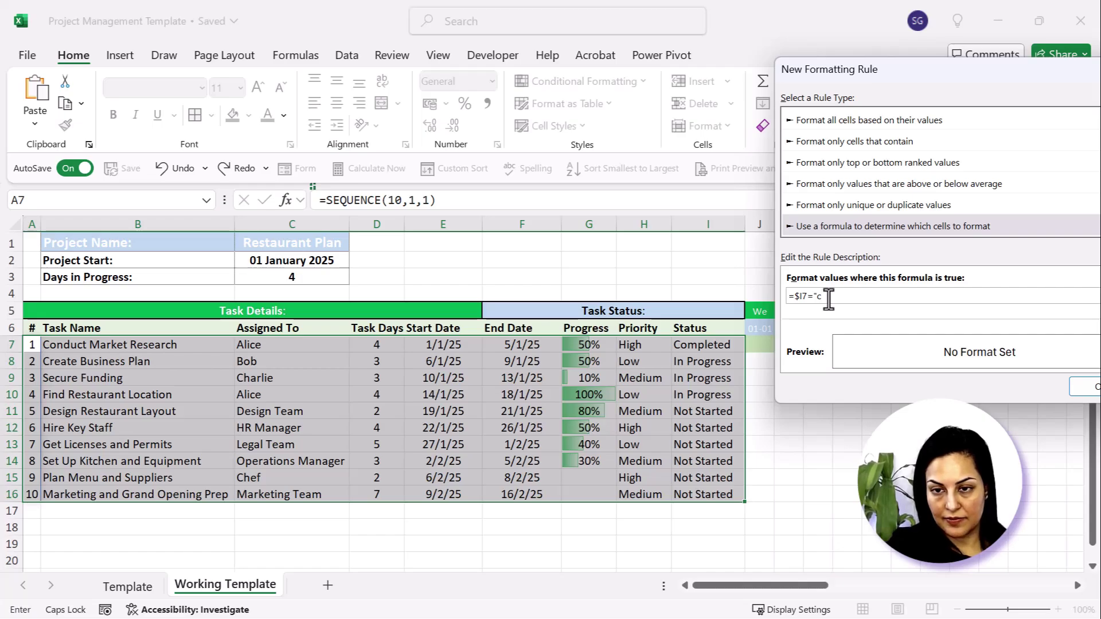
text(=")
key(Caps_Lock)
text(Completed)
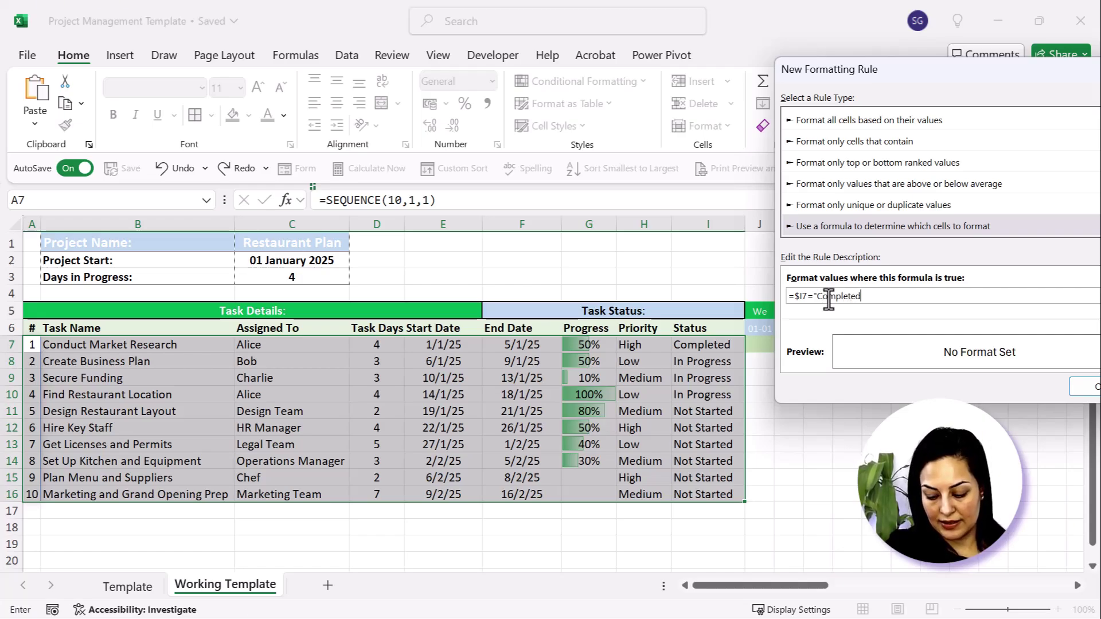
text(")
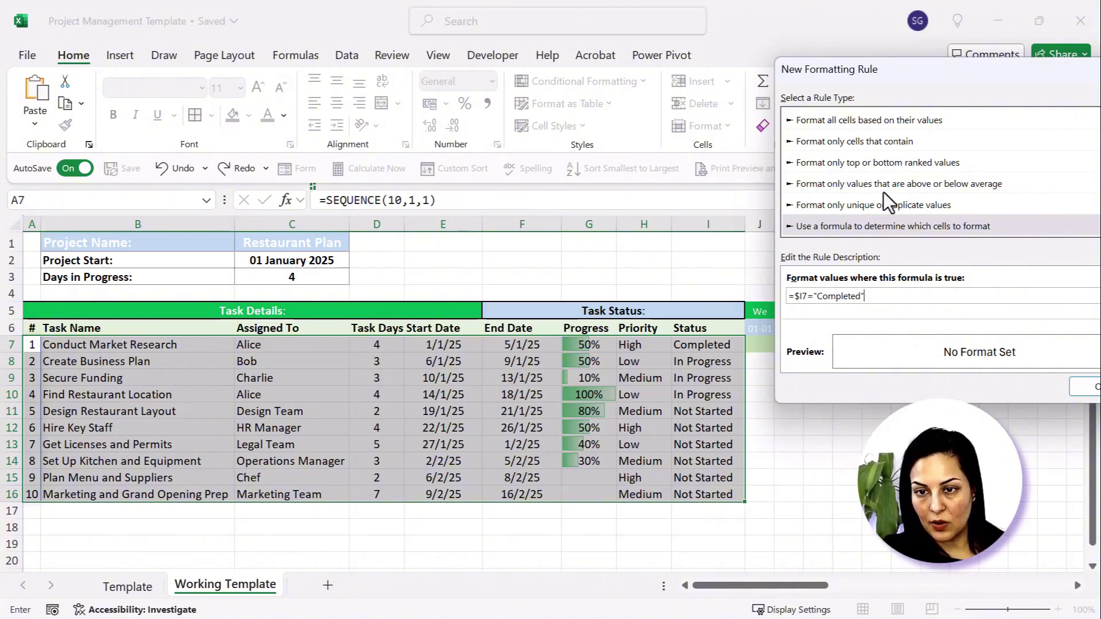
Step: Format the completed-task rule with a green, bold, strikethrough font and apply it to the task table
drag(949, 72, 744, 39)
click(948, 319)
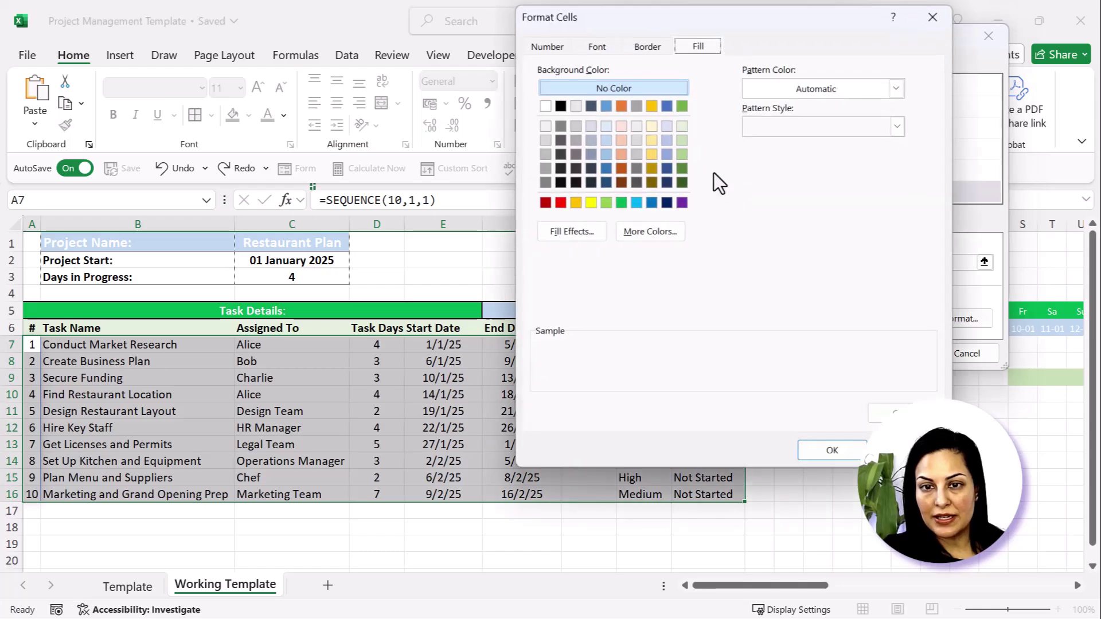
click(596, 44)
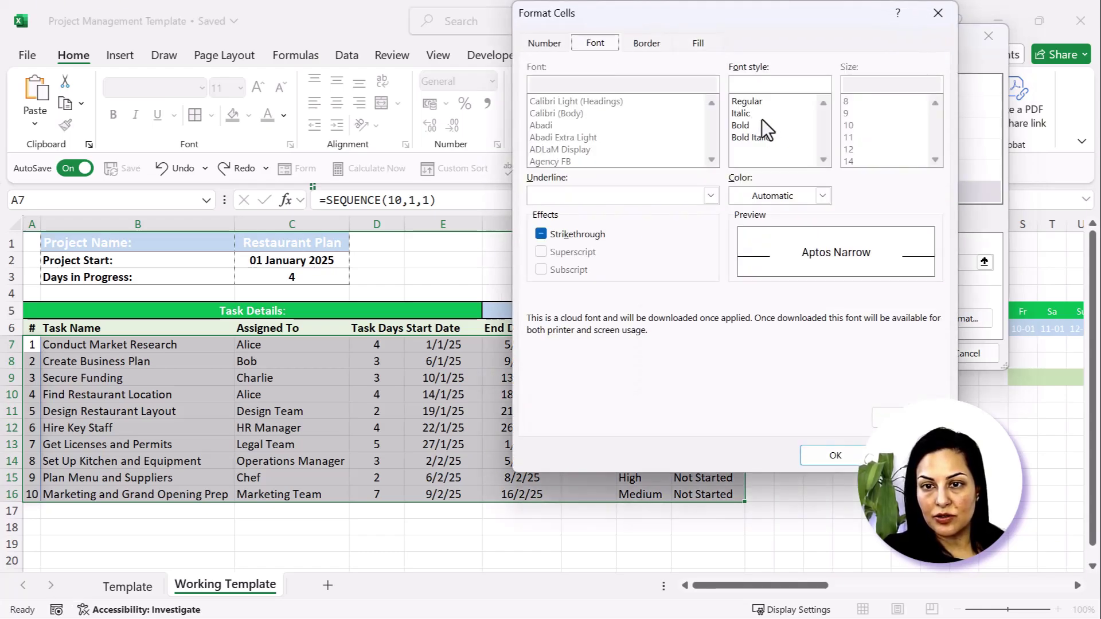
click(772, 195)
click(812, 382)
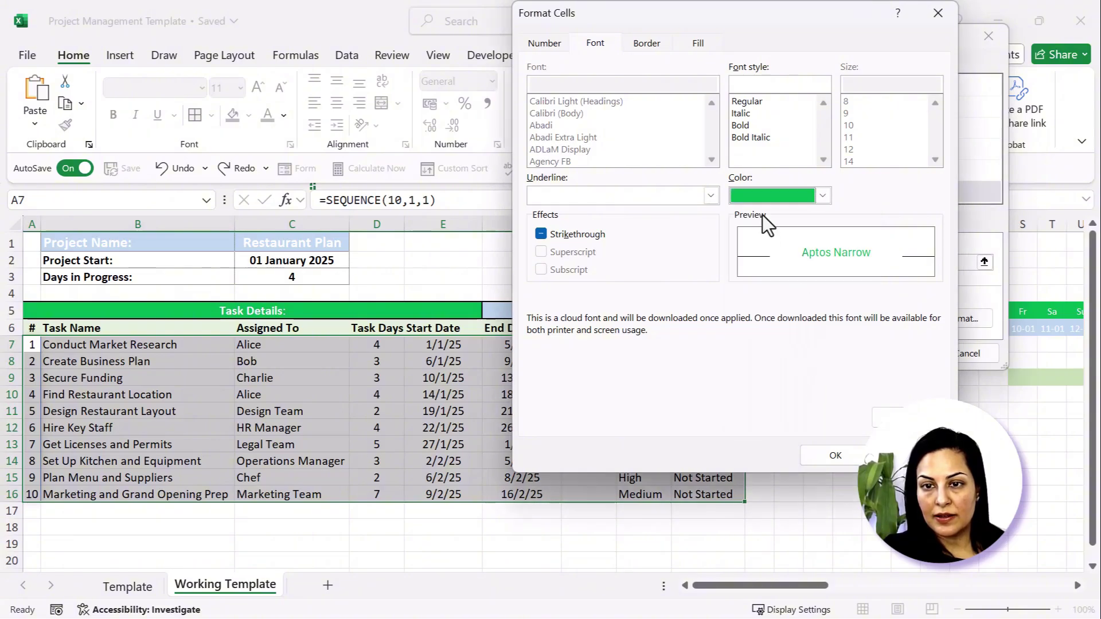
click(744, 125)
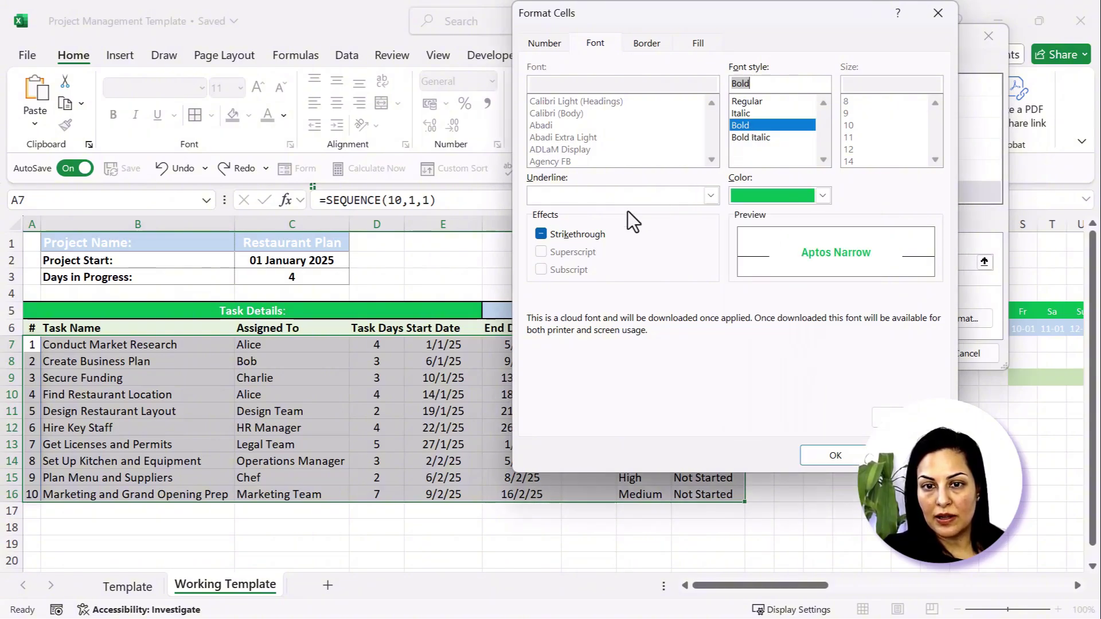
click(574, 234)
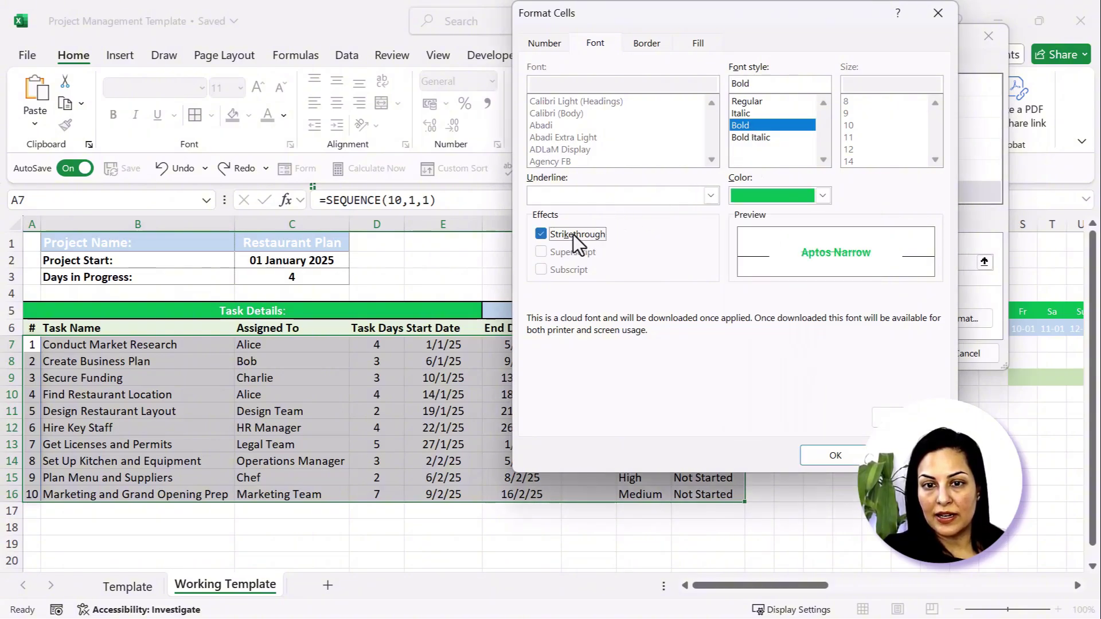
click(846, 456)
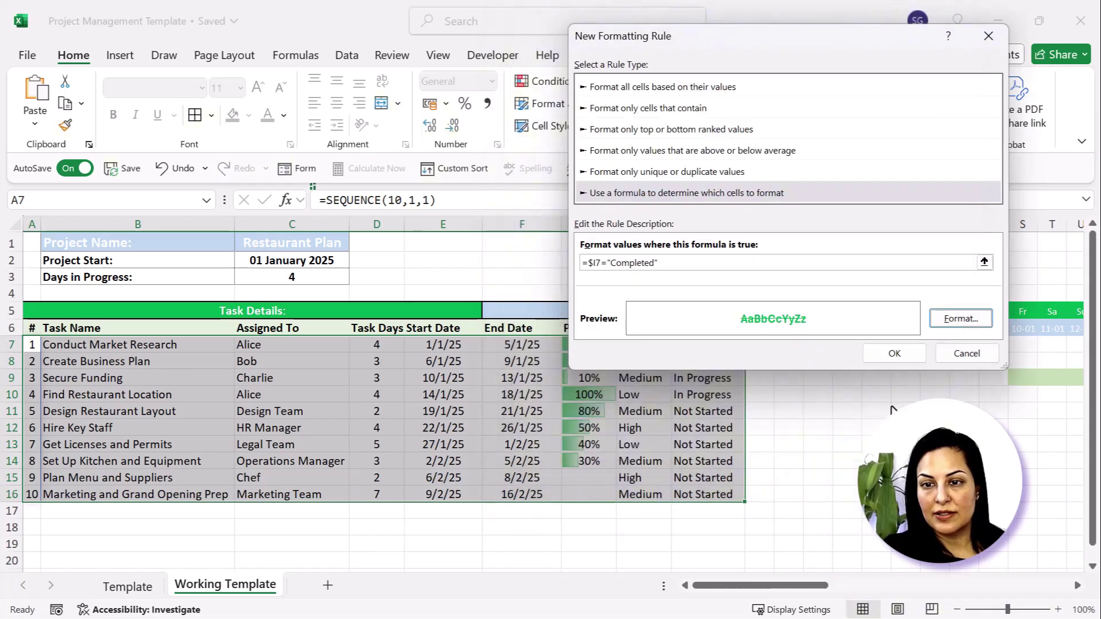
click(892, 353)
click(682, 392)
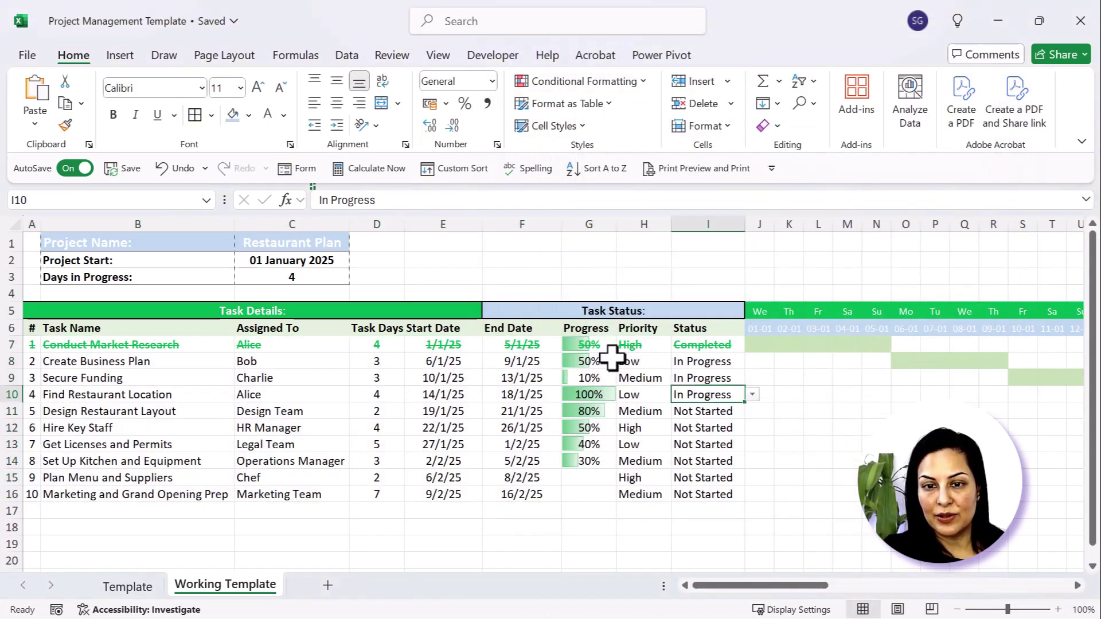
Step: Test the completed-task formatting by setting Hire Key Staff's status to Completed, and undo that status change
click(705, 346)
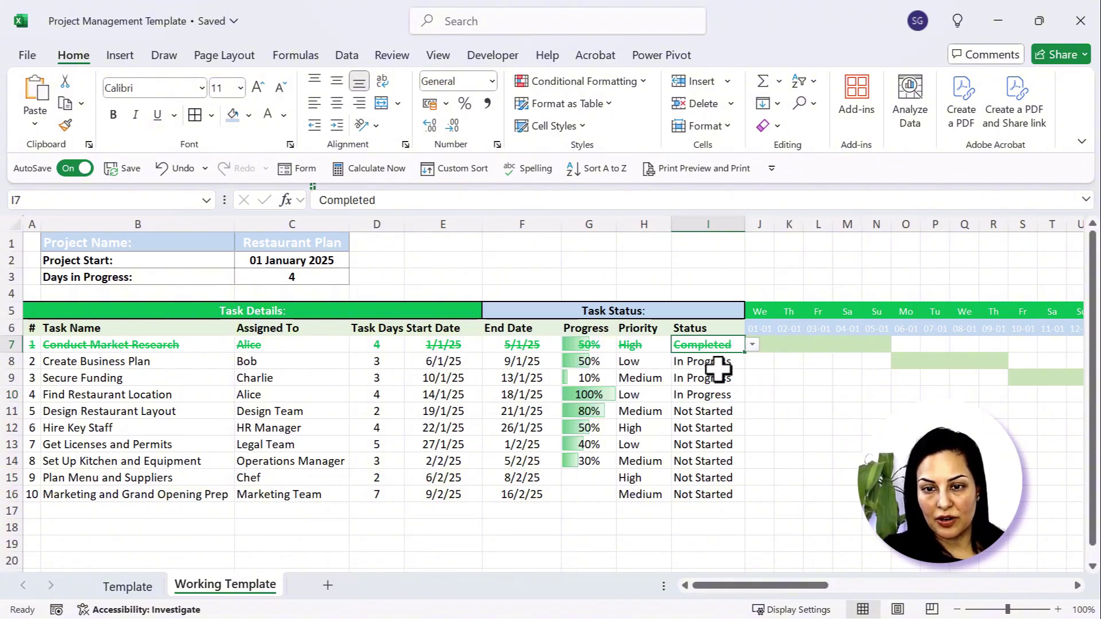
click(712, 362)
click(707, 426)
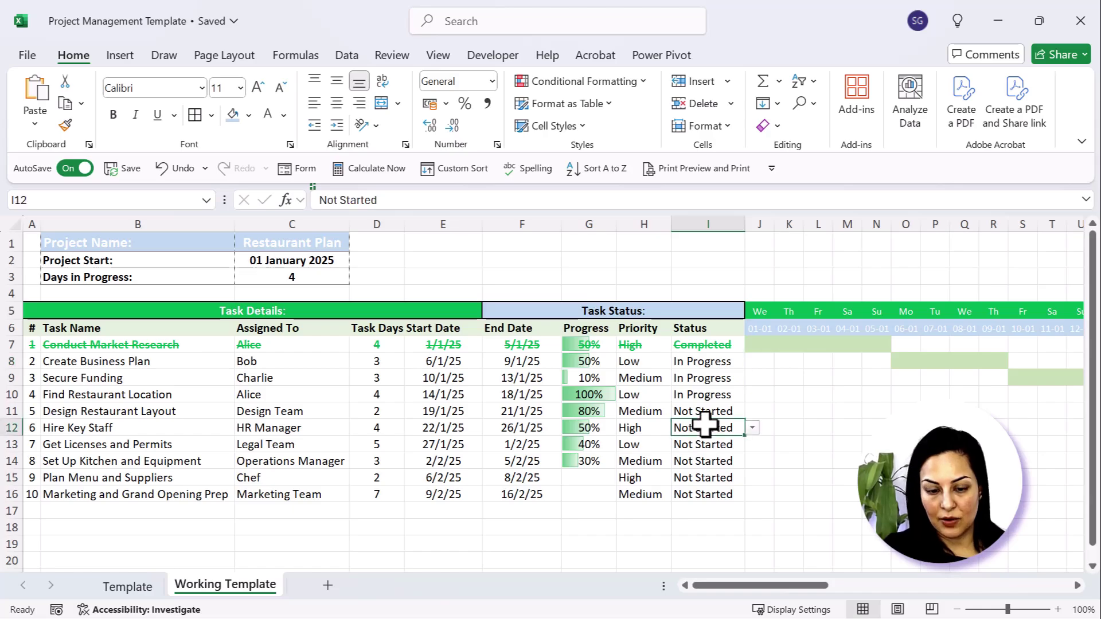
text(completed)
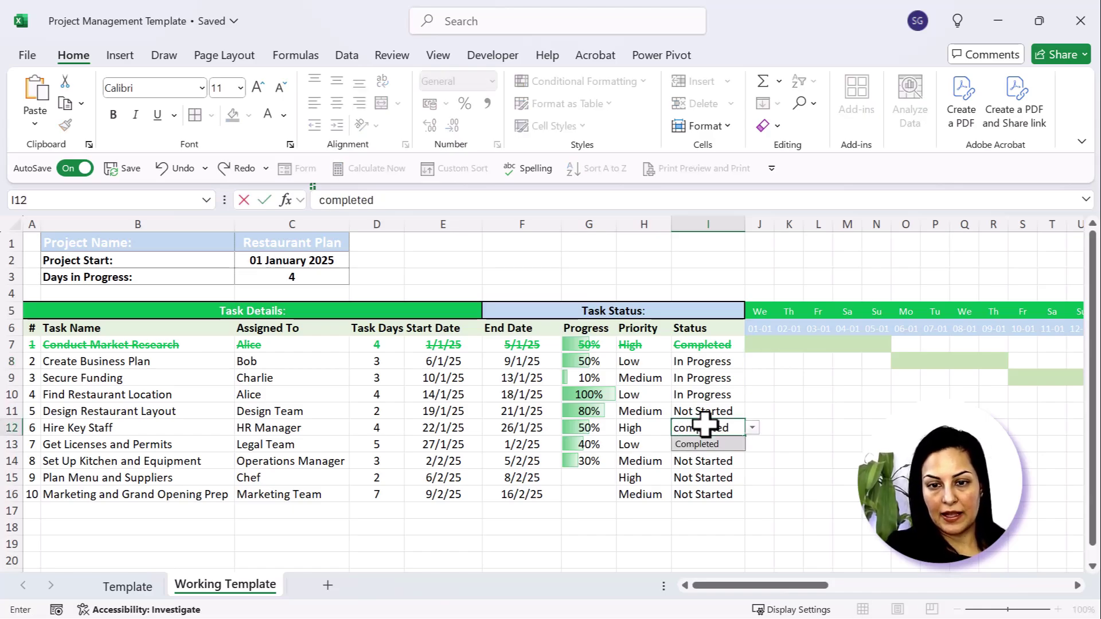
key(Return)
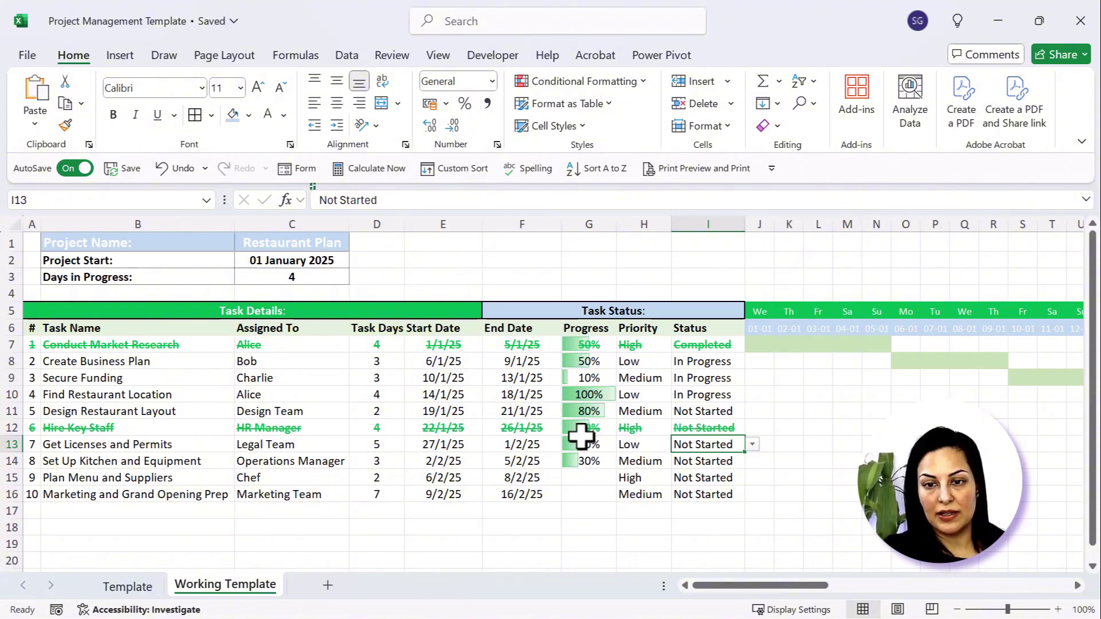
key(ctrl+z)
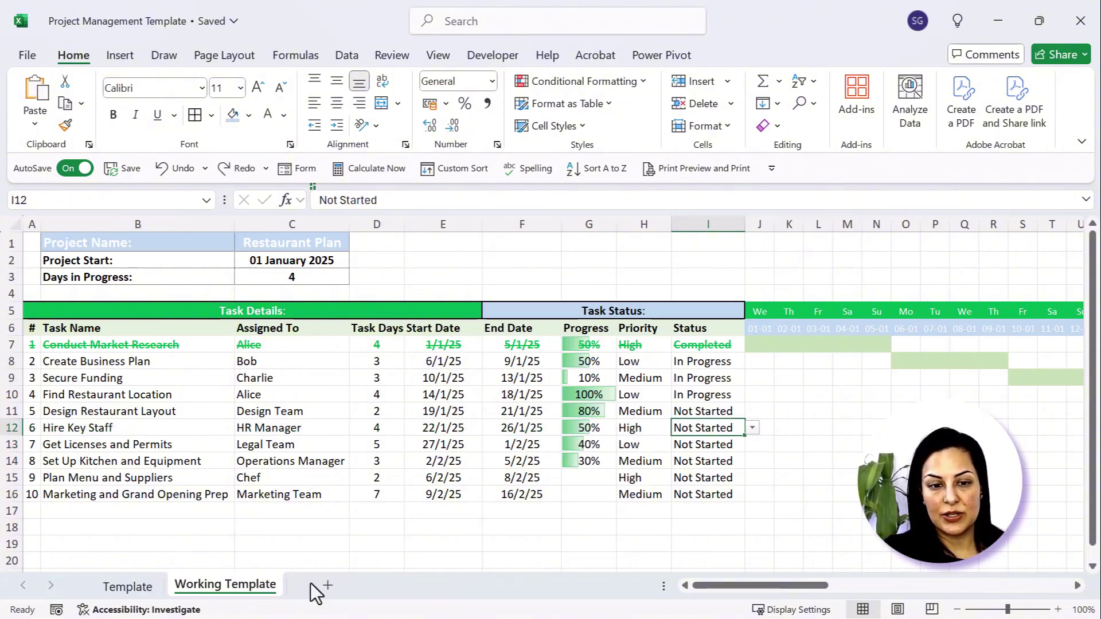
Step: On the Template sheet, examine the Create Business Plan row's formatting together with its end date and status
click(128, 587)
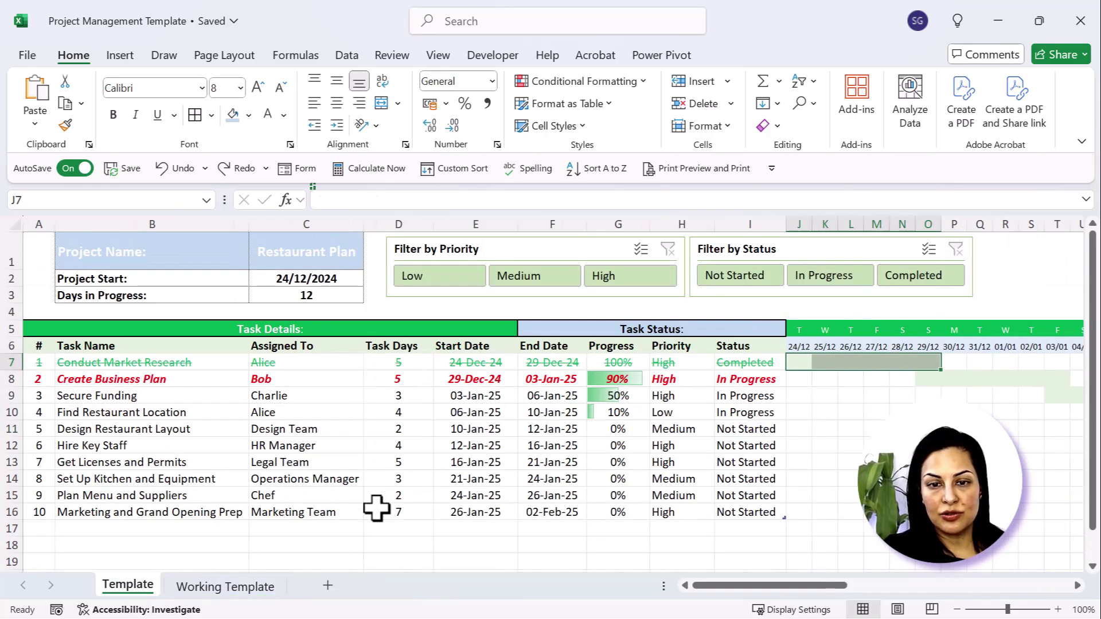
click(109, 379)
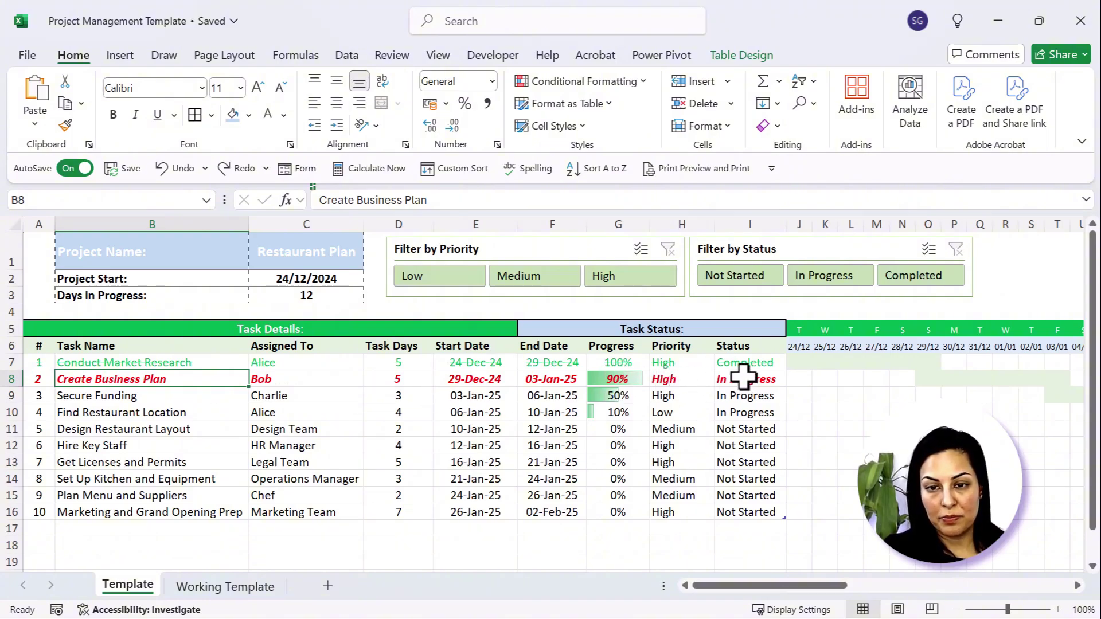
click(553, 382)
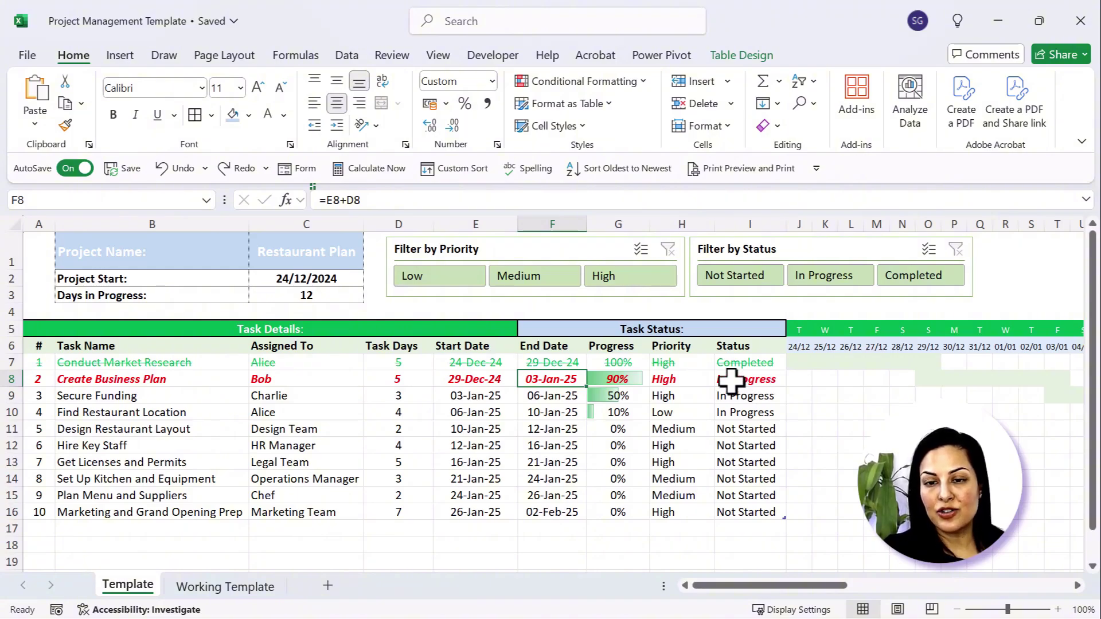
click(158, 386)
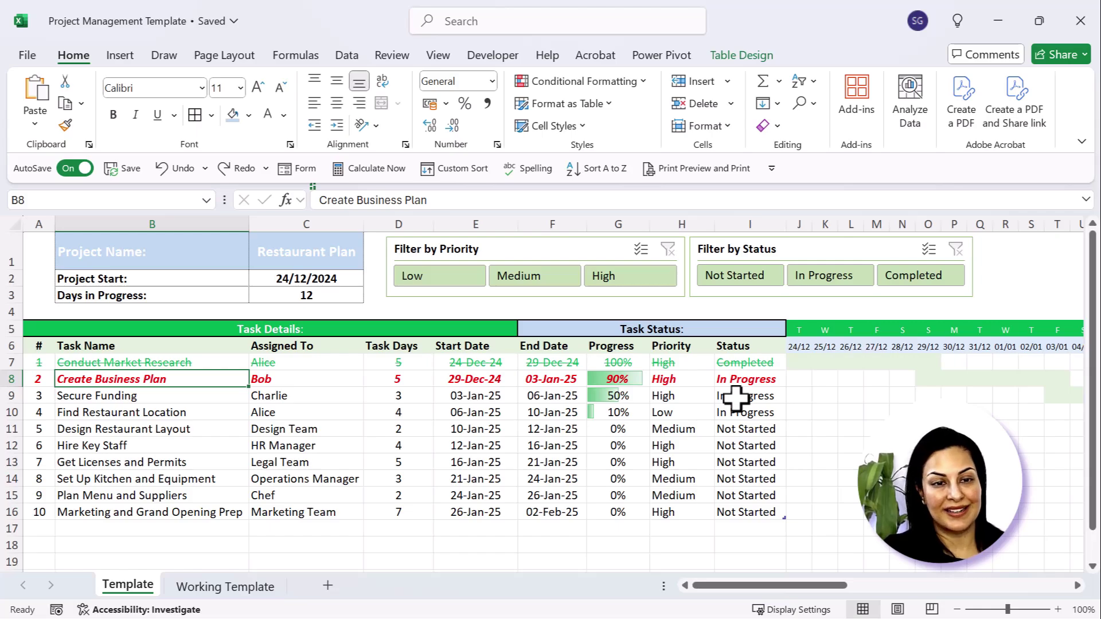
Step: On the Working Template sheet, start another conditional formatting rule for A7:I16 that uses a formula to determine which cells to format
key(ctrl+Page_Down)
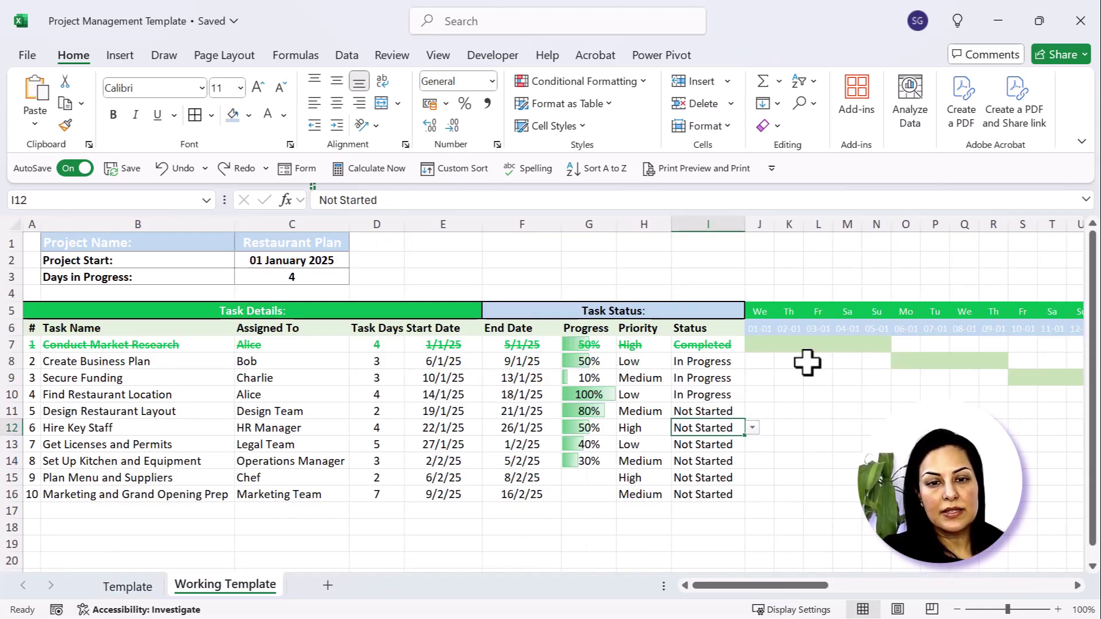
drag(31, 344, 719, 488)
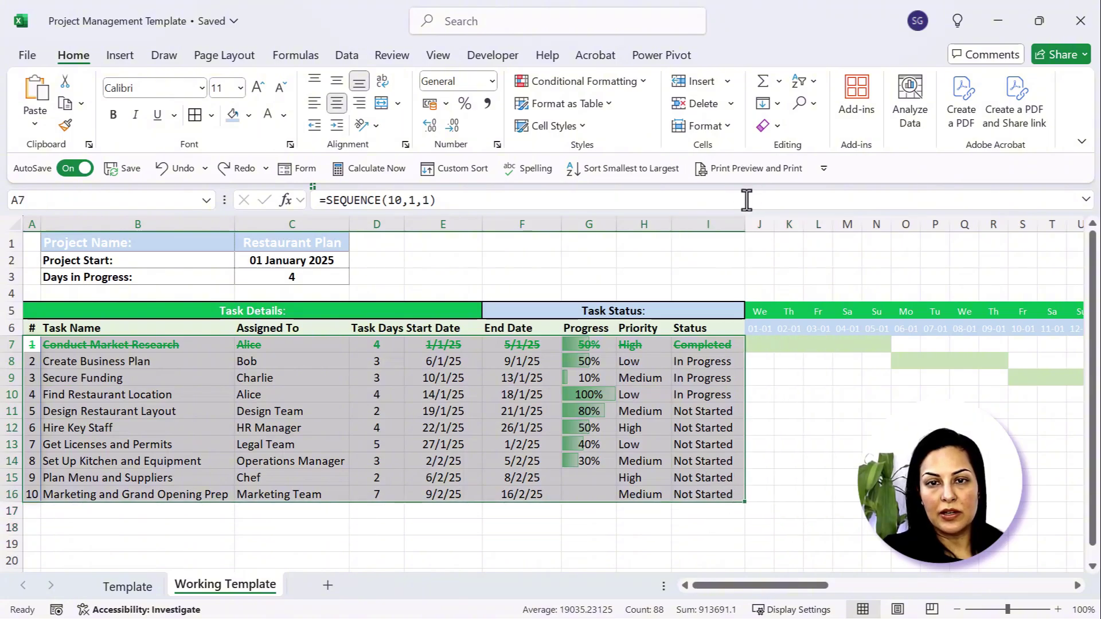
click(641, 82)
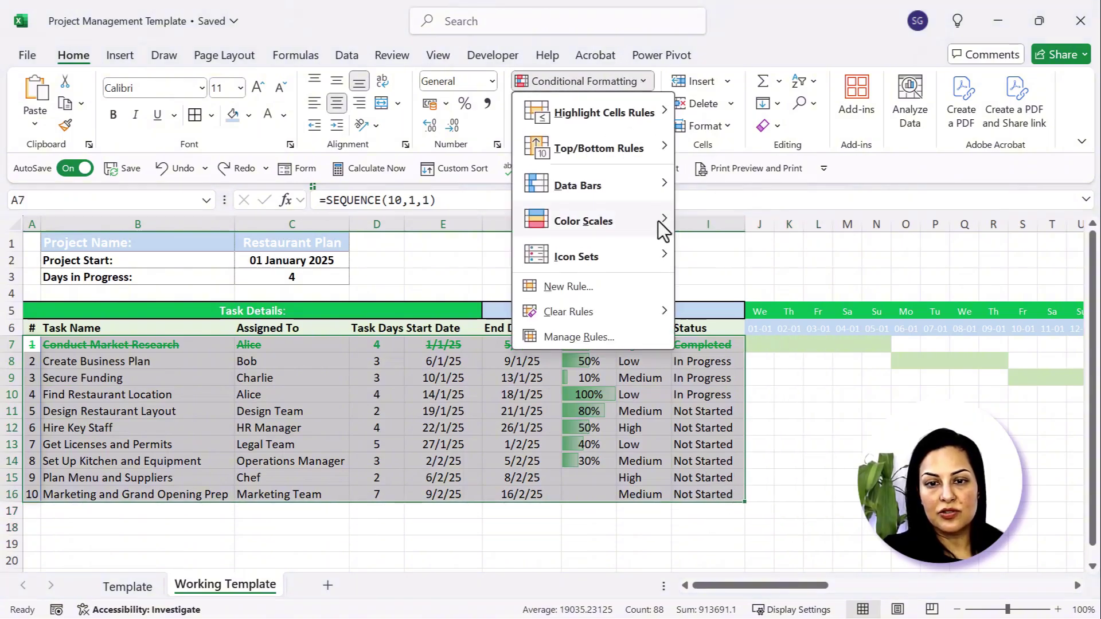
click(569, 287)
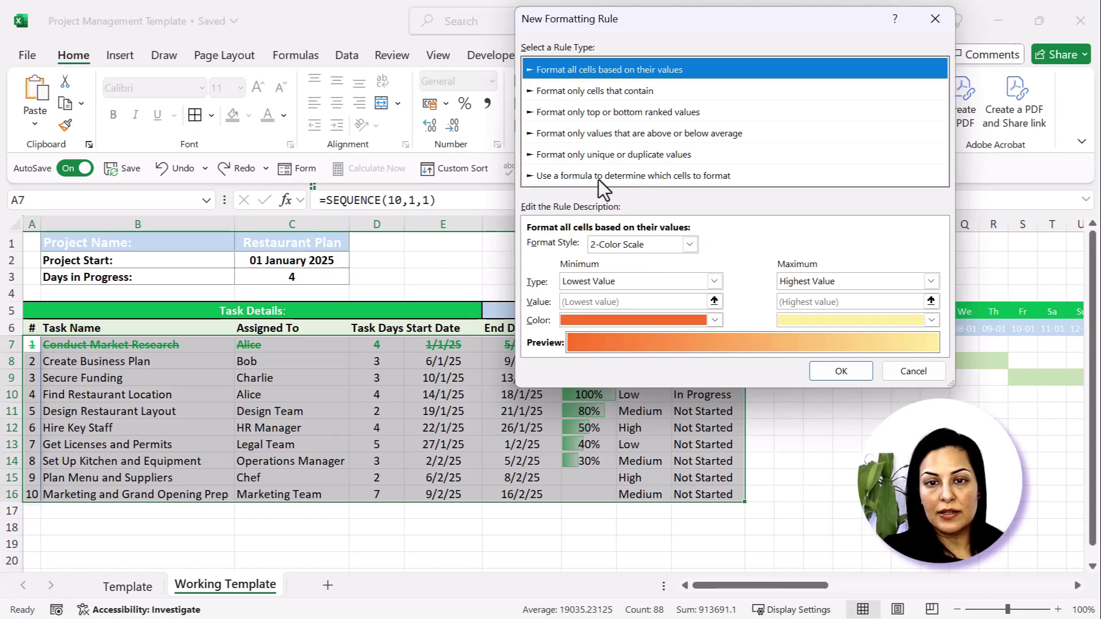
click(597, 176)
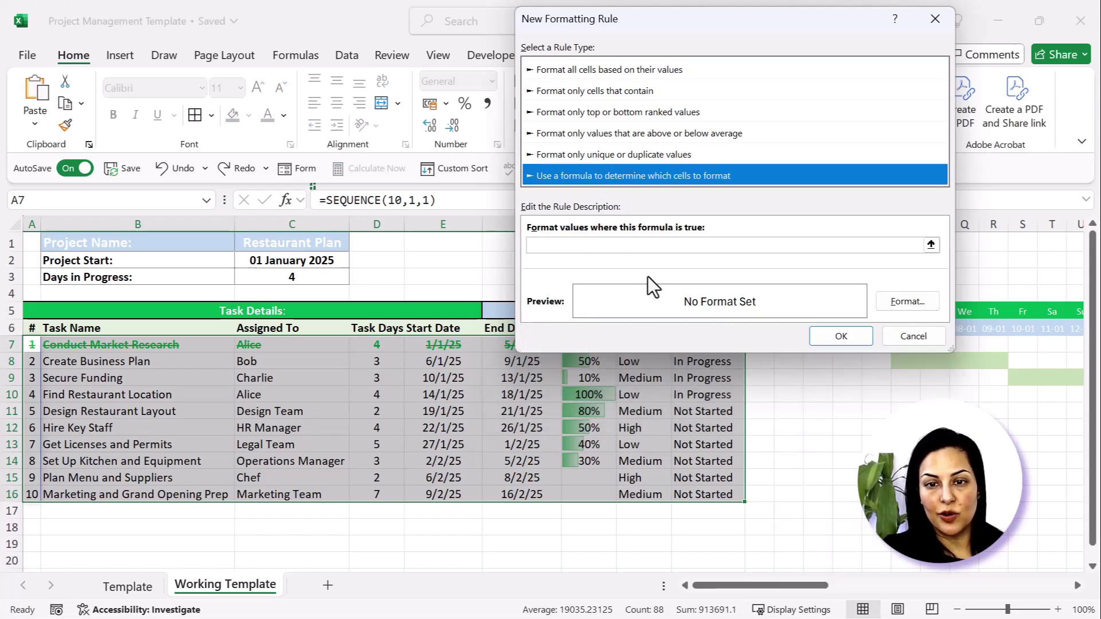
Step: Enter the overdue-task rule formula =AND($I7<>"Completed", $F7<TODAY()) and move the rule dialog clear of the task table
click(680, 246)
text(=AND($I7<>"Completed", $F7<TODAY()))
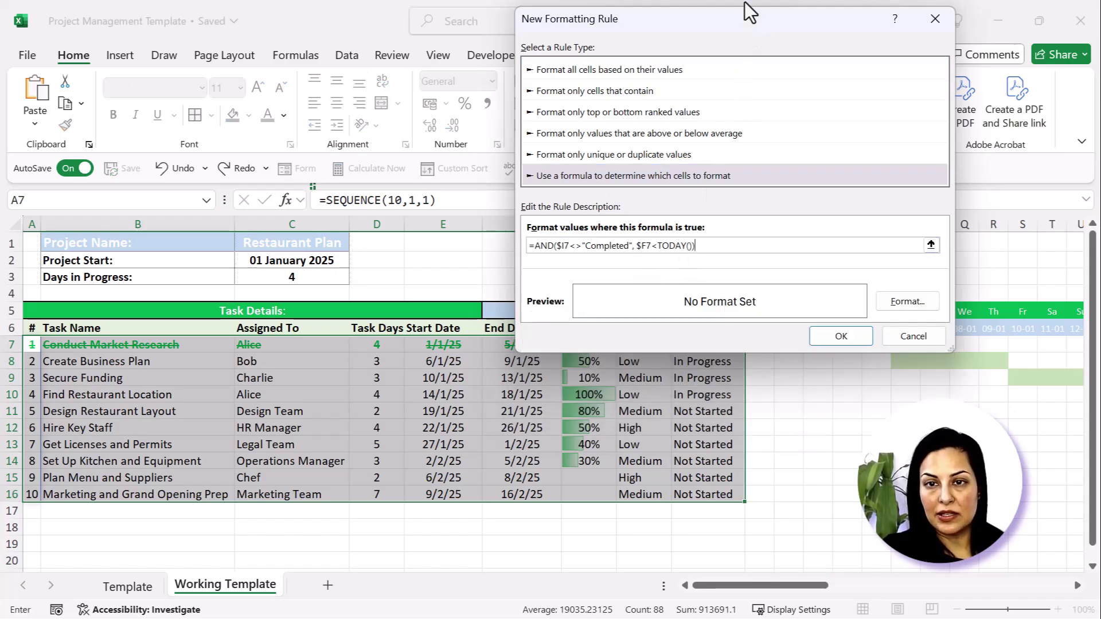
drag(742, 17, 261, 20)
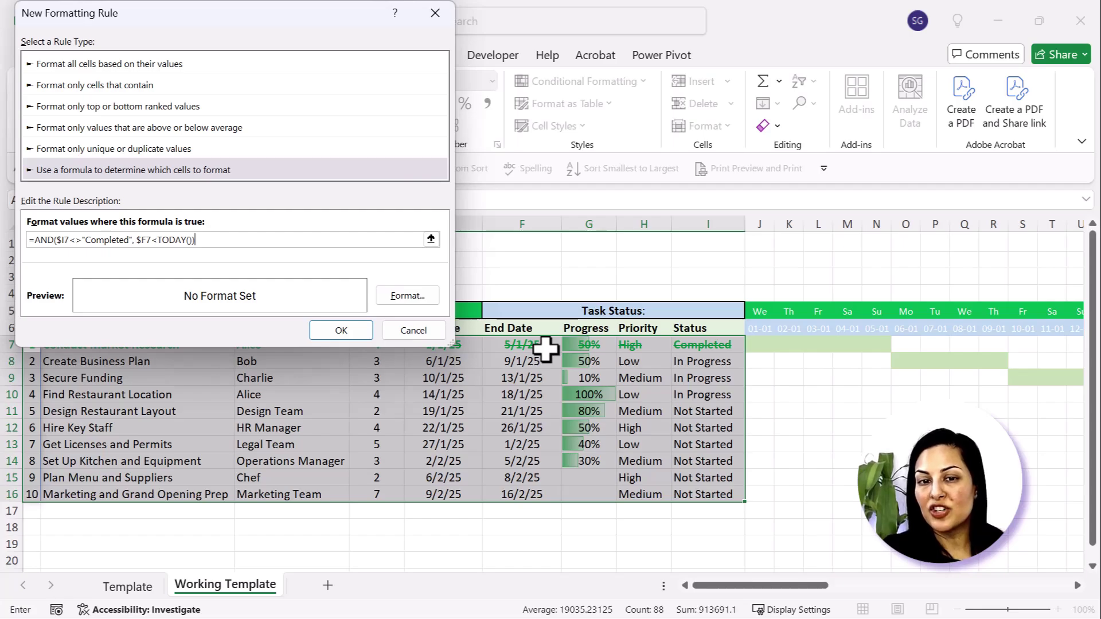
Step: Format the overdue-task rule with a red, bold italic font and apply it to the task table
click(406, 294)
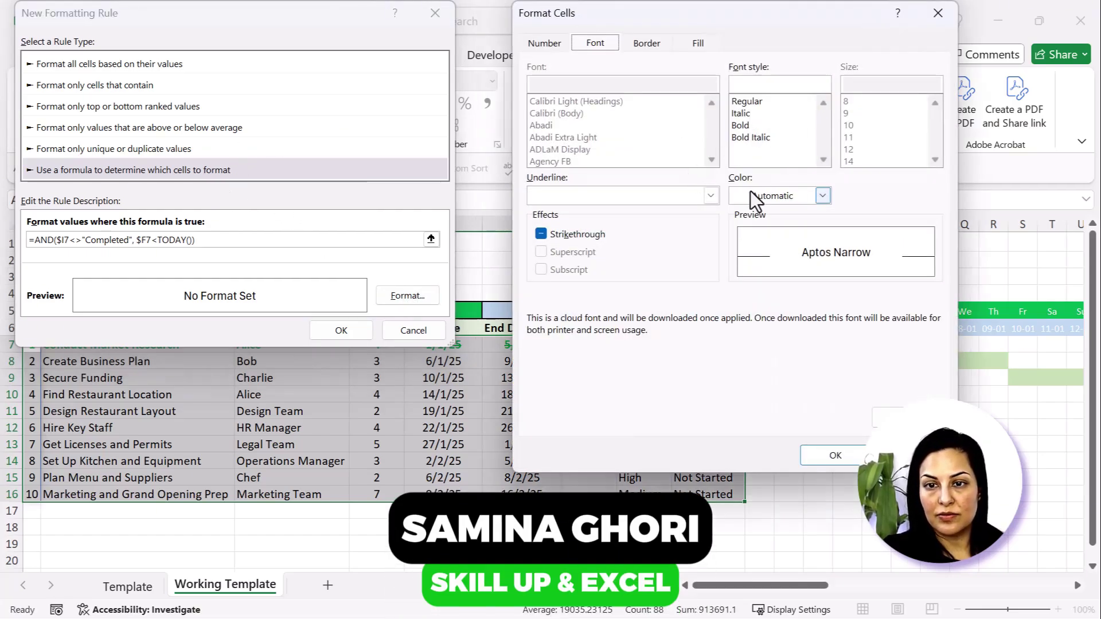
click(760, 198)
click(751, 381)
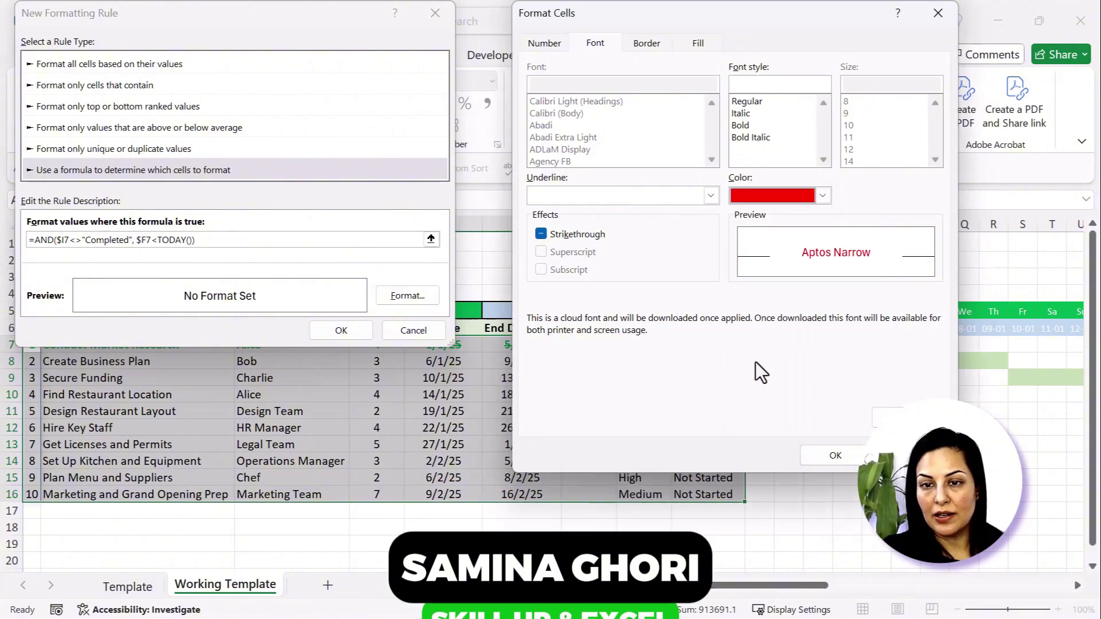
click(751, 136)
click(835, 453)
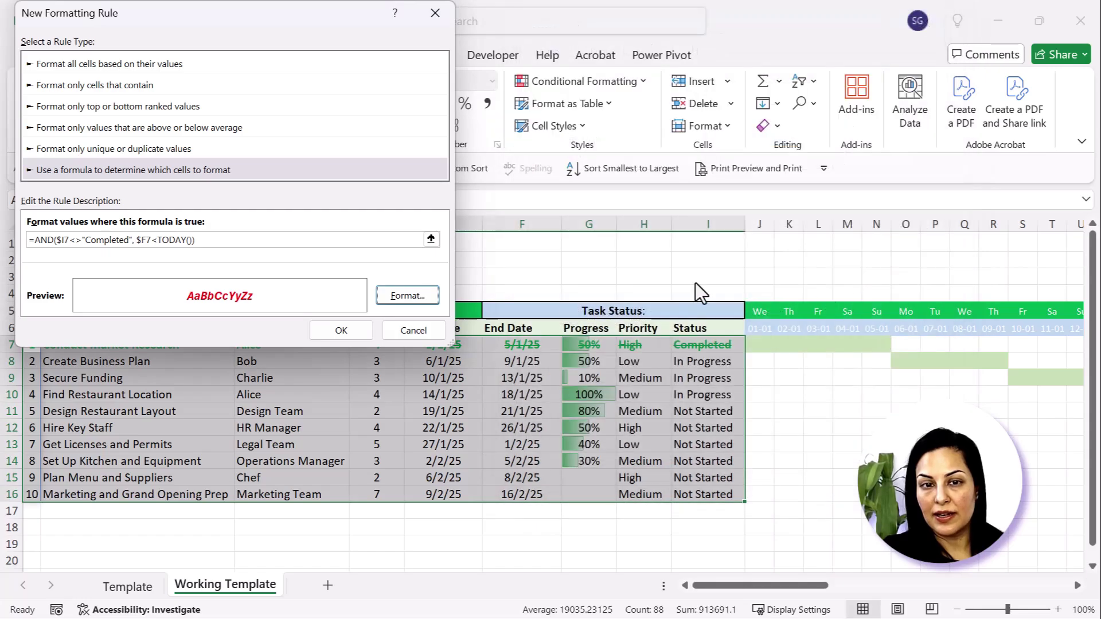
click(341, 331)
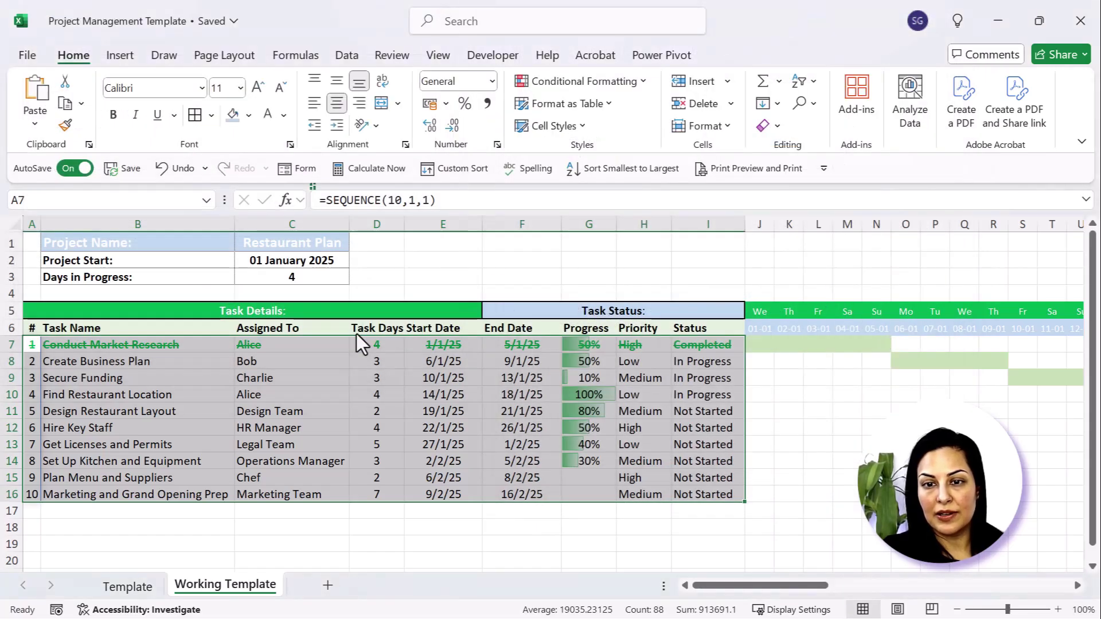
Step: Set the Project Start date to 24/12/2024 to test the overdue-task formatting
click(675, 399)
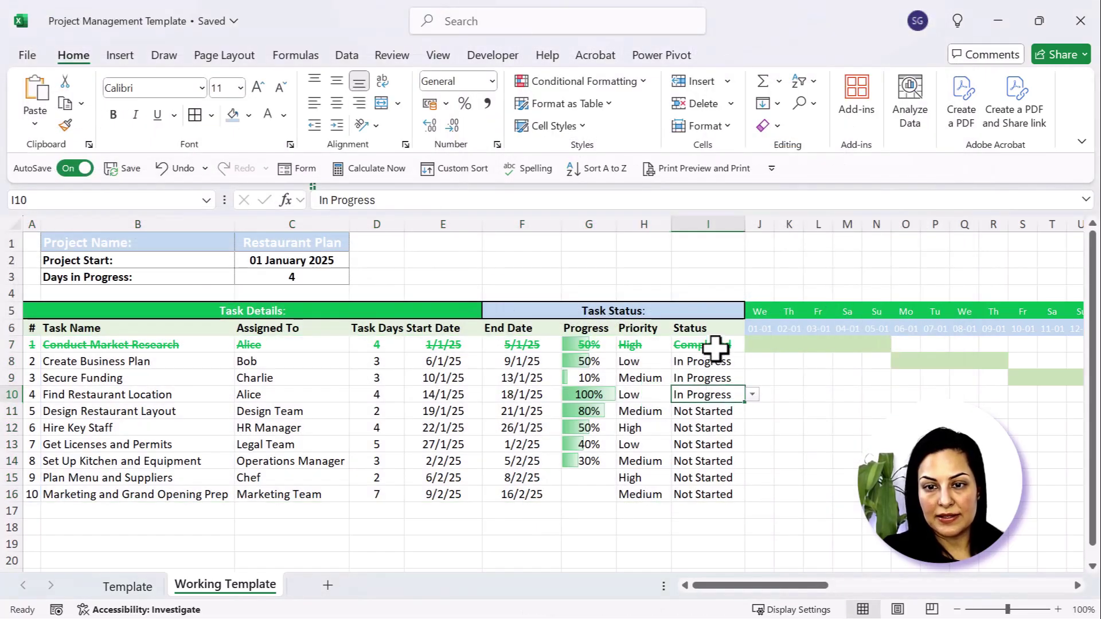
click(711, 345)
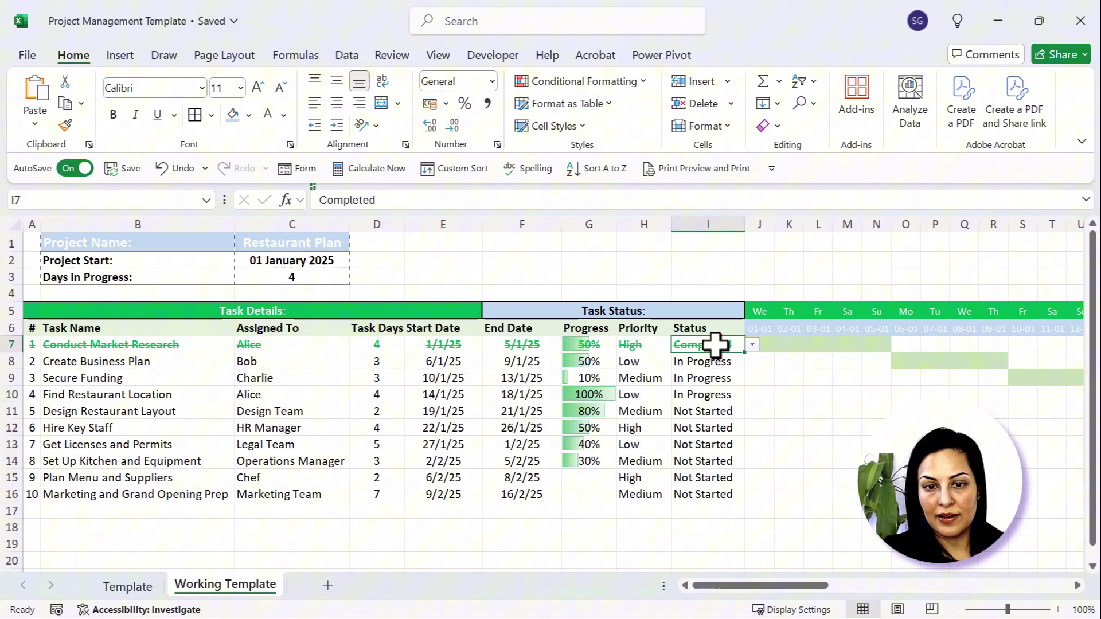
click(312, 262)
text(24/)
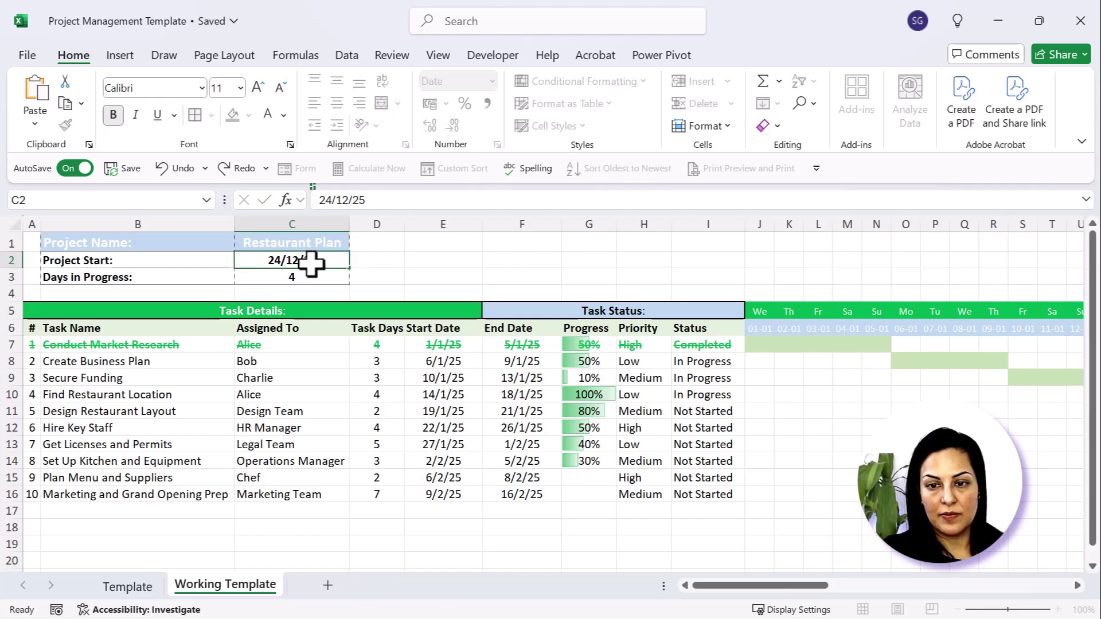
text(12/2025)
key(Return)
key(Up)
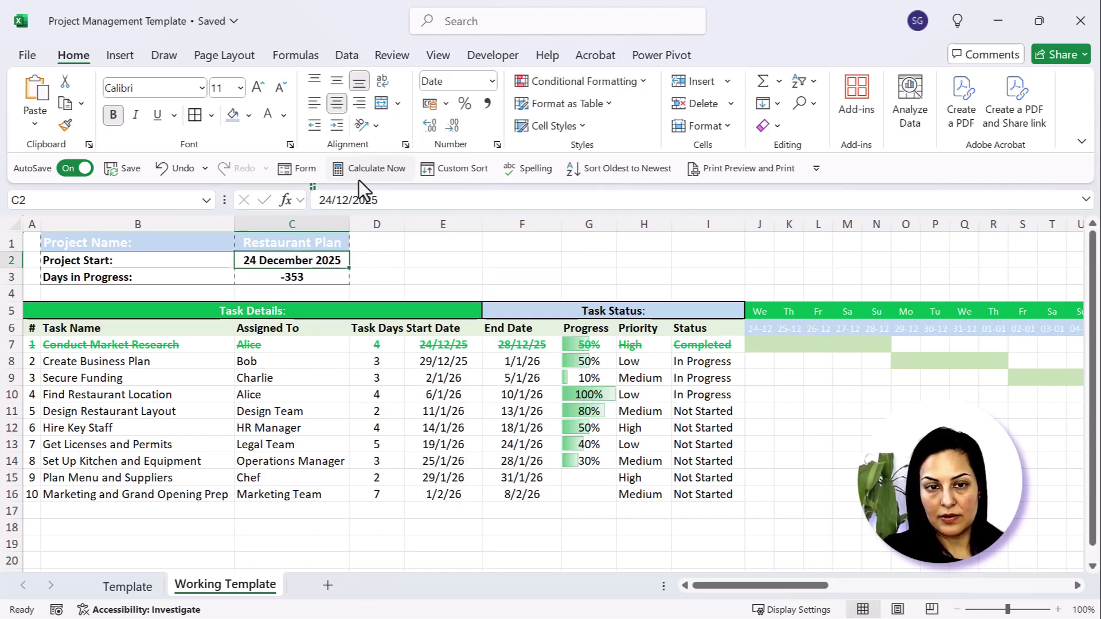
click(437, 198)
key(BackSpace)
text(4)
key(Return)
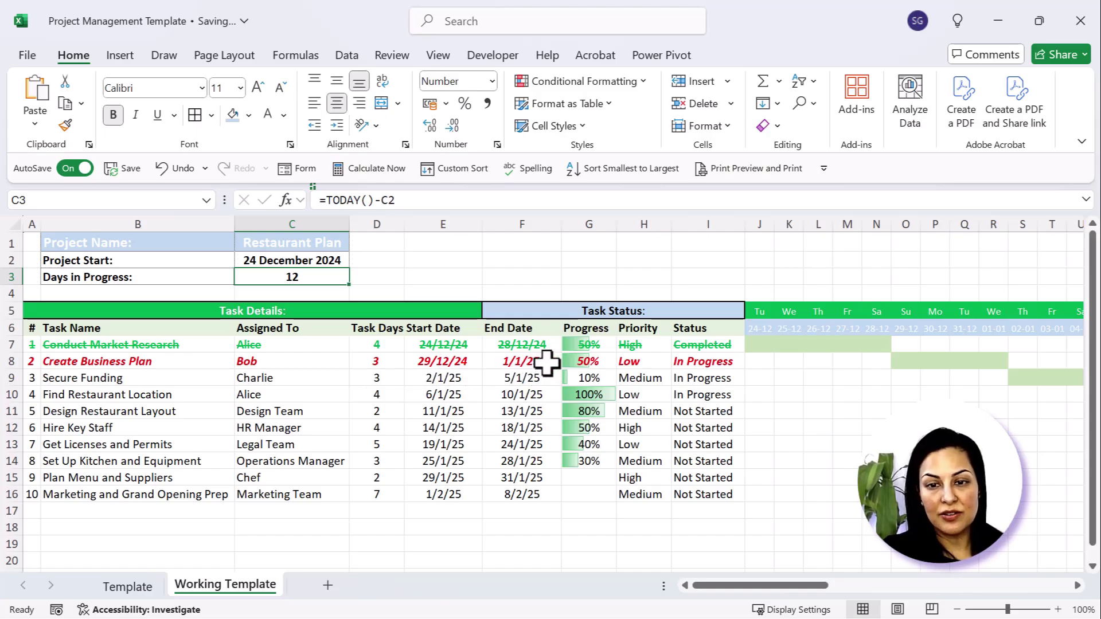
Step: Set the progress of the Create Business Plan task to 100%
click(715, 359)
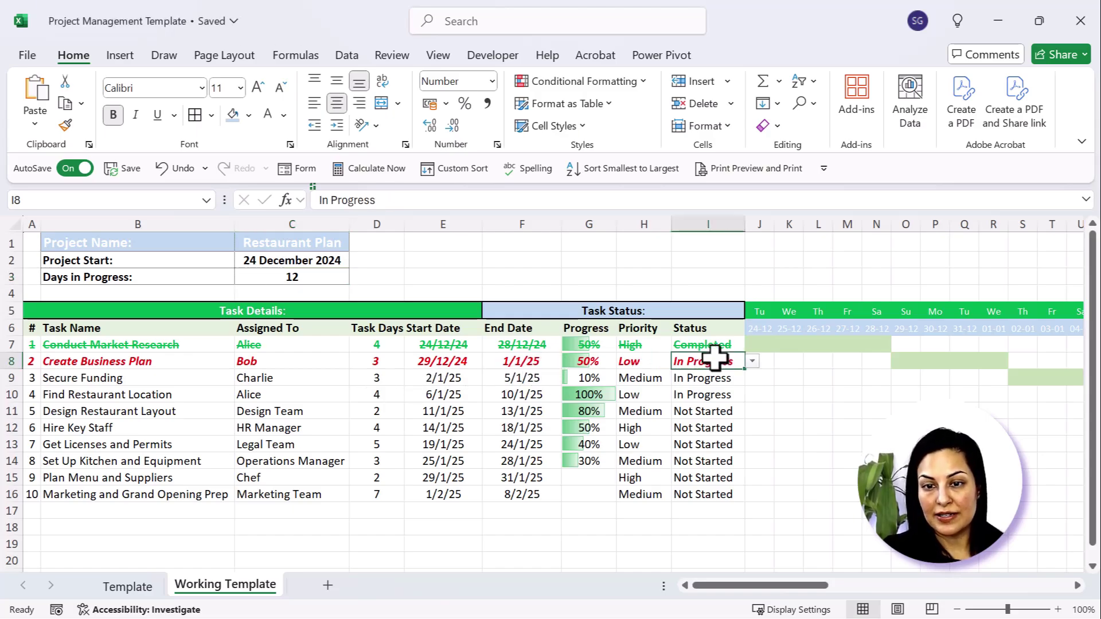
key(Left)
key(Left)
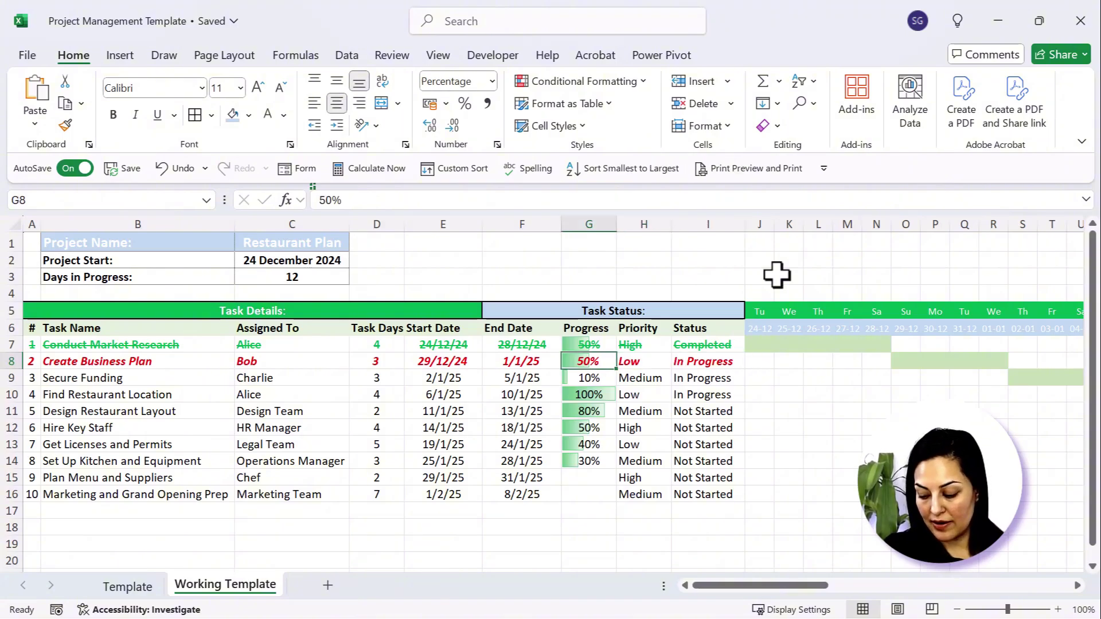
text(100)
key(Return)
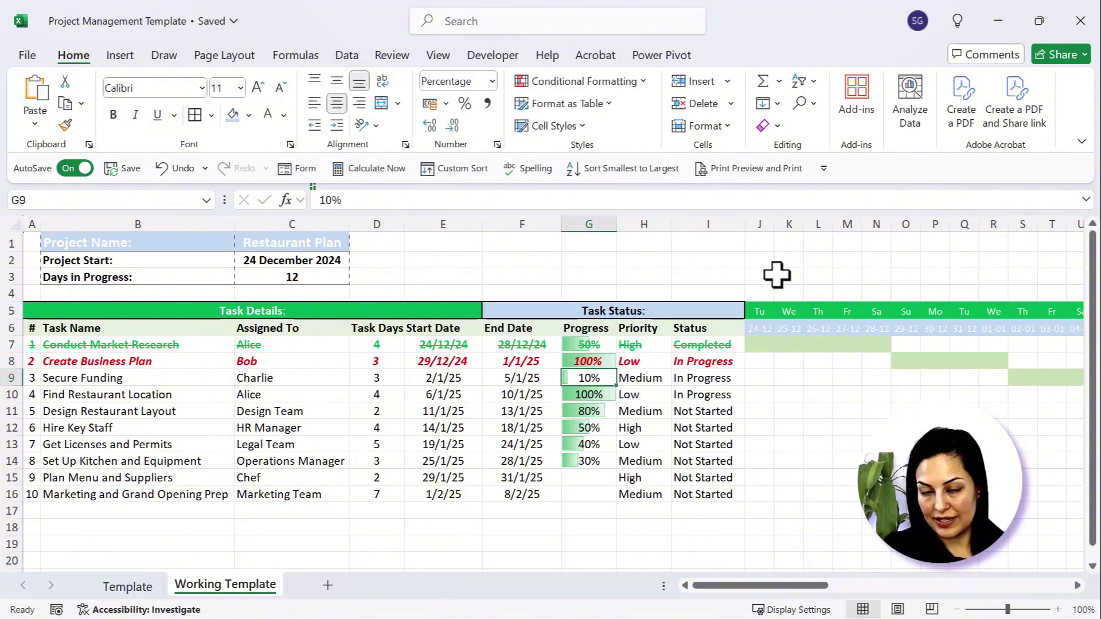
Step: Change the status of the Create Business Plan task to Completed
key(Up)
key(Right)
key(Right)
text(com)
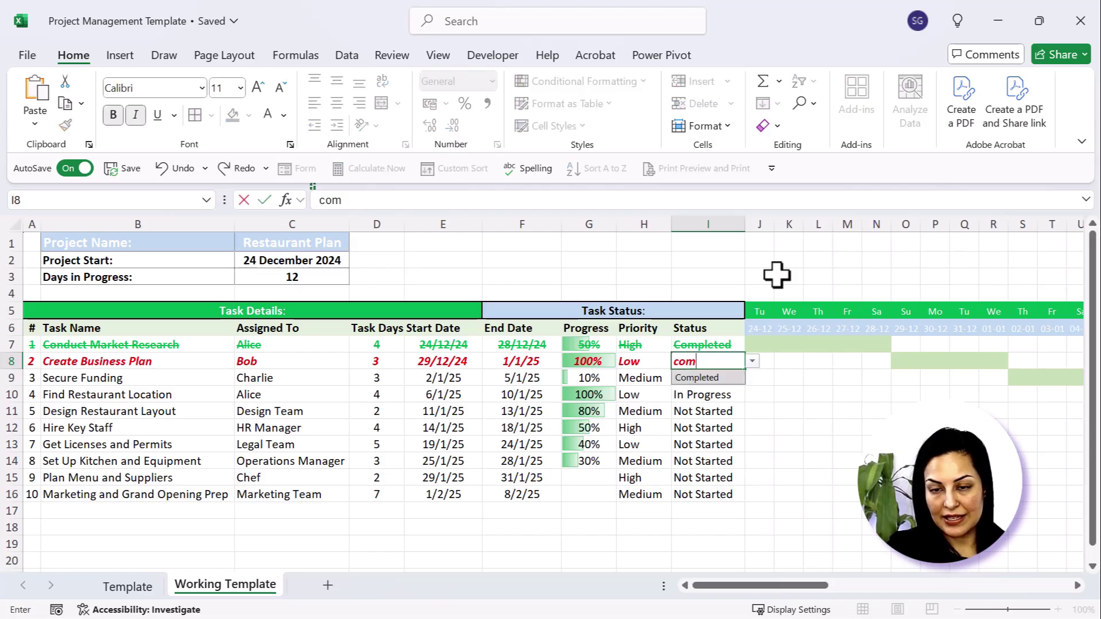
text(ple)
key(Return)
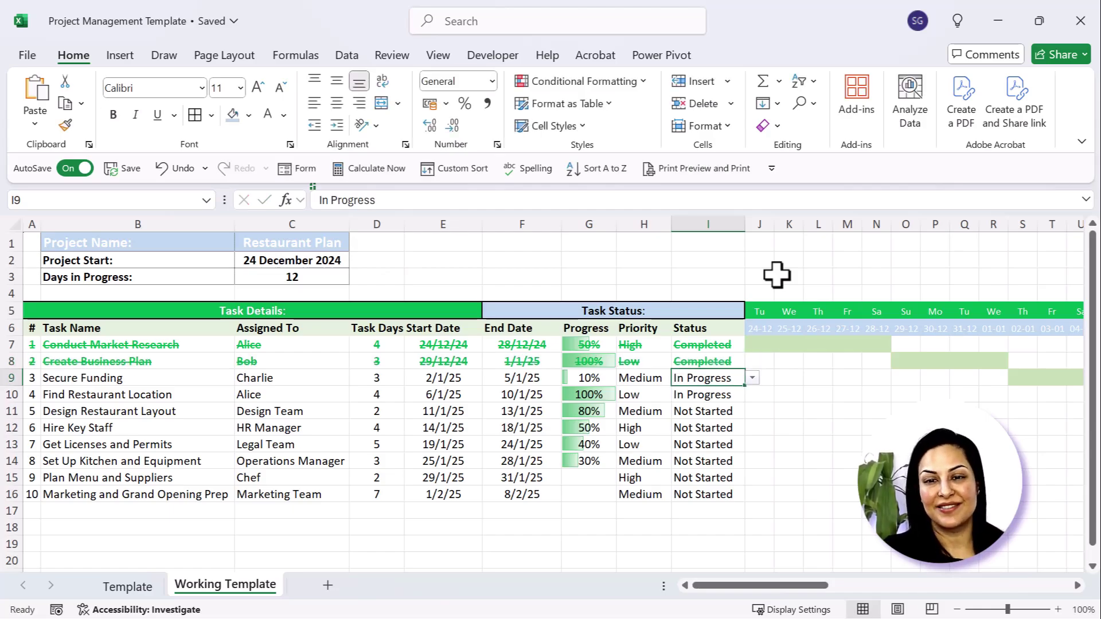
Step: Convert the task range A6:I16, including its header row, into an Excel table with headers
key(ctrl+Home)
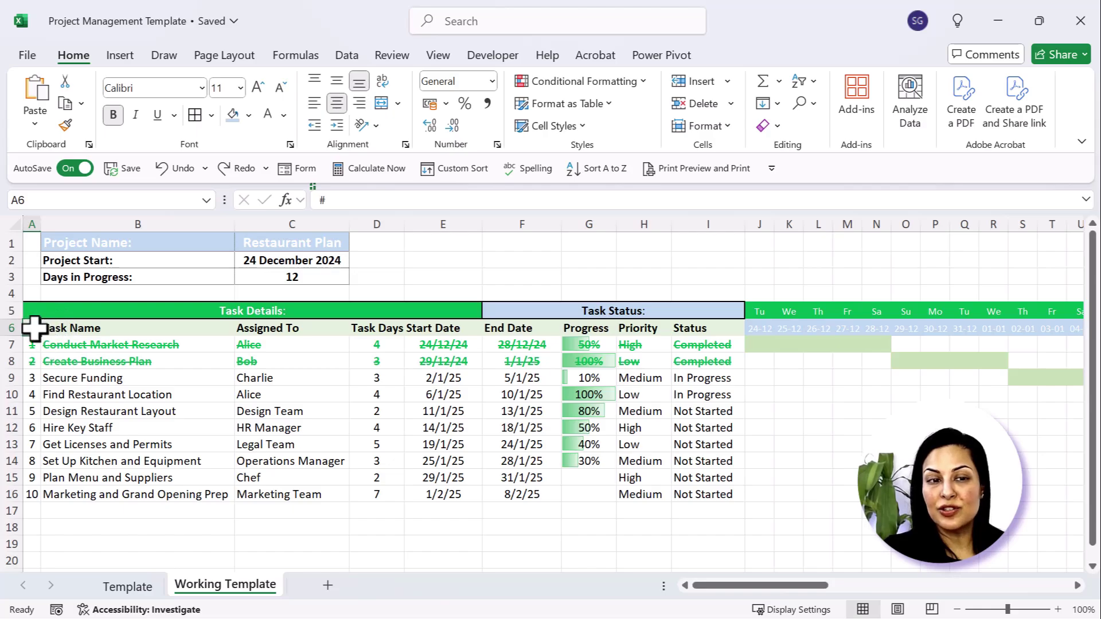
drag(32, 328, 724, 486)
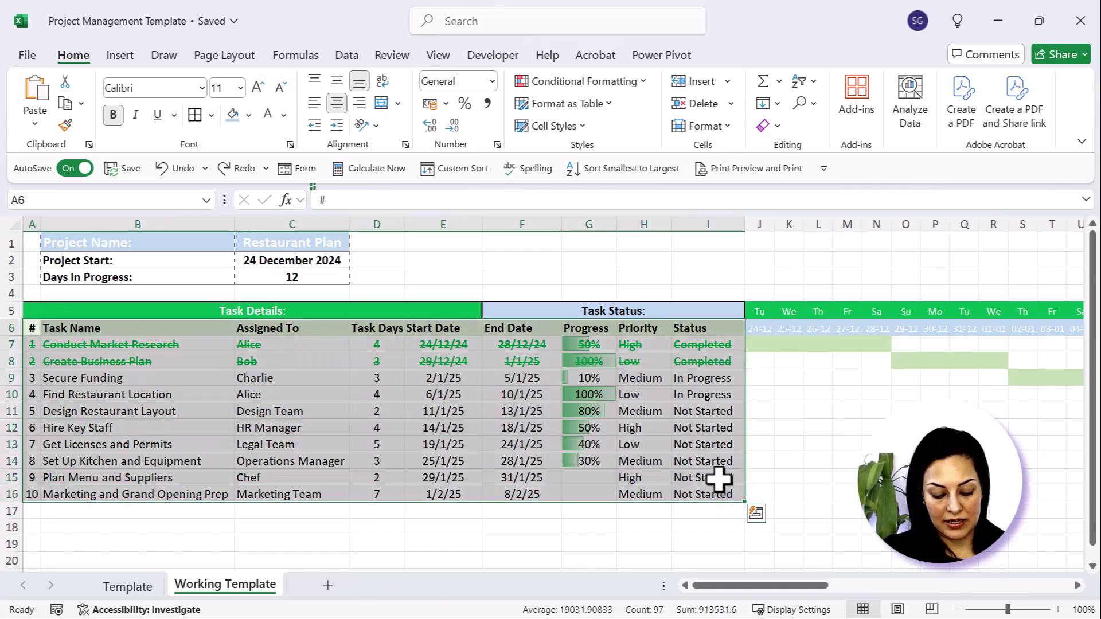
key(ctrl+t)
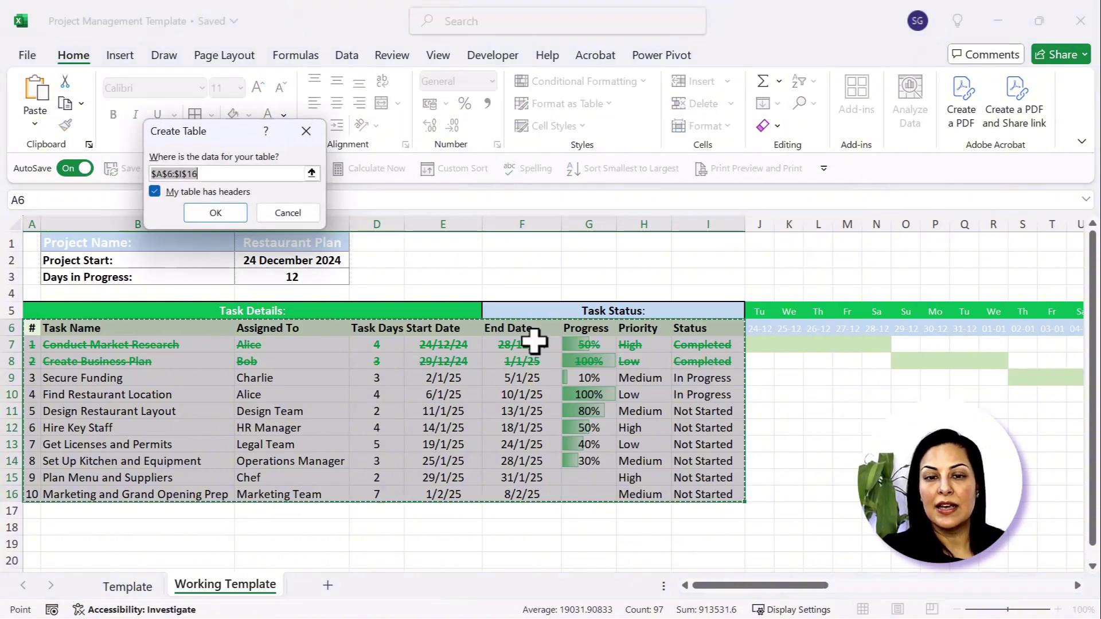
click(215, 212)
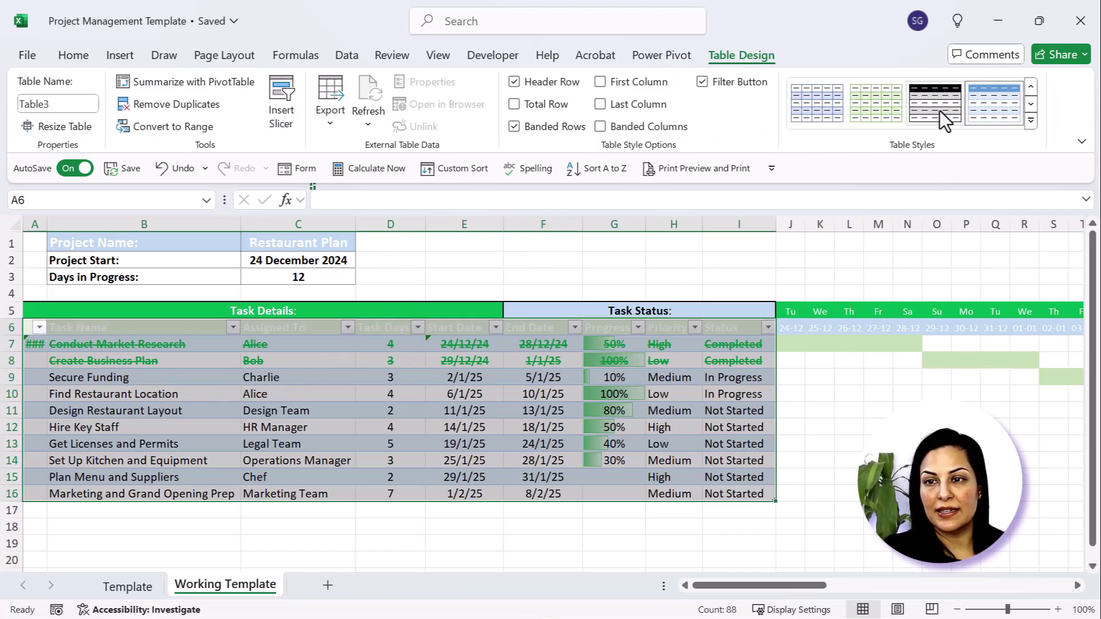
Step: Apply the plain, colourless style from the Light group to the task table
click(1030, 119)
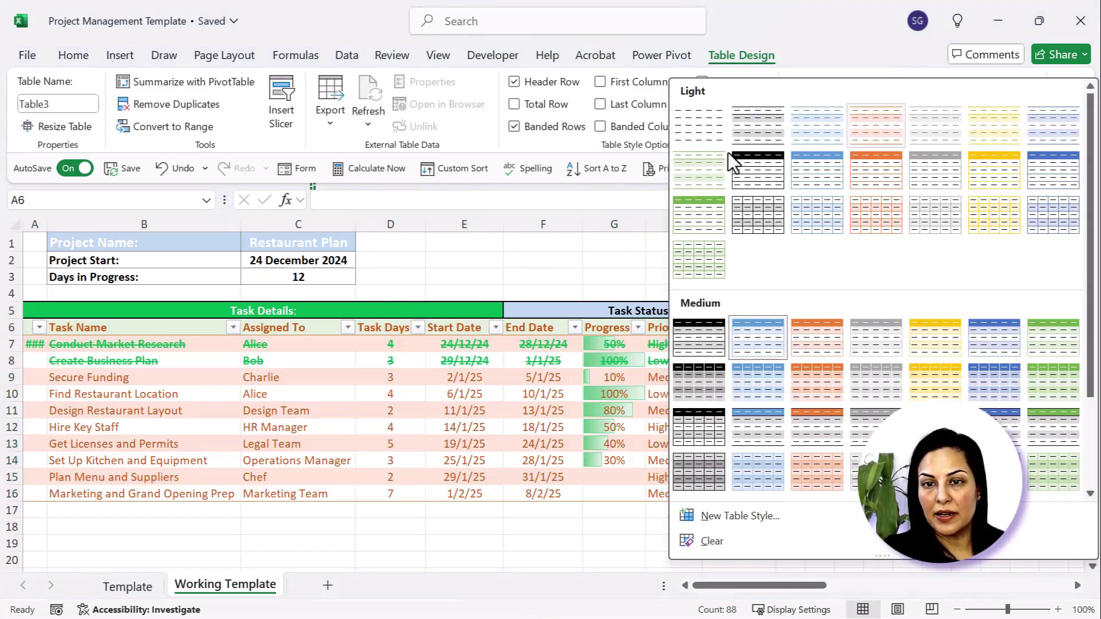
click(687, 133)
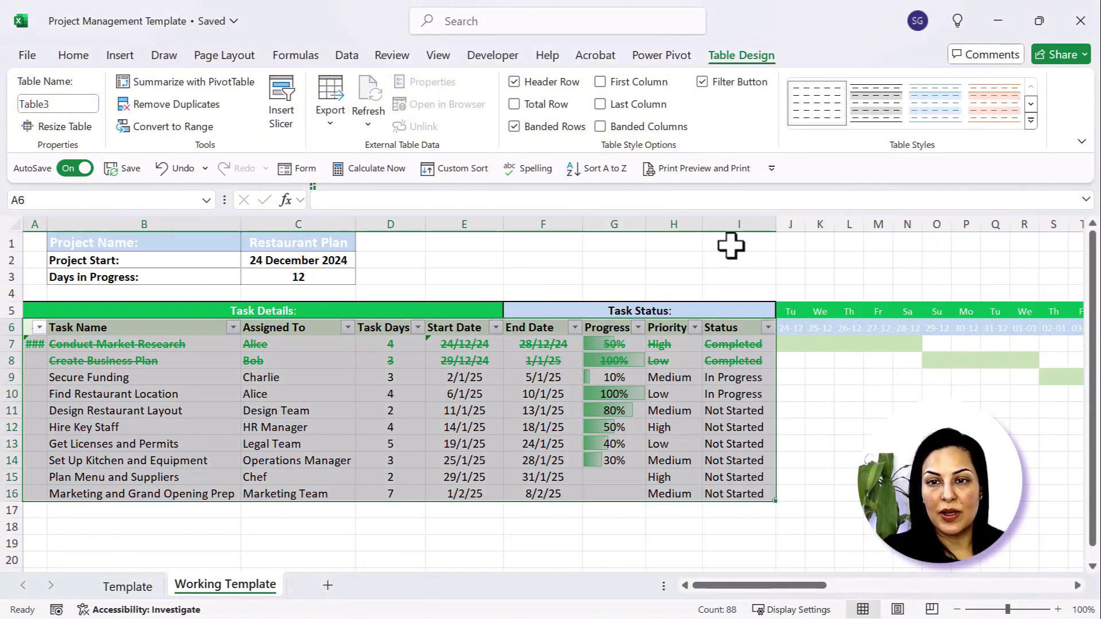
Step: Replace the SEQUENCE formula in the task number column with fixed numbers 1 to 10 in A7:A16
click(34, 345)
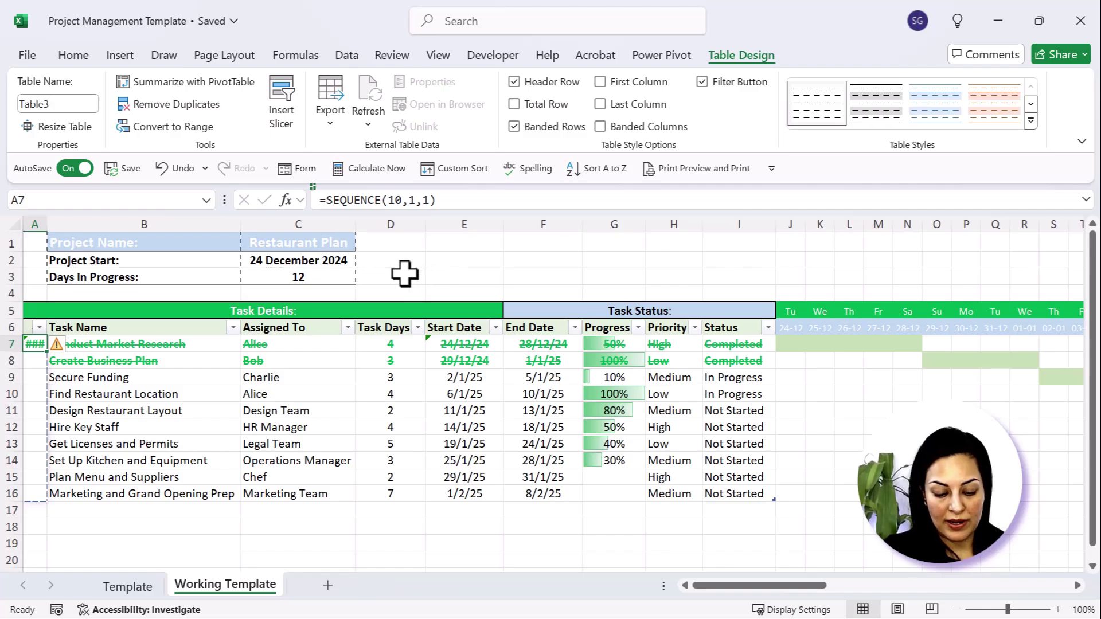
key(ctrl+z)
key(ctrl+z)
key(ctrl+z)
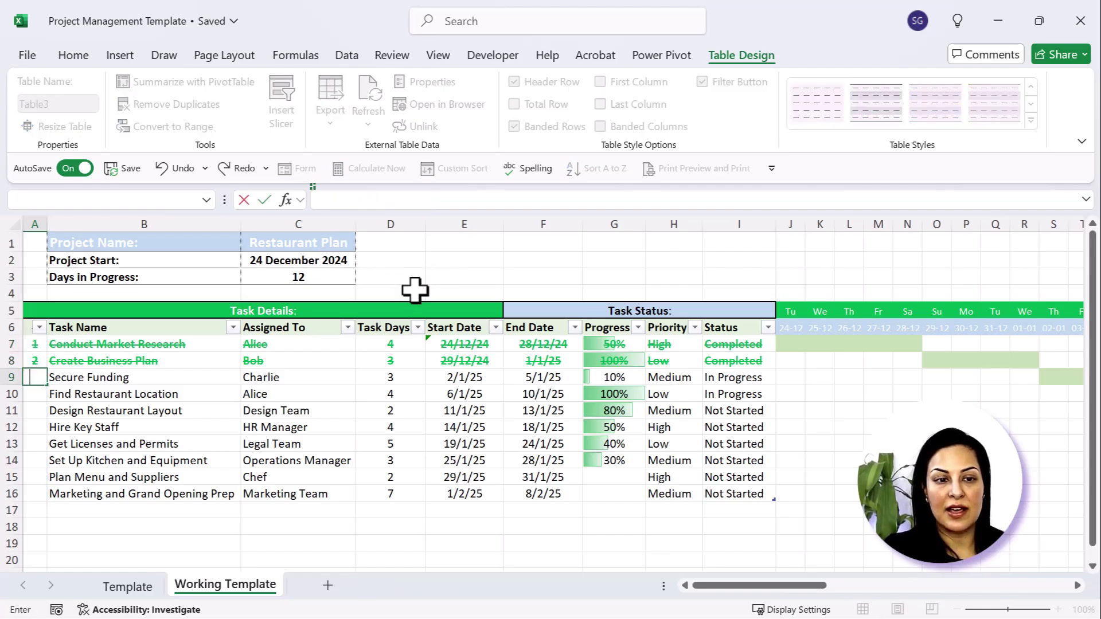
key(Return)
text(5)
key(Return)
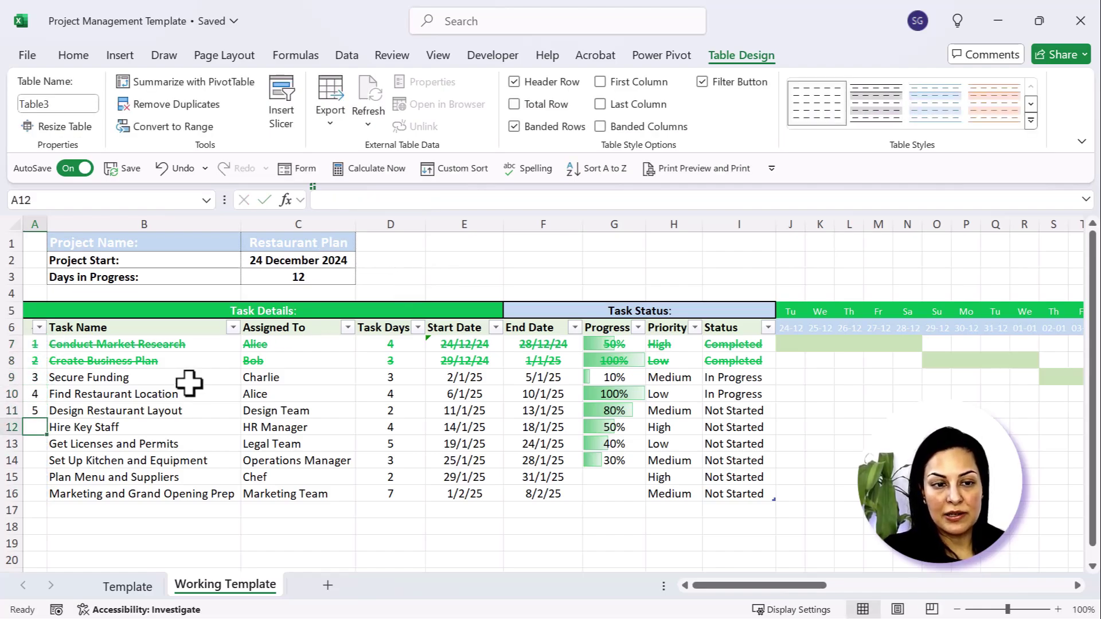
drag(35, 351, 53, 497)
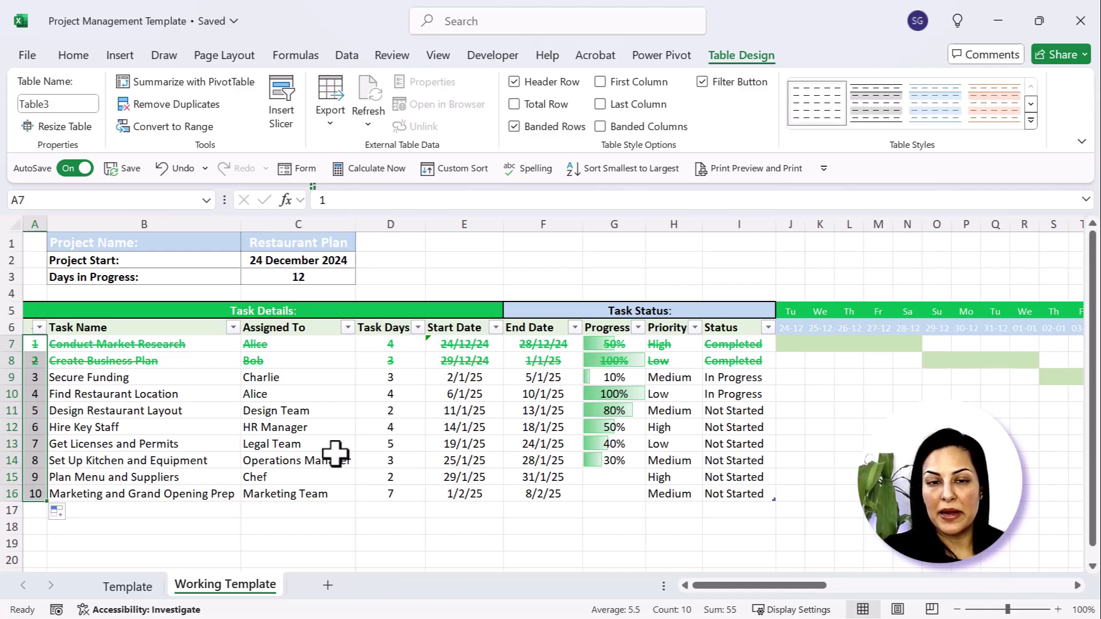
Step: Insert slicers for the Priority and Status columns of the task table and move them apart
click(431, 393)
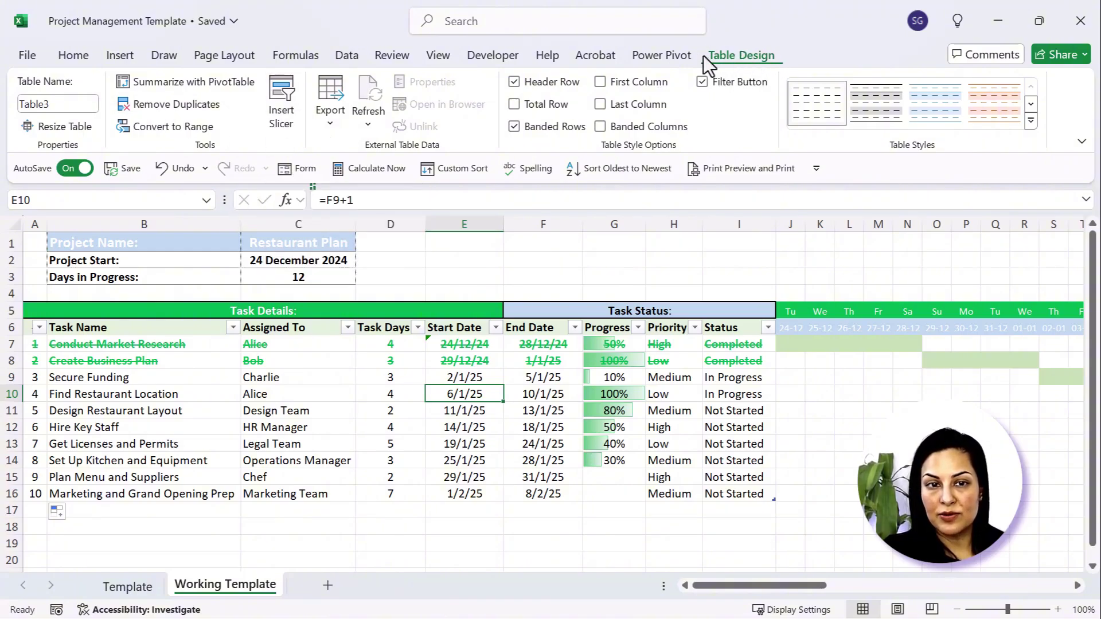
click(289, 106)
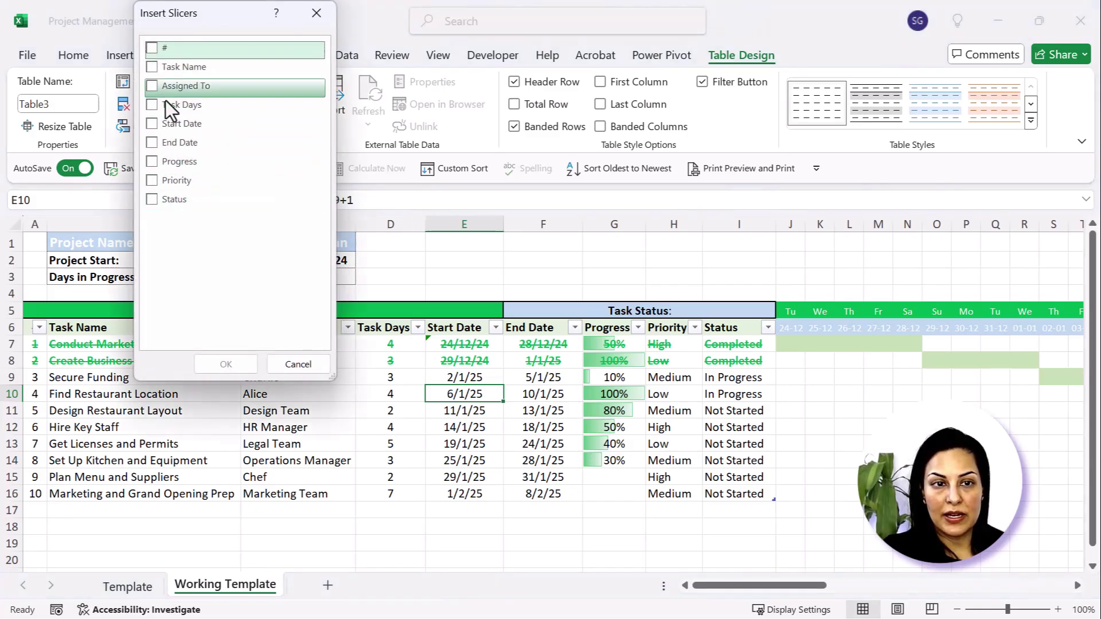
click(150, 162)
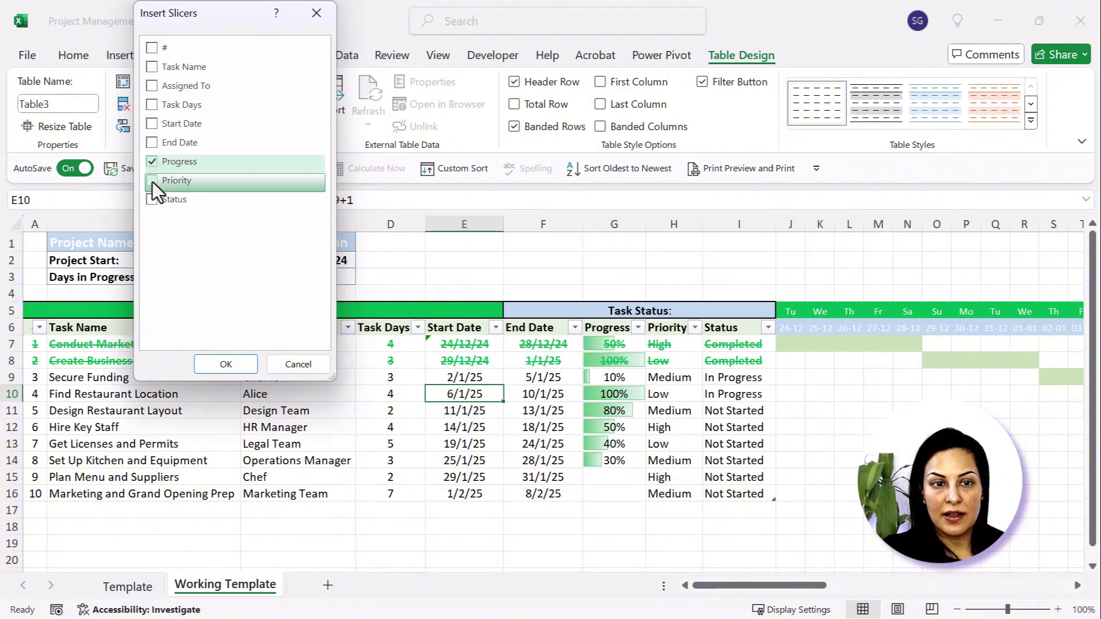
click(152, 182)
click(155, 163)
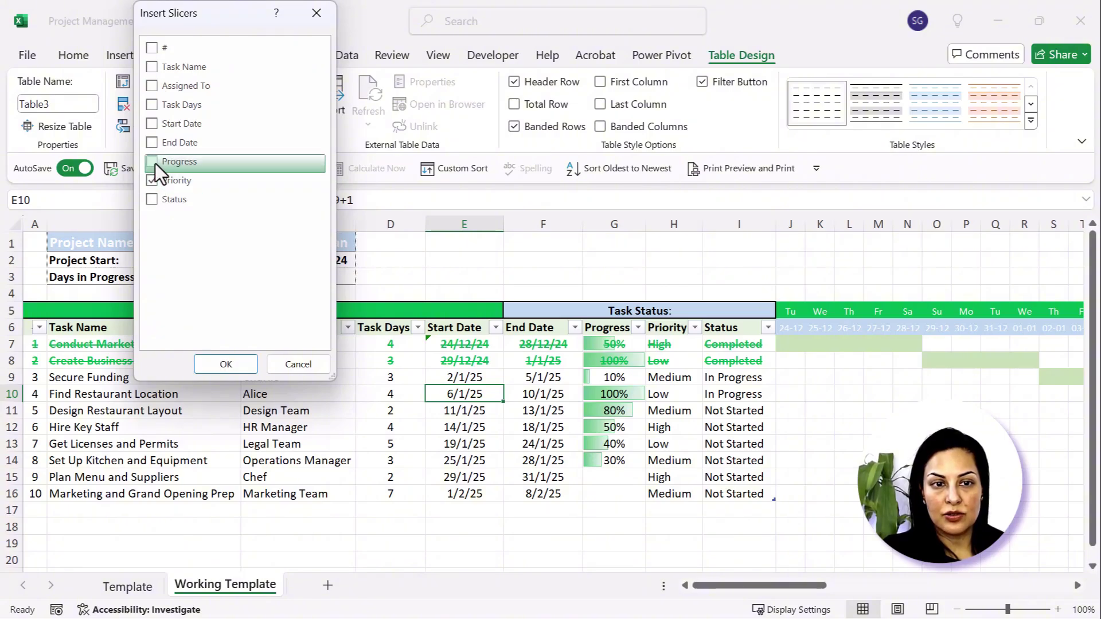
click(152, 200)
click(225, 364)
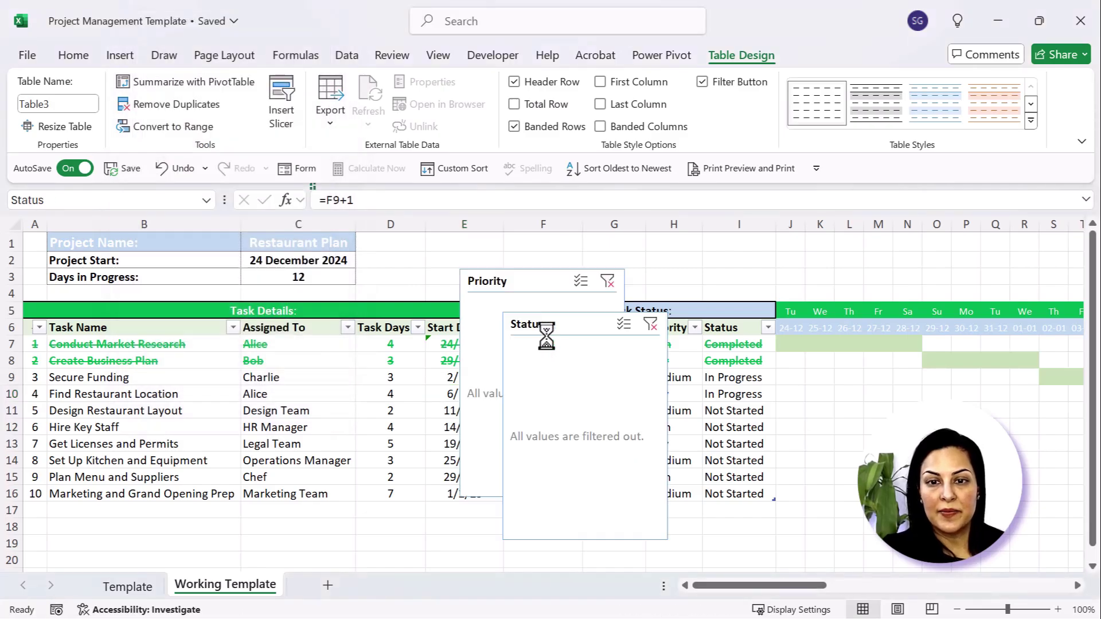
drag(562, 323, 833, 251)
drag(502, 280, 424, 251)
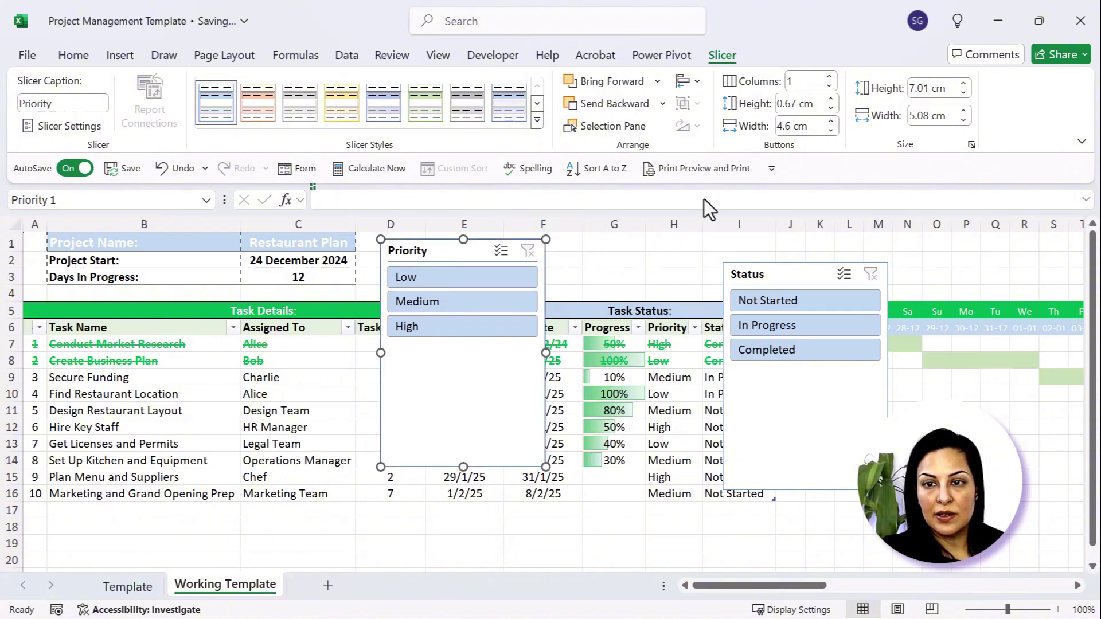
Step: Format the Priority slicer with 3 columns and the light green style, resizing it to about 1.82 cm high and 8.41 cm wide
double_click(807, 84)
text(3)
key(Return)
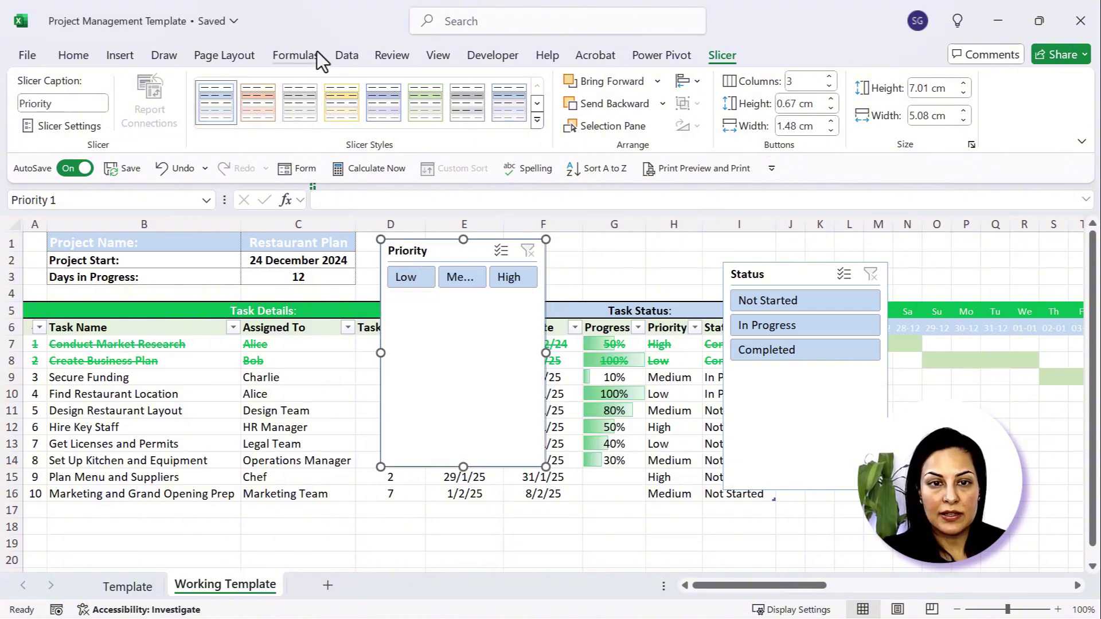
click(425, 101)
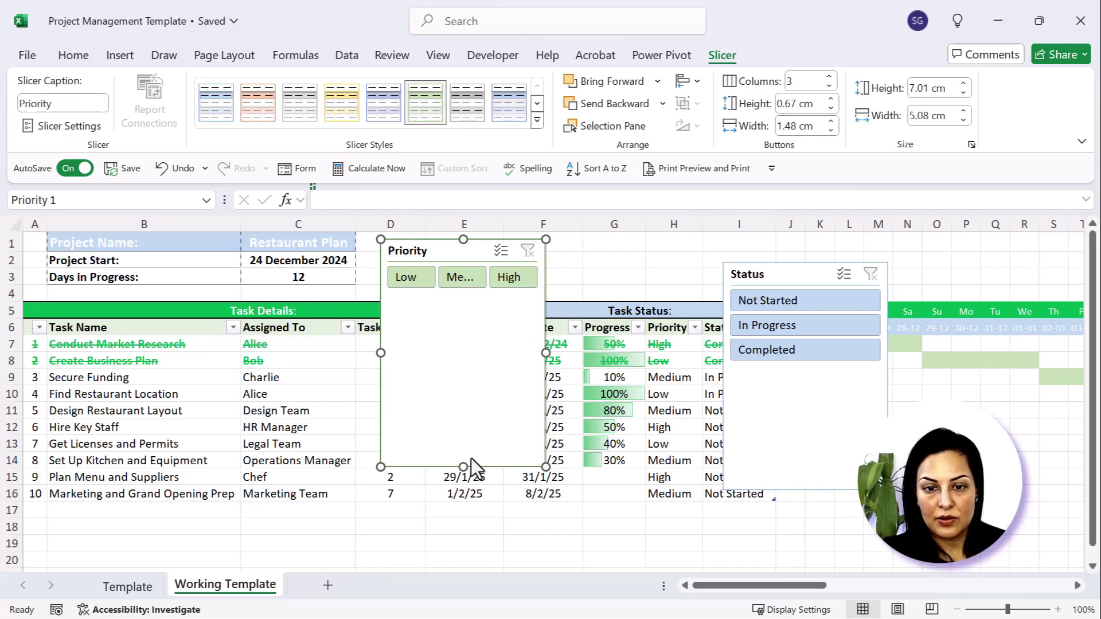
drag(464, 461, 459, 298)
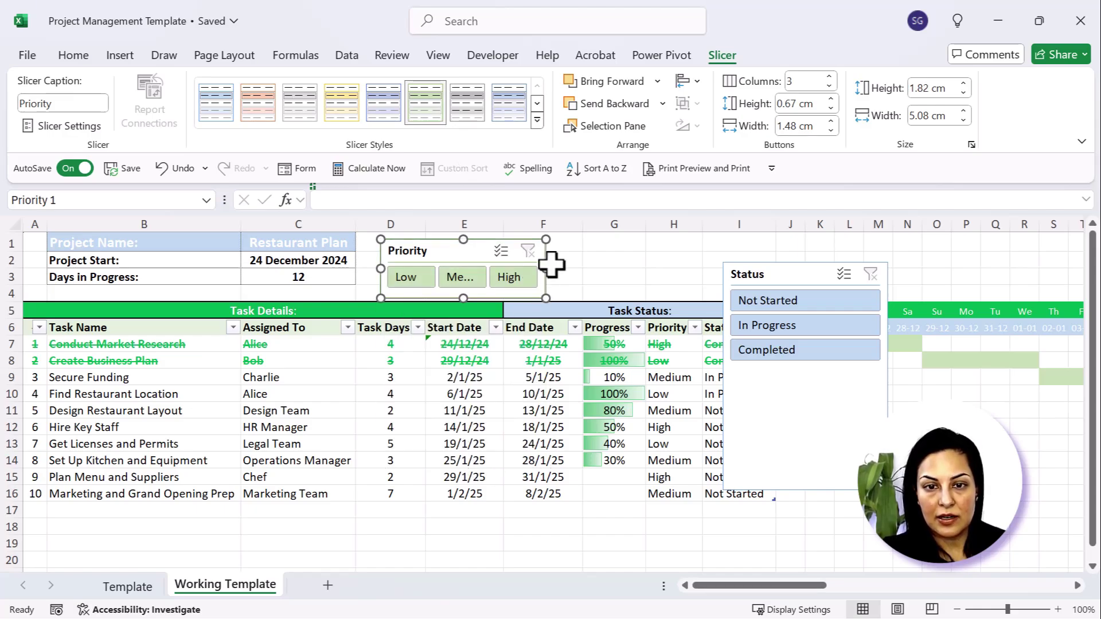
drag(547, 266, 654, 269)
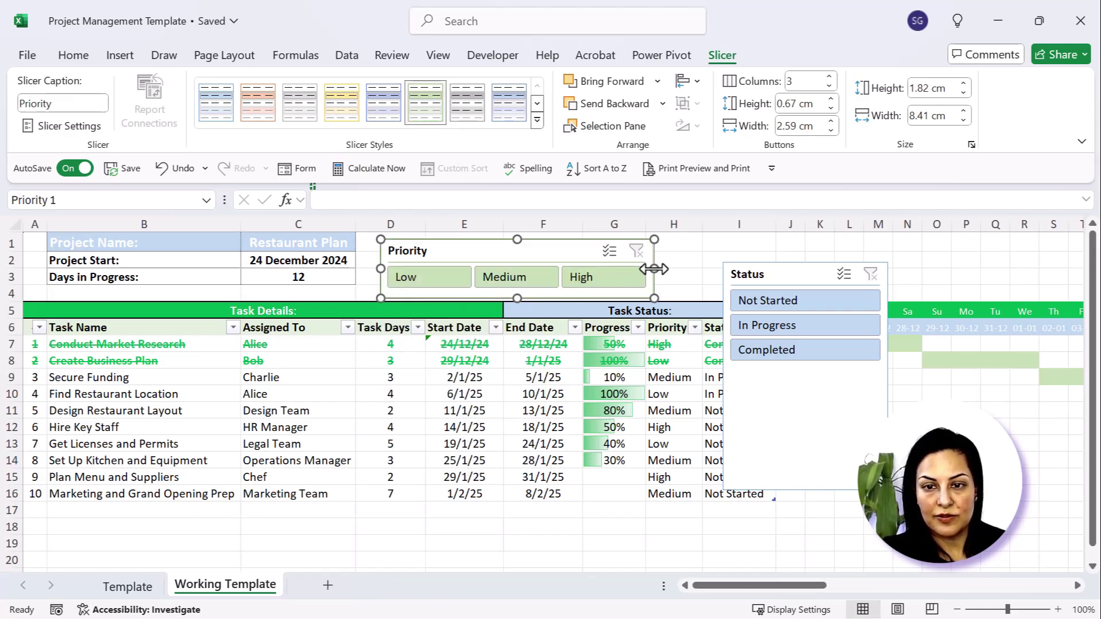
Step: Place the Status slicer beside the Priority slicer with 3 columns and the light green style, about 1.82 cm high and 9.98 cm wide
drag(762, 276, 700, 248)
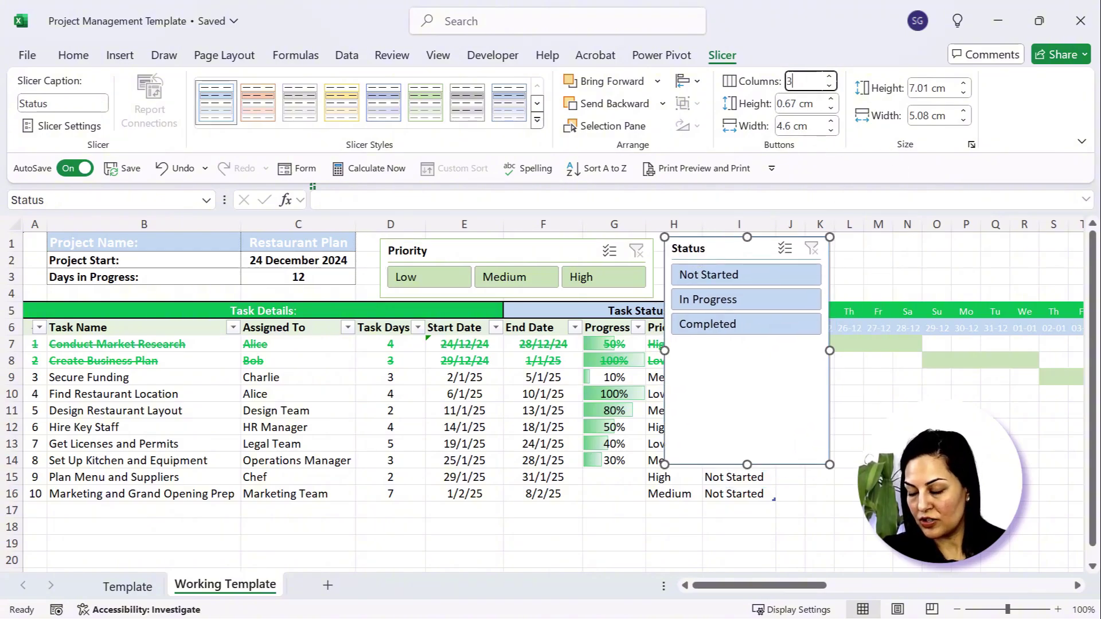
key(Return)
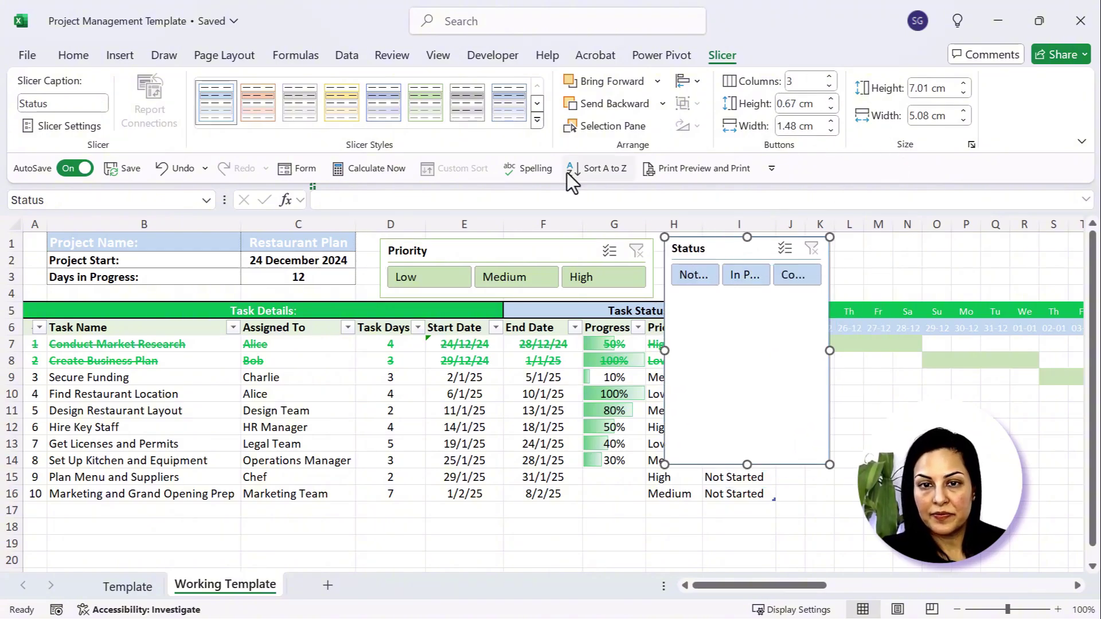
click(434, 110)
drag(831, 353, 989, 350)
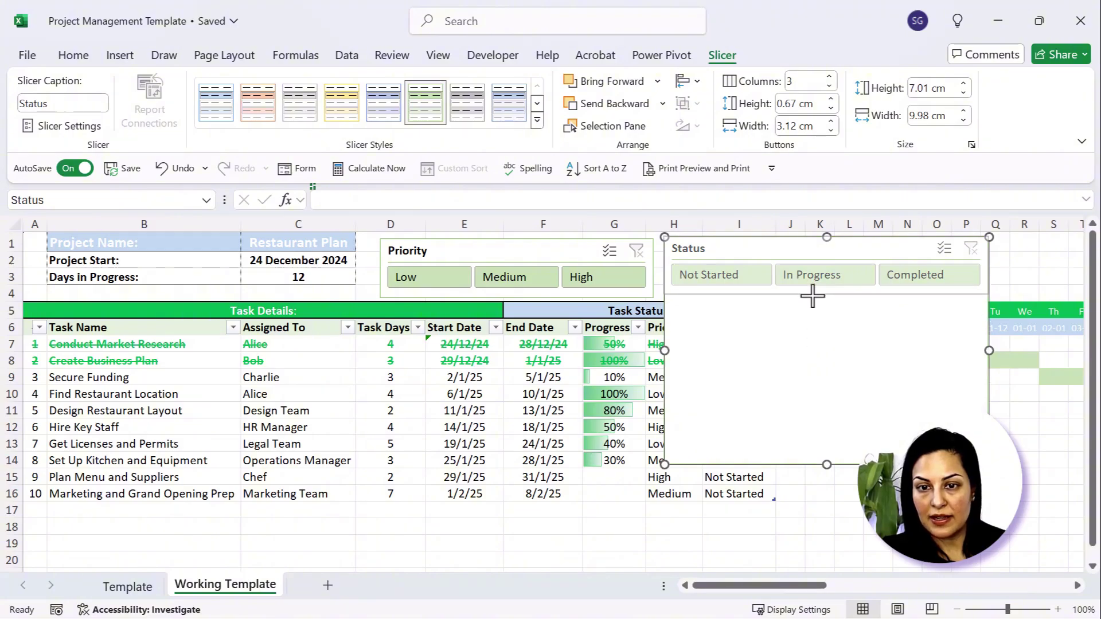
drag(813, 296, 814, 295)
click(845, 477)
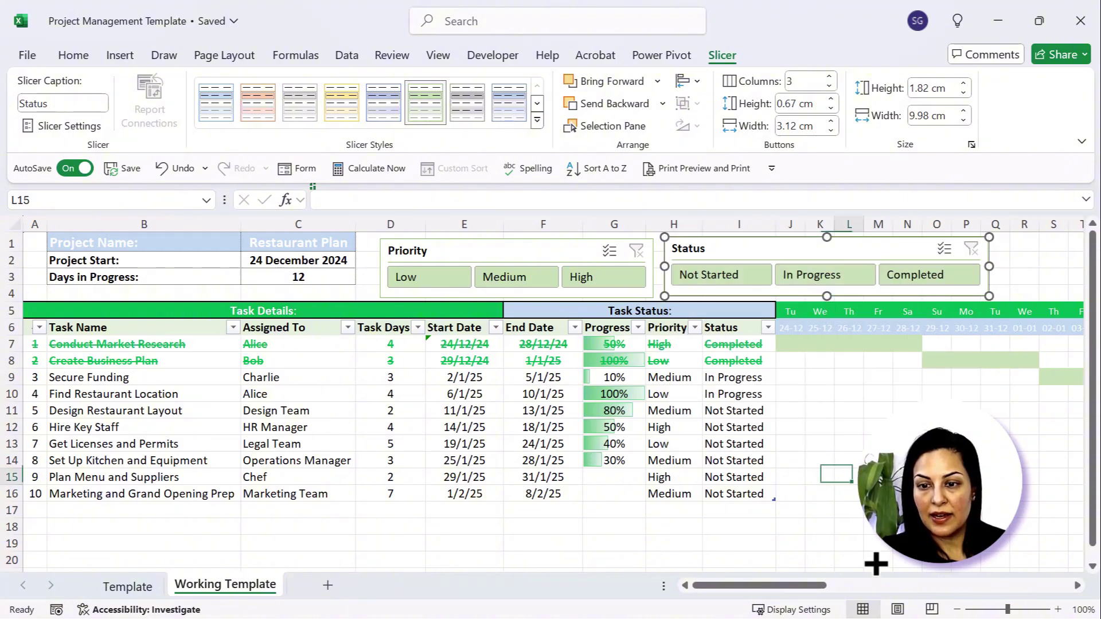
Step: Filter the task table by Low, Medium and High priority in turn with the Priority slicer
click(957, 610)
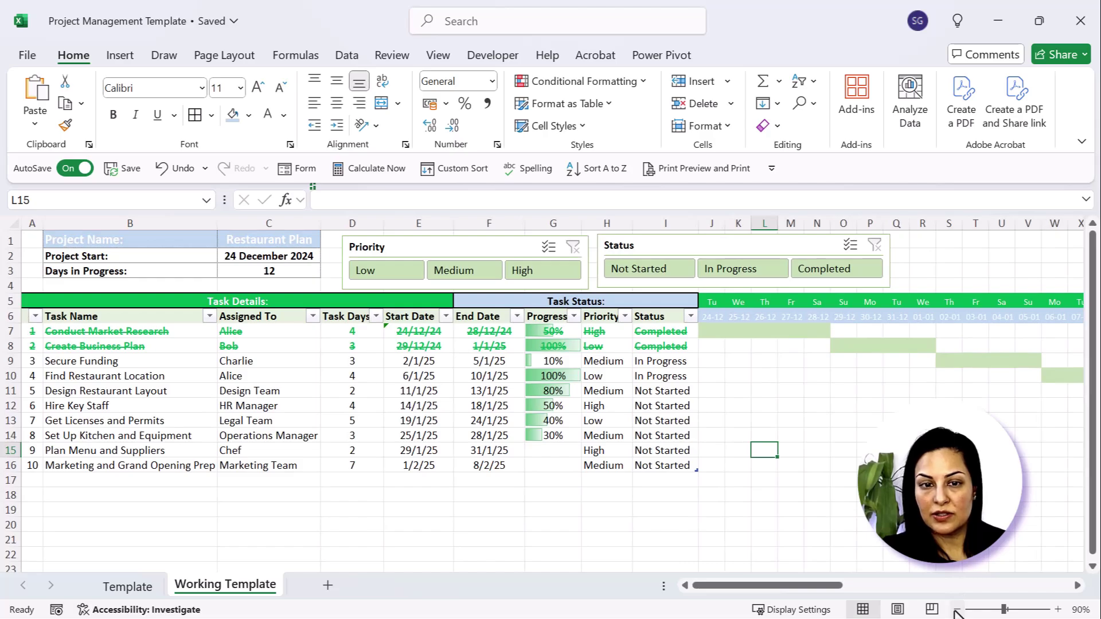
click(957, 610)
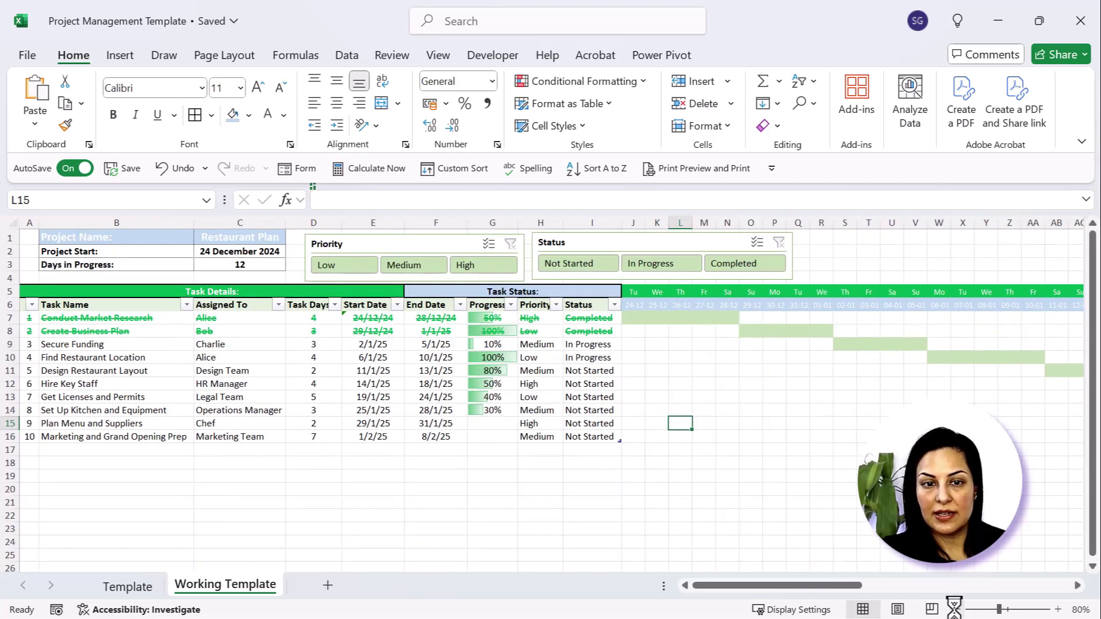
click(335, 265)
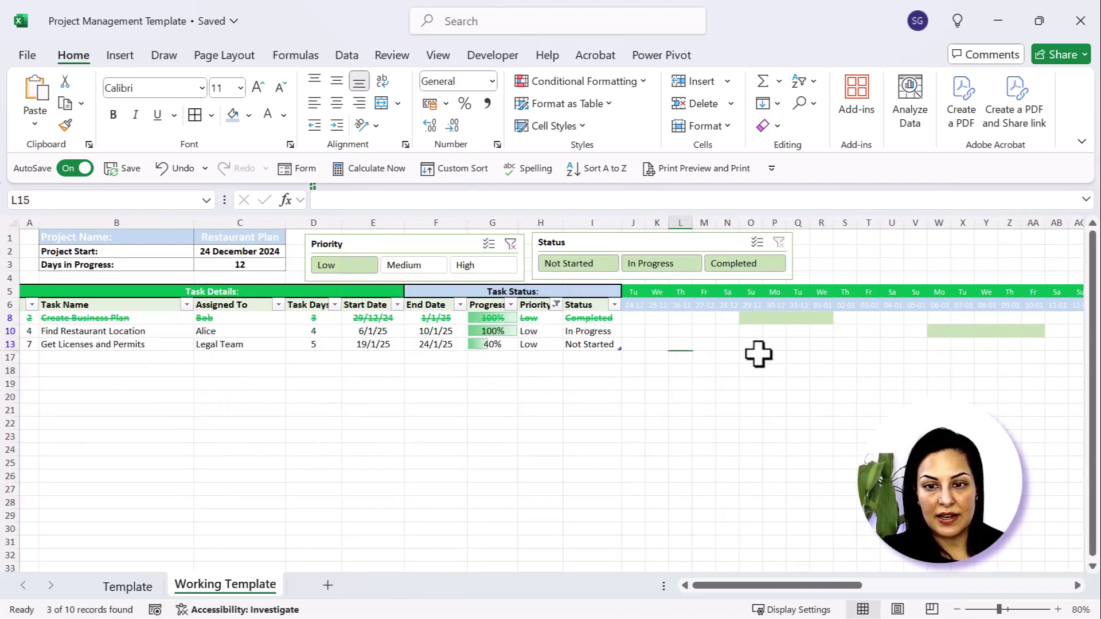
click(415, 272)
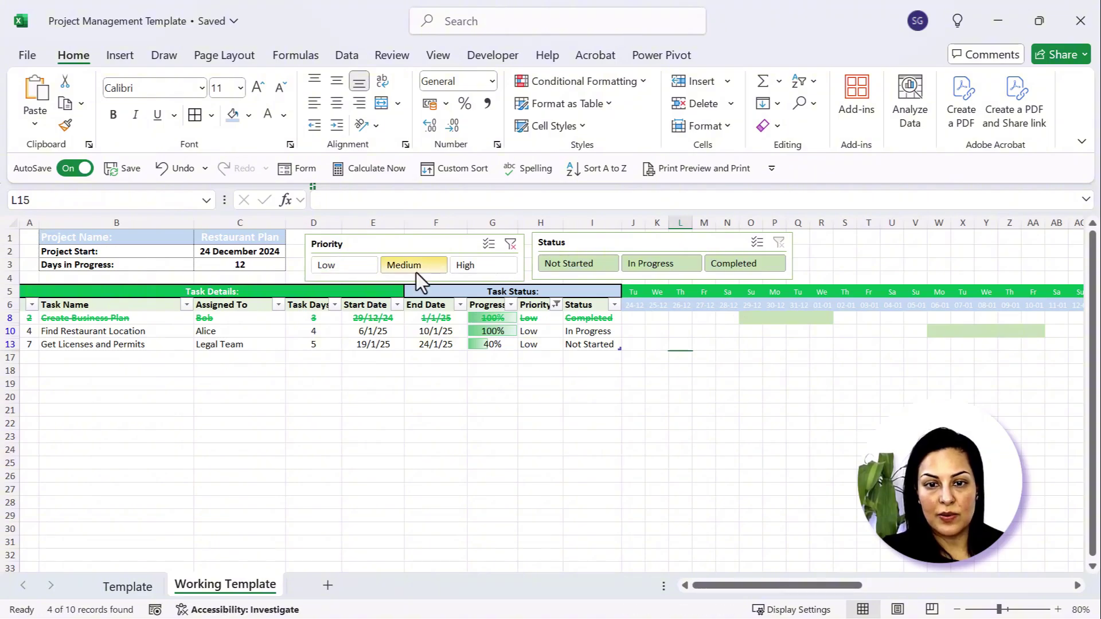
click(477, 265)
Step: Filter the tasks by Not Started, In Progress and Completed in turn without a priority filter, ending with Completed combined with High priority
click(563, 265)
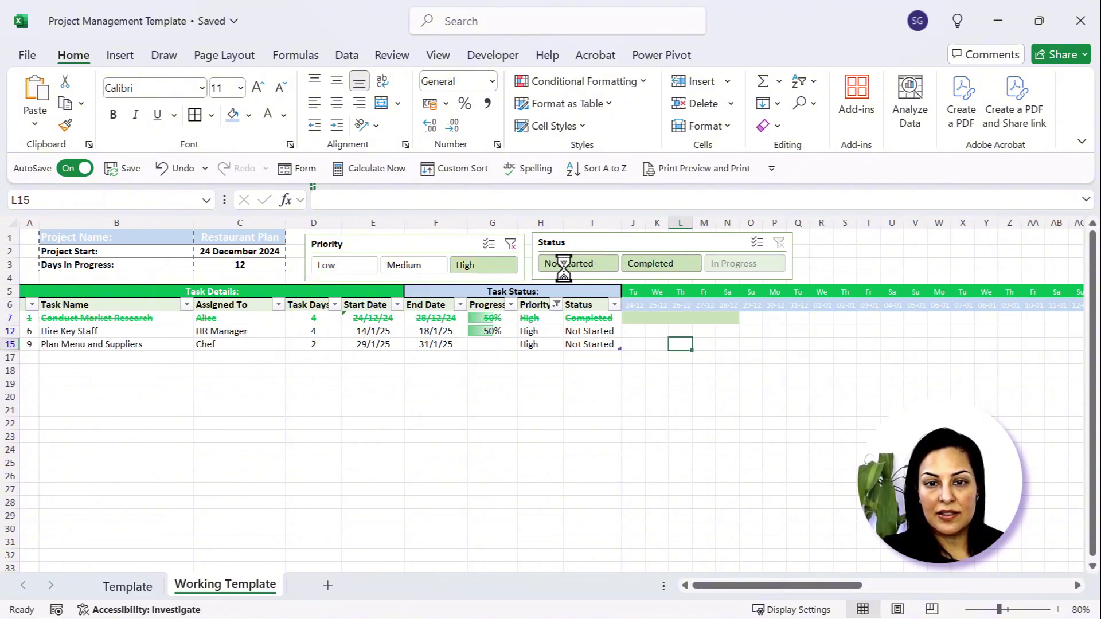
click(589, 264)
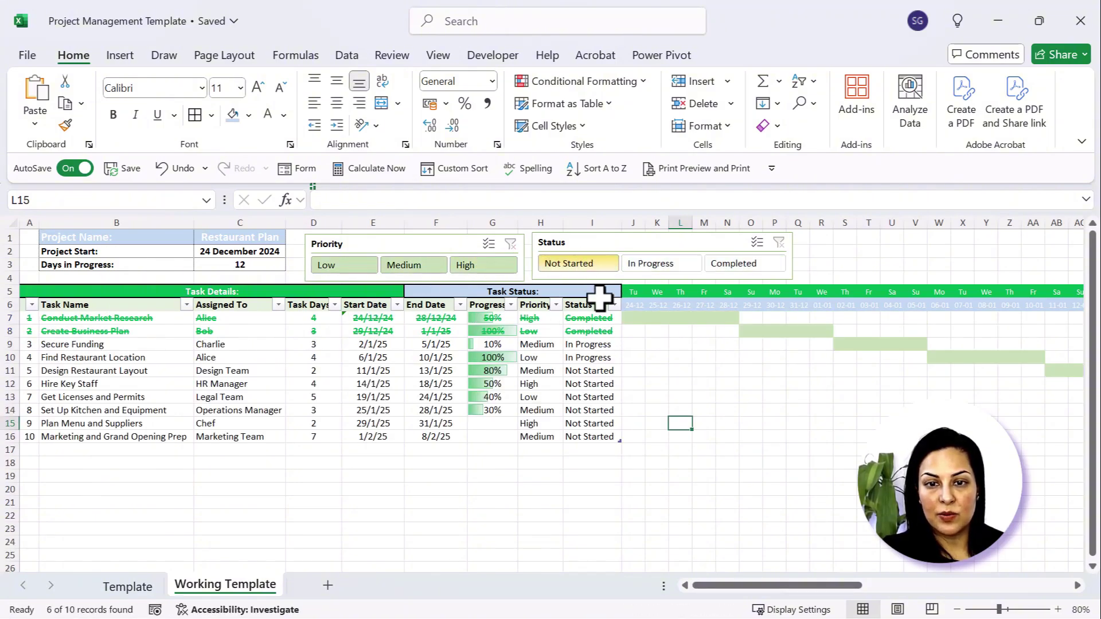
click(662, 265)
click(740, 262)
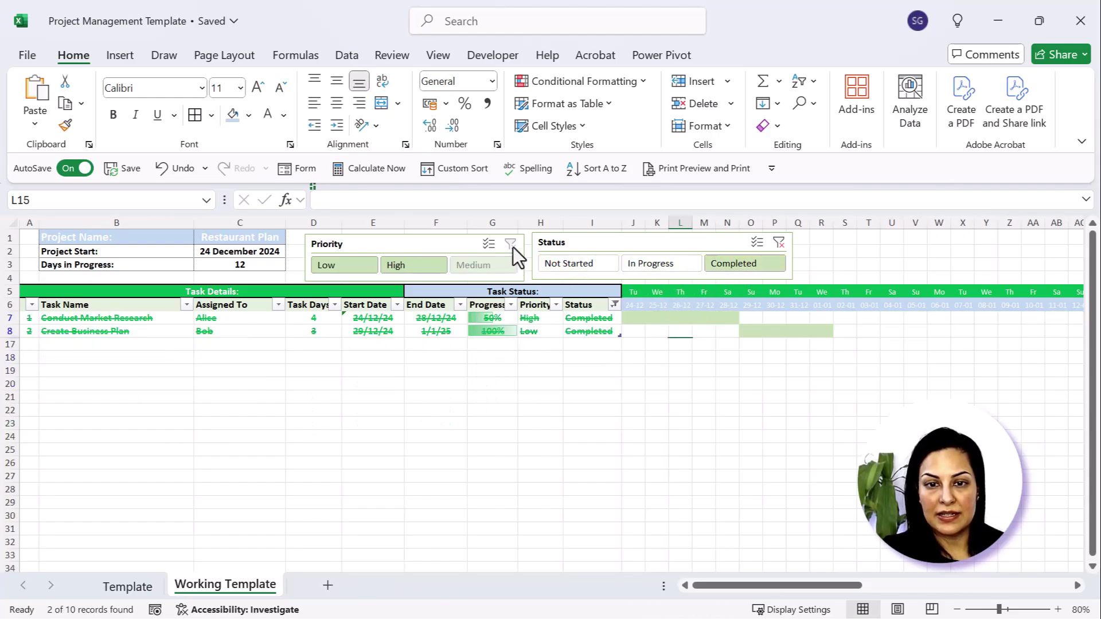
click(413, 265)
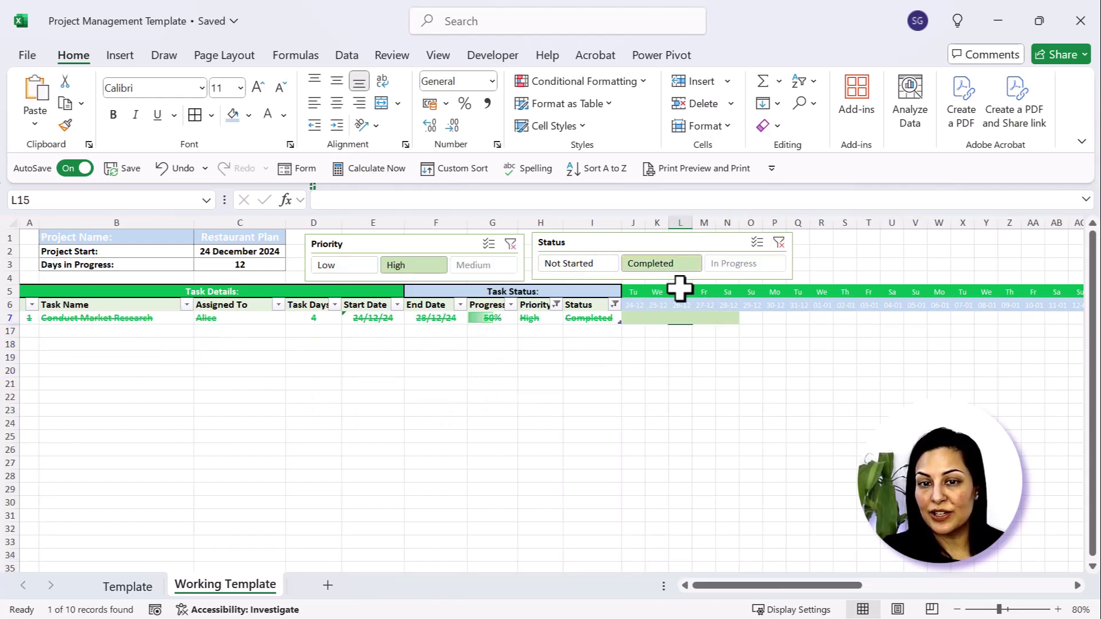